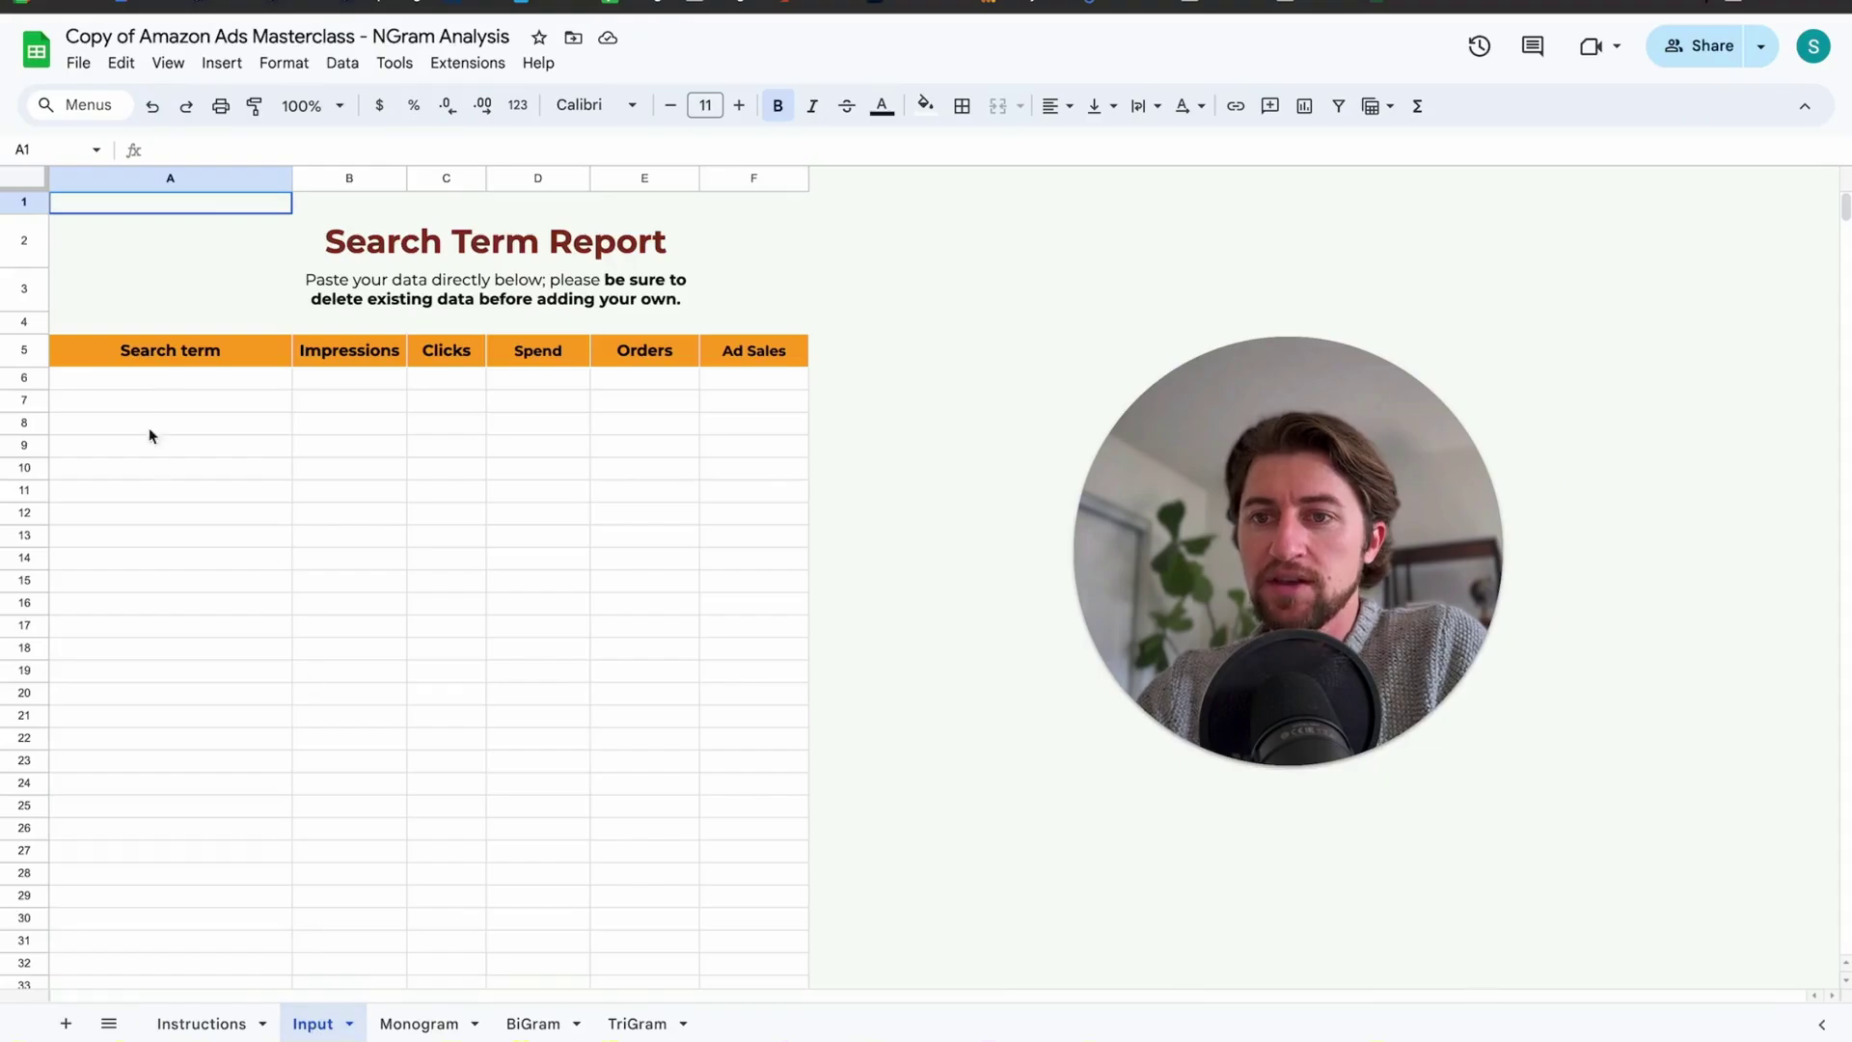
Review the empty data area of the Input sheet and its column headers from Impressions to Ad Sales.
drag(147, 382, 727, 705)
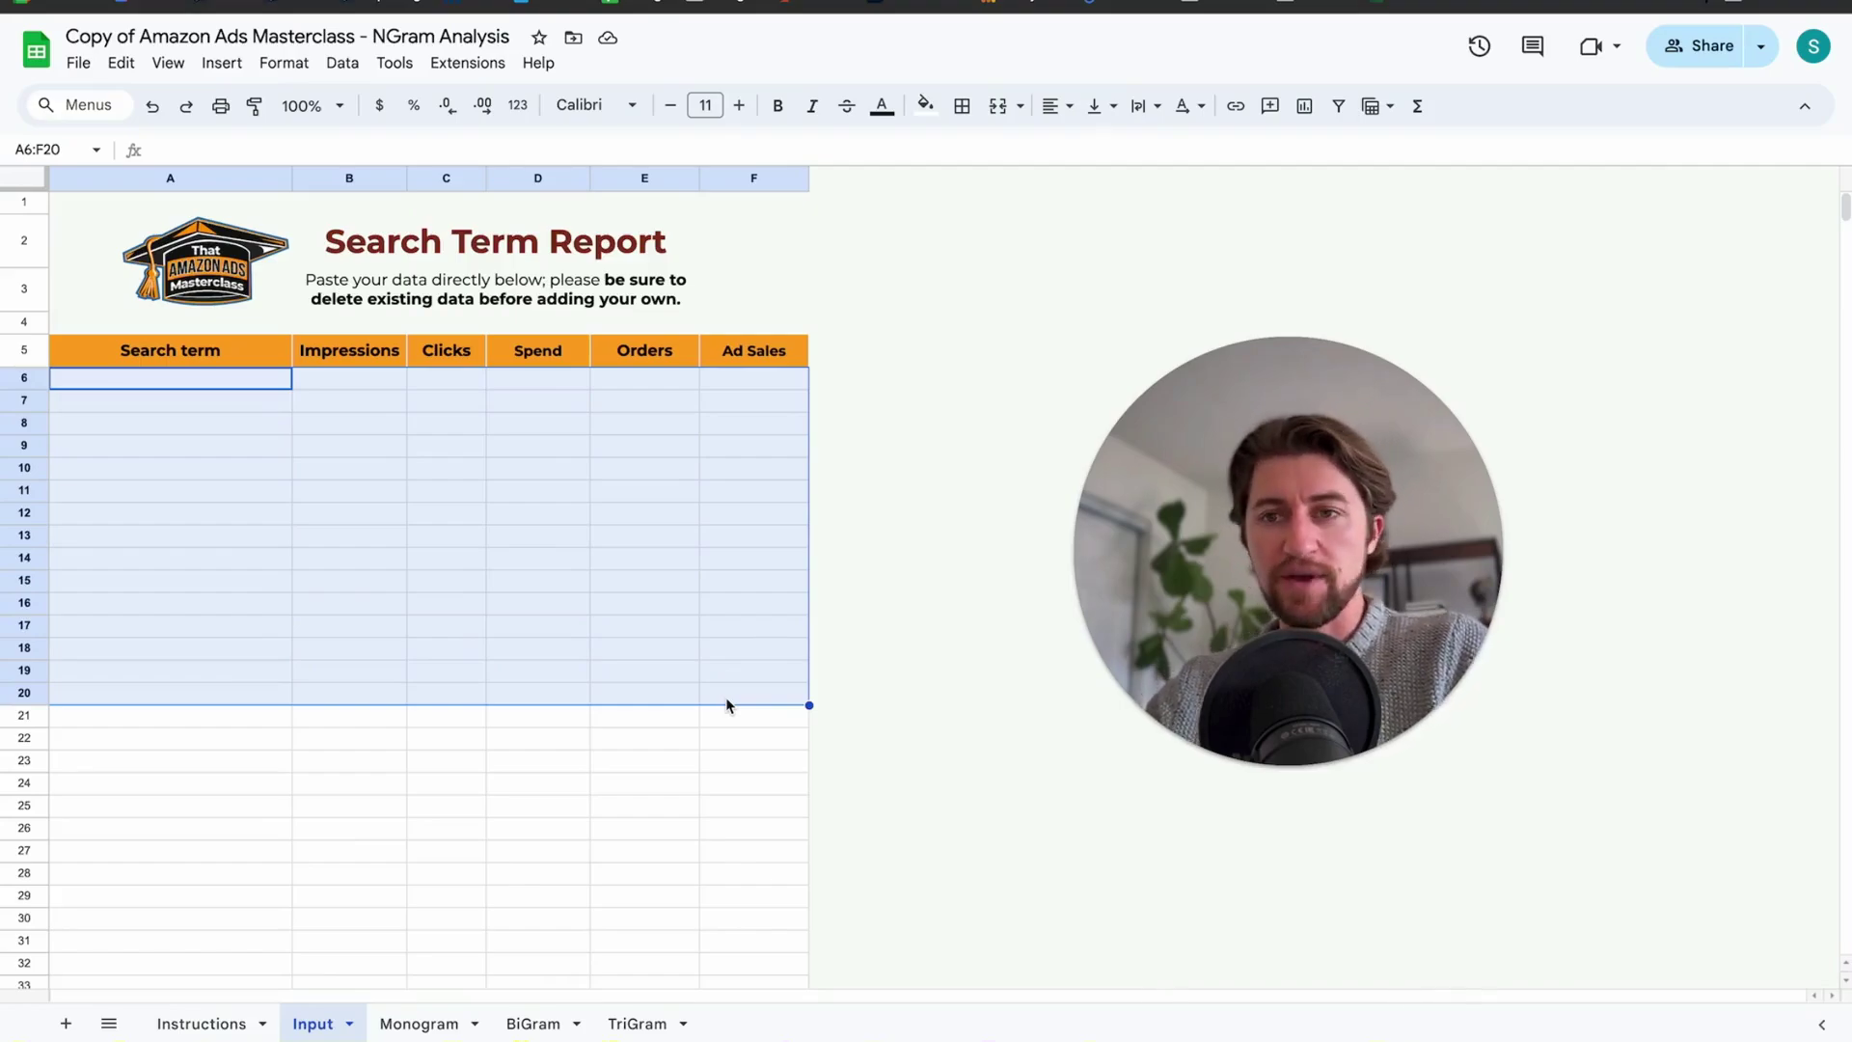
click(470, 649)
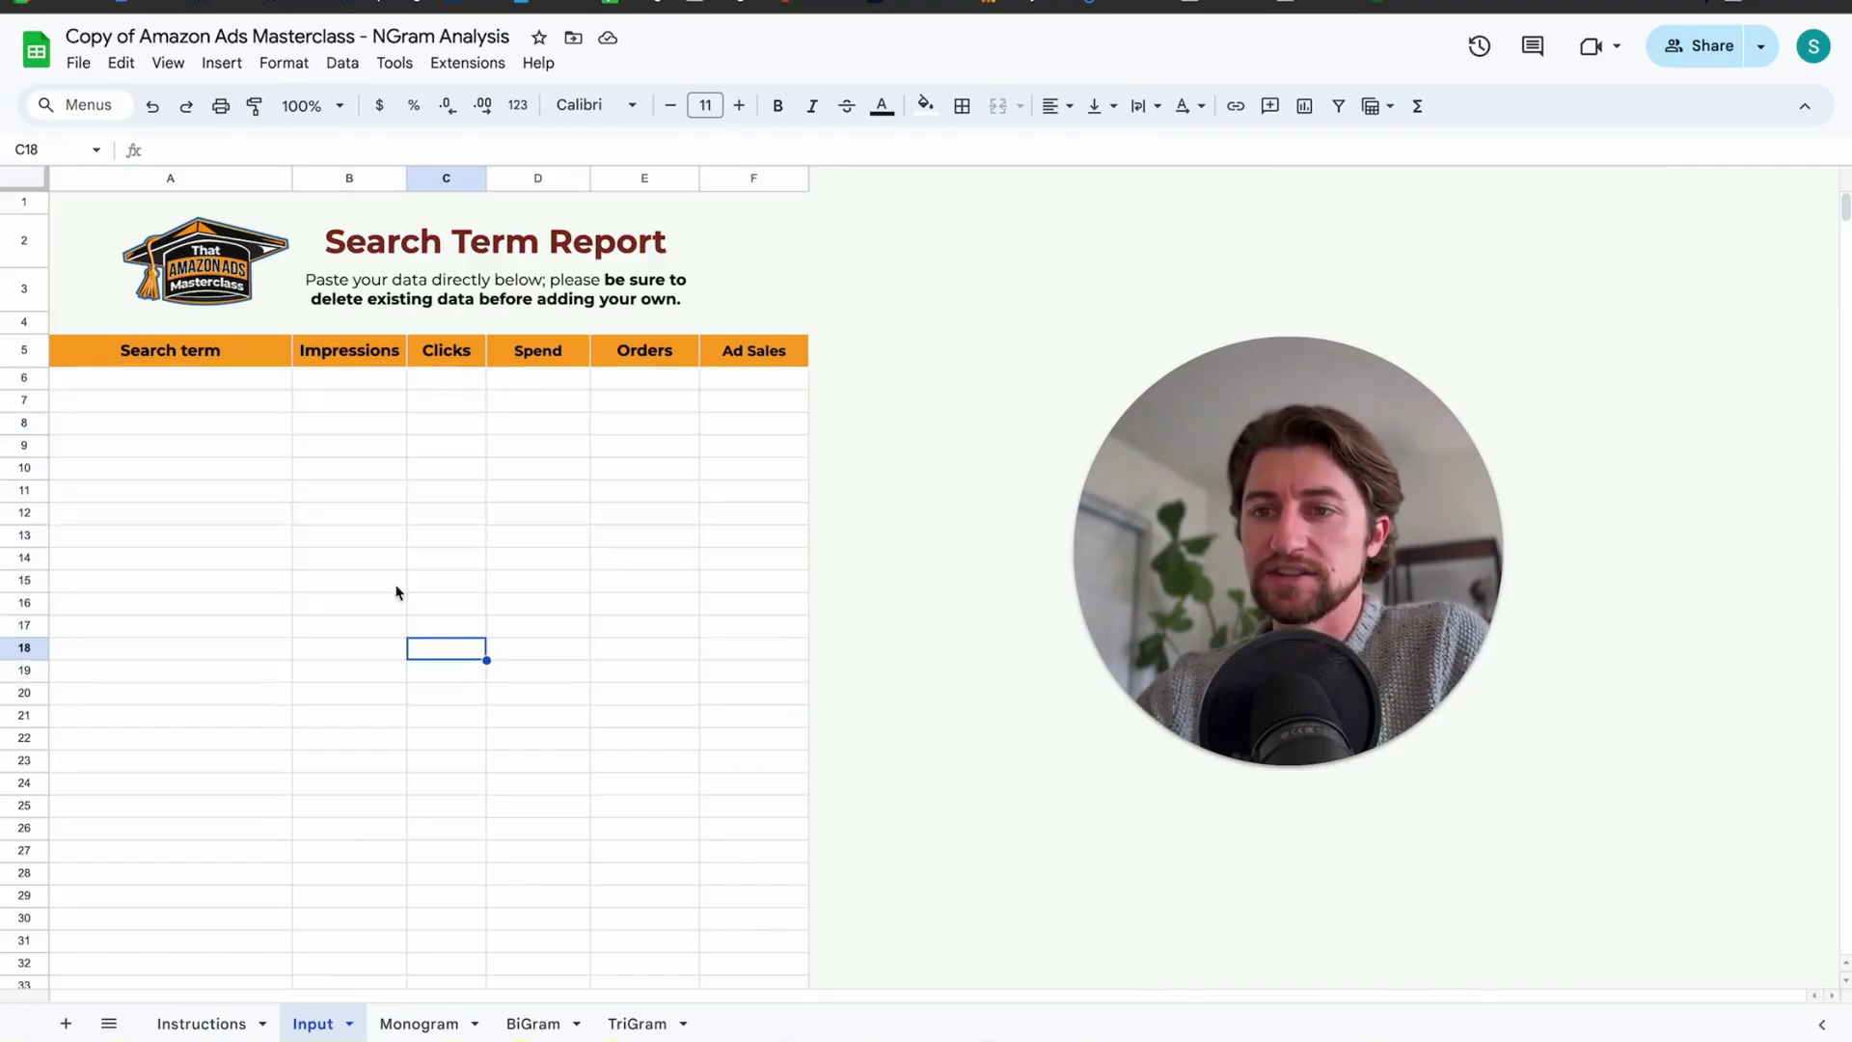
click(345, 360)
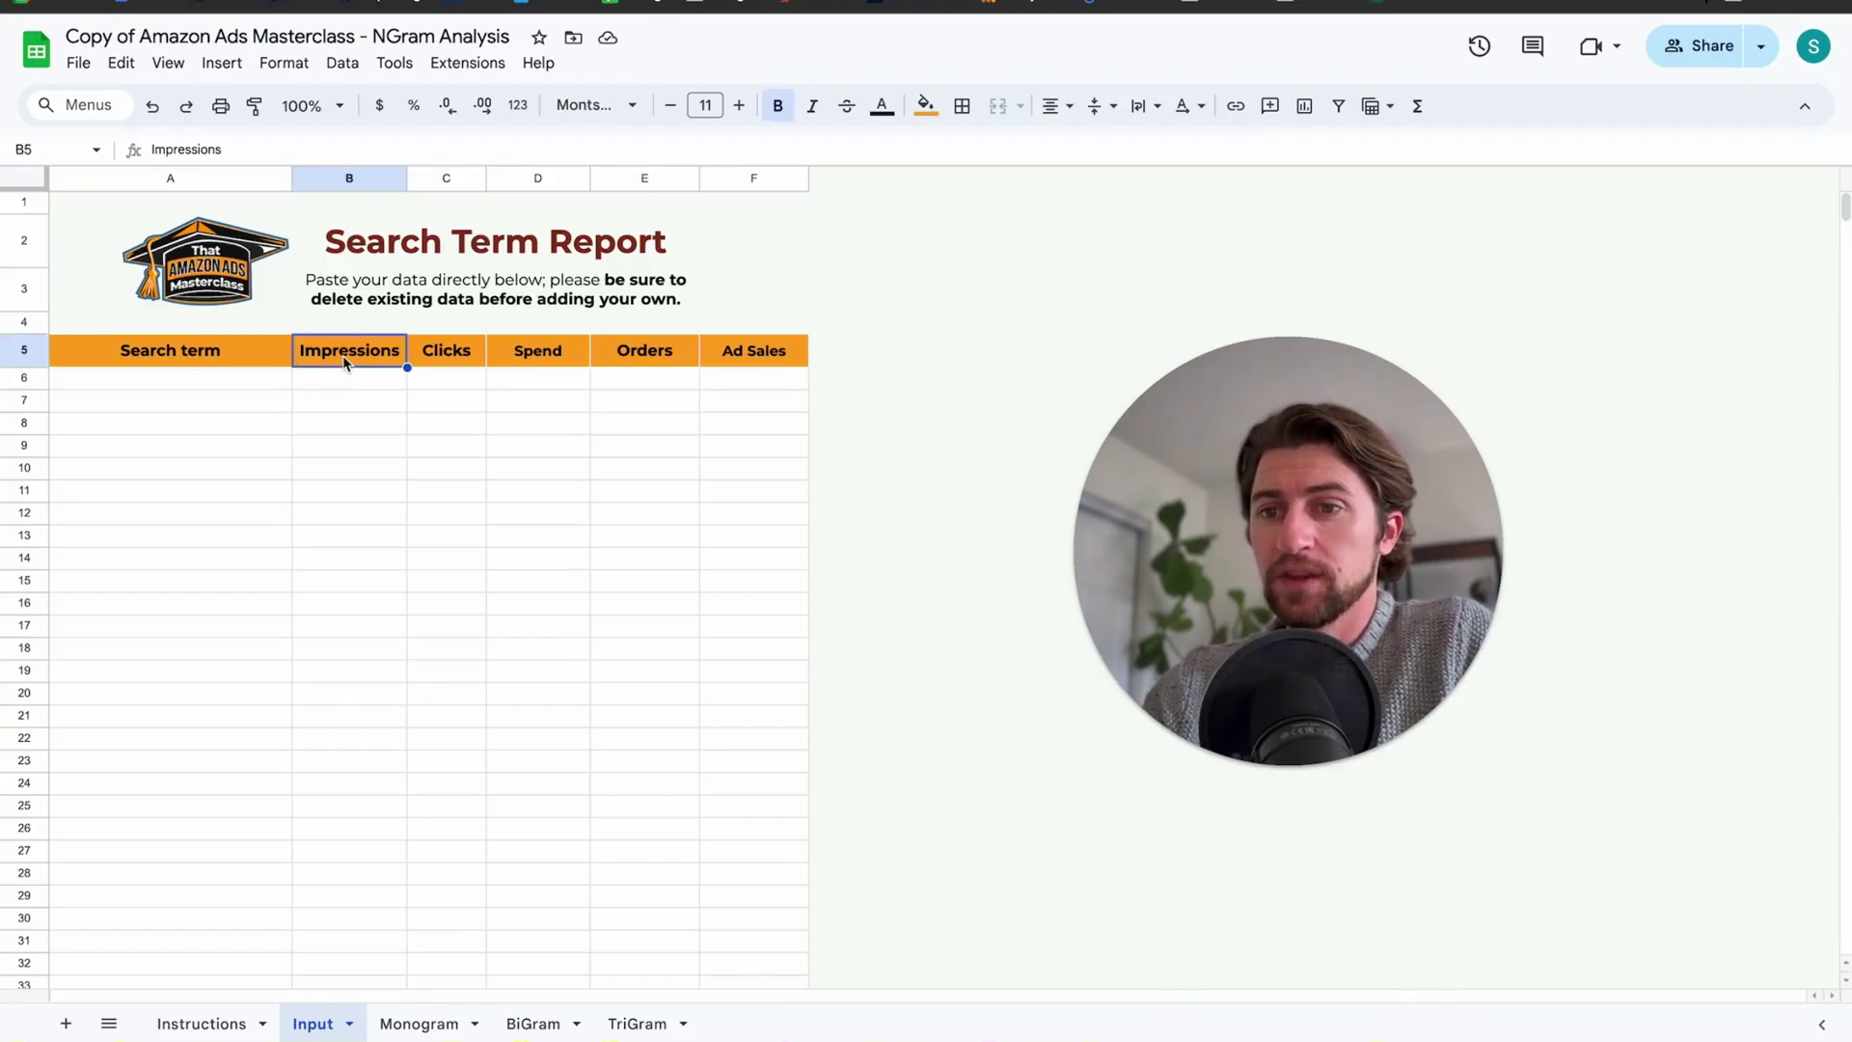
key(Right)
key(Right)
key(Right)
key(Right)
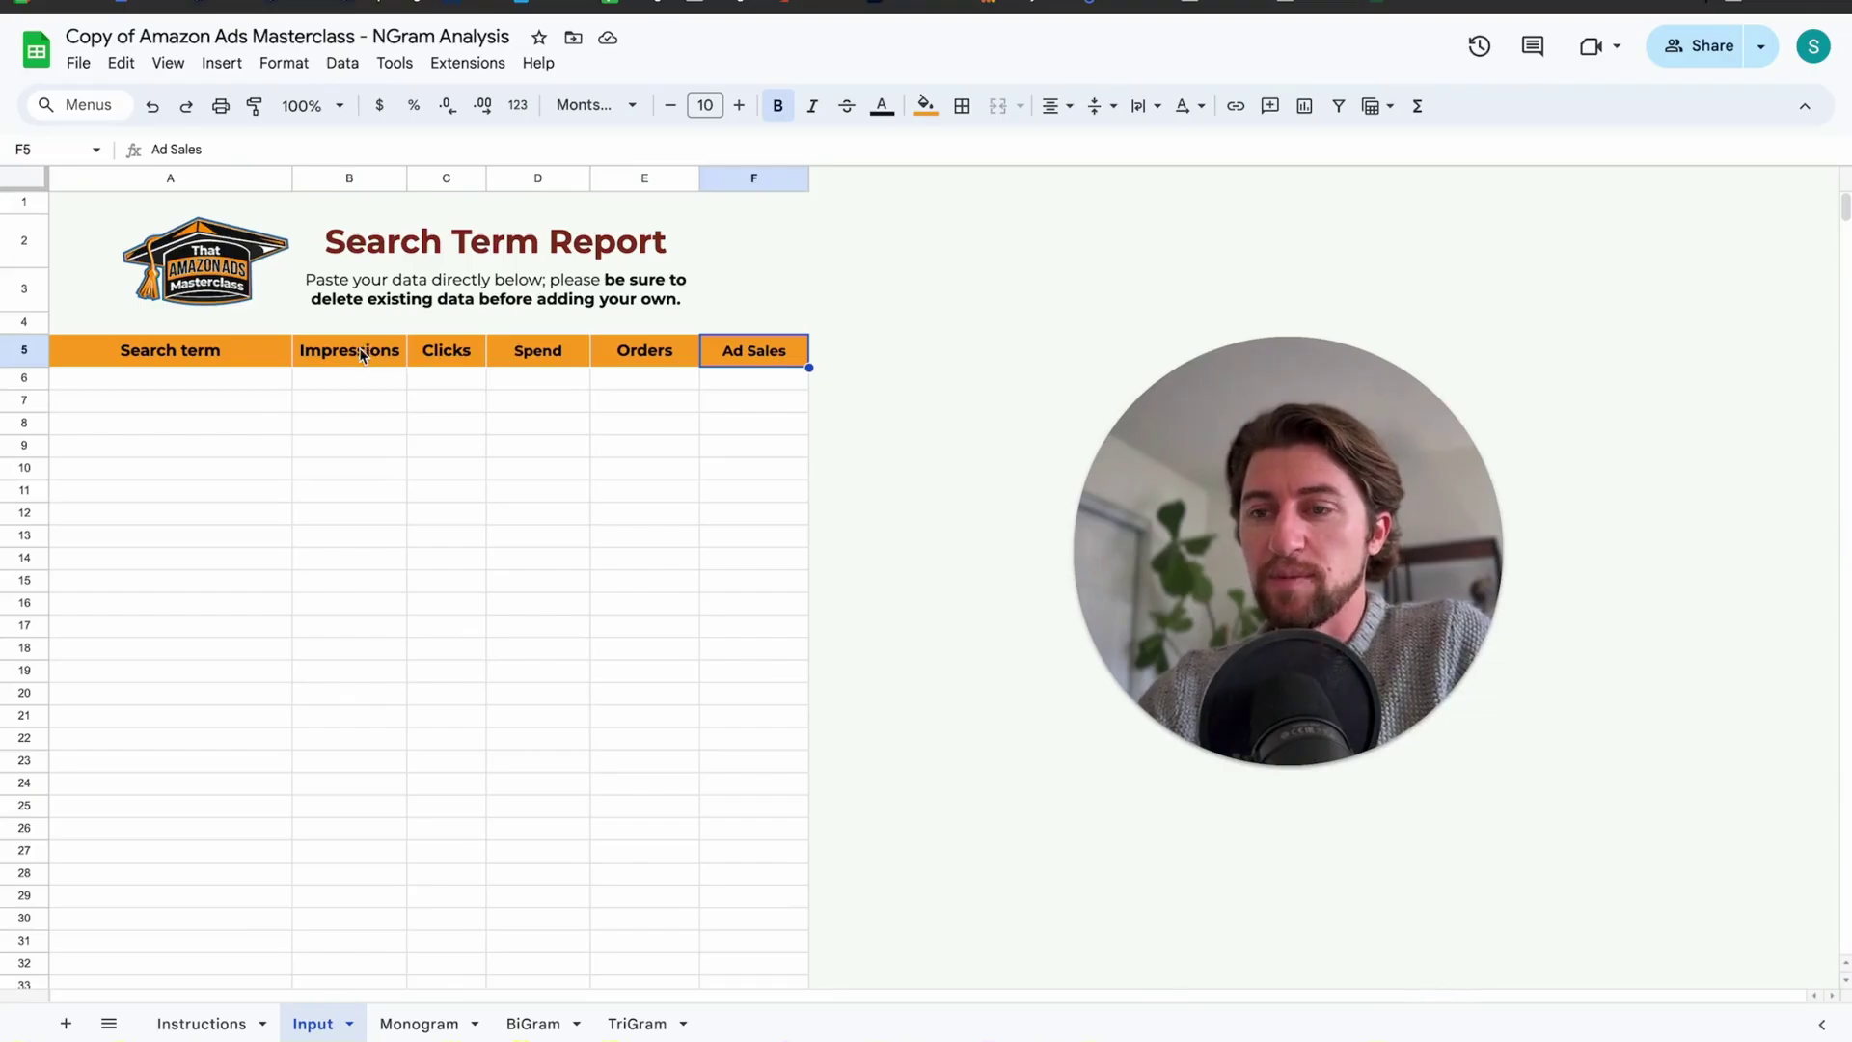
drag(345, 356, 718, 352)
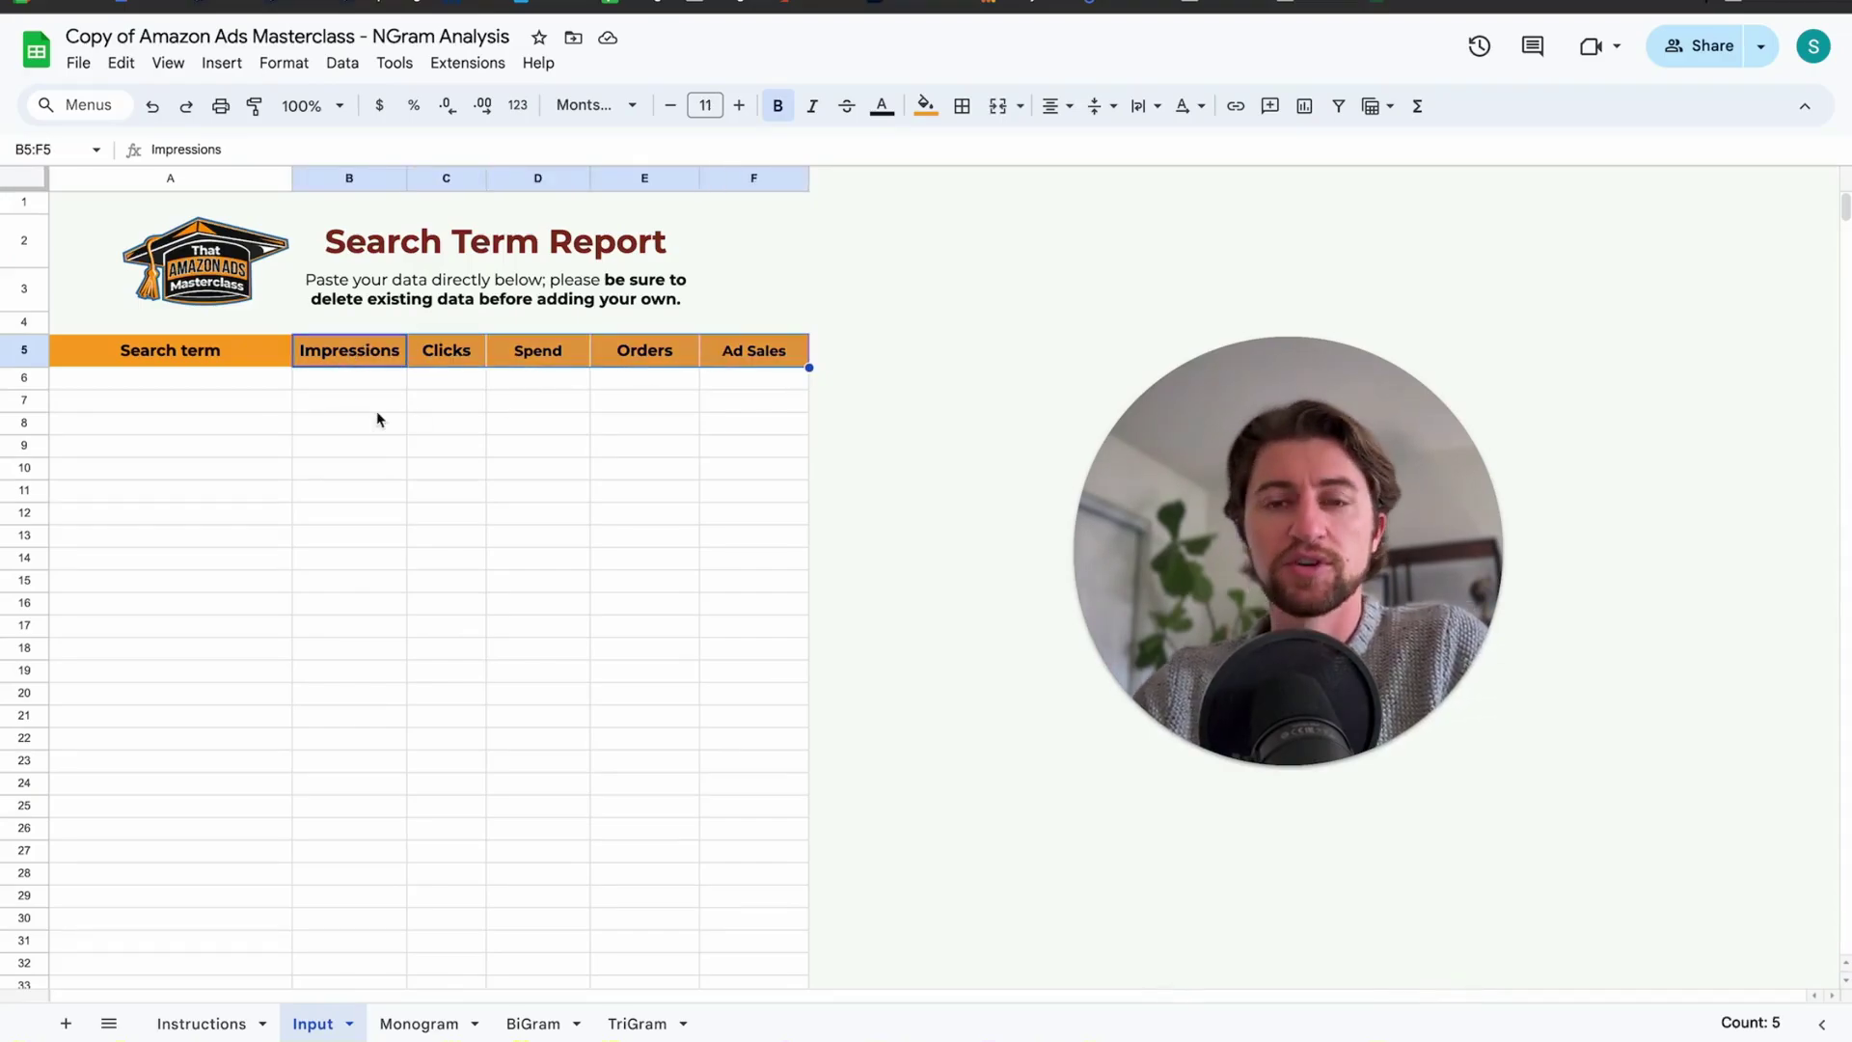
Switch to the Excel search term report and delete the Click-Thru Rate (CTR) and Cost Per Click (CPC) columns.
key(super+Tab)
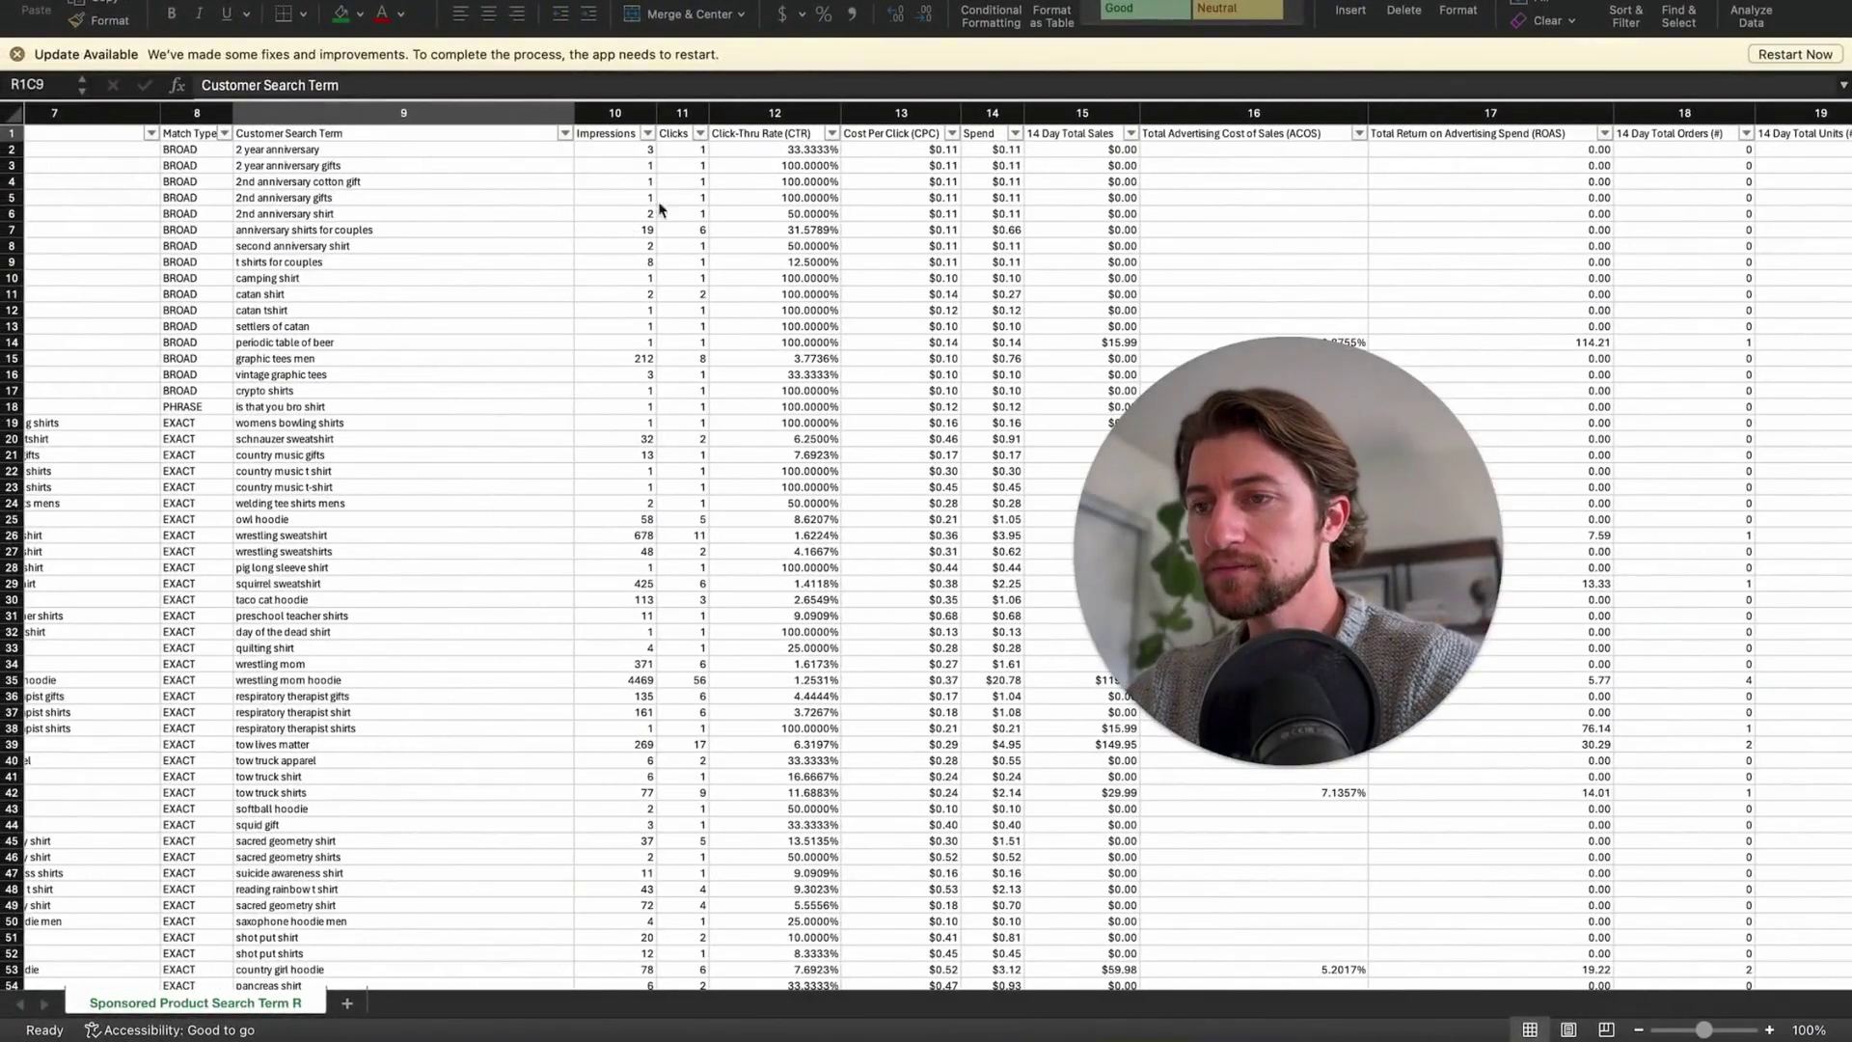
click(622, 139)
key(Right)
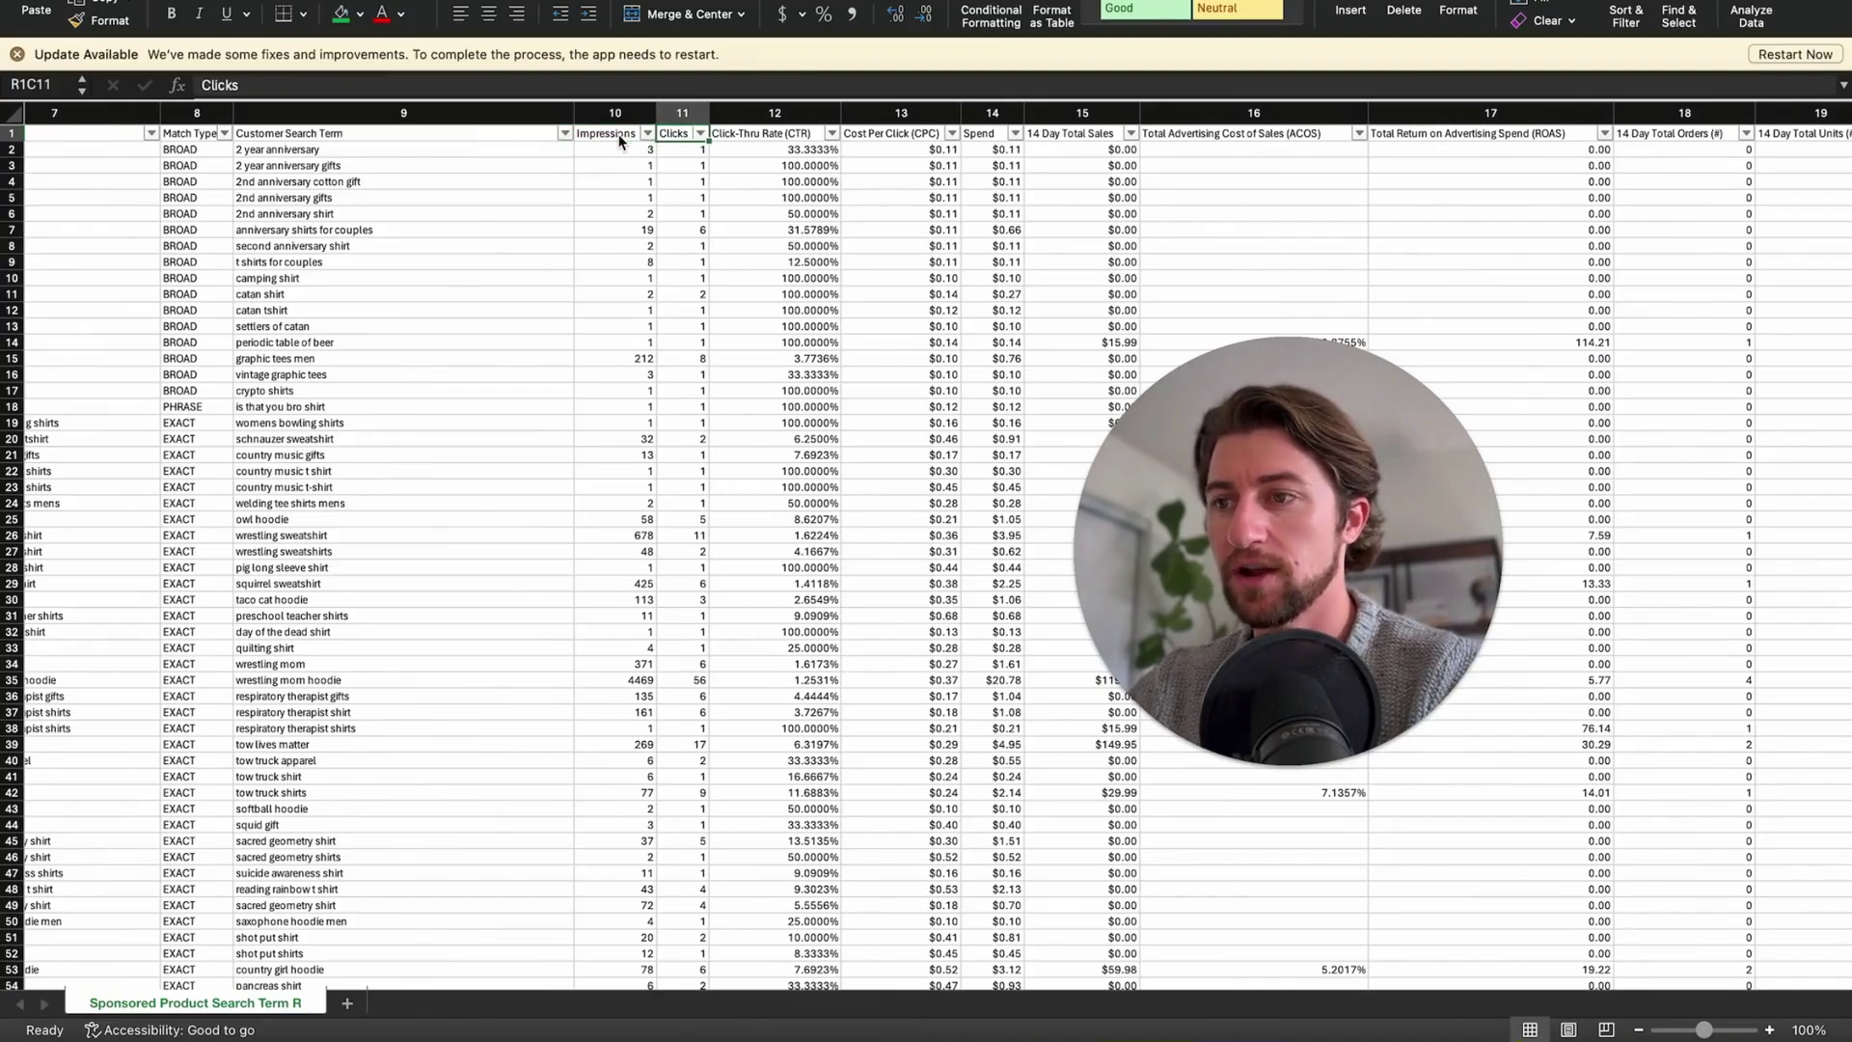
key(Right)
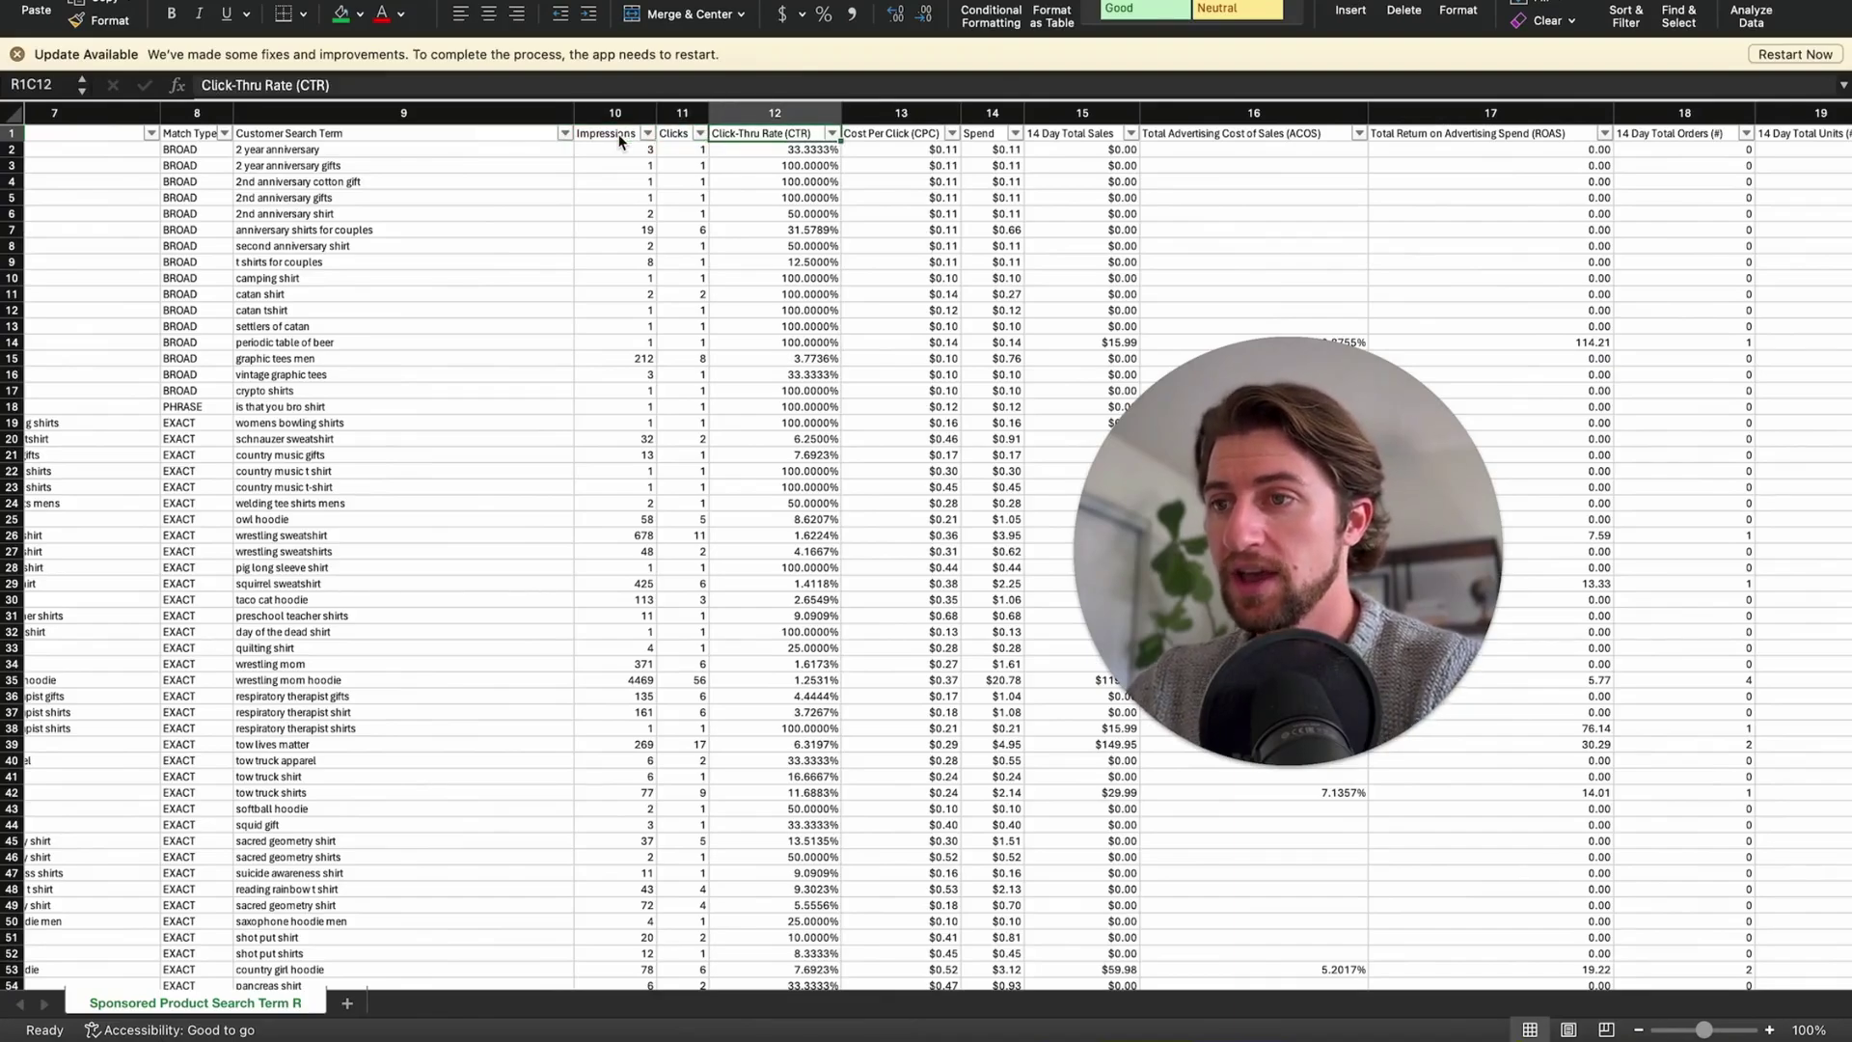
click(785, 108)
drag(817, 104, 881, 98)
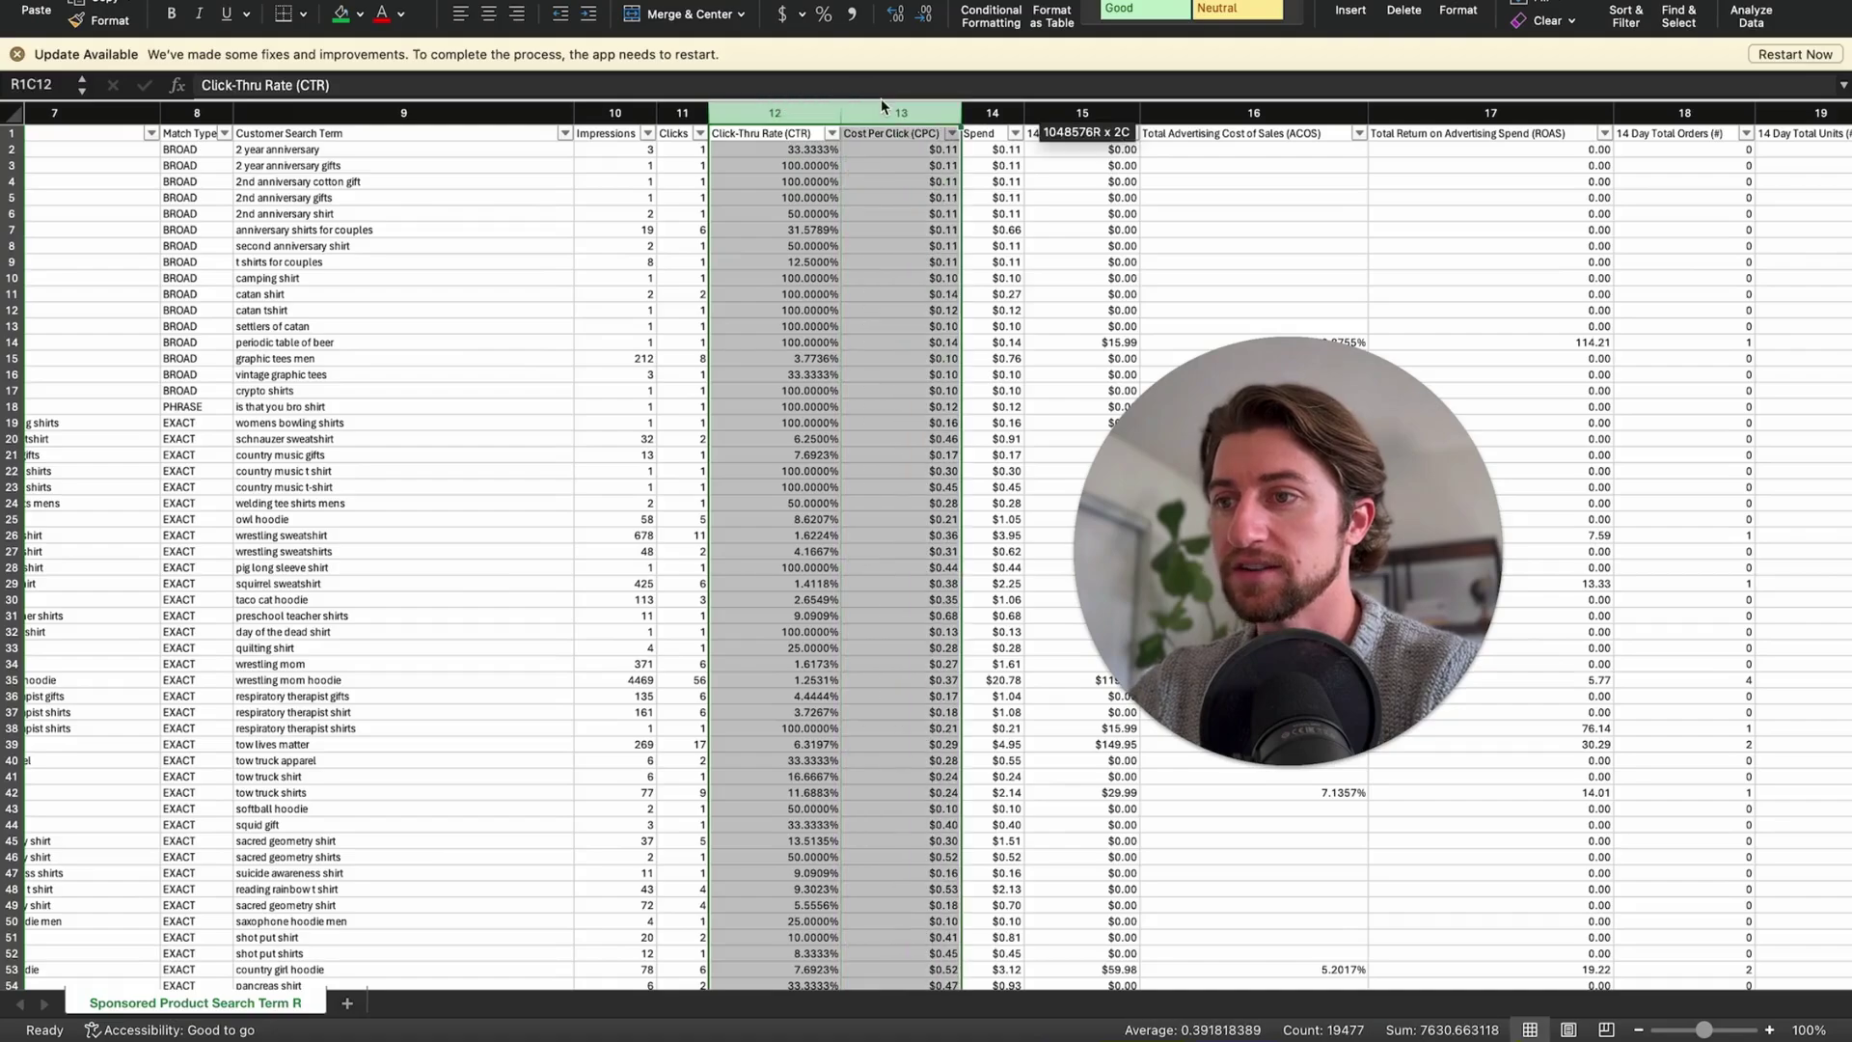
right_click(882, 110)
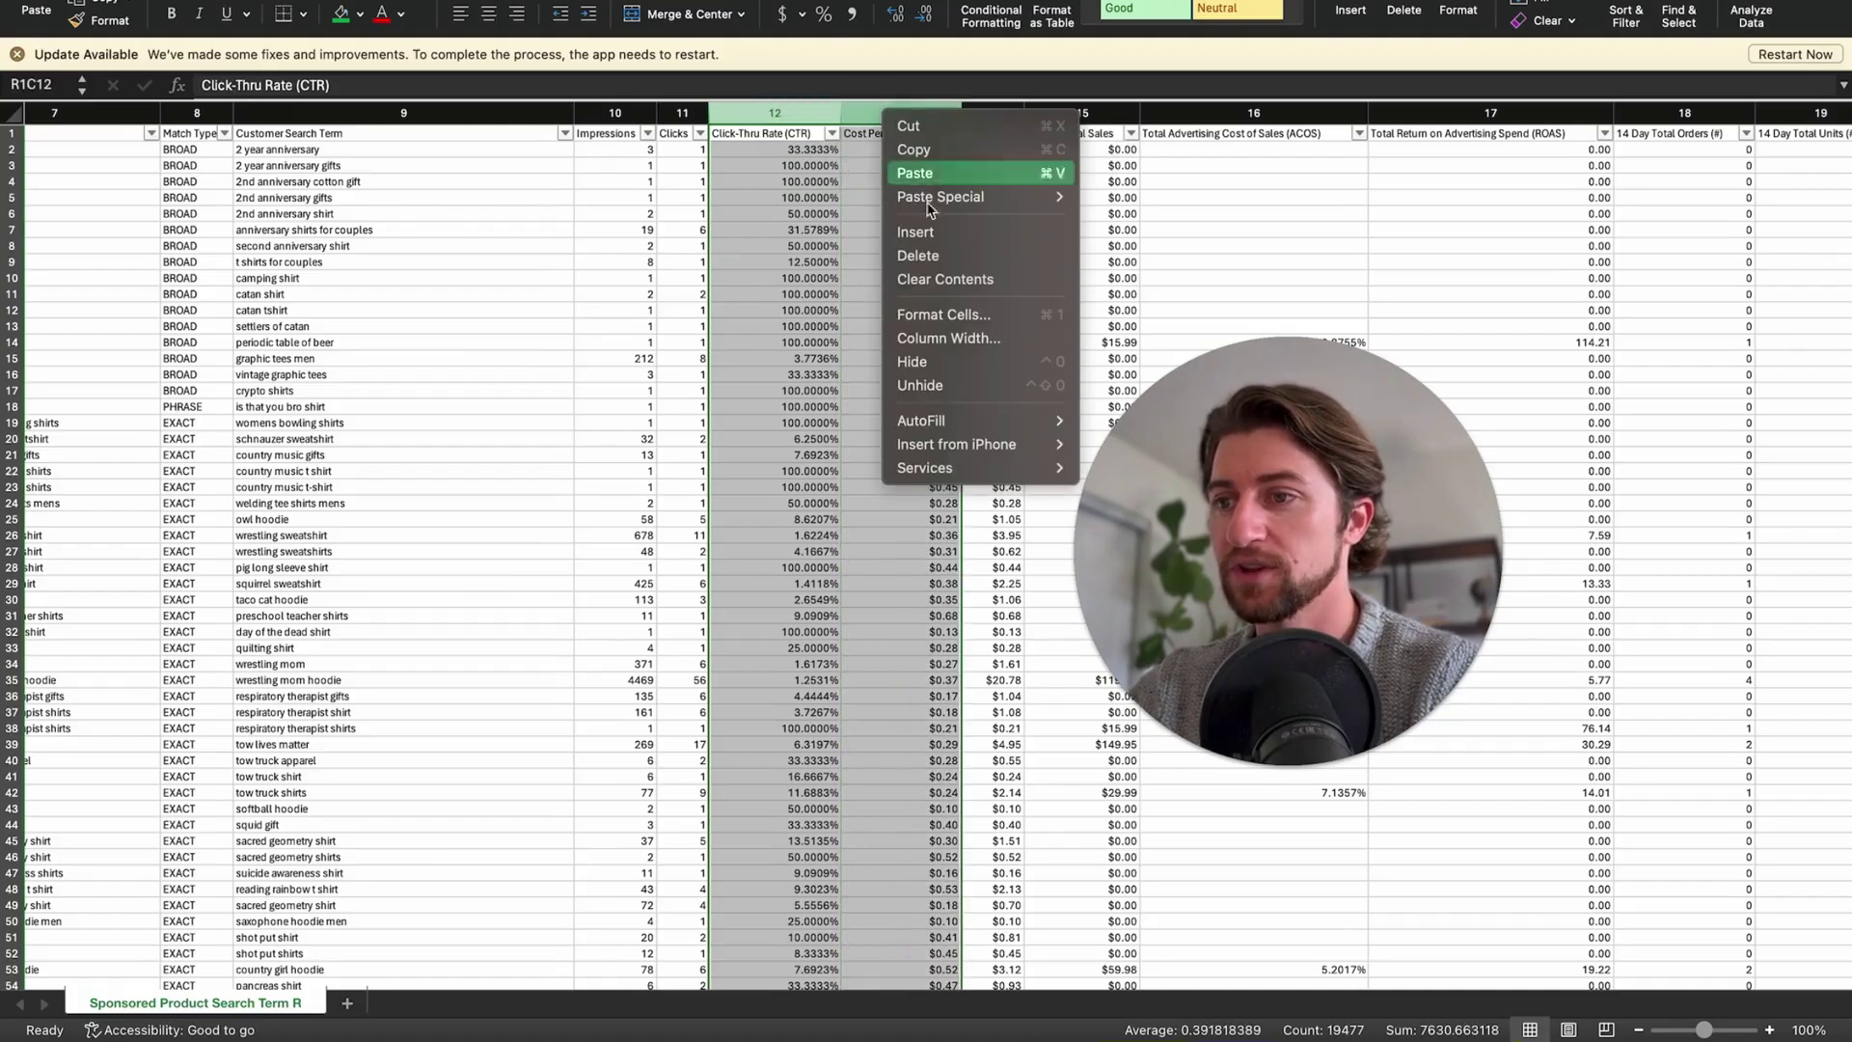
click(941, 259)
Move the 14 Day Total Orders column directly before the 14 Day Total Sales column, after Spend.
click(735, 145)
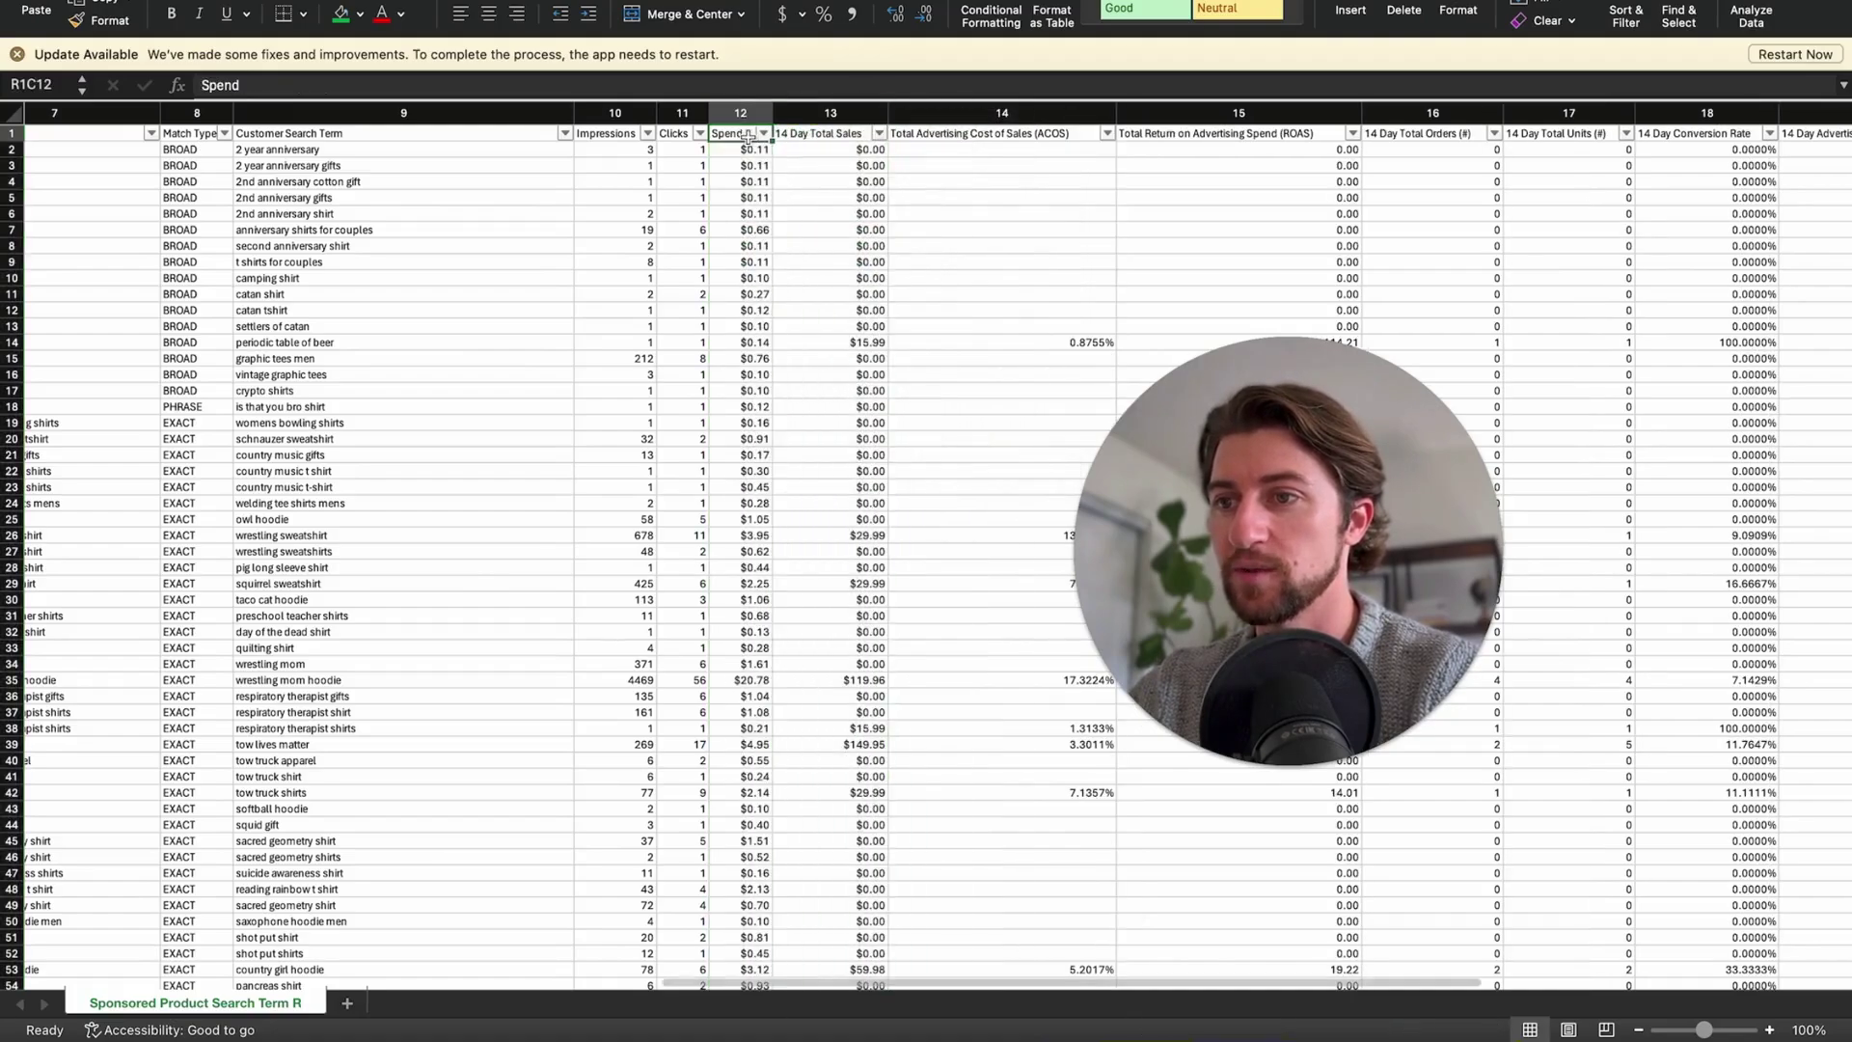
click(617, 133)
key(Right)
key(Right)
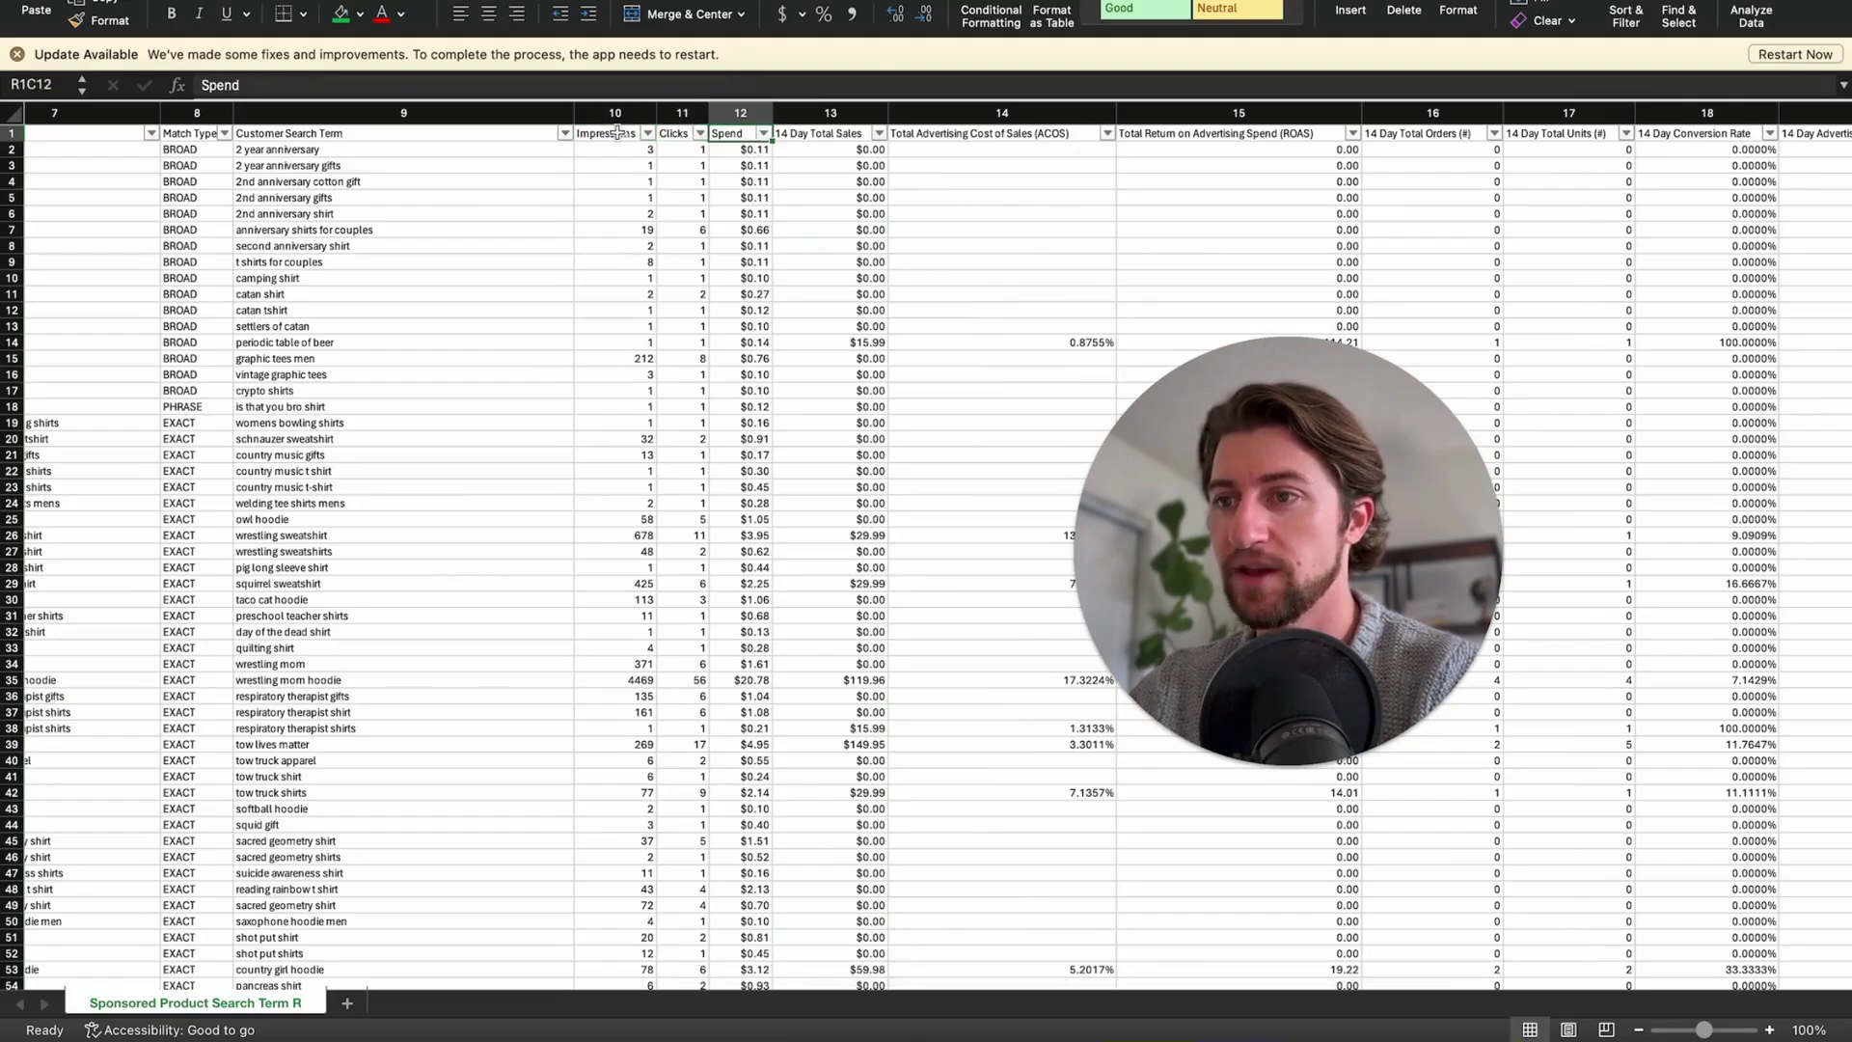
key(Right)
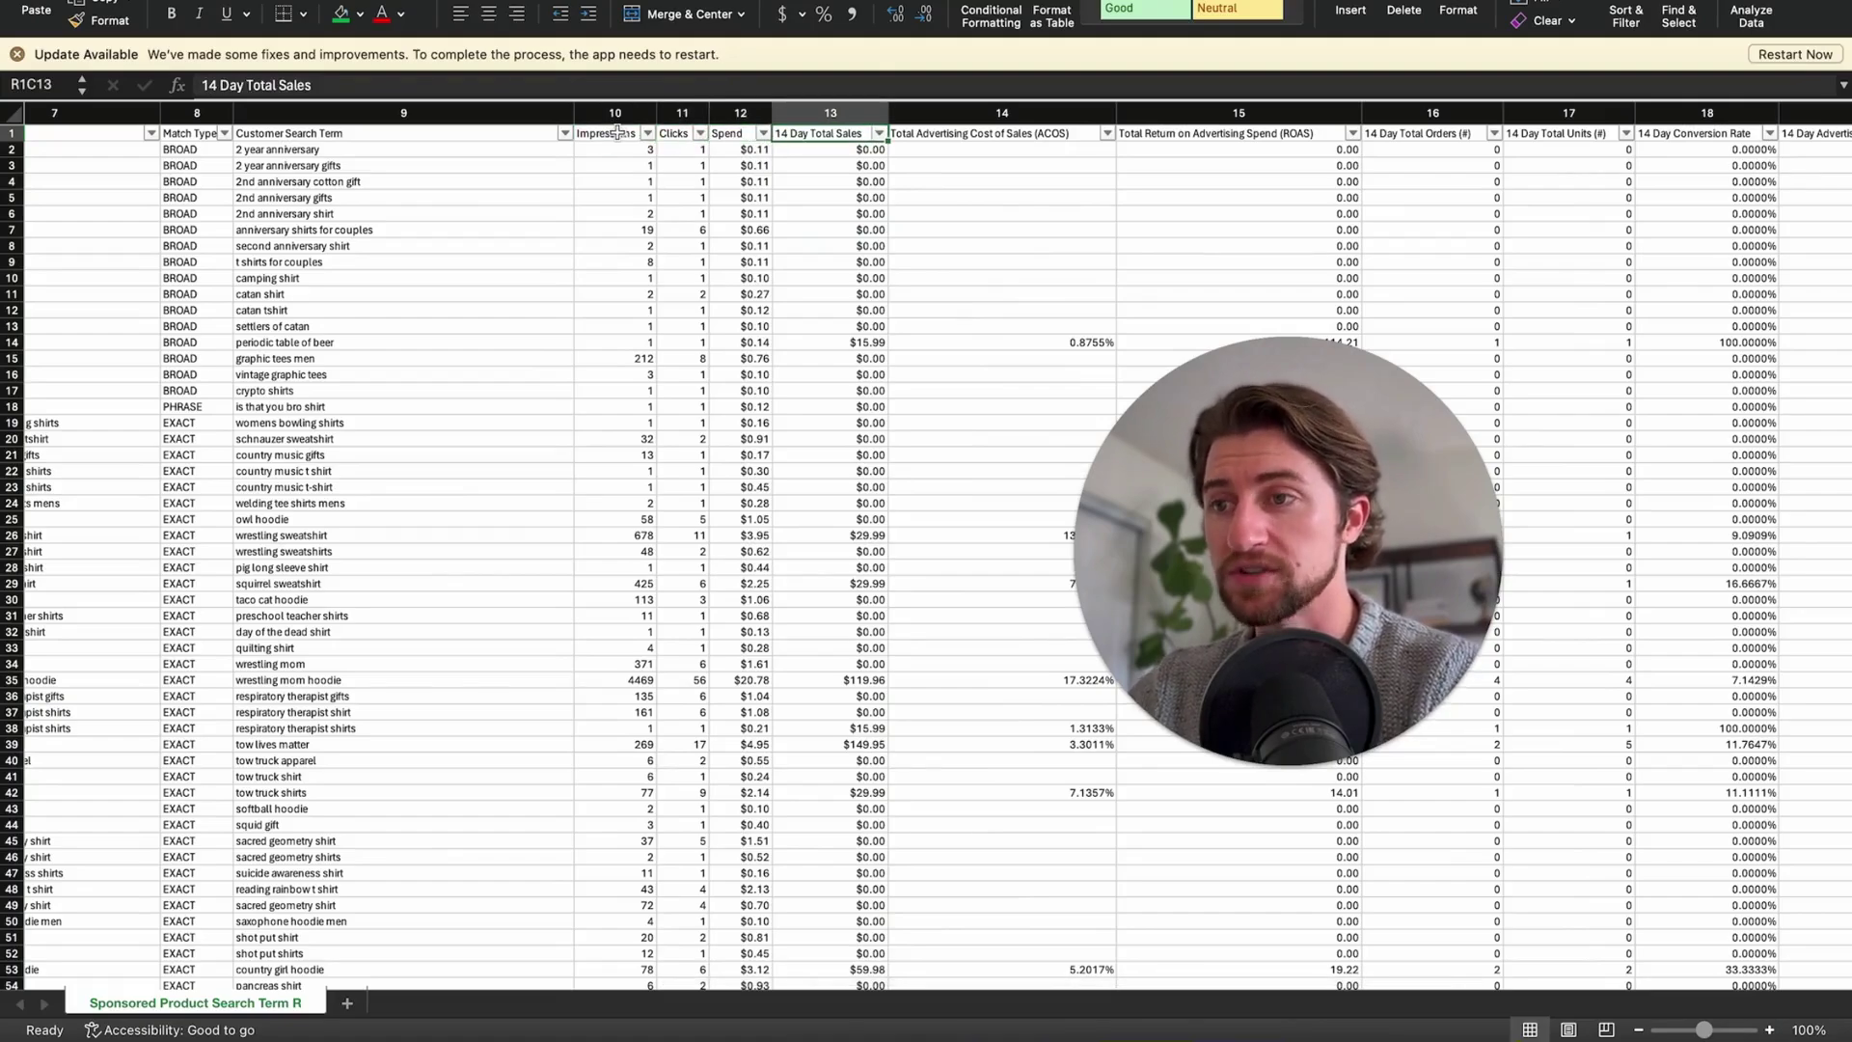
click(1441, 110)
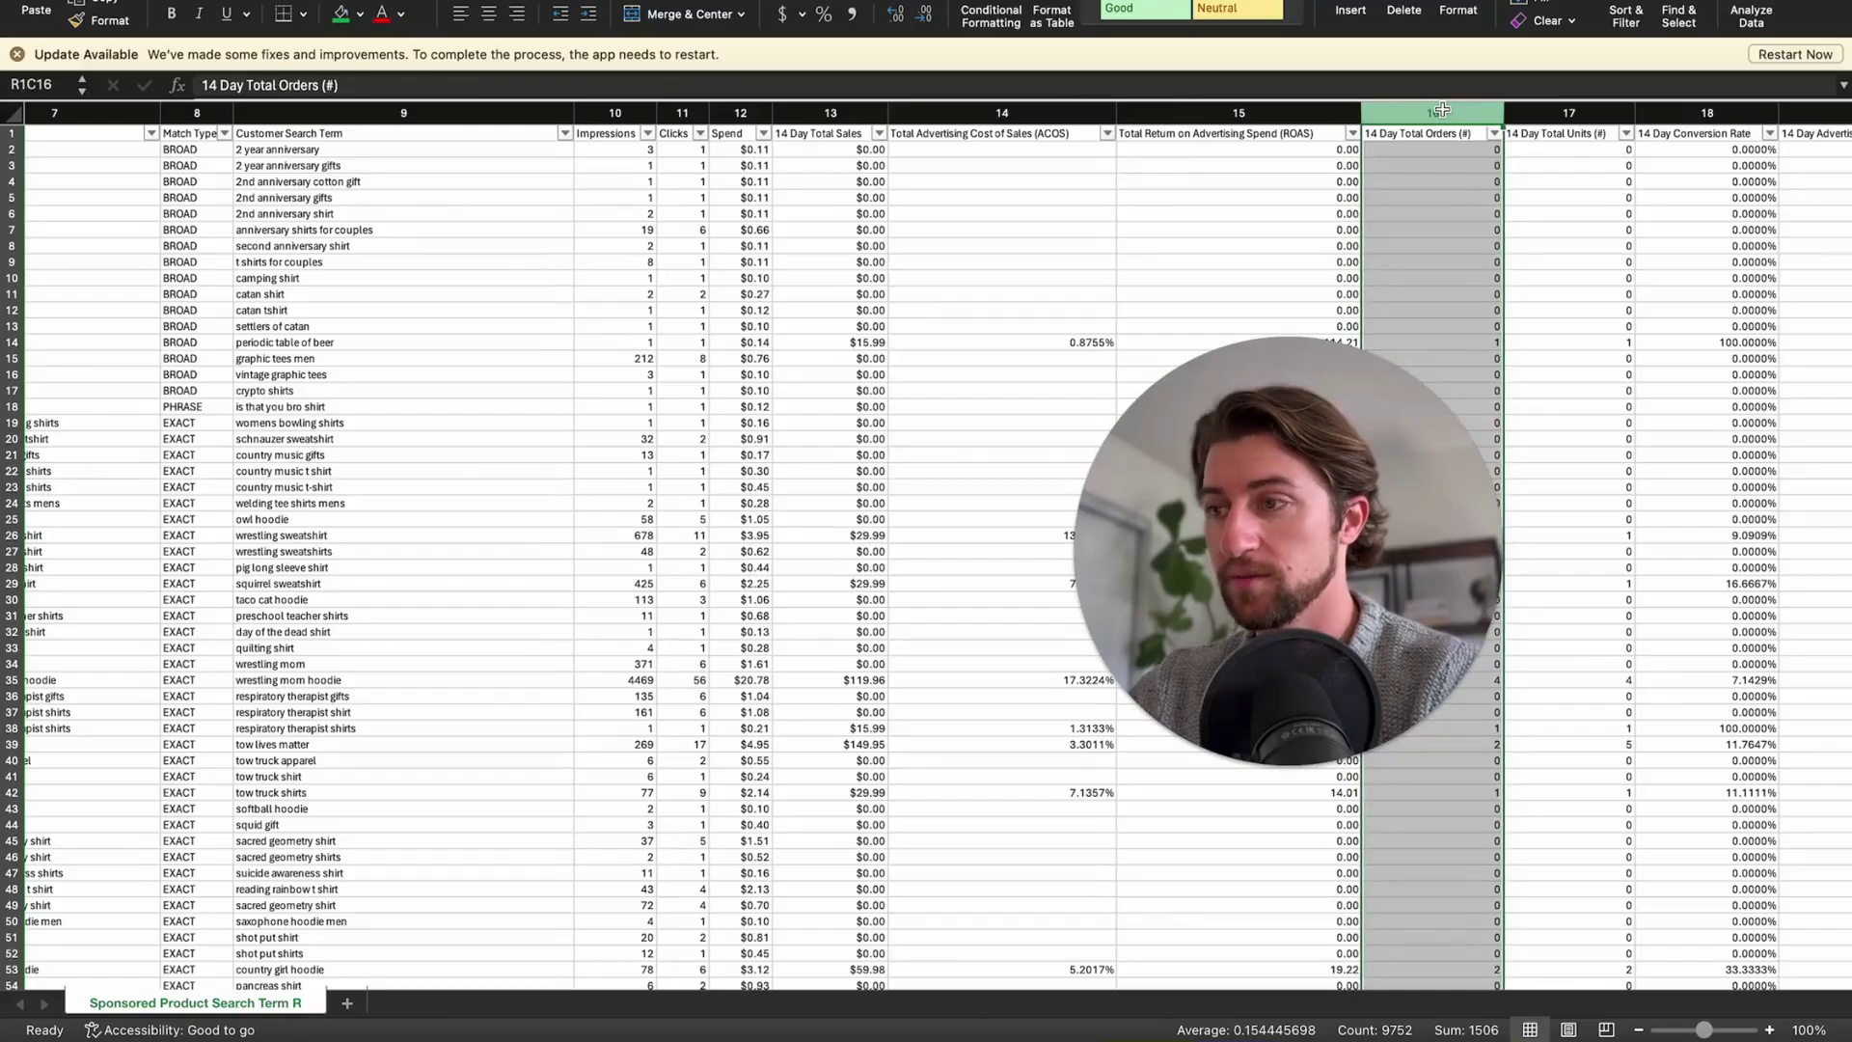
key(super+x)
right_click(862, 110)
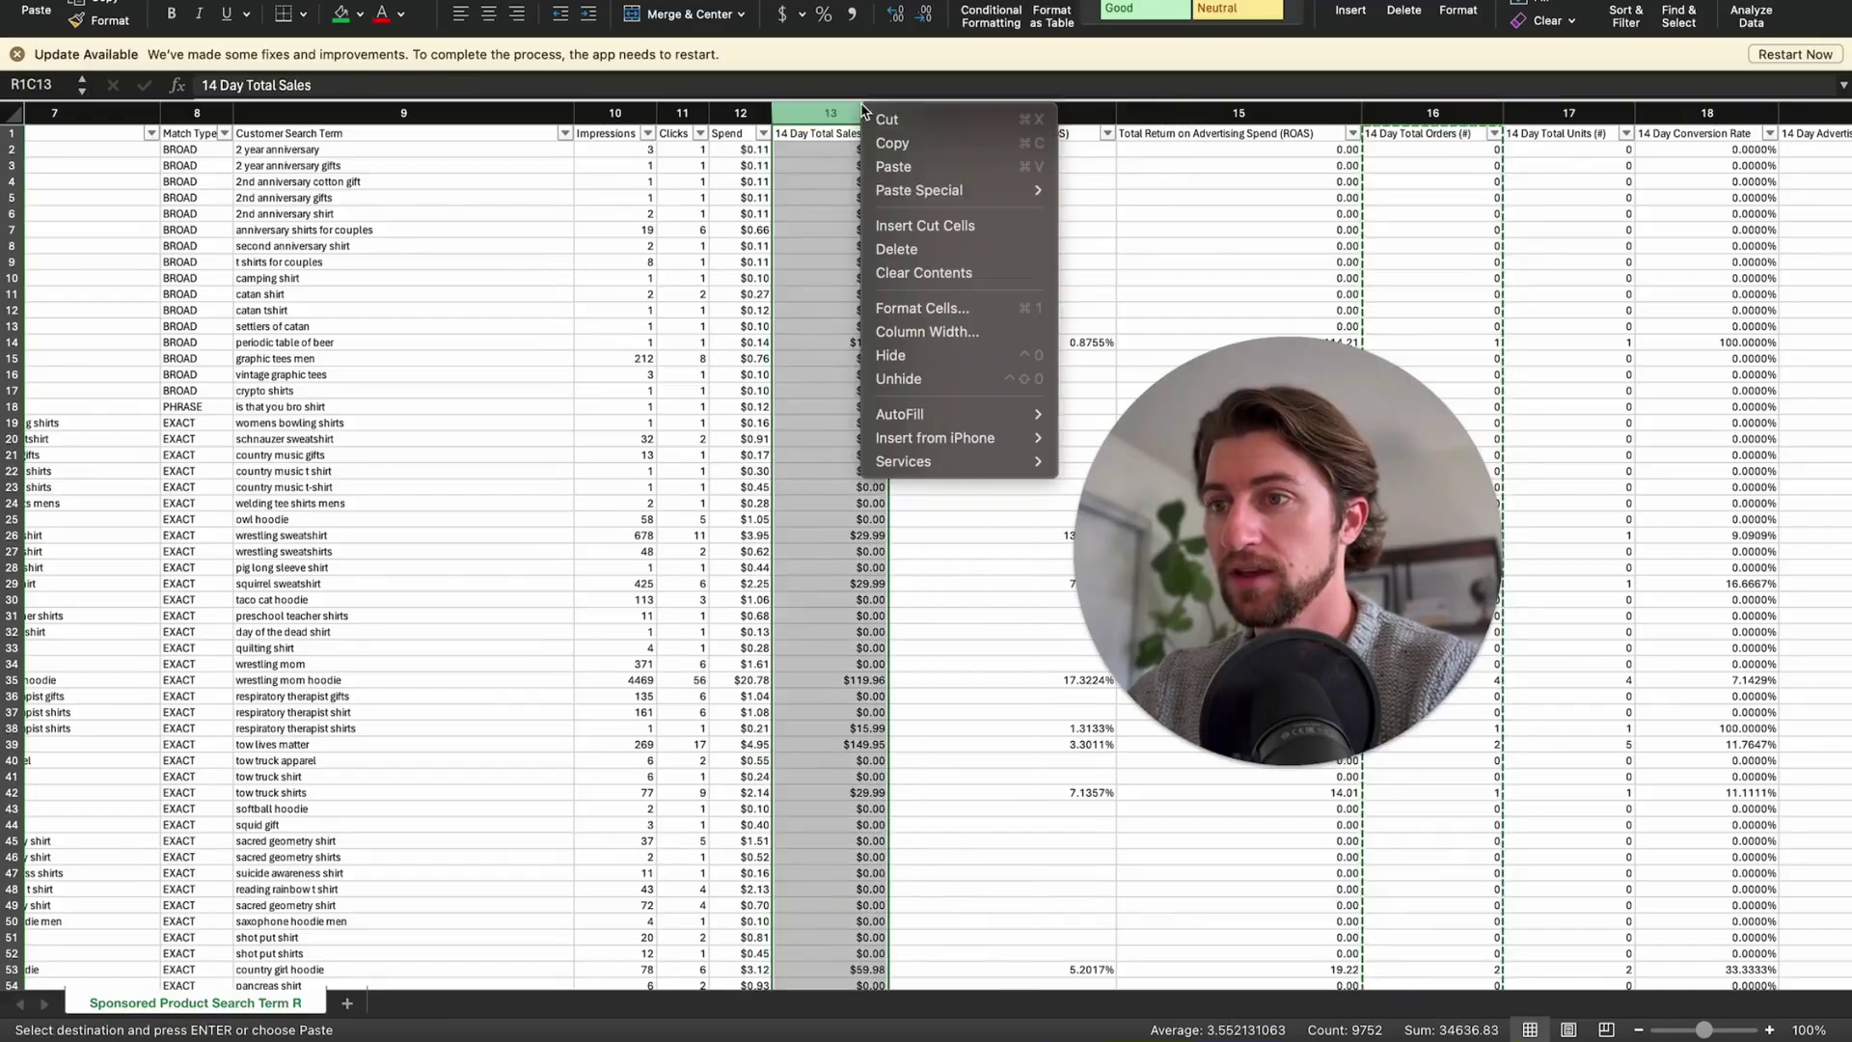
click(940, 221)
Copy the report's first six data rows, Customer Search Term through 14 Day Total Sales, into the Google Sheets Input sheet starting at A6.
click(514, 148)
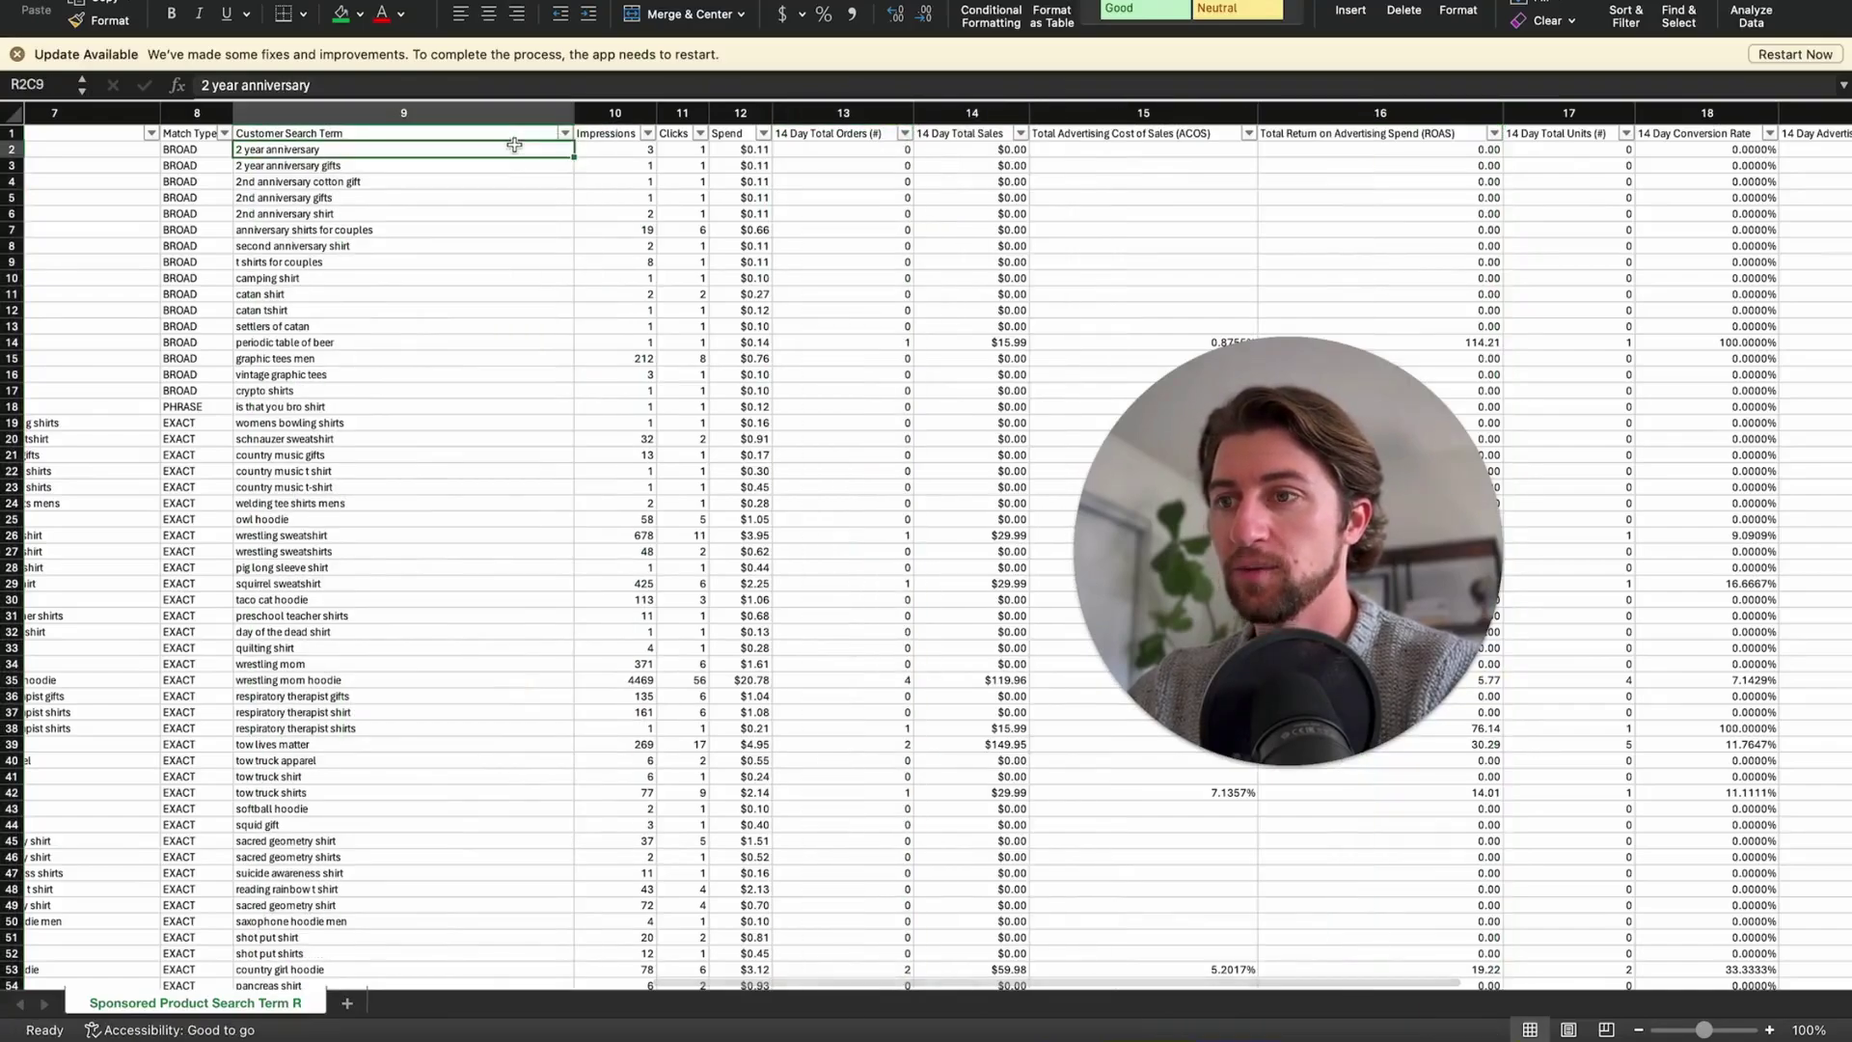
shift+click(991, 232)
key(super+c)
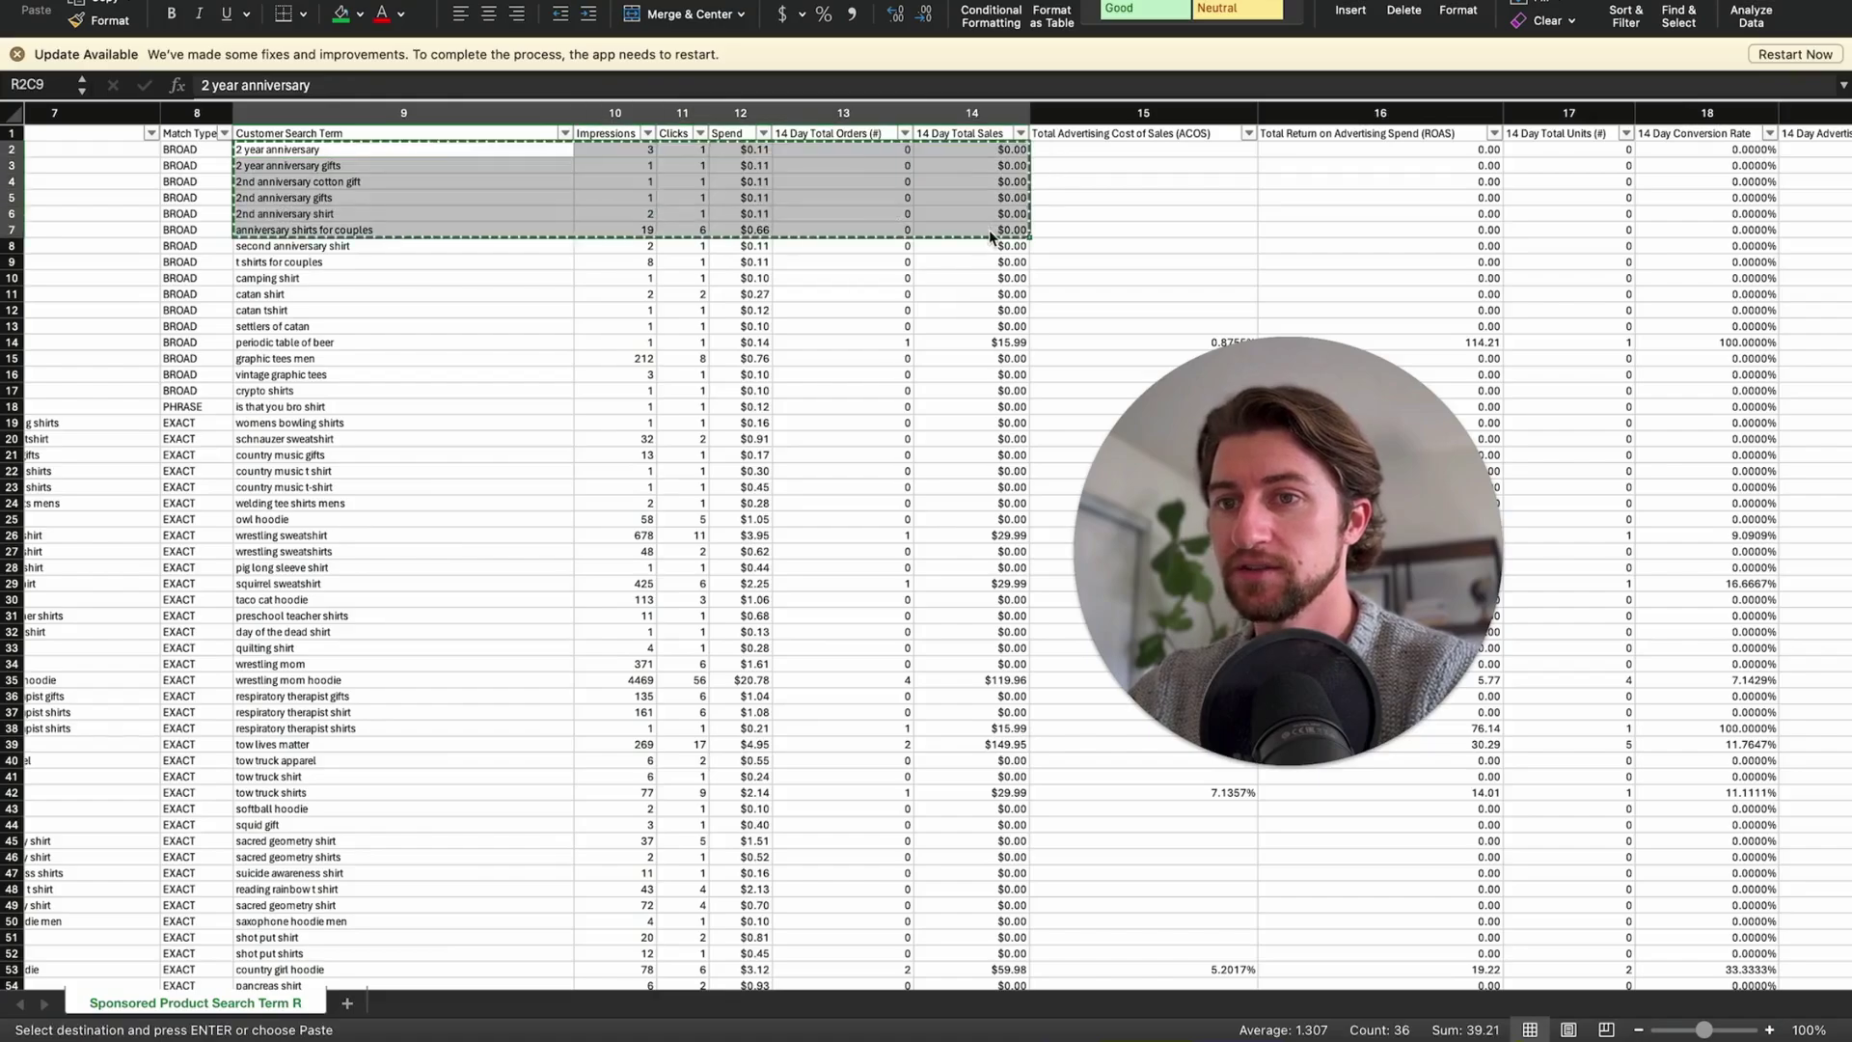
key(ctrl+Right)
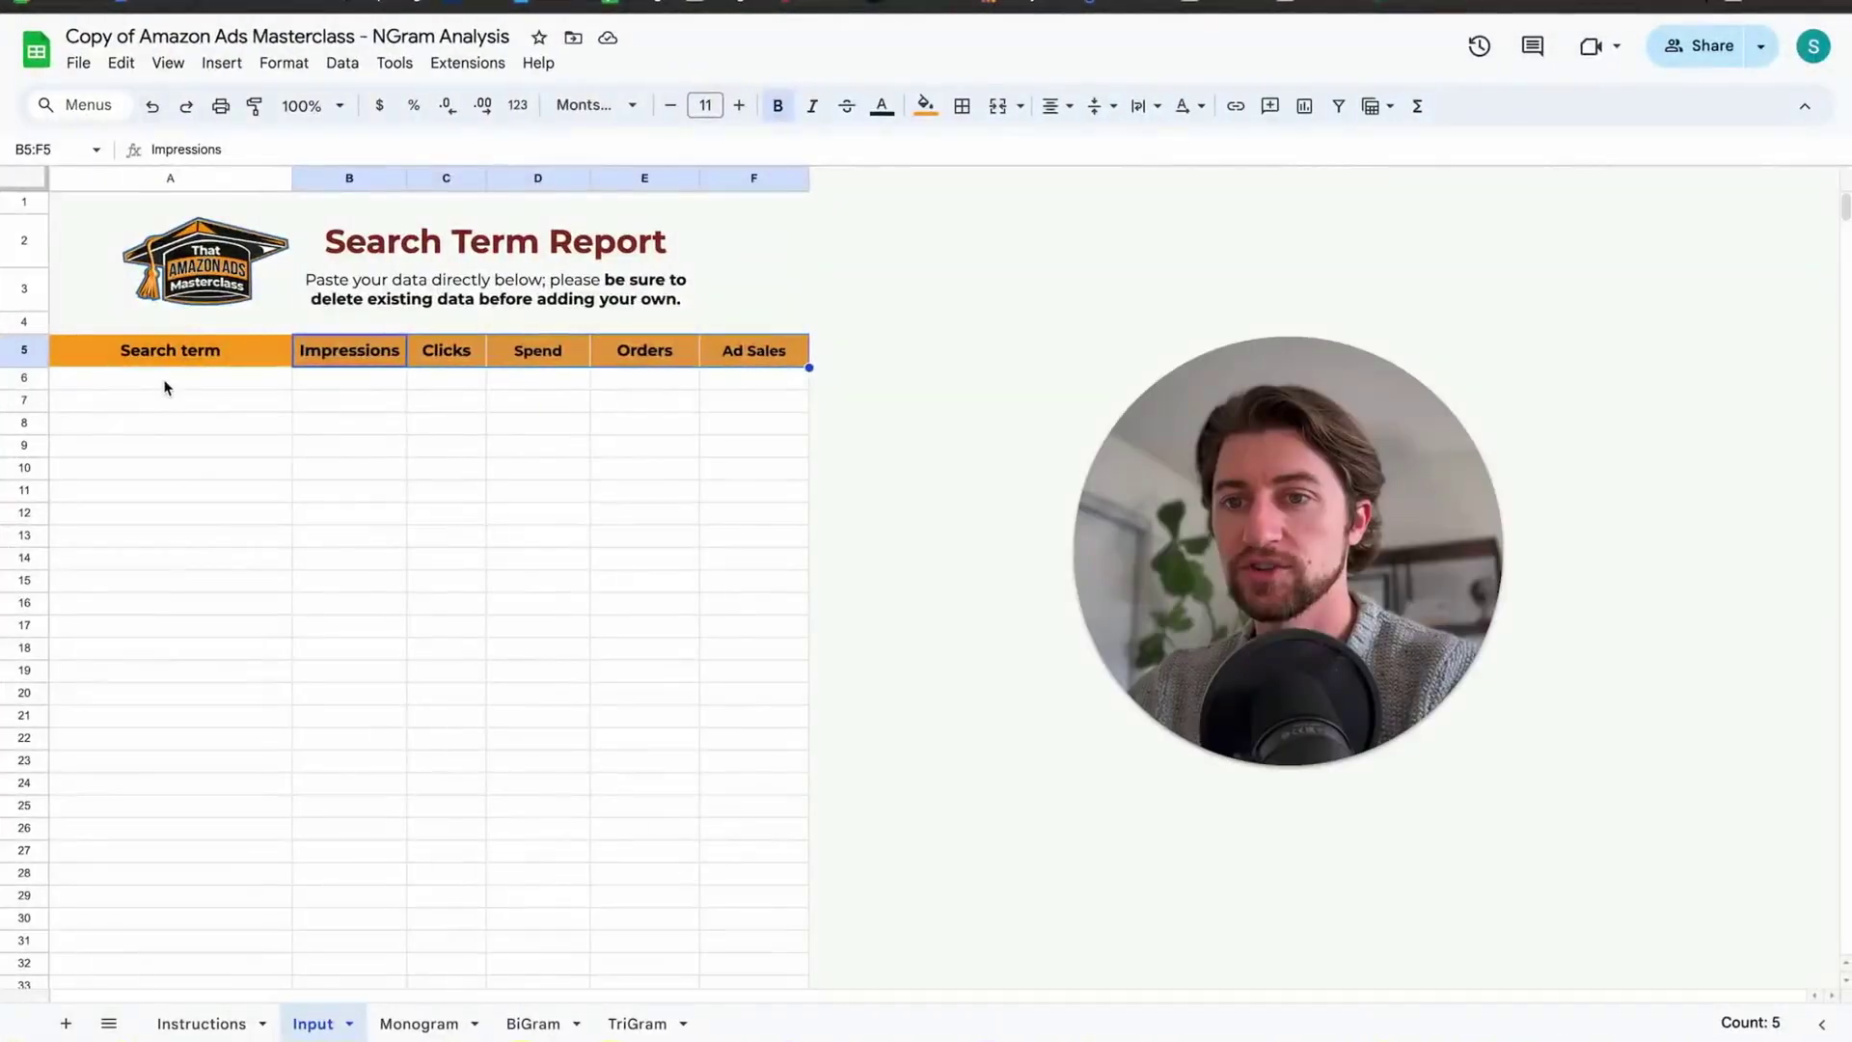
click(164, 386)
key(super+v)
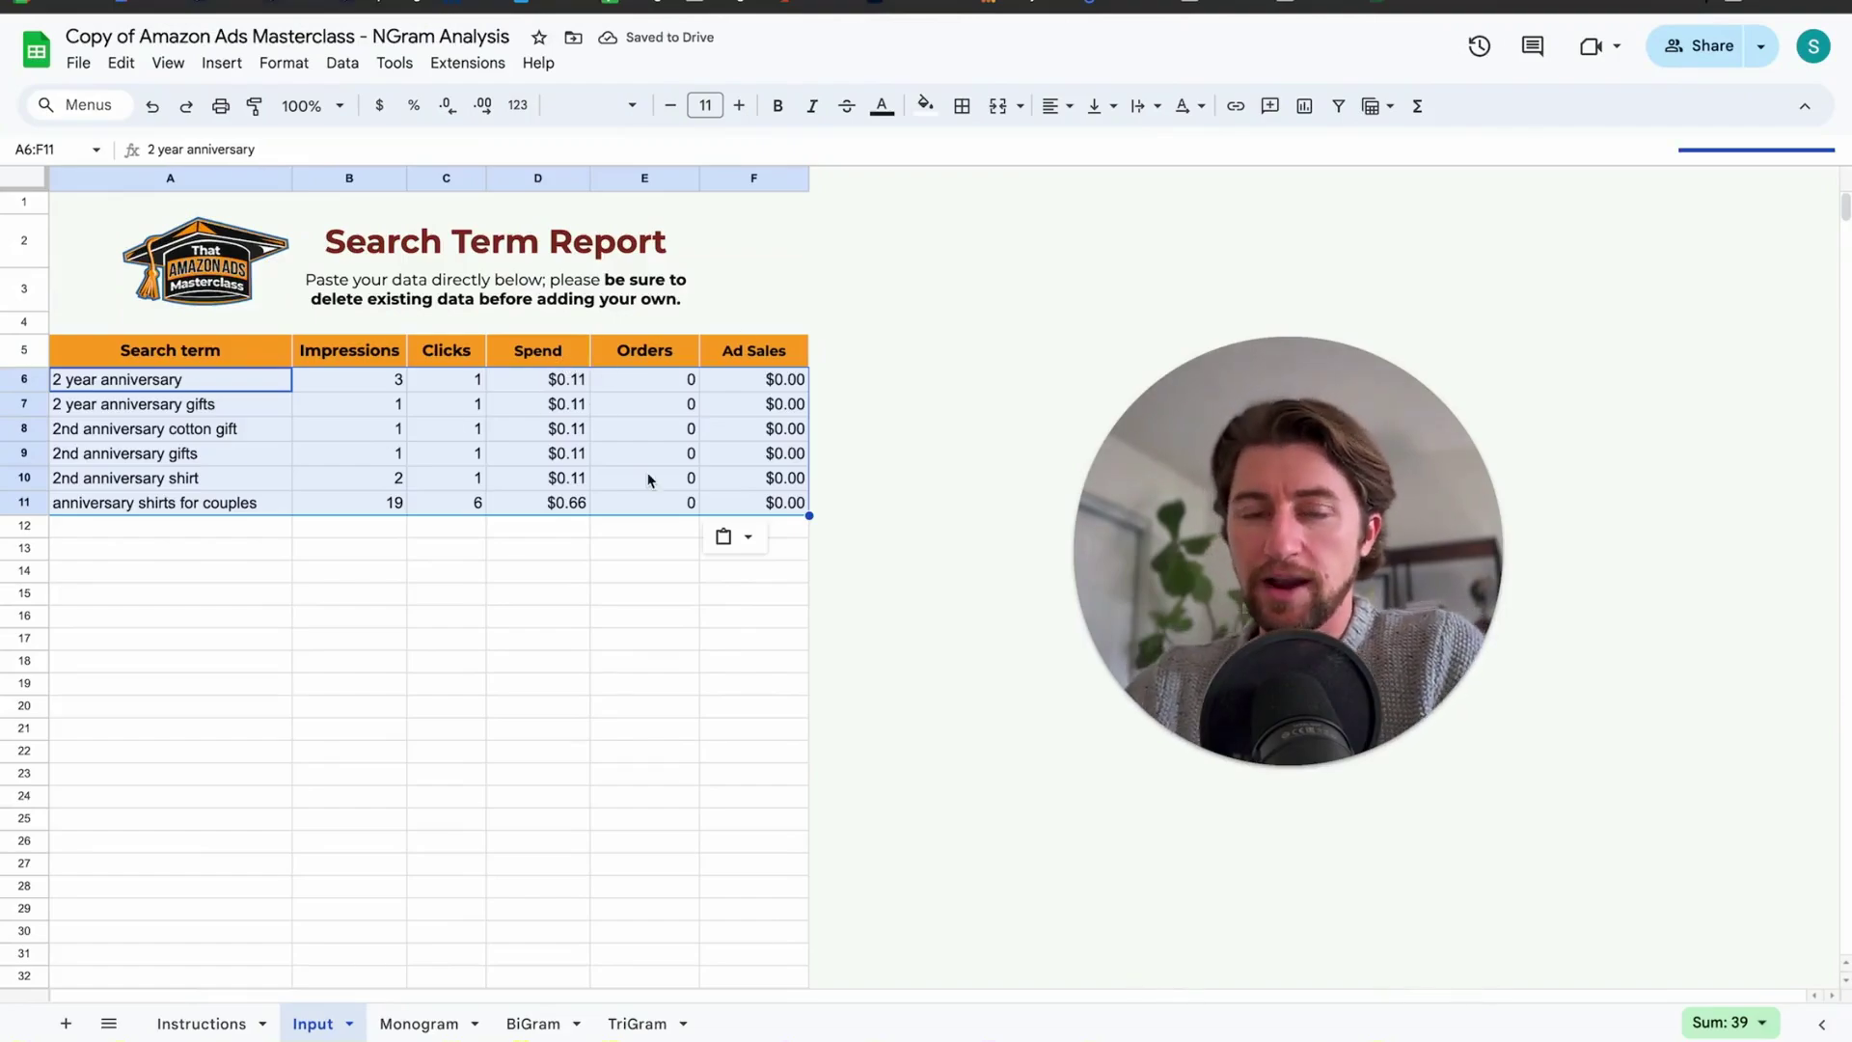
Back in the Excel report, copy all remaining rows from row 8 to the end, Customer Search Term through 14 Day Total Sales.
key(ctrl+Left)
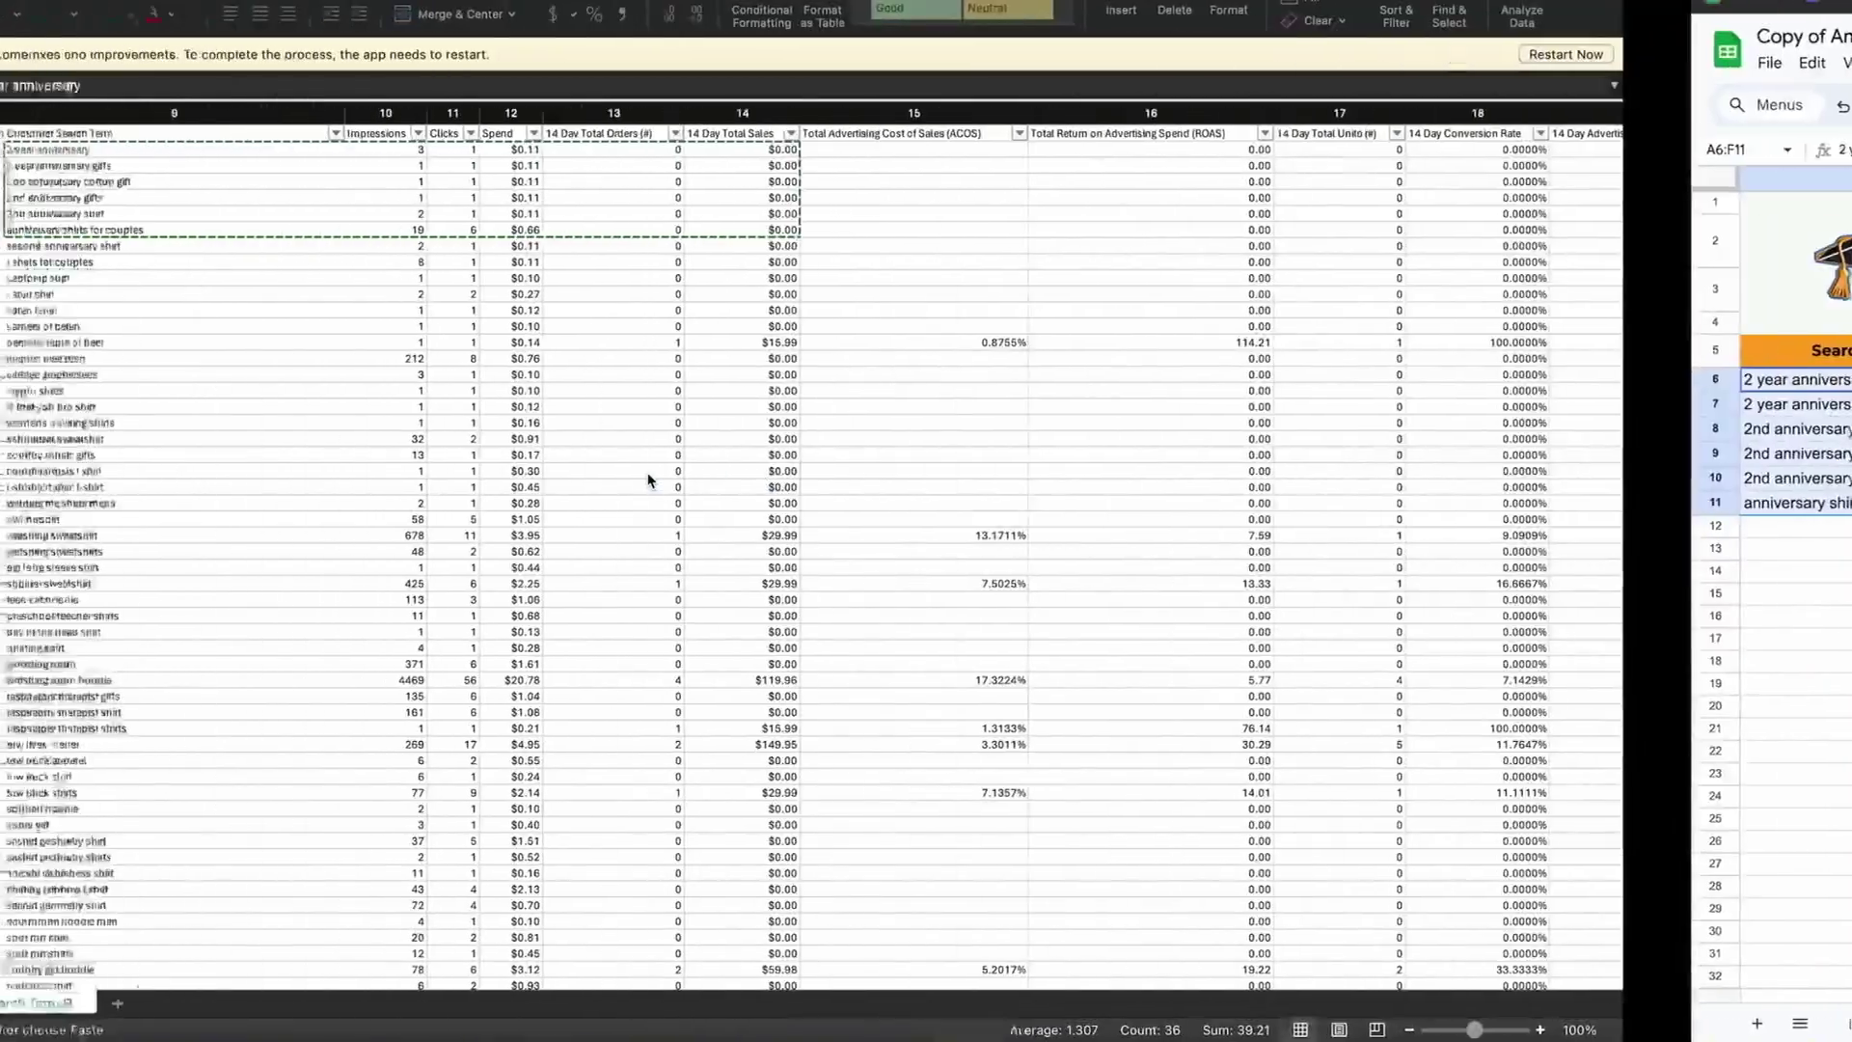
click(401, 248)
shift+click(977, 261)
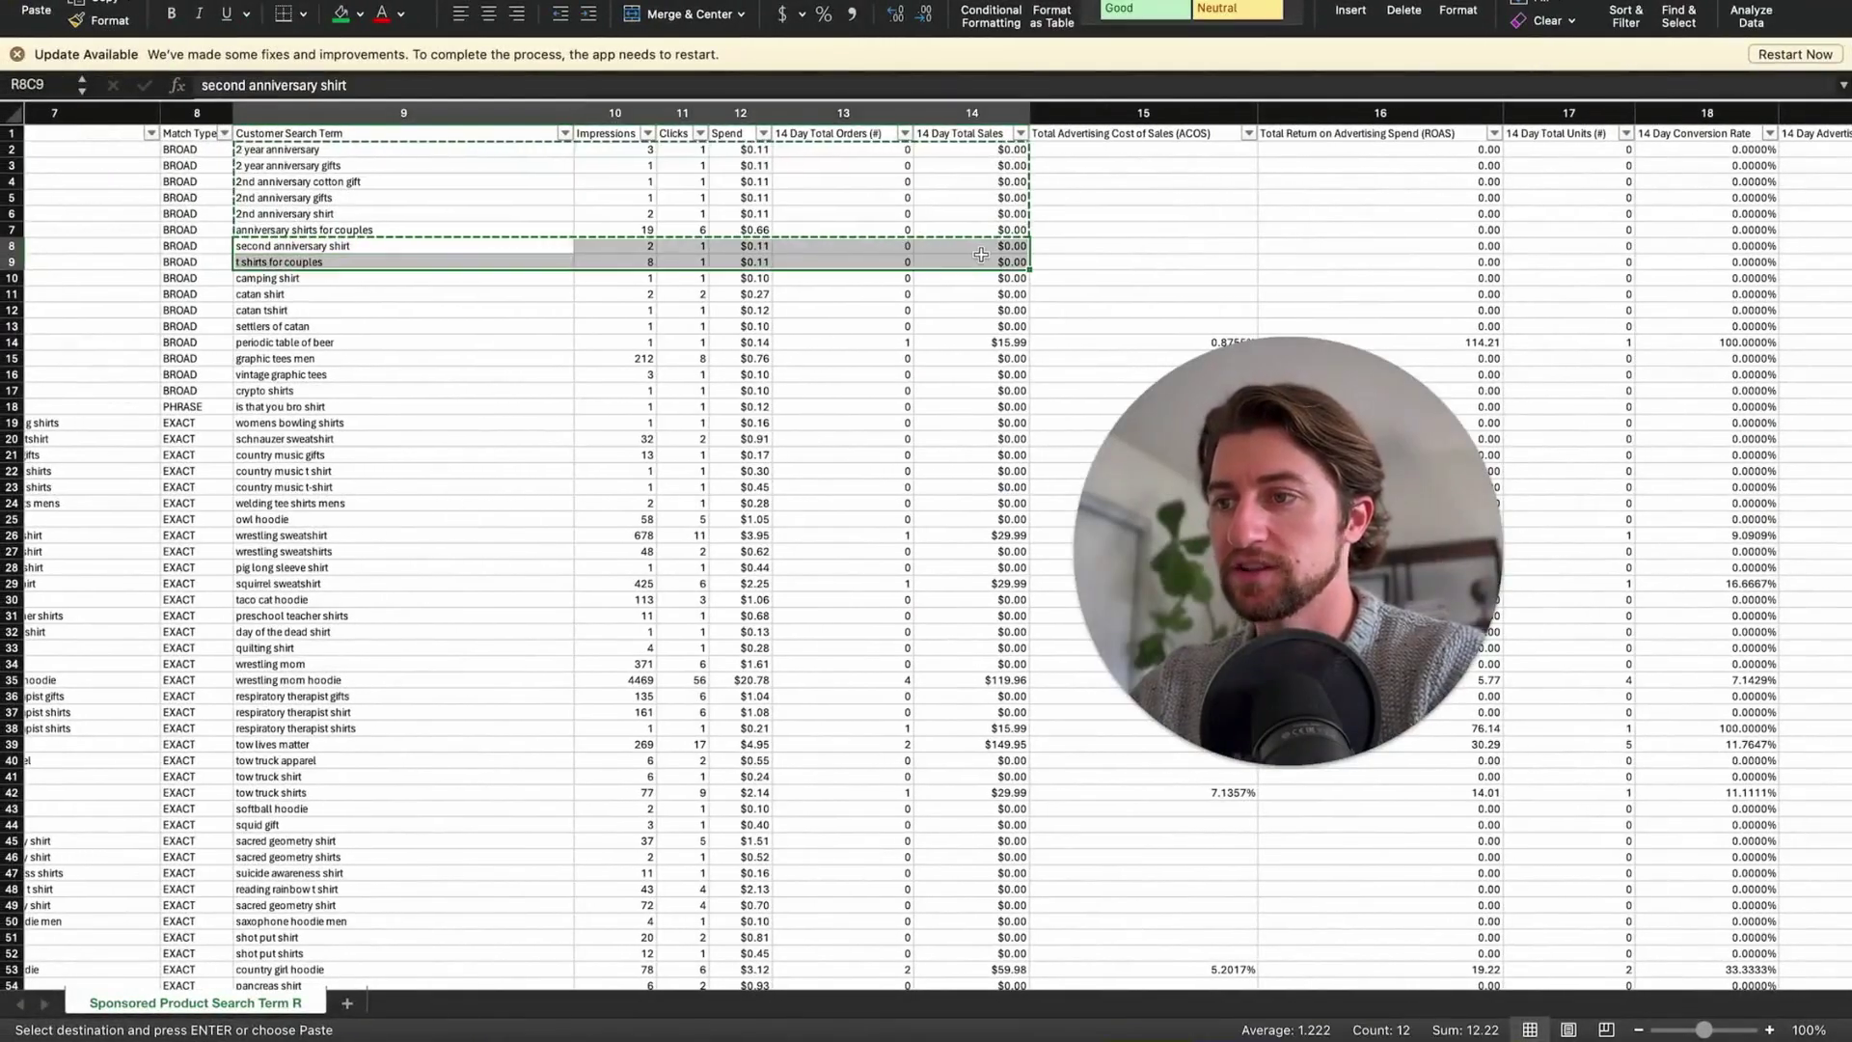
key(Up)
key(Down)
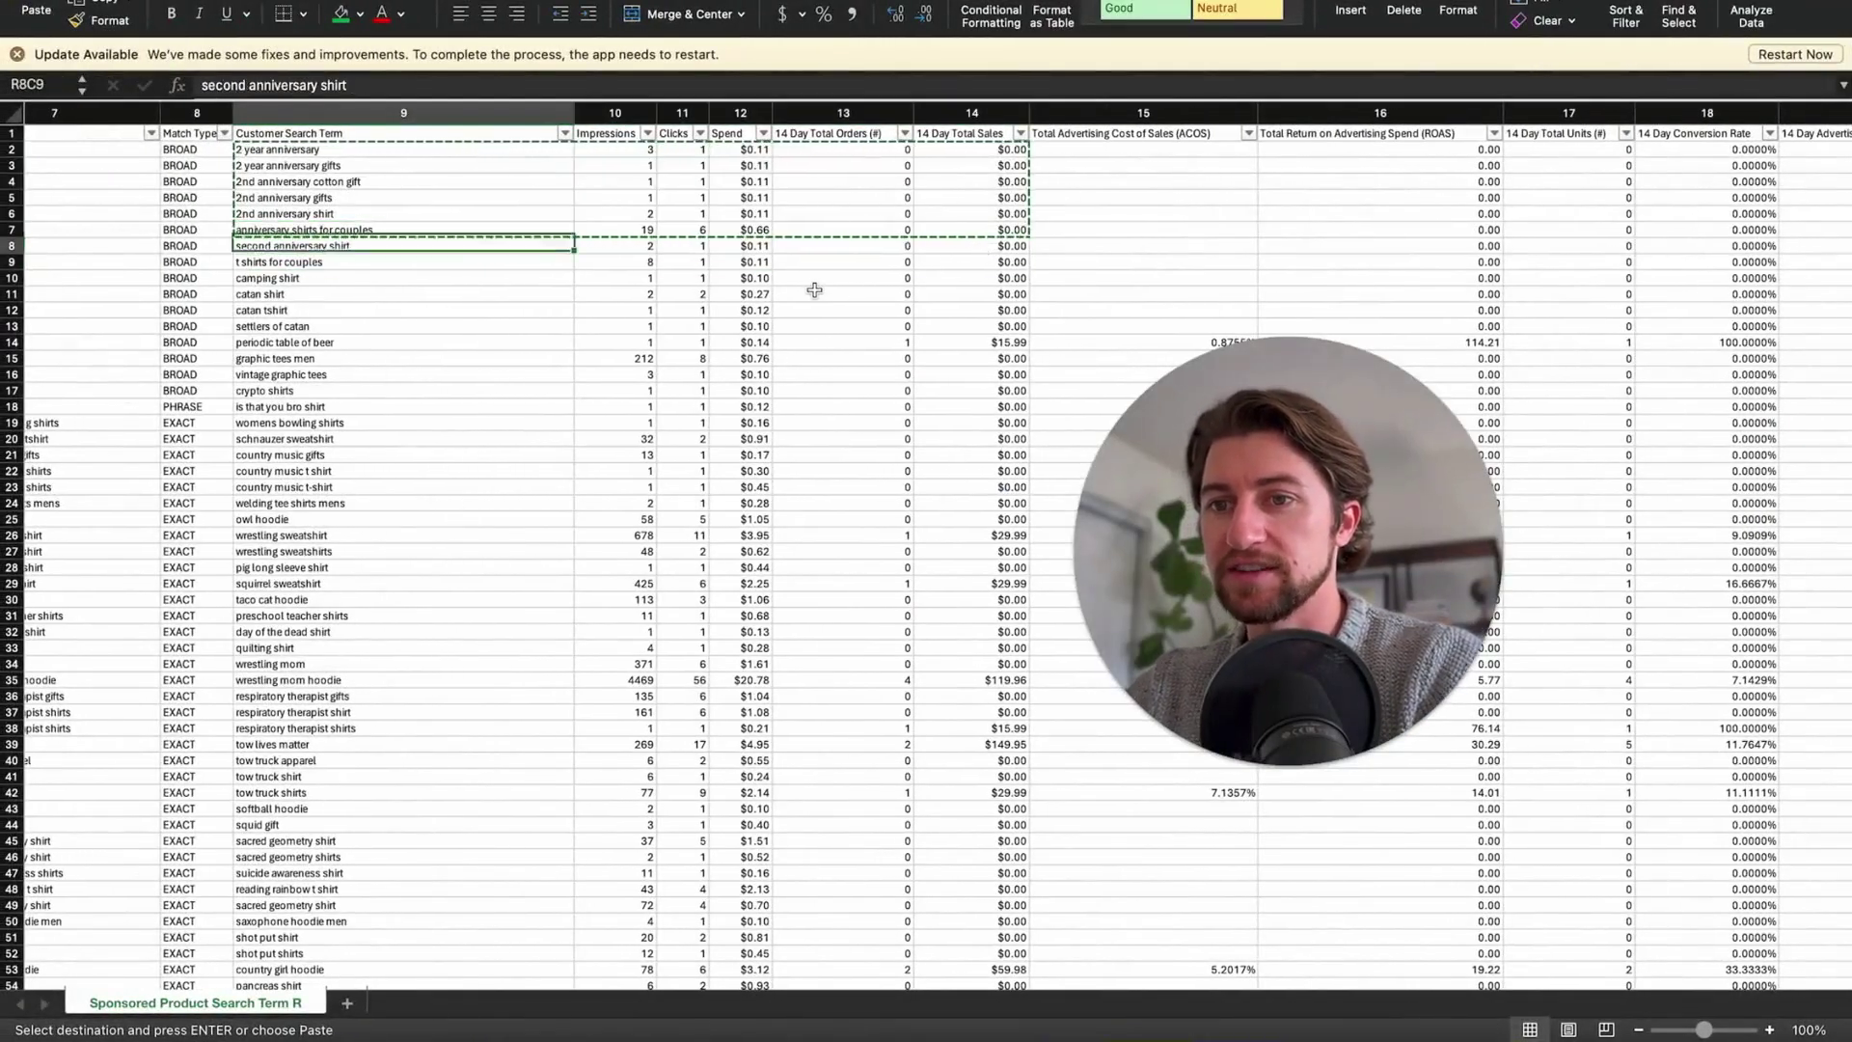
key(shift+Right)
key(shift+Right)
key(shift+Right)
key(shift+Right)
key(shift+Right)
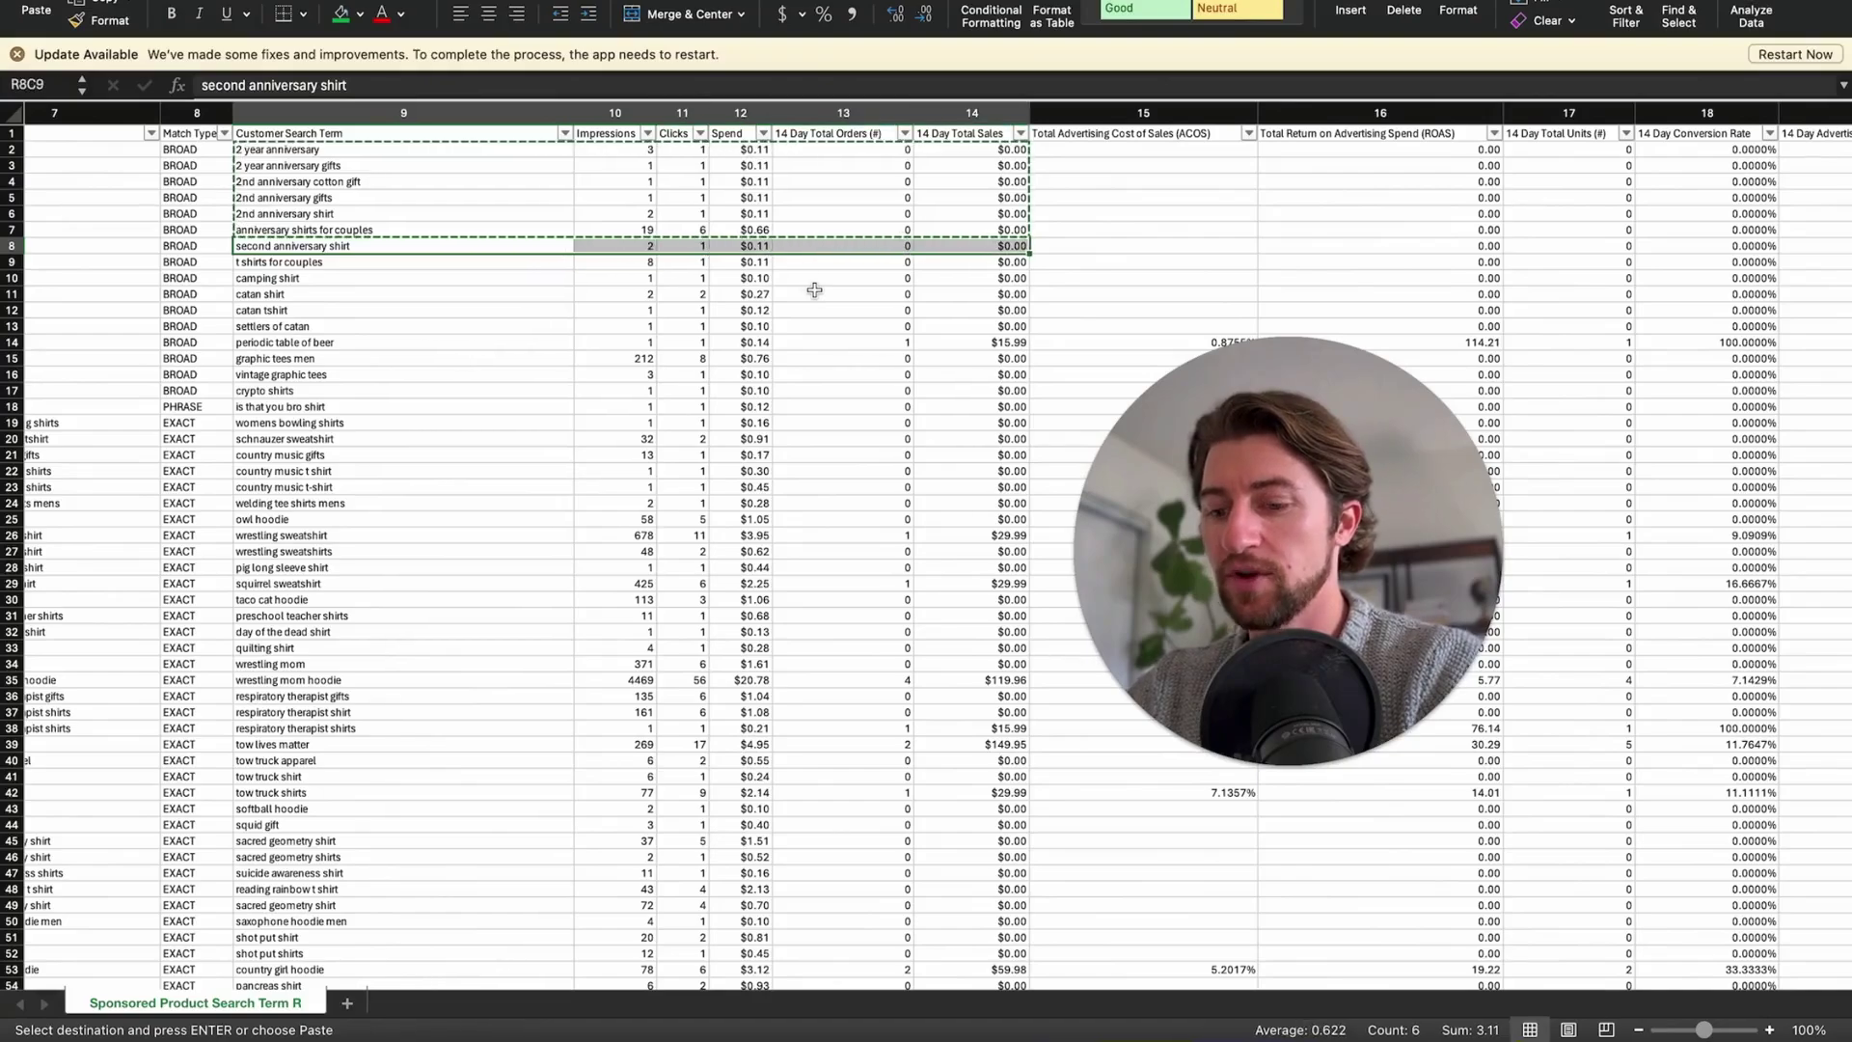
key(ctrl+shift+Down)
key(ctrl+BackSpace)
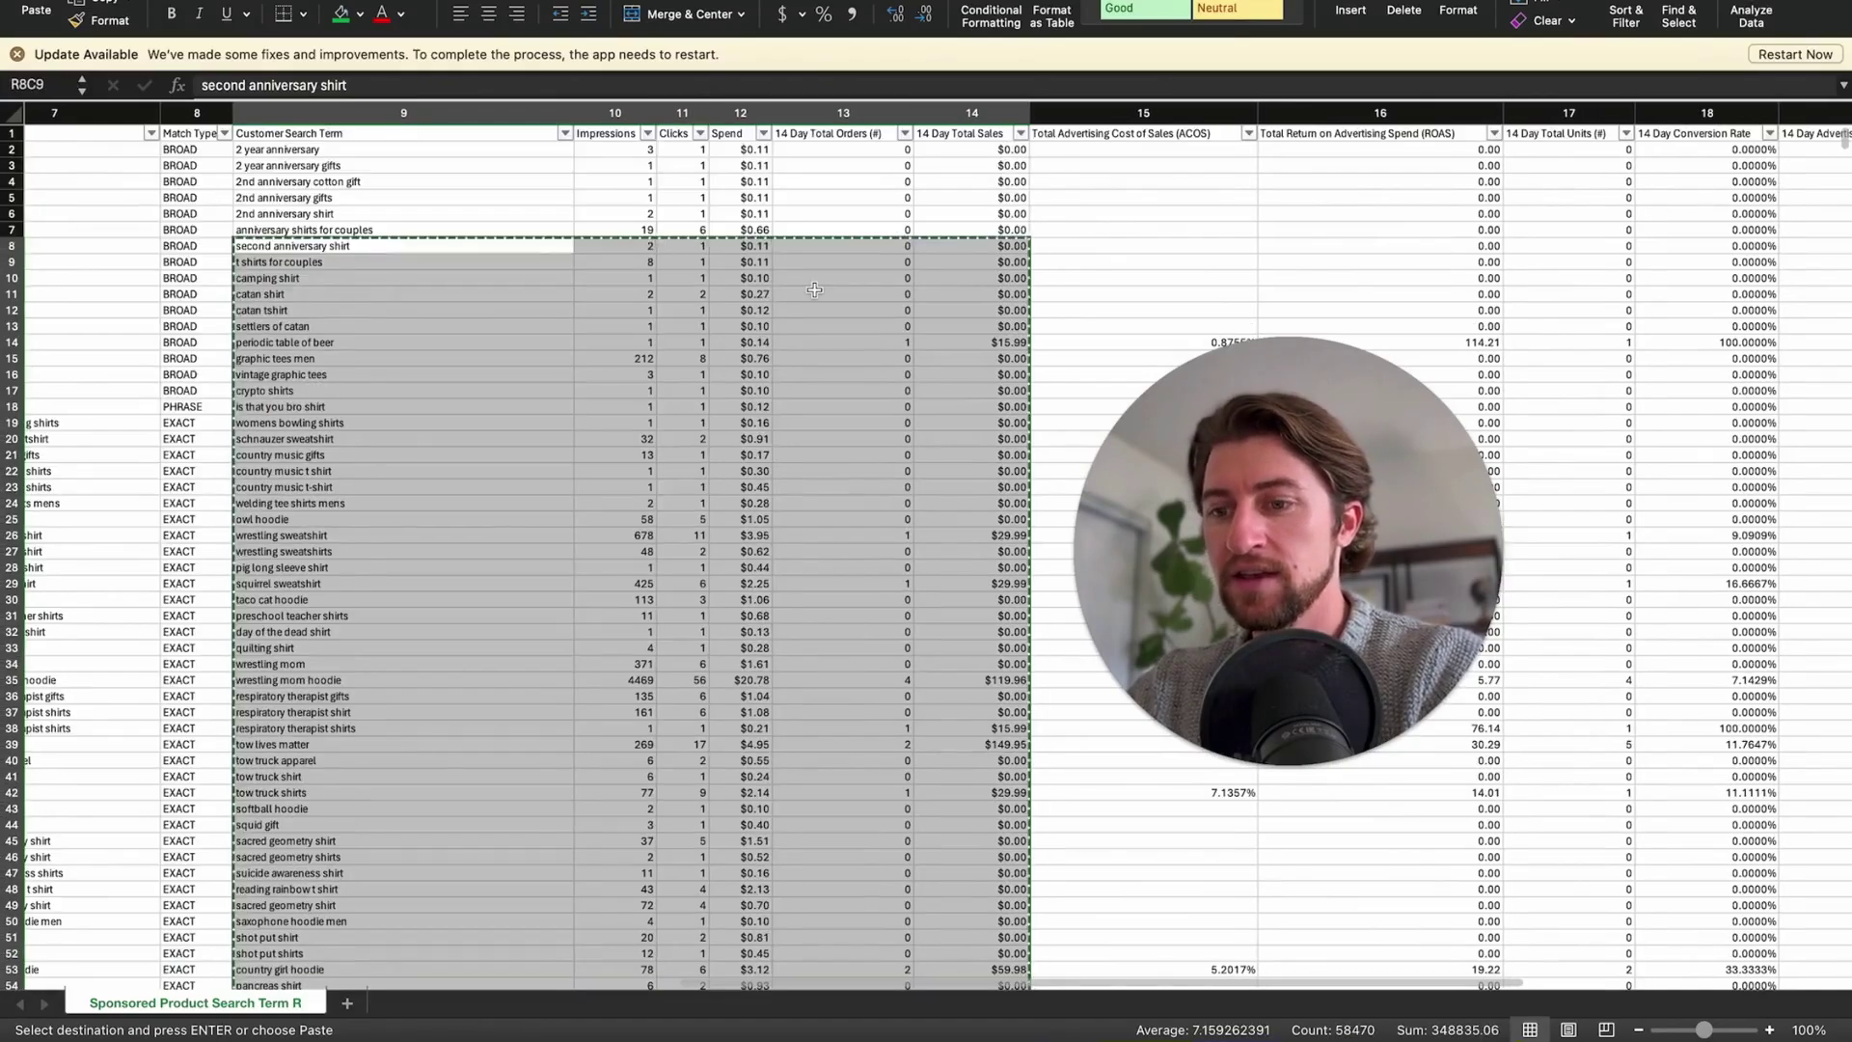
Paste the remaining search term rows into the Google Sheets Input sheet starting at A12.
key(ctrl+Right)
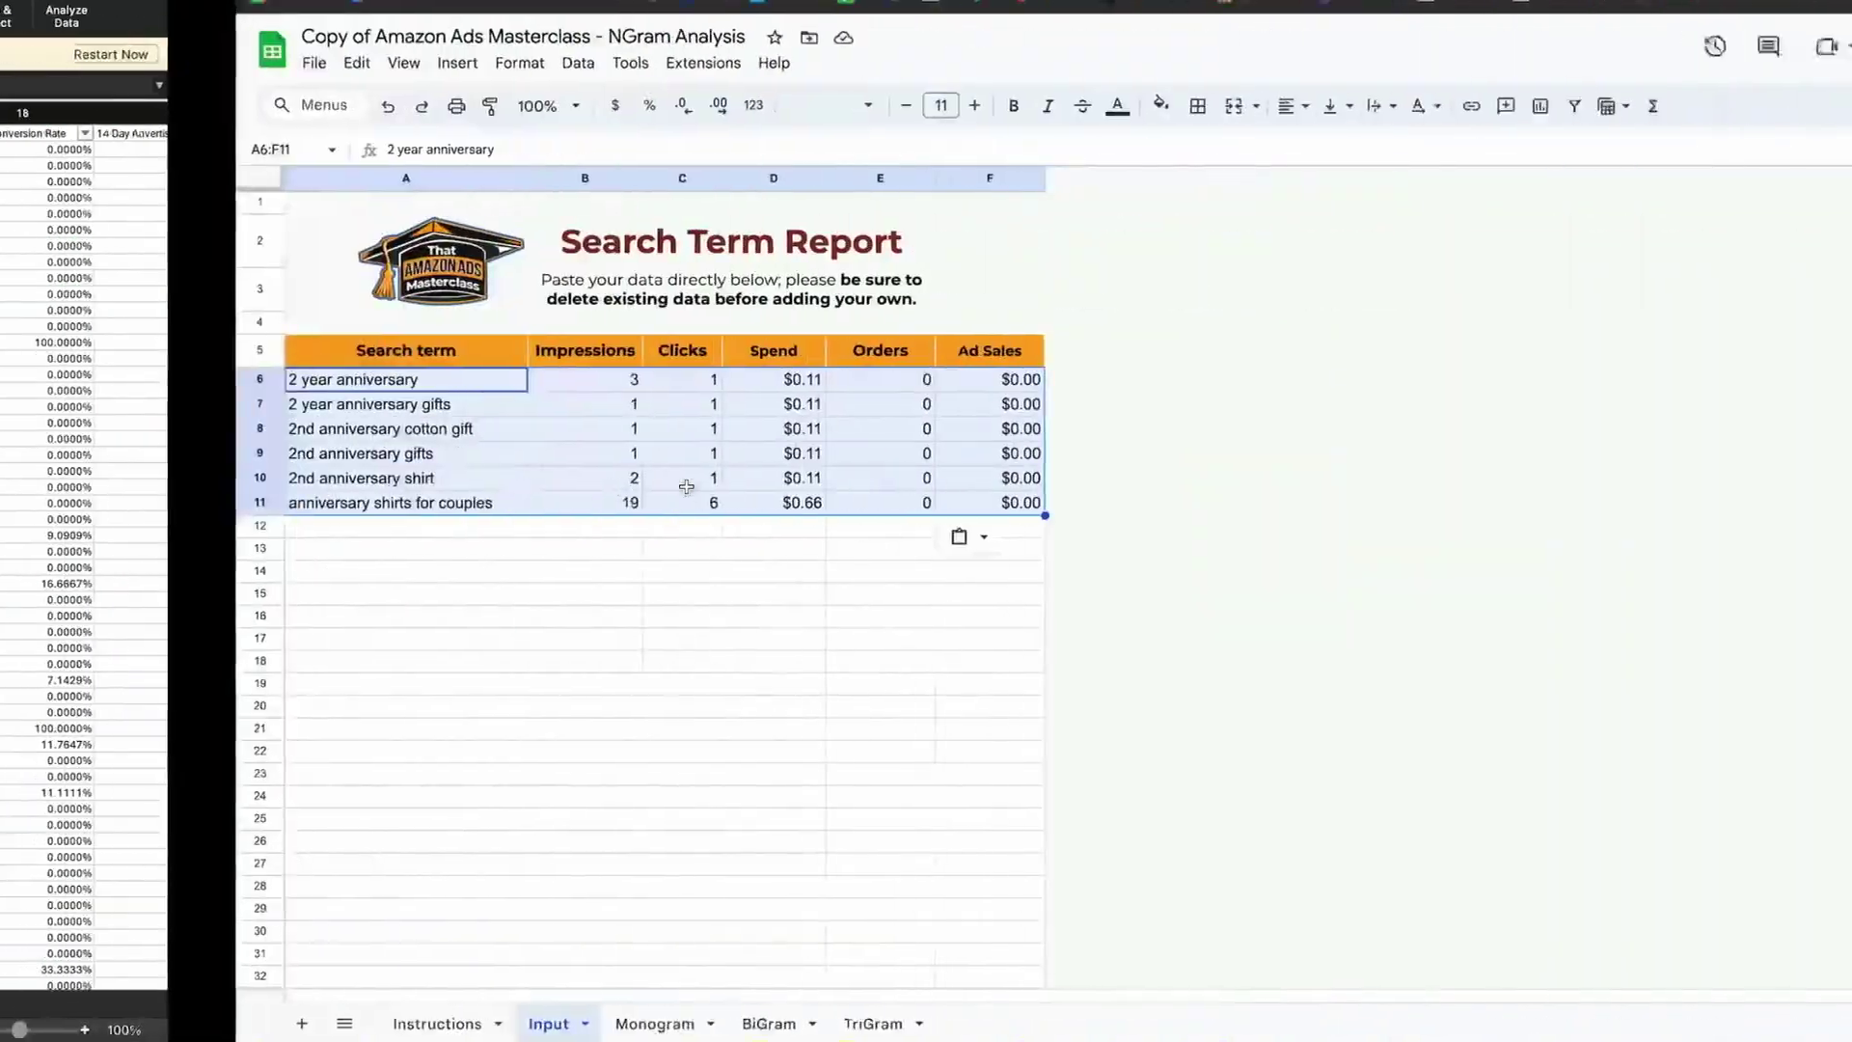
click(190, 529)
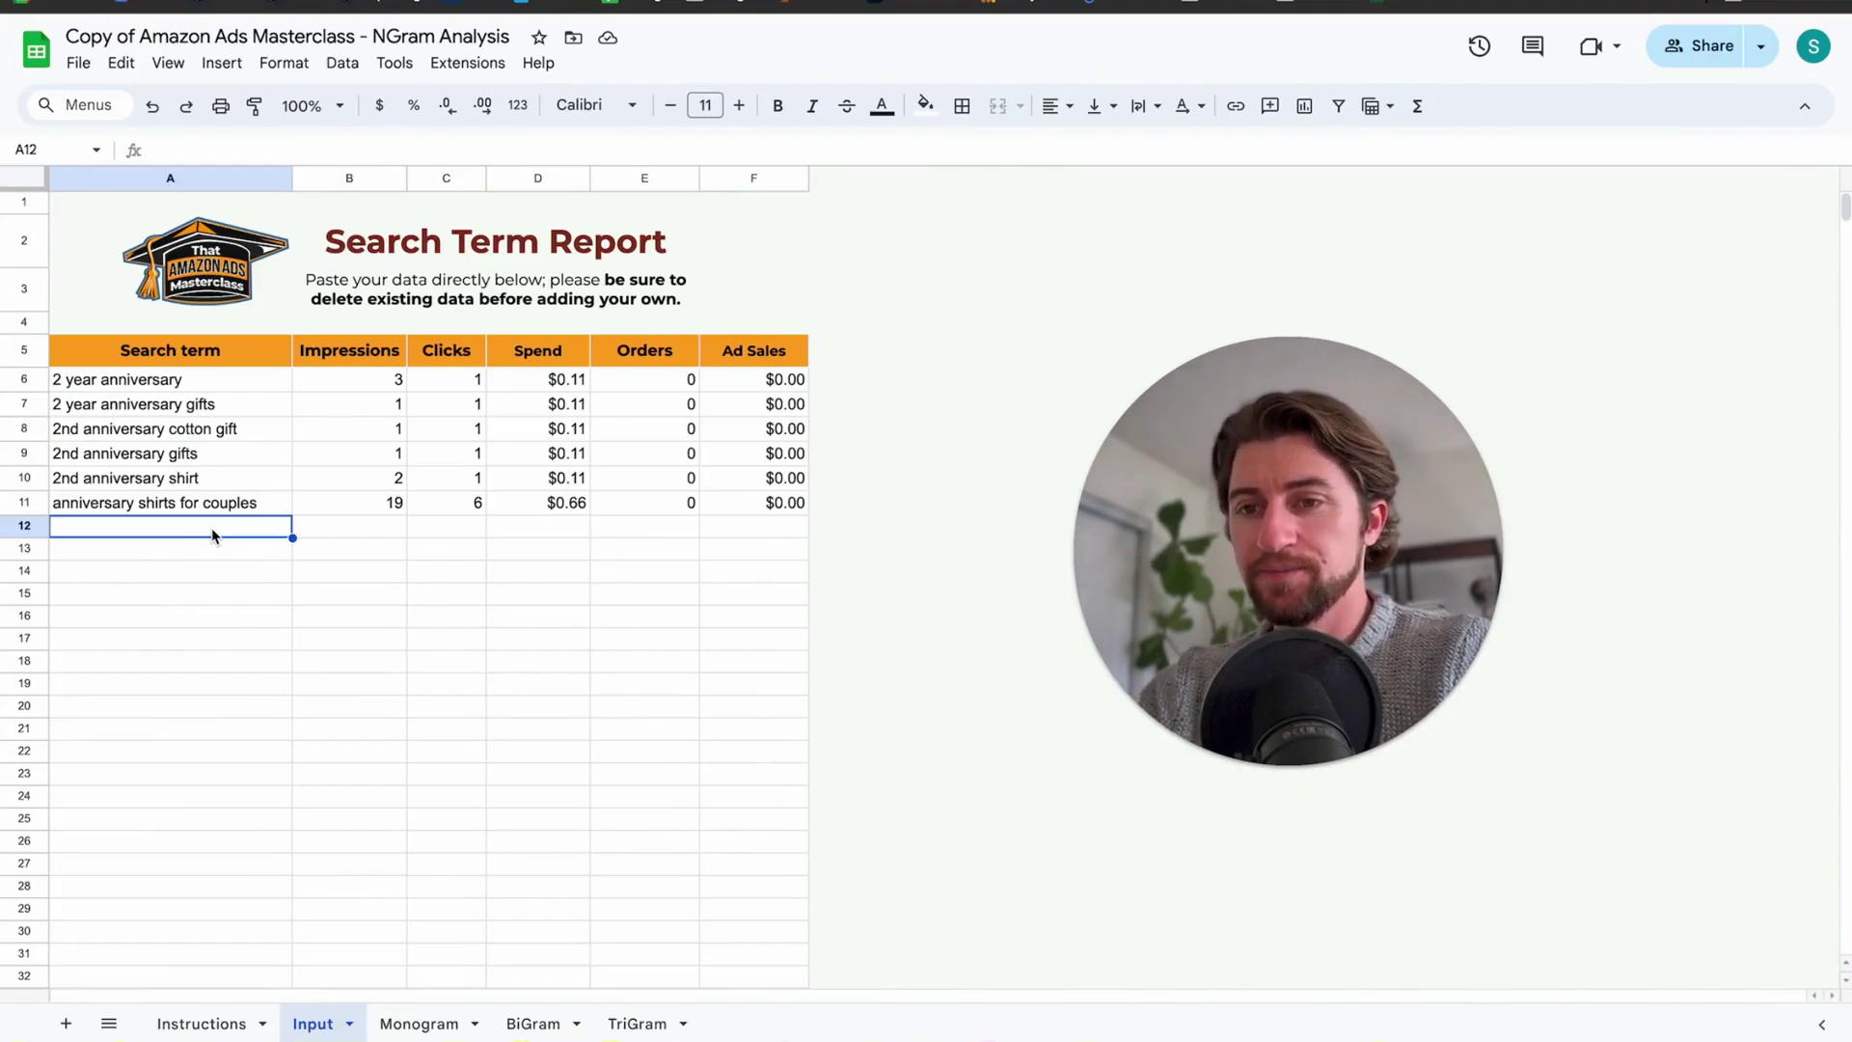
key(ctrl+v)
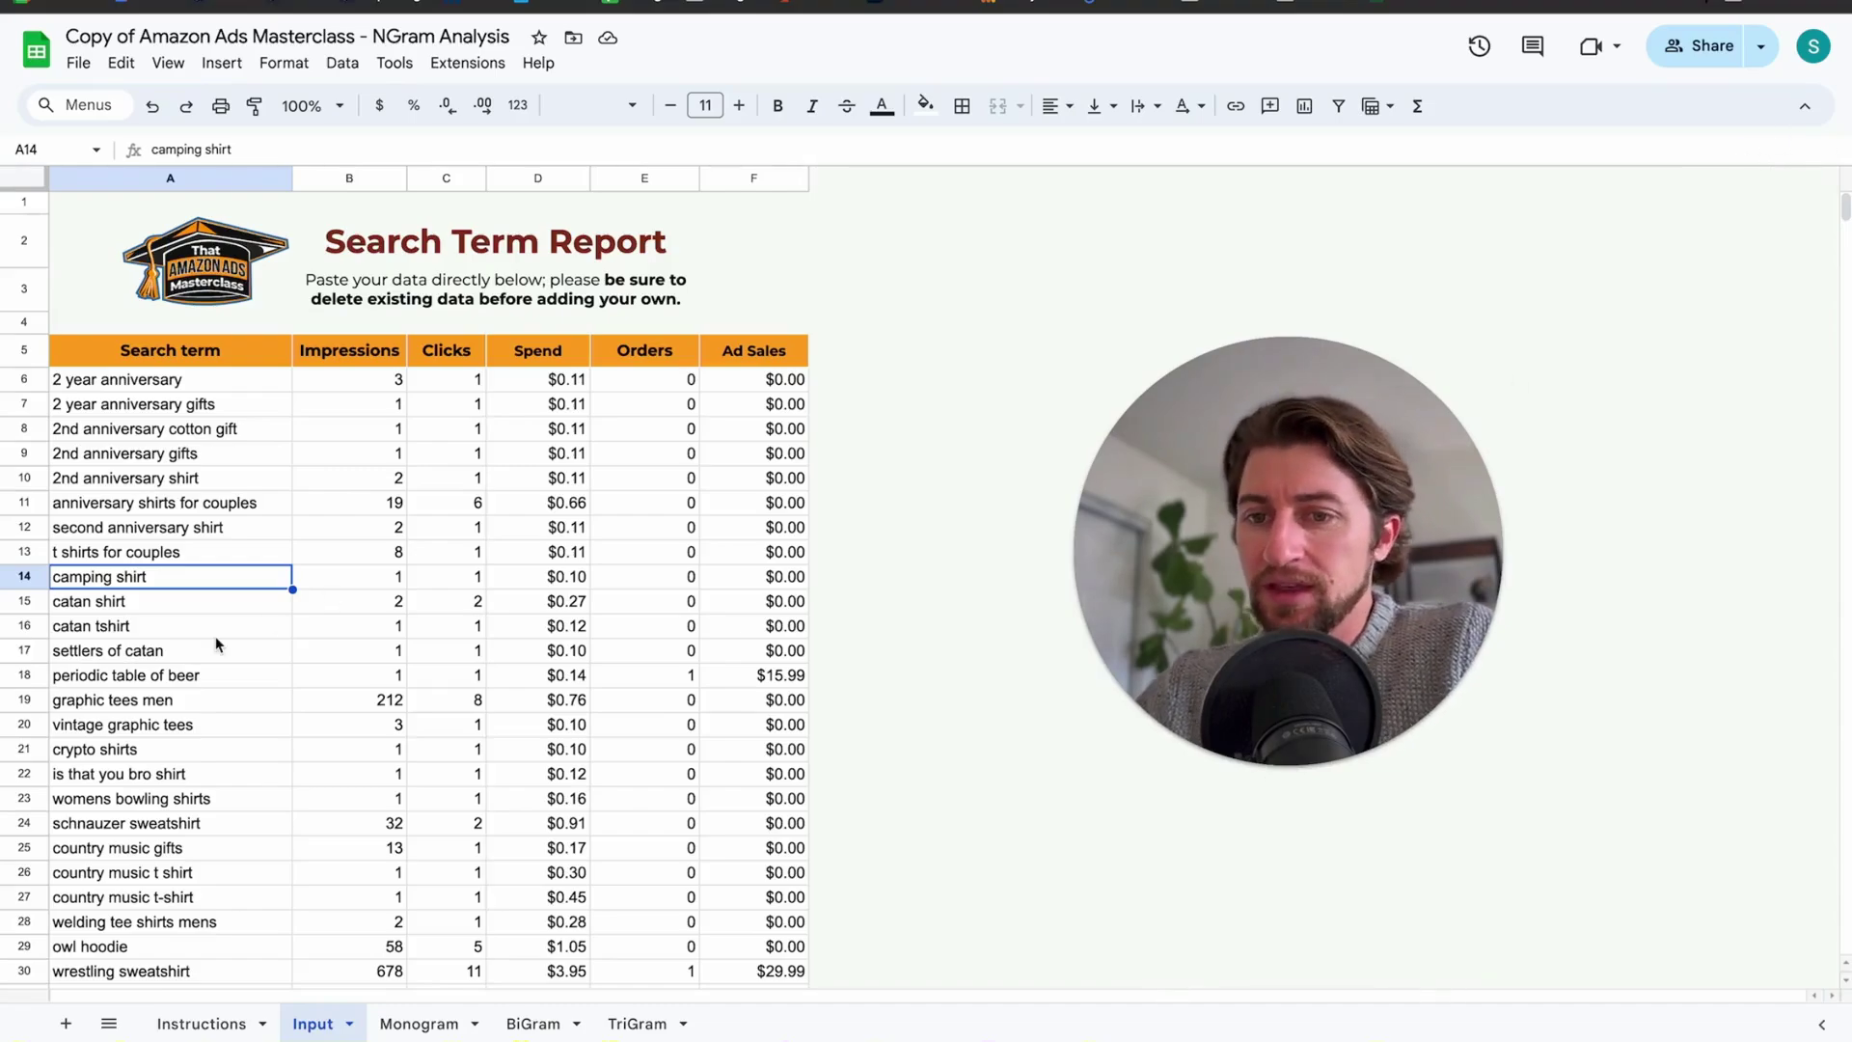
Examine the pasted search term data on the Input sheet down to its last row and back at the start.
scroll(217, 644, down, 3)
scroll(217, 644, down, 1)
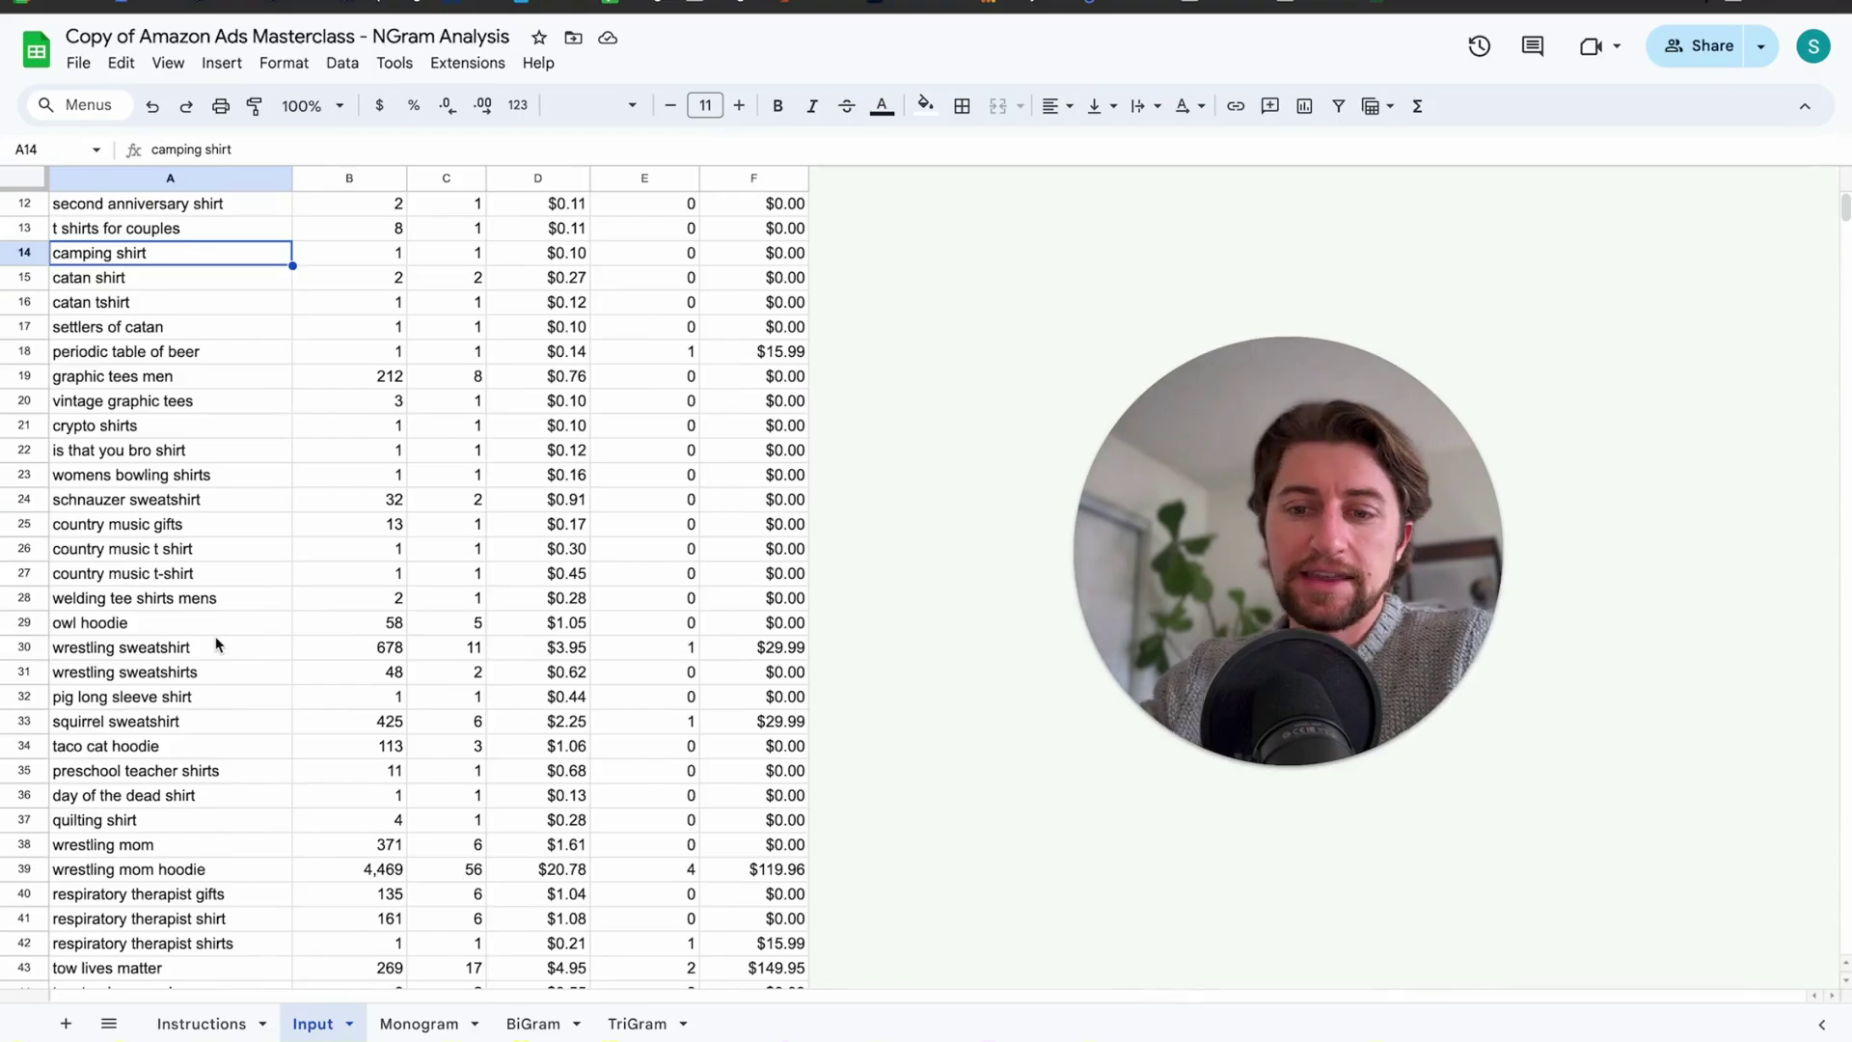
scroll(216, 644, down, 5)
click(197, 726)
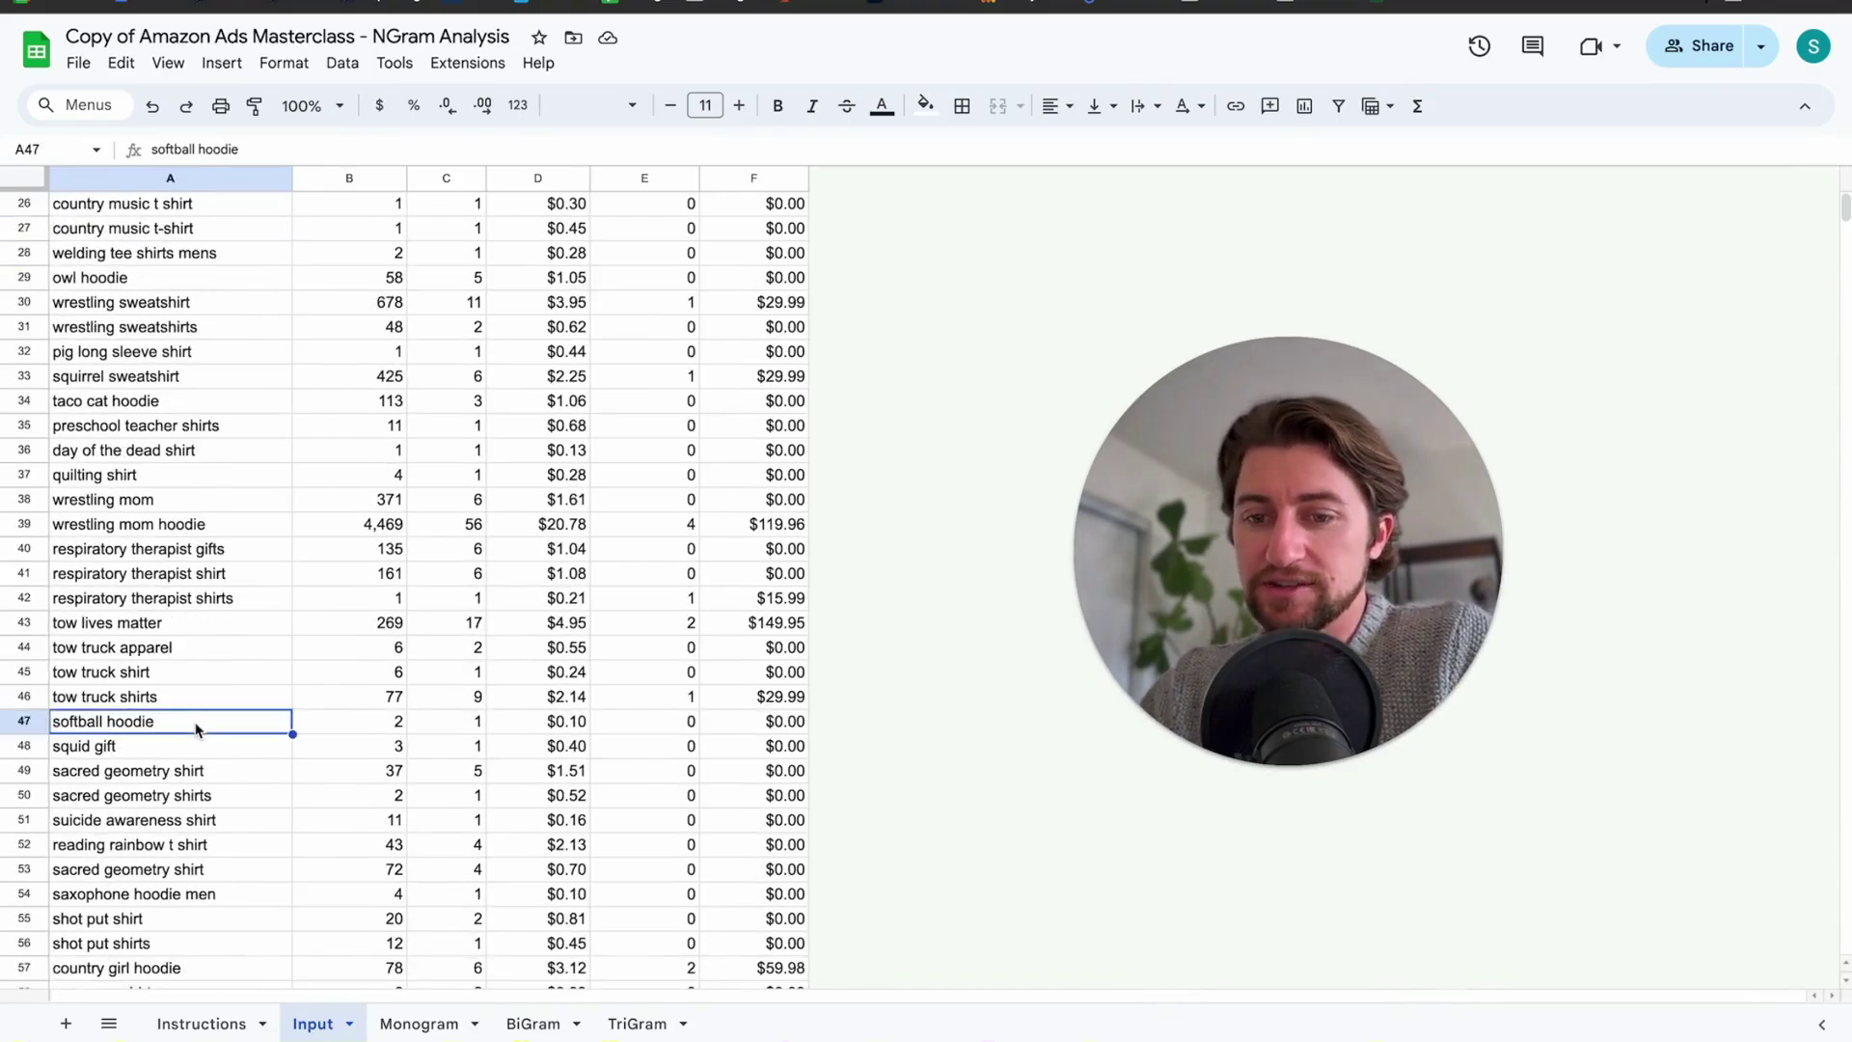
key(ctrl+Down)
scroll(212, 868, down, 1)
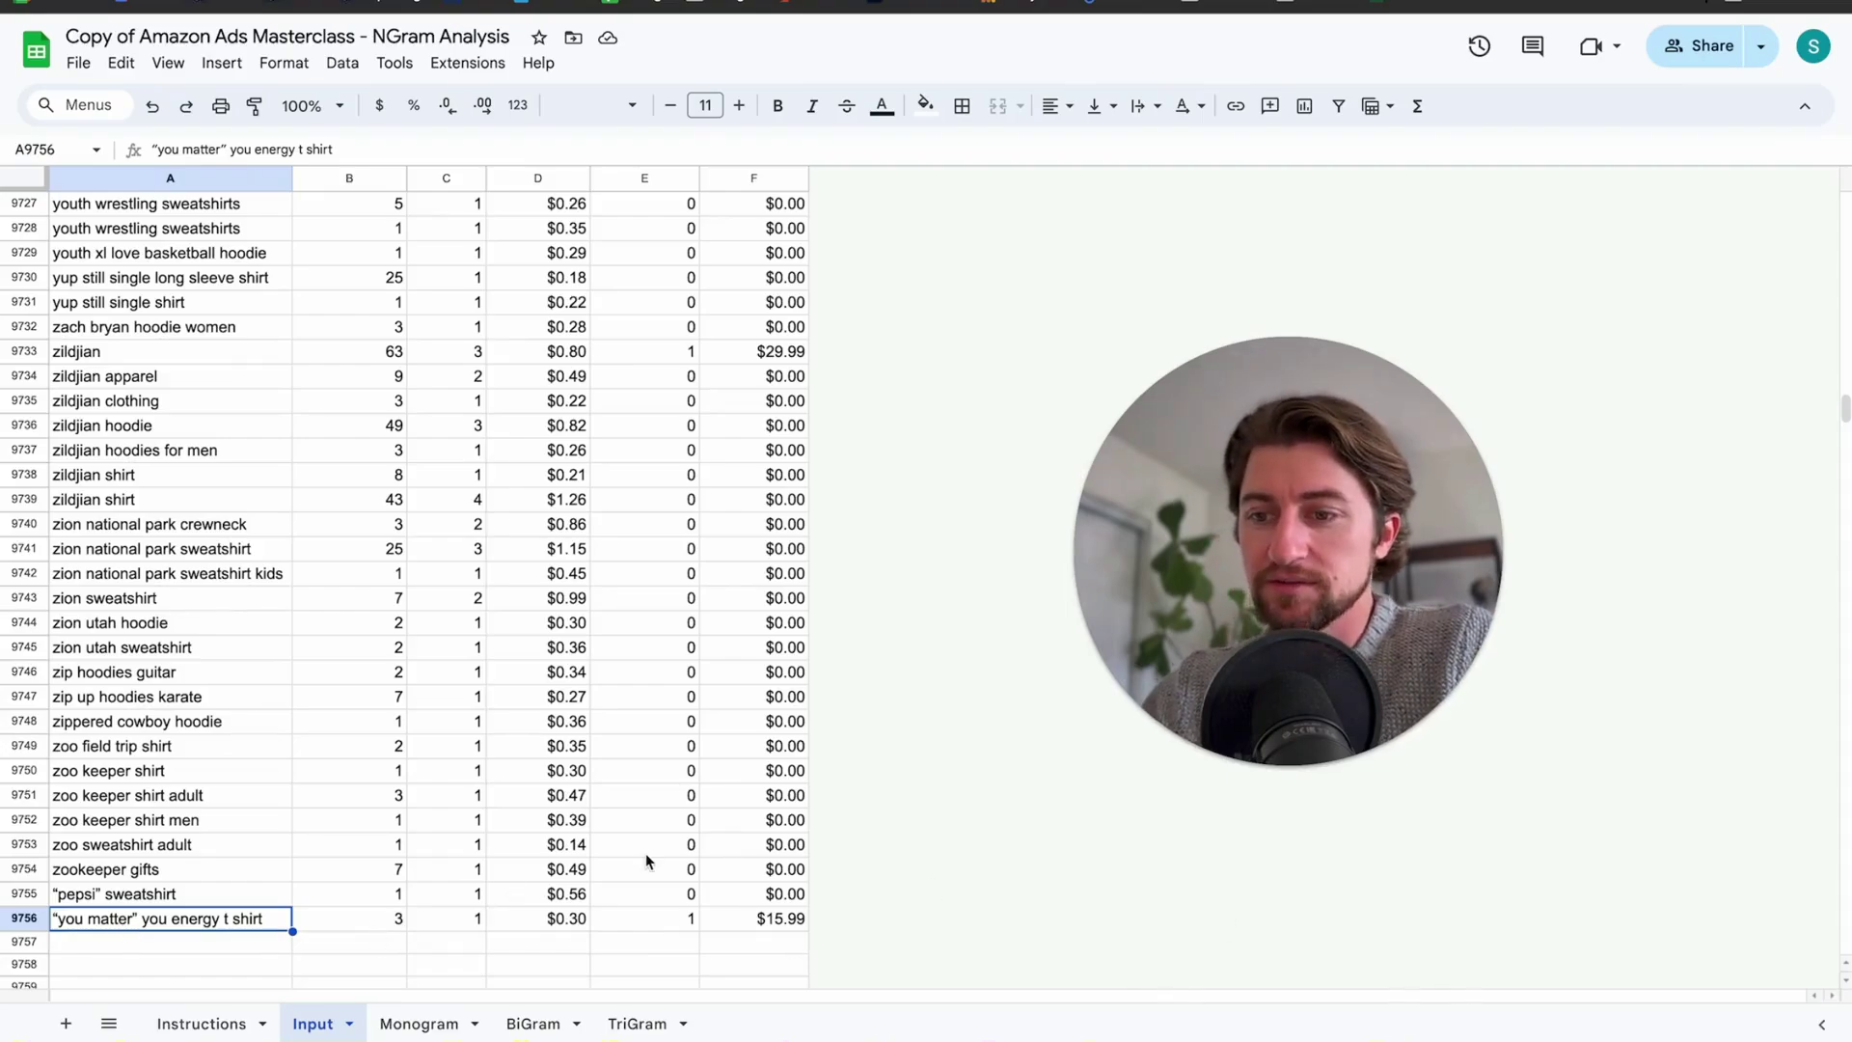
key(ctrl+Up)
key(Down)
key(Down)
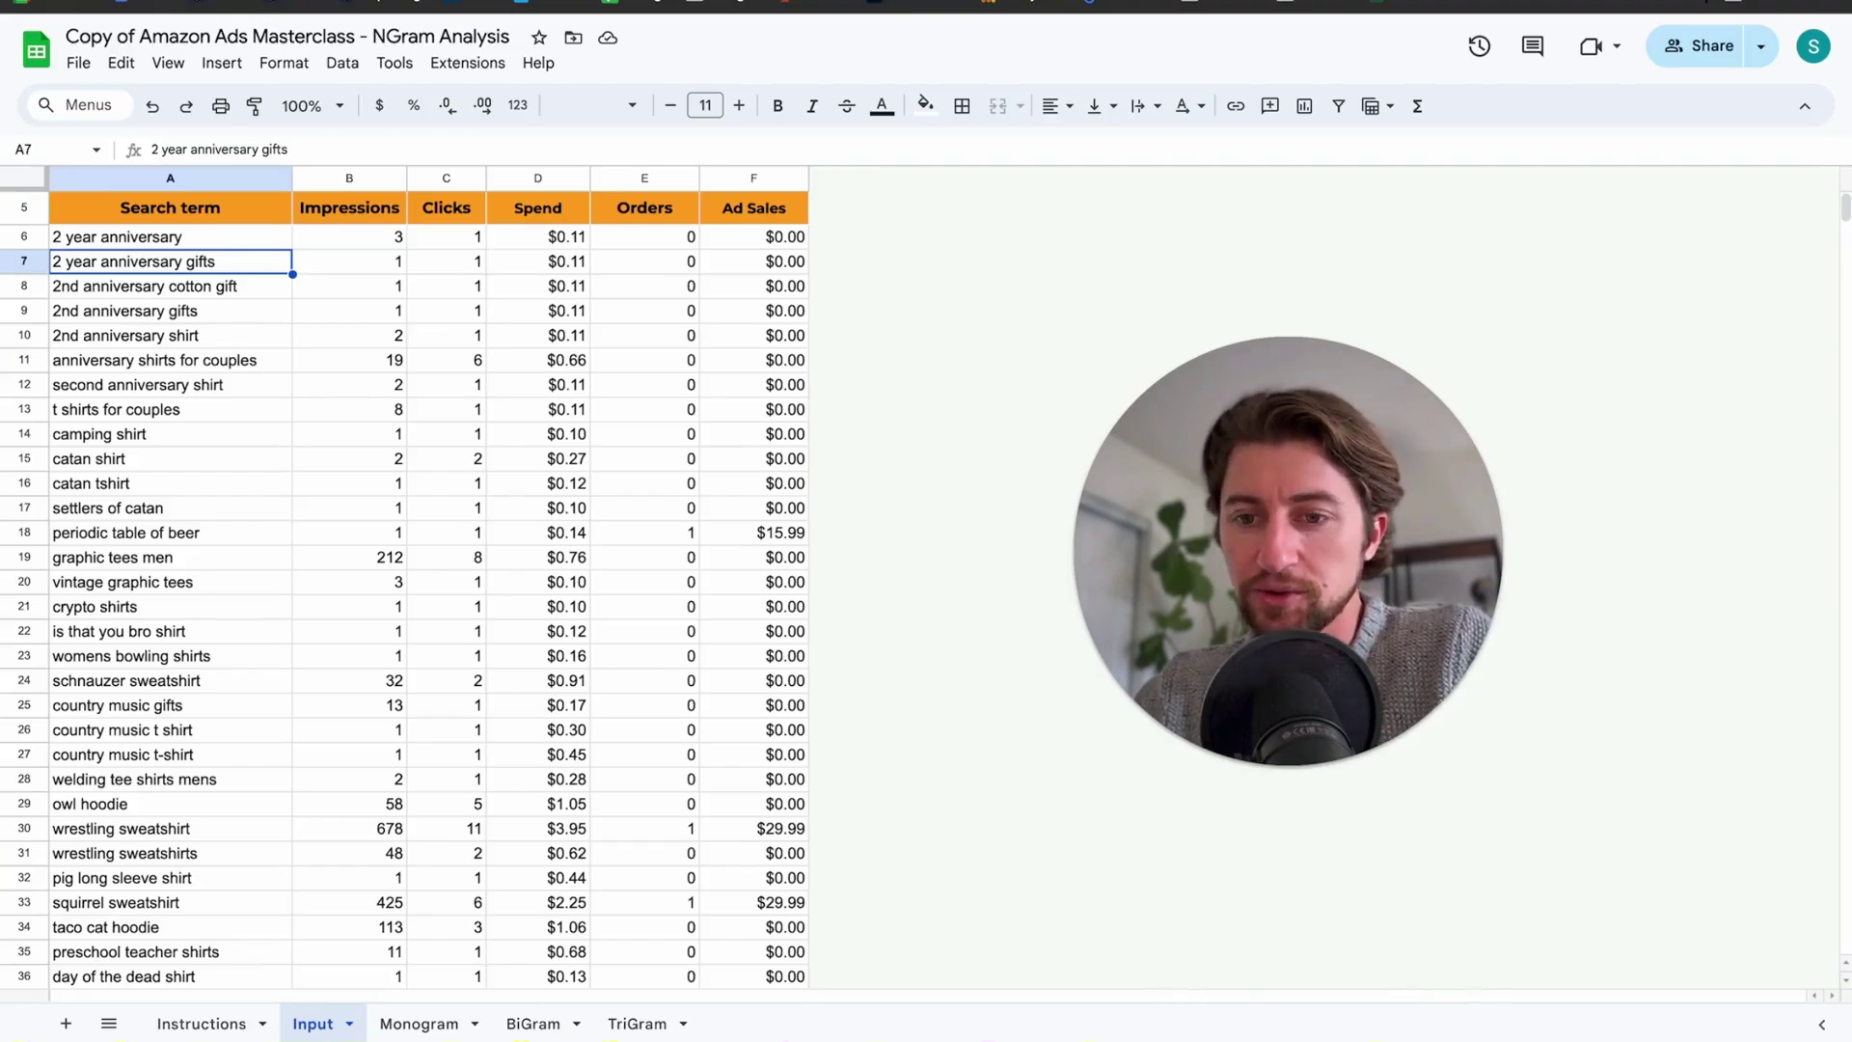
scroll(647, 870, up, 2)
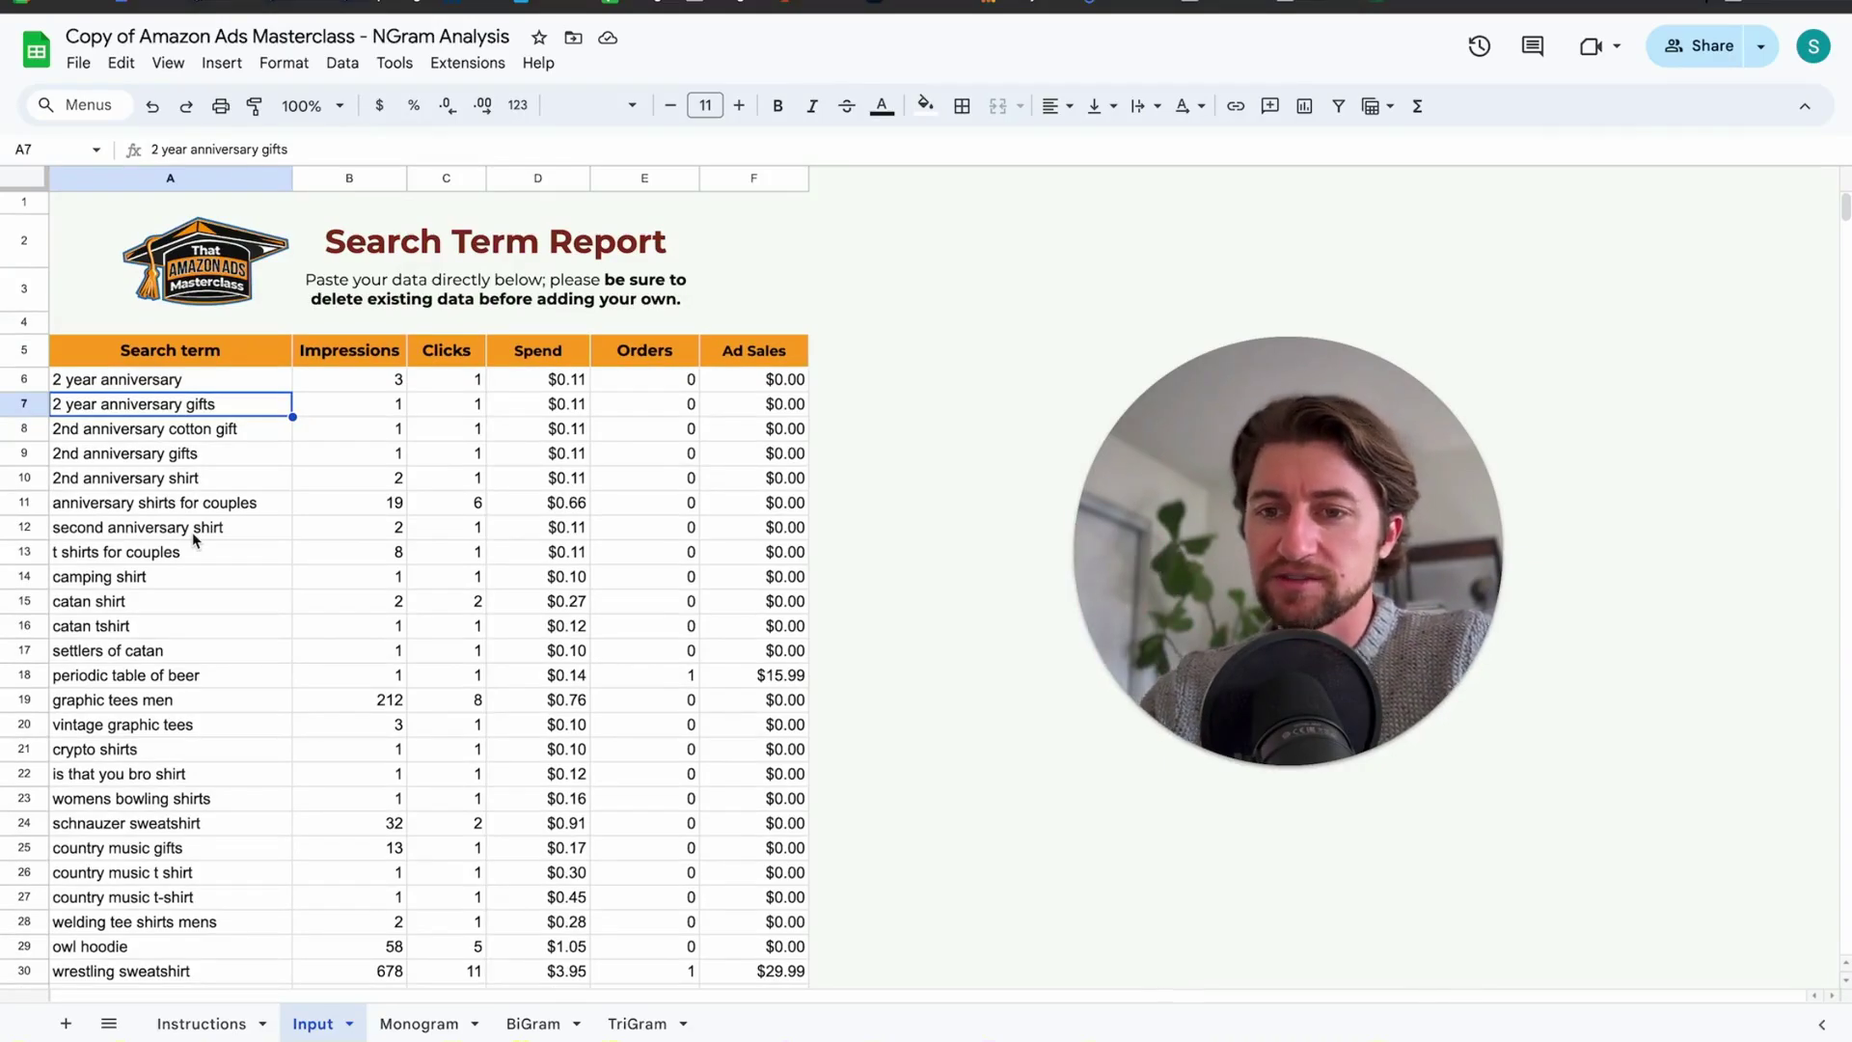
scroll(193, 540, down, 10)
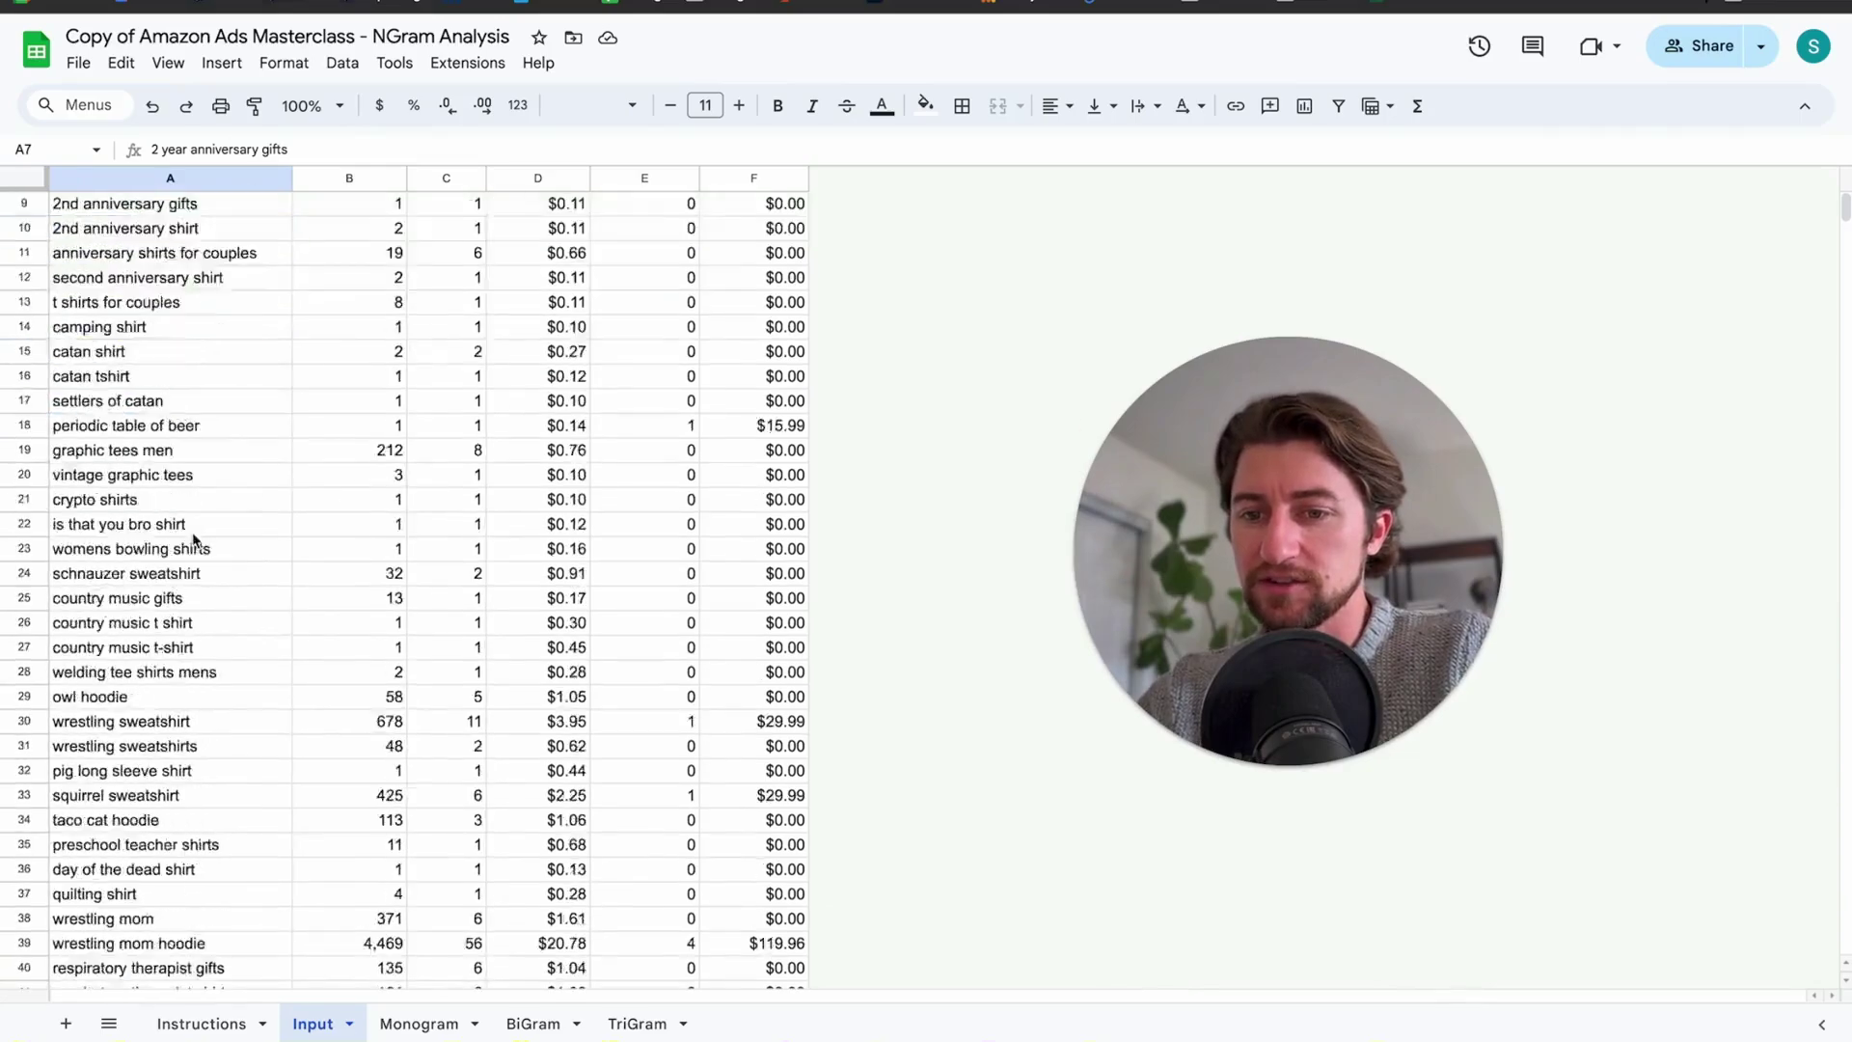
scroll(193, 541, down, 1)
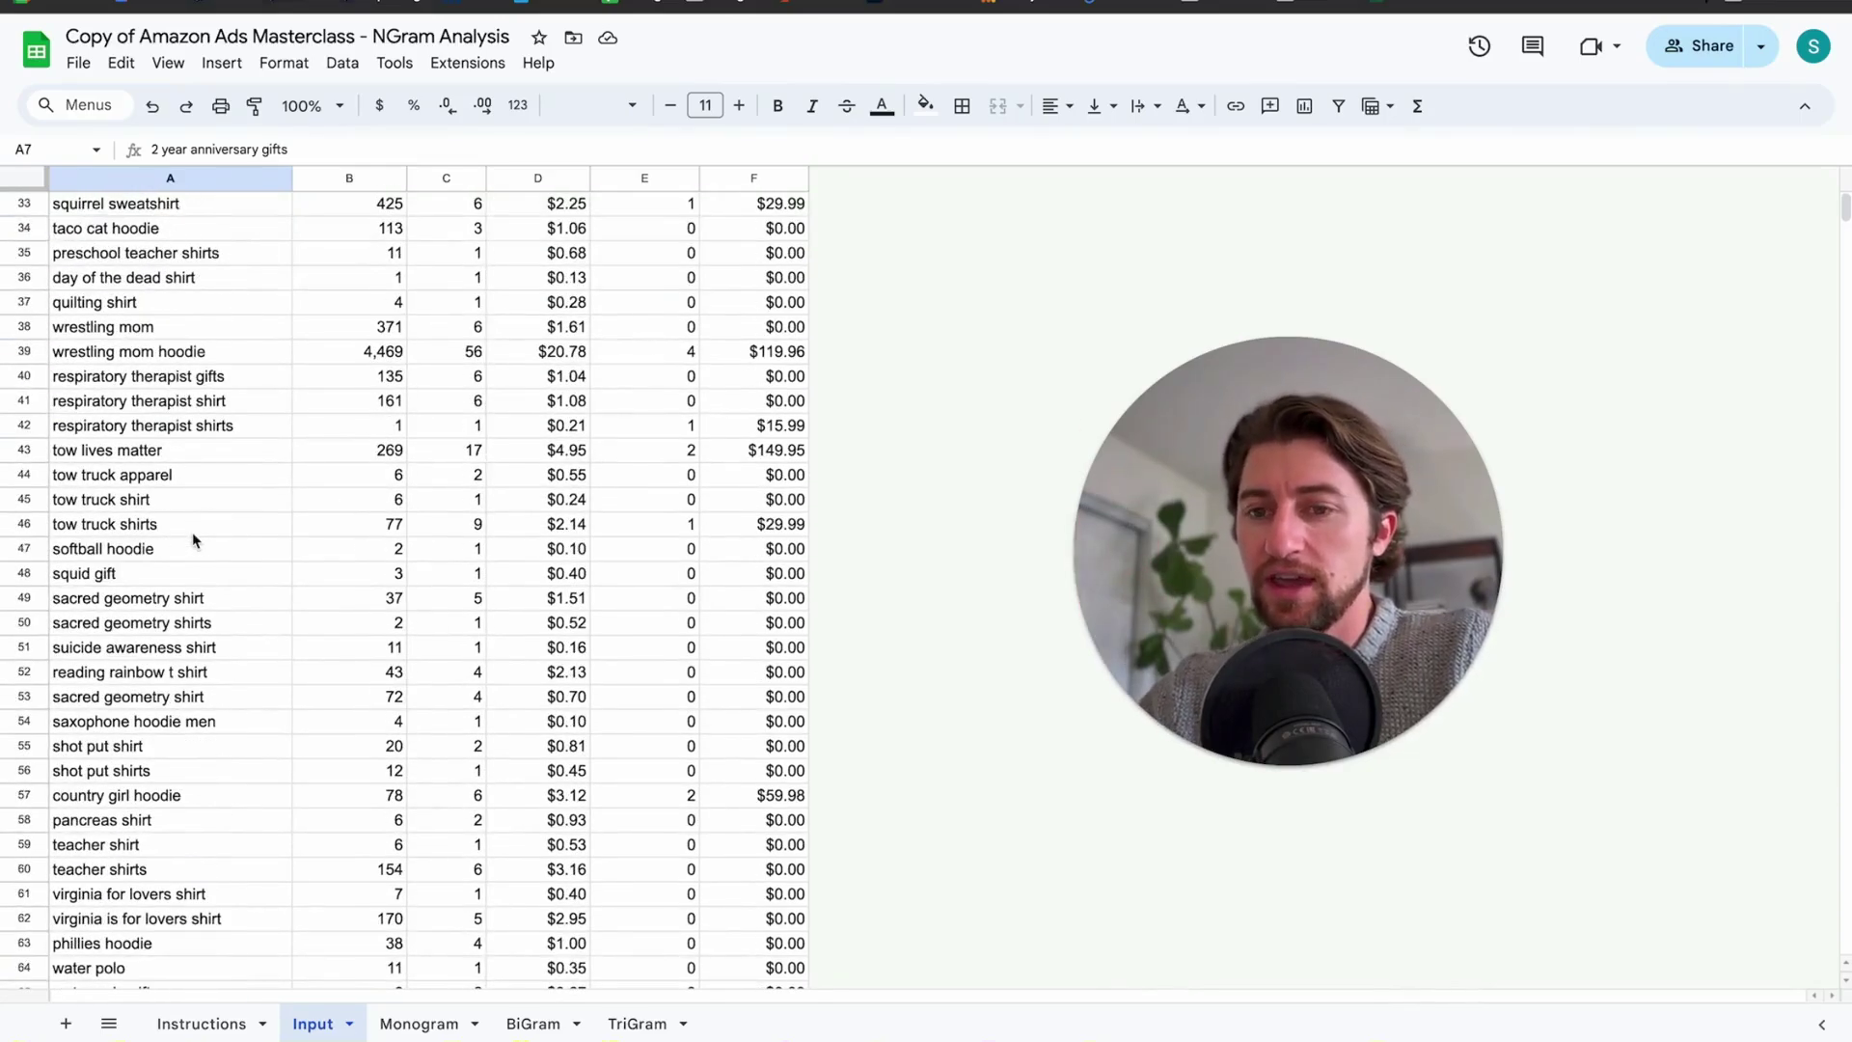
scroll(193, 540, up, 10)
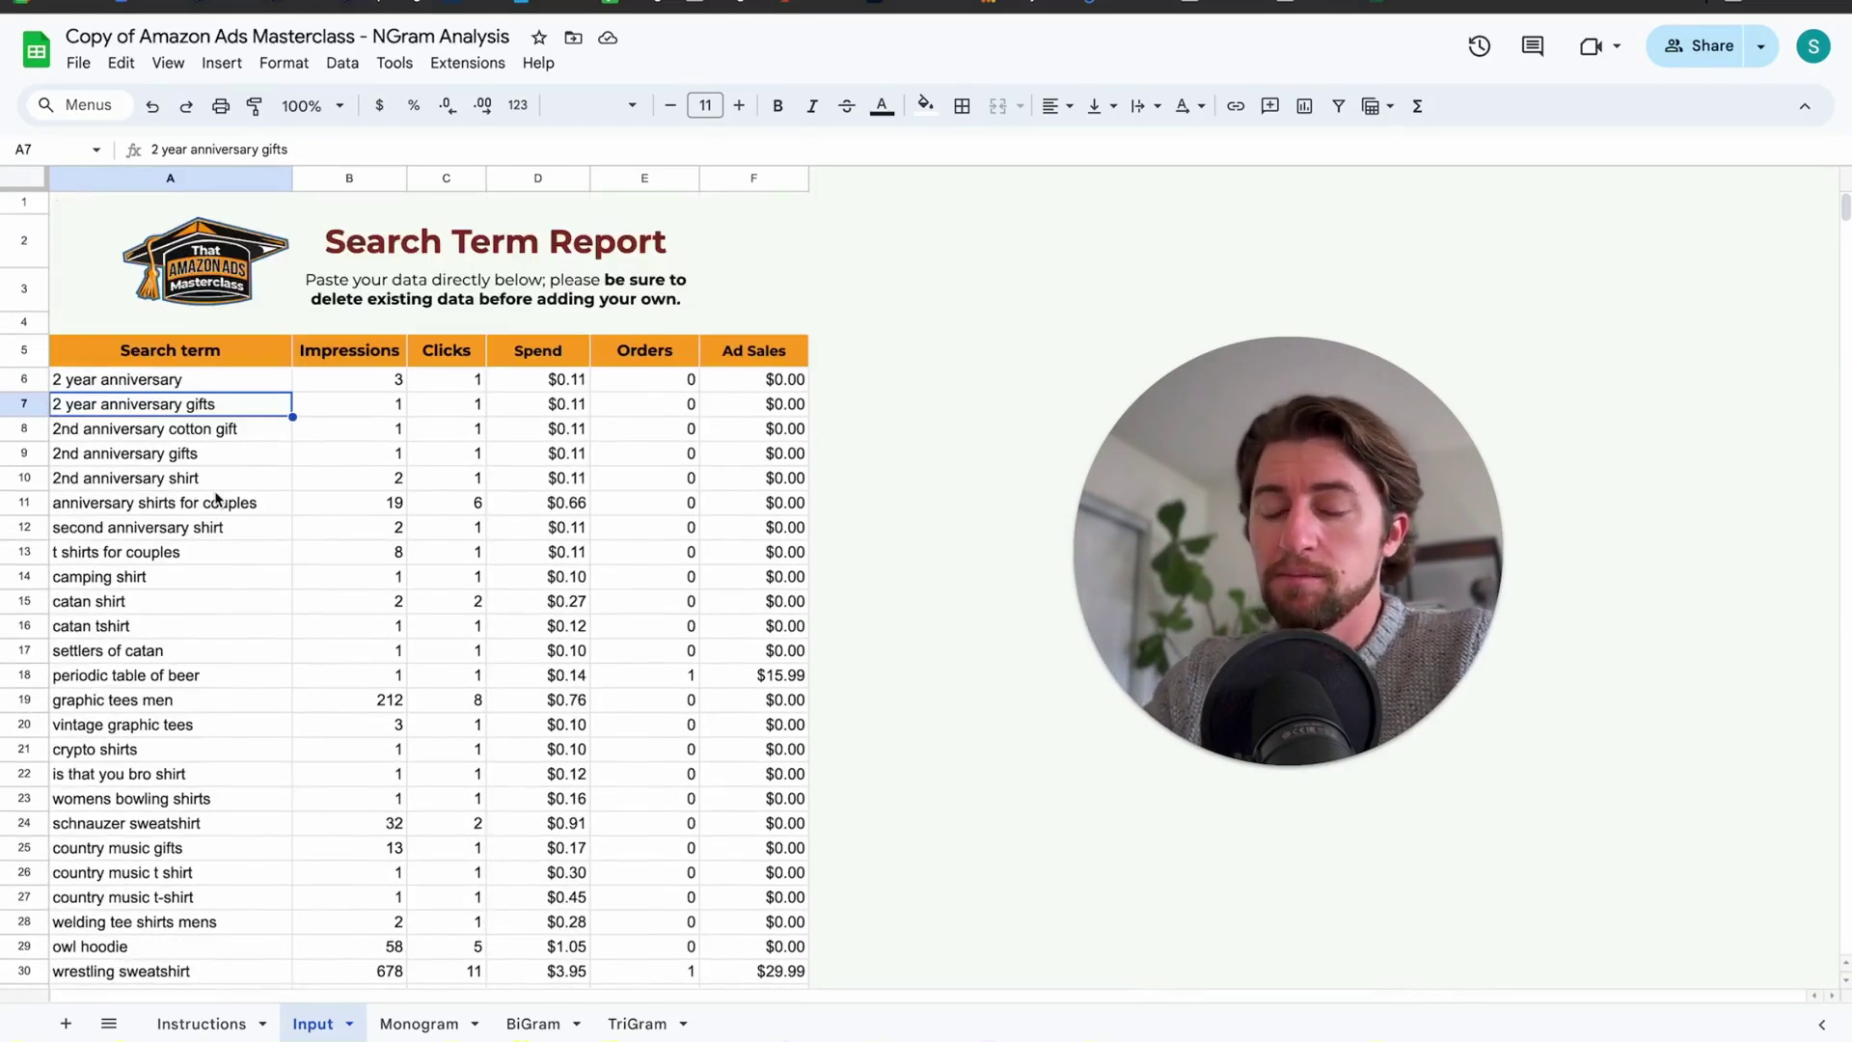
Examine the search terms pasted in column A of the Input sheet, from the first rows to about row 66.
click(215, 490)
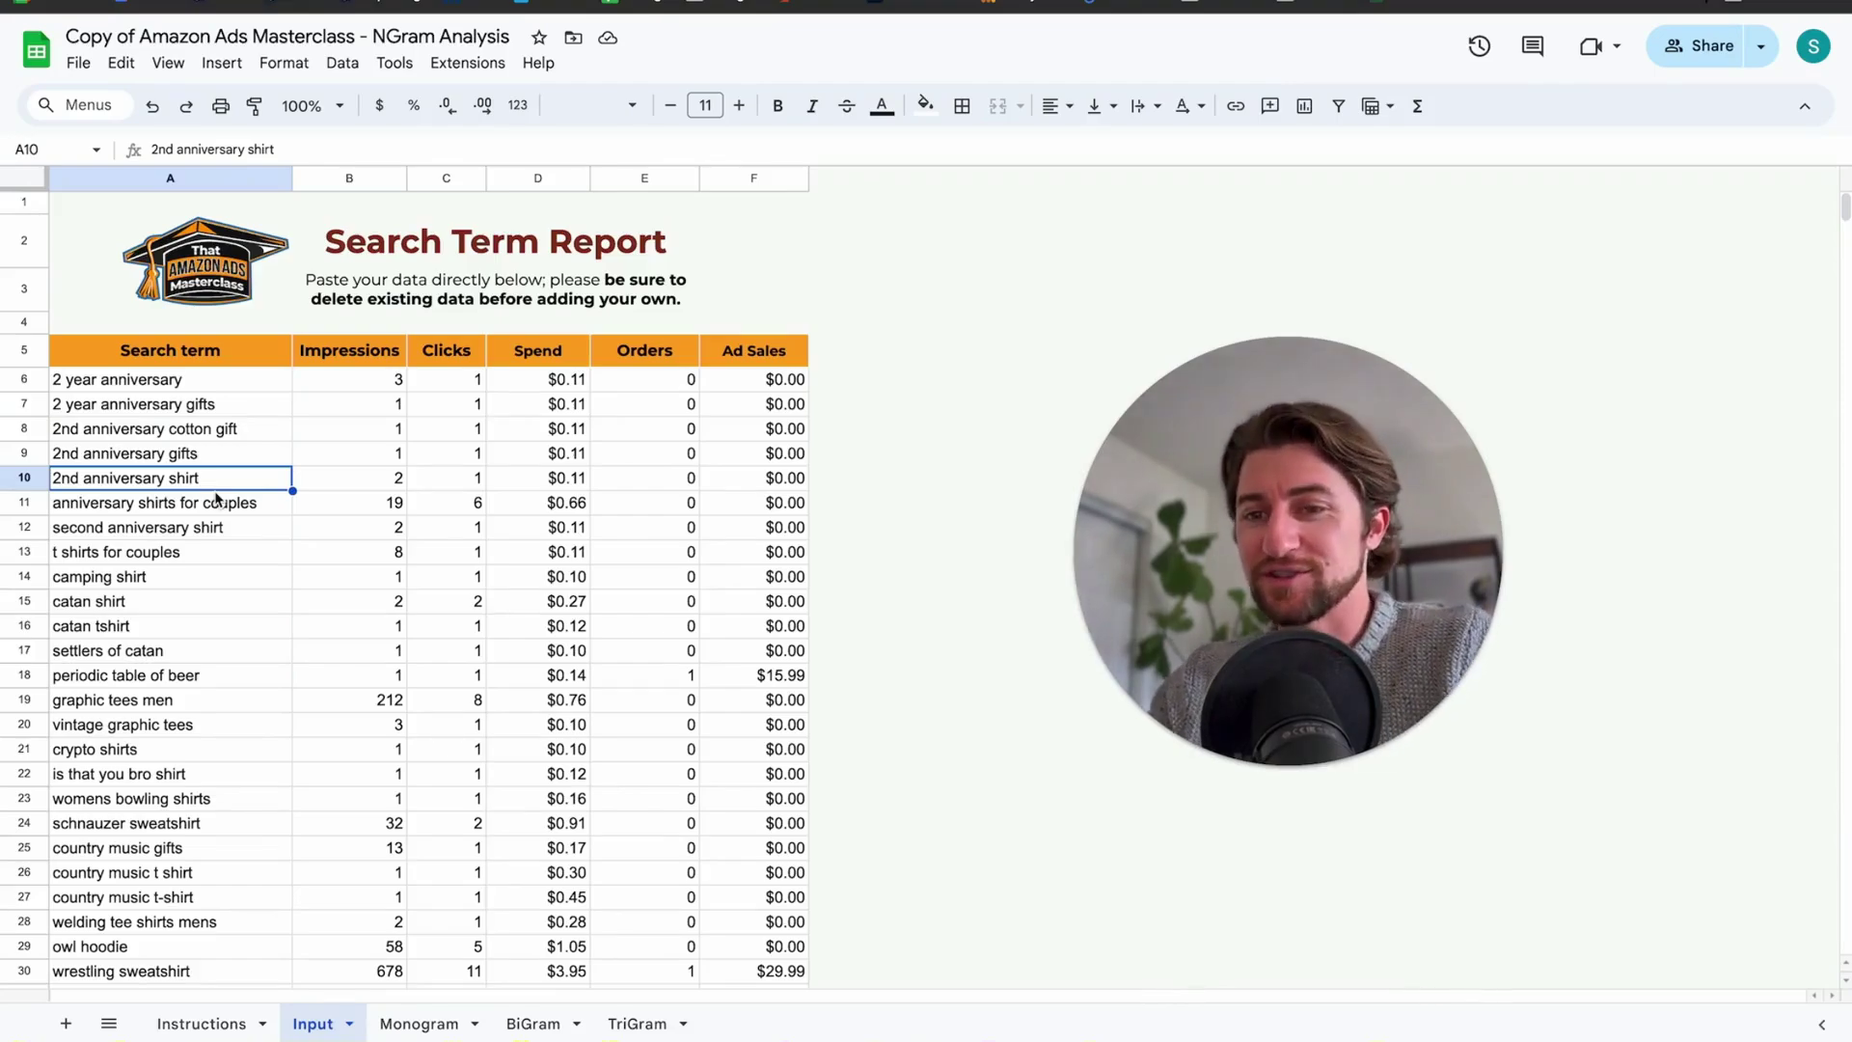
click(217, 612)
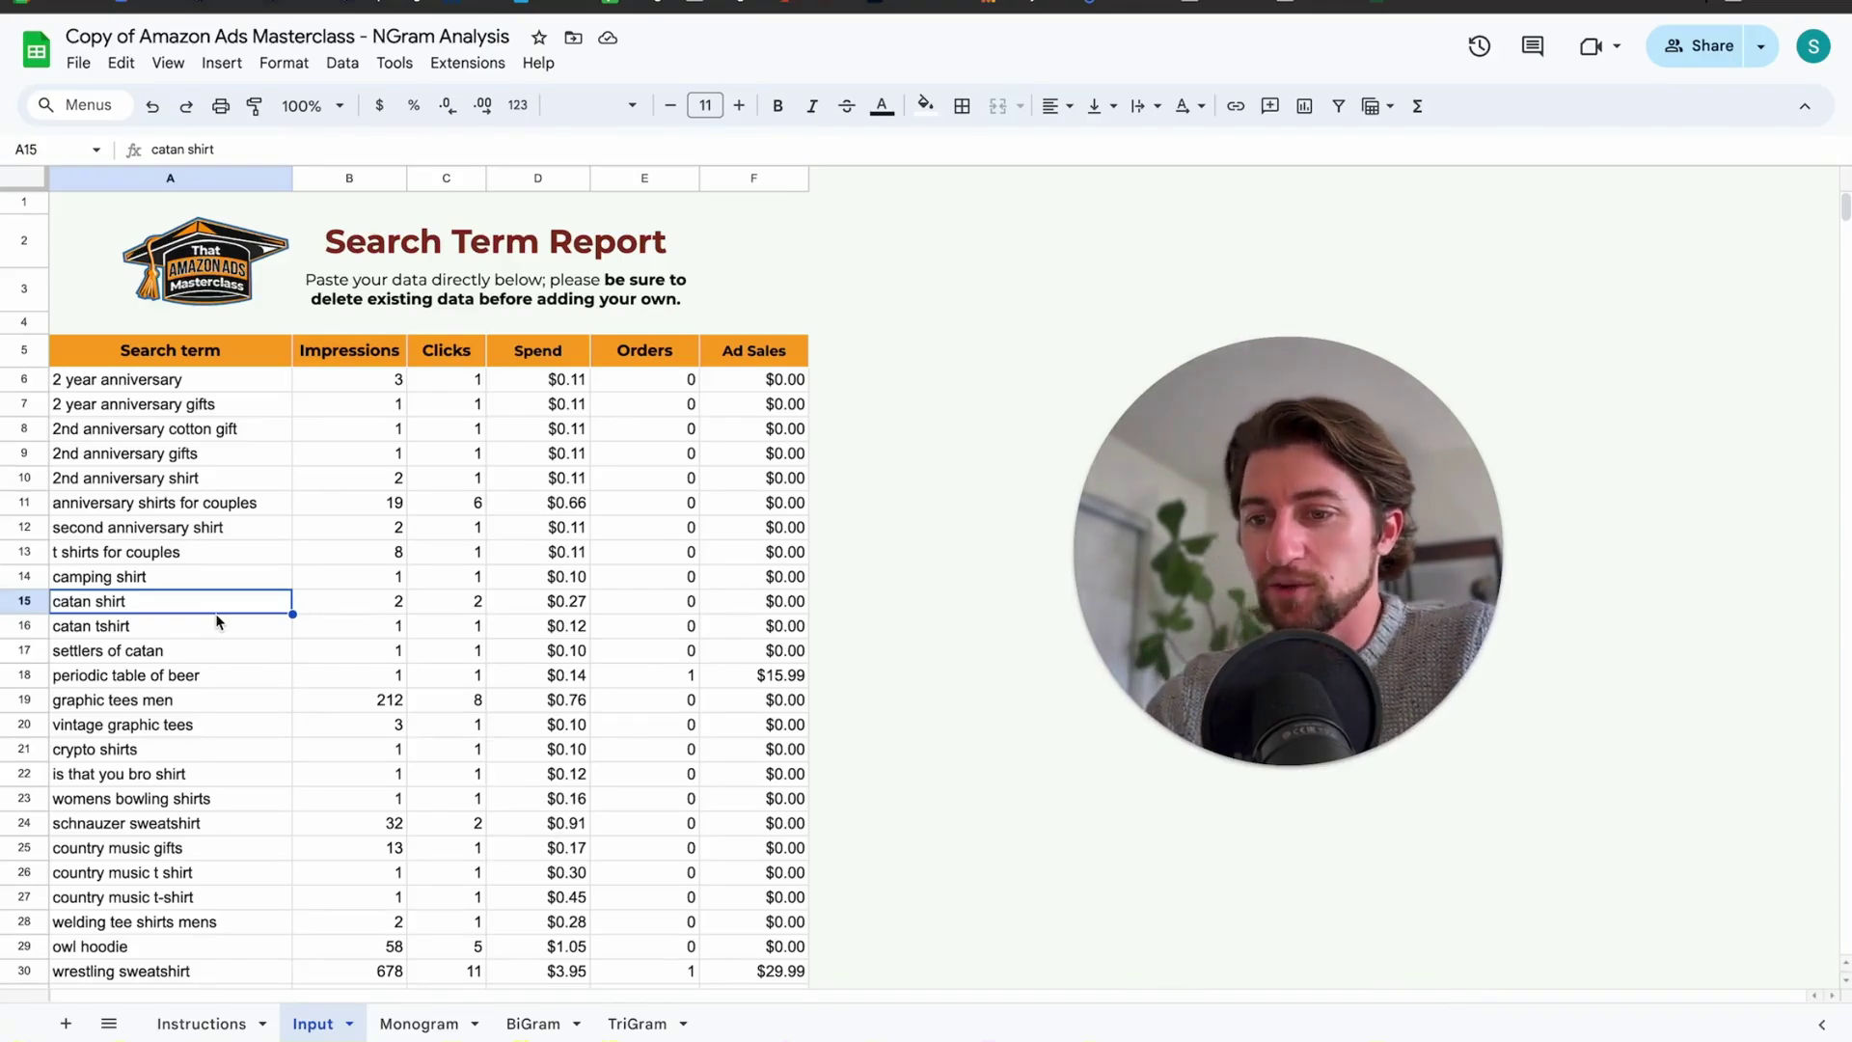
scroll(218, 622, down, 10)
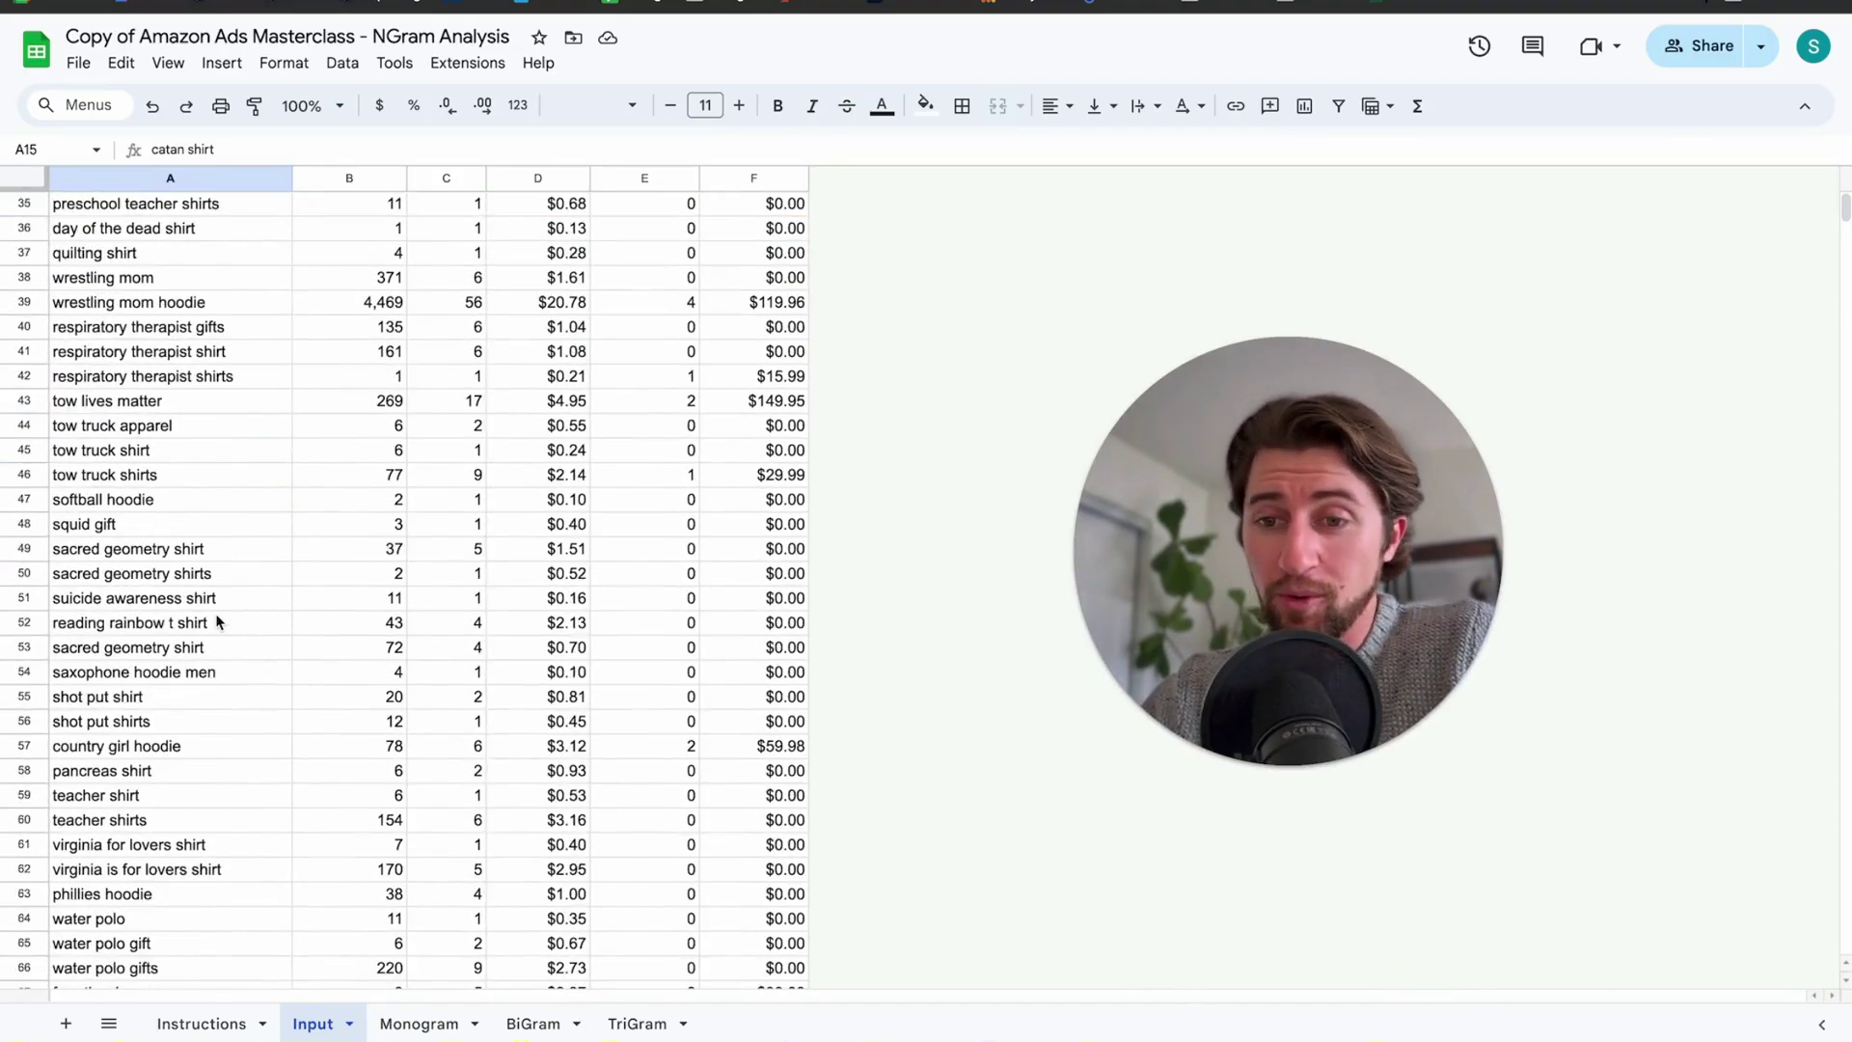
scroll(218, 622, up, 10)
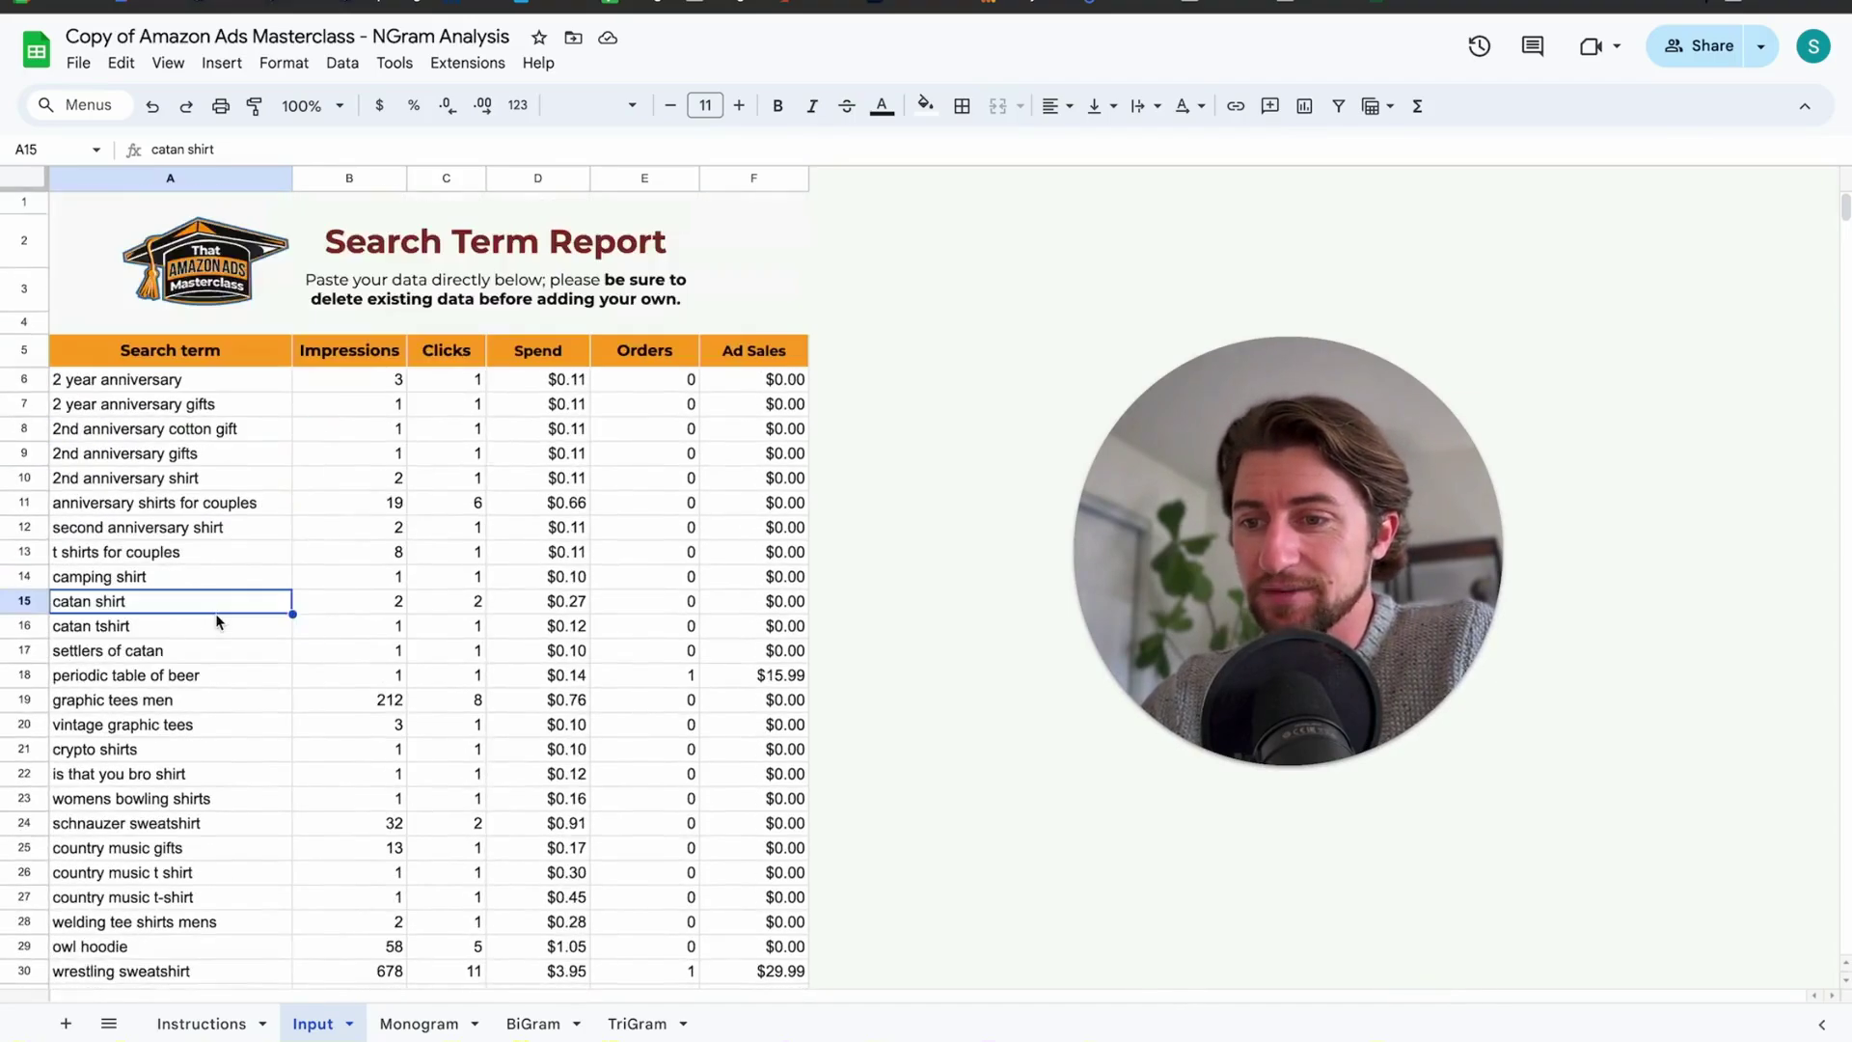
click(220, 430)
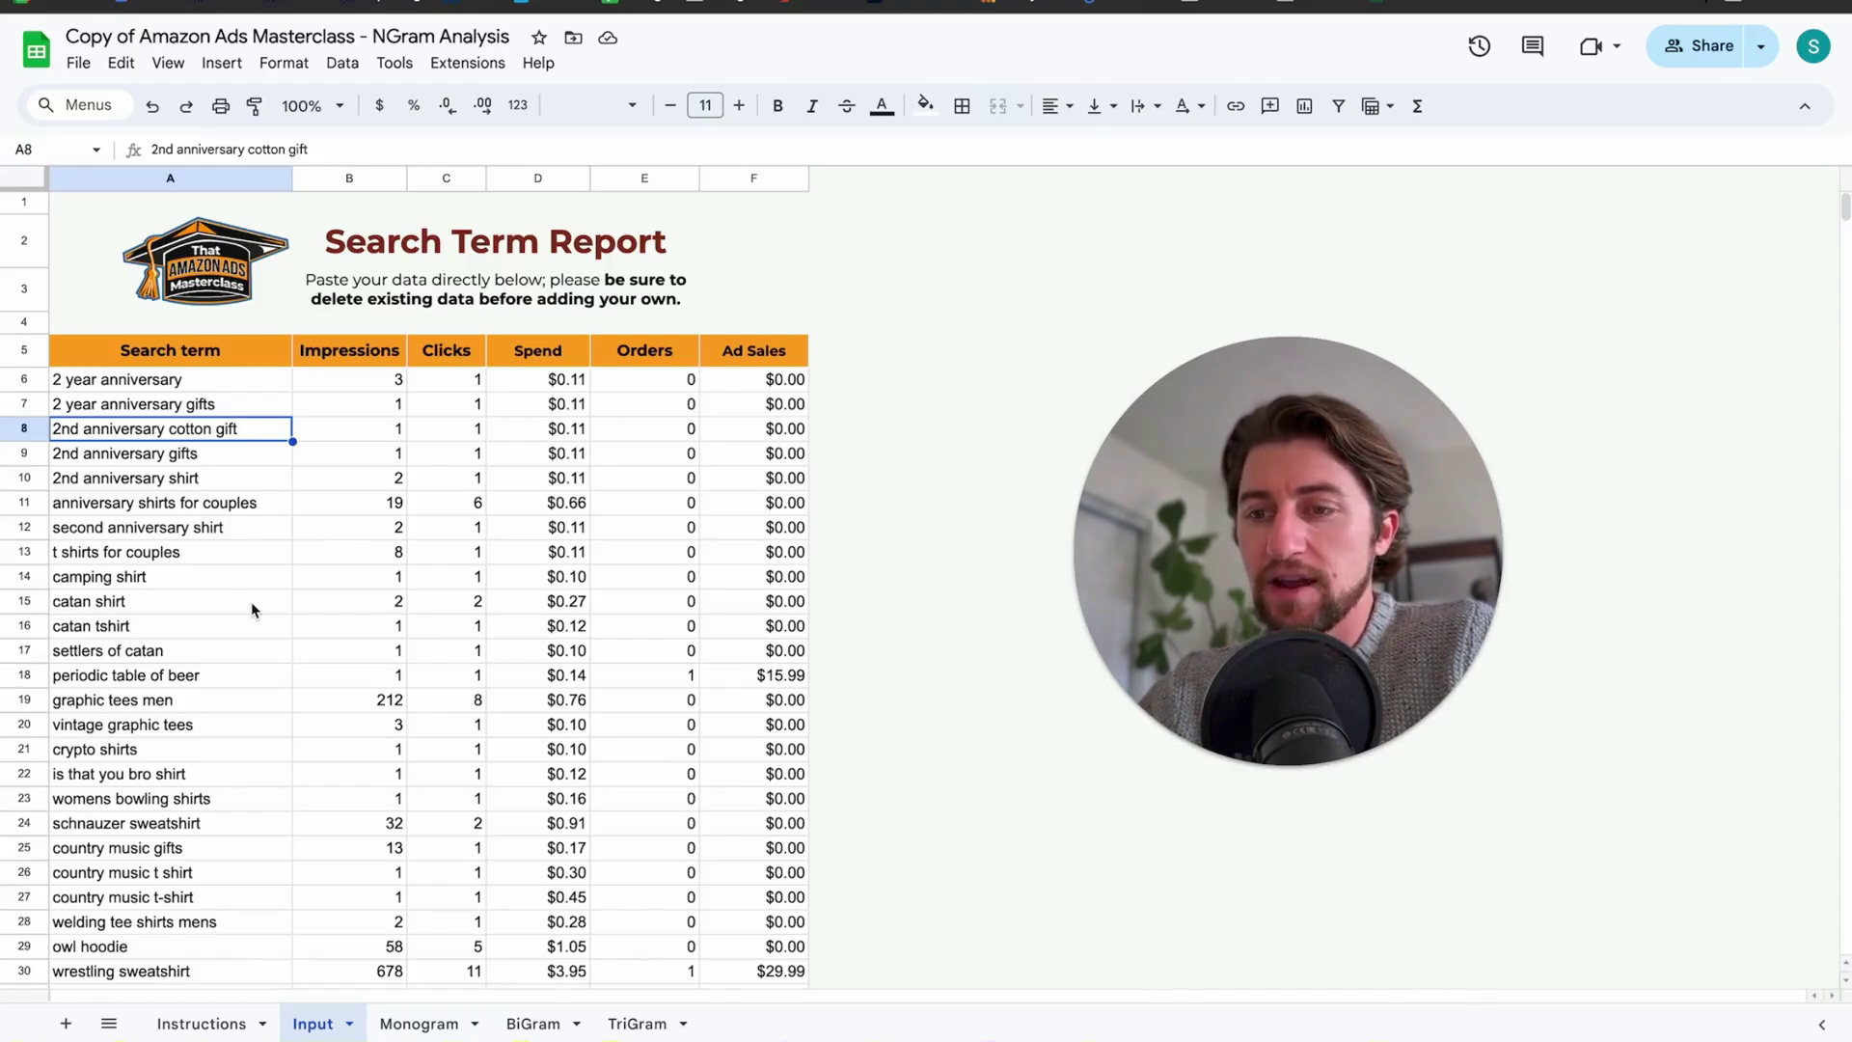
Review the anniversary search terms in A6:A10 on the Input sheet and sum their Spend in D6:D10.
click(207, 382)
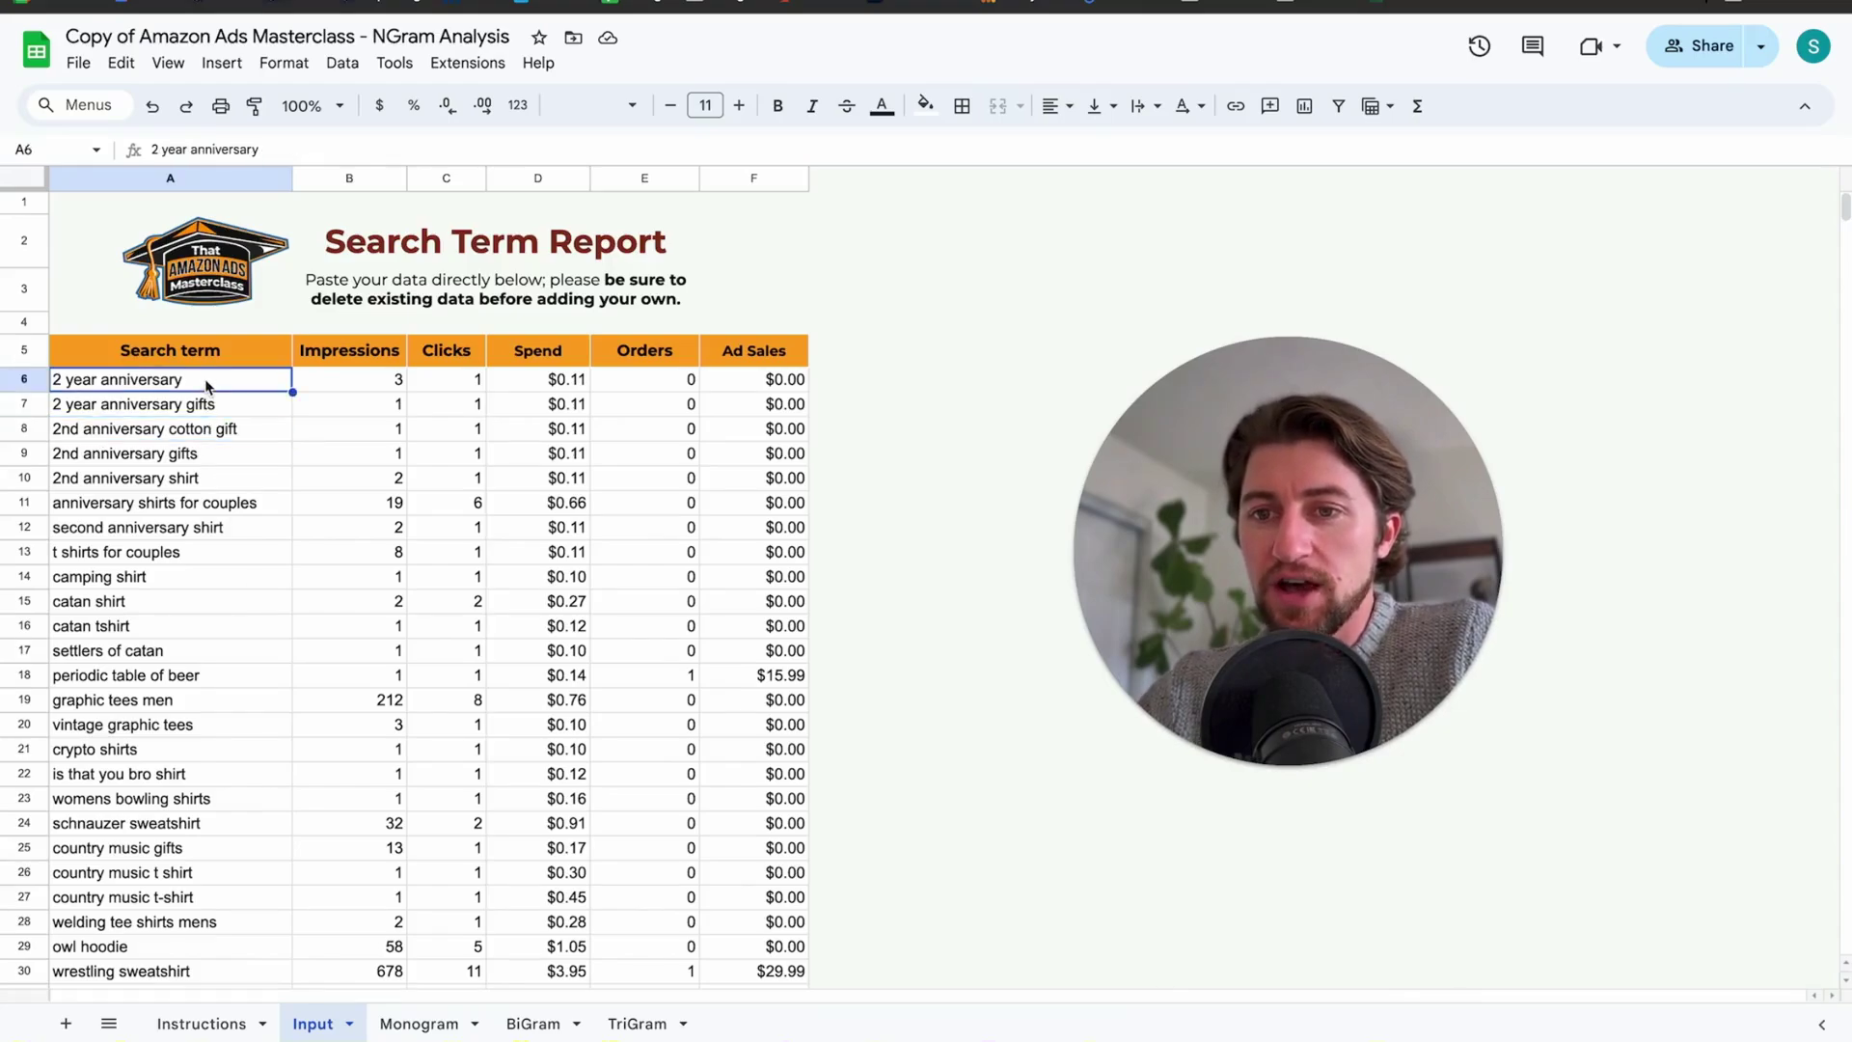
click(110, 405)
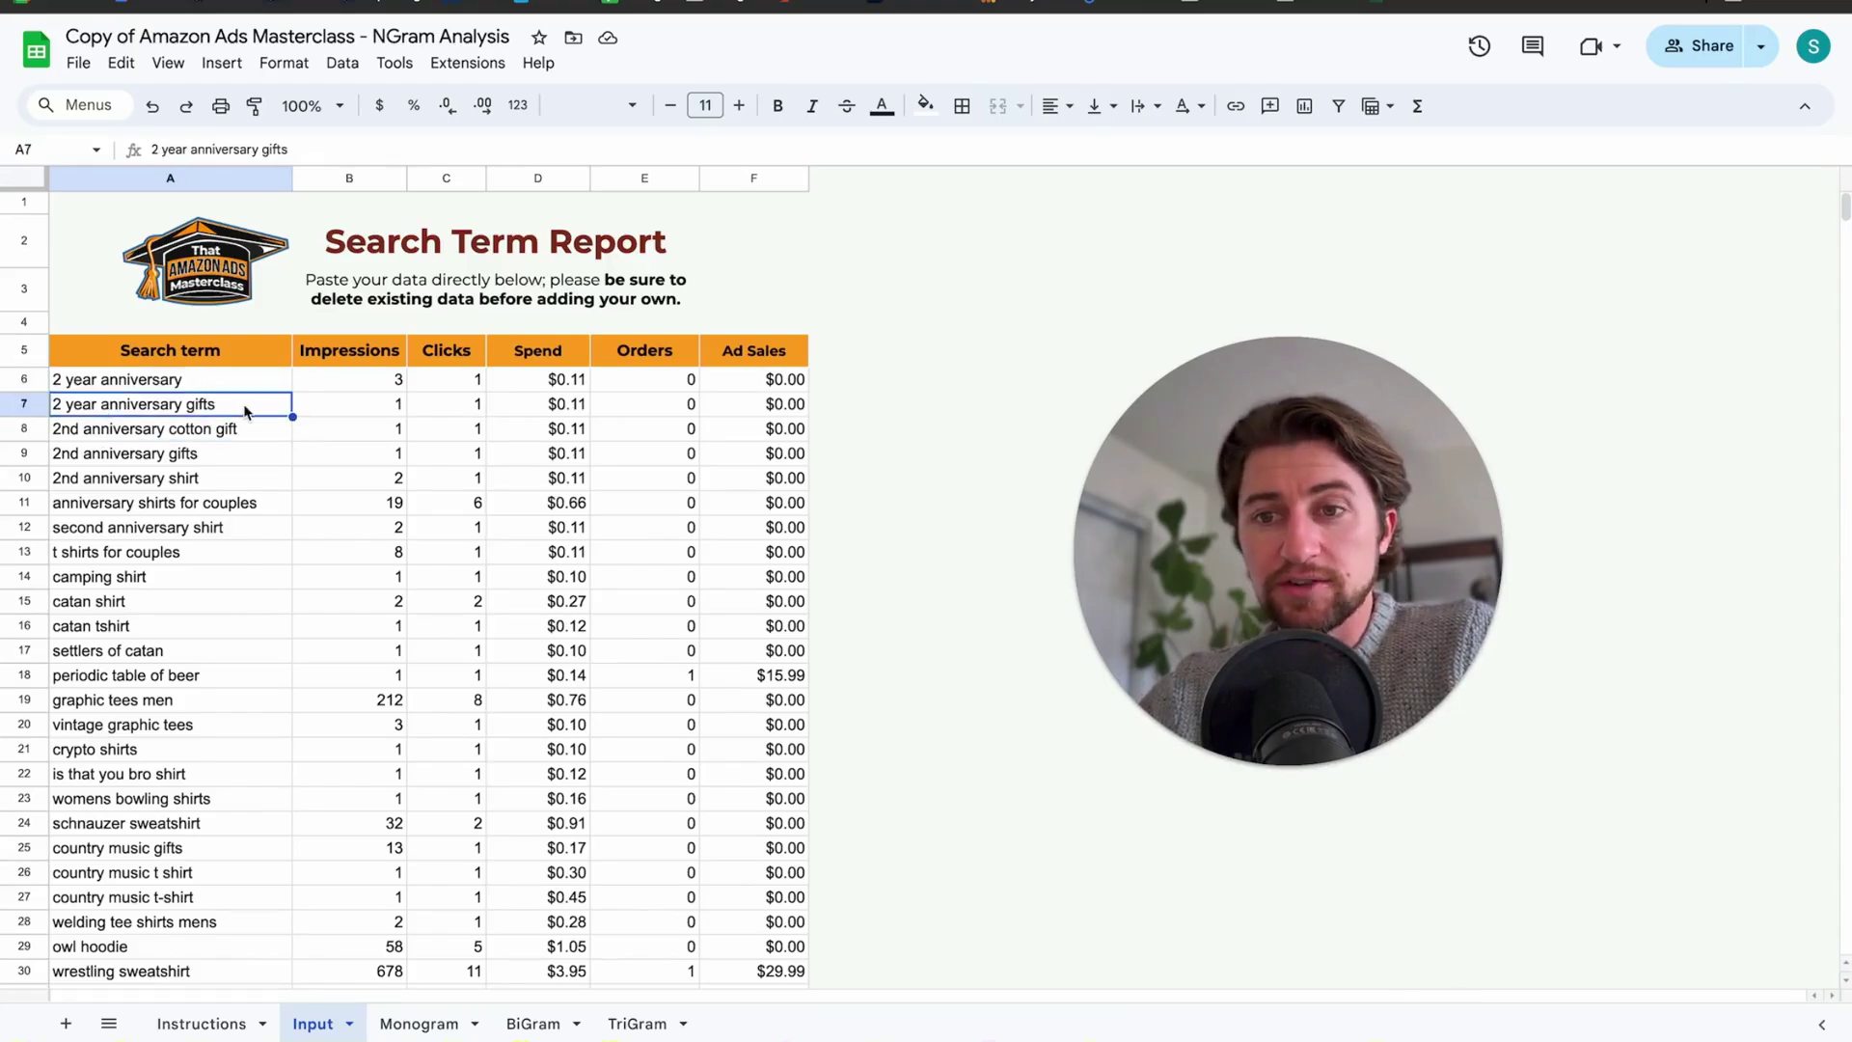
click(225, 431)
click(211, 463)
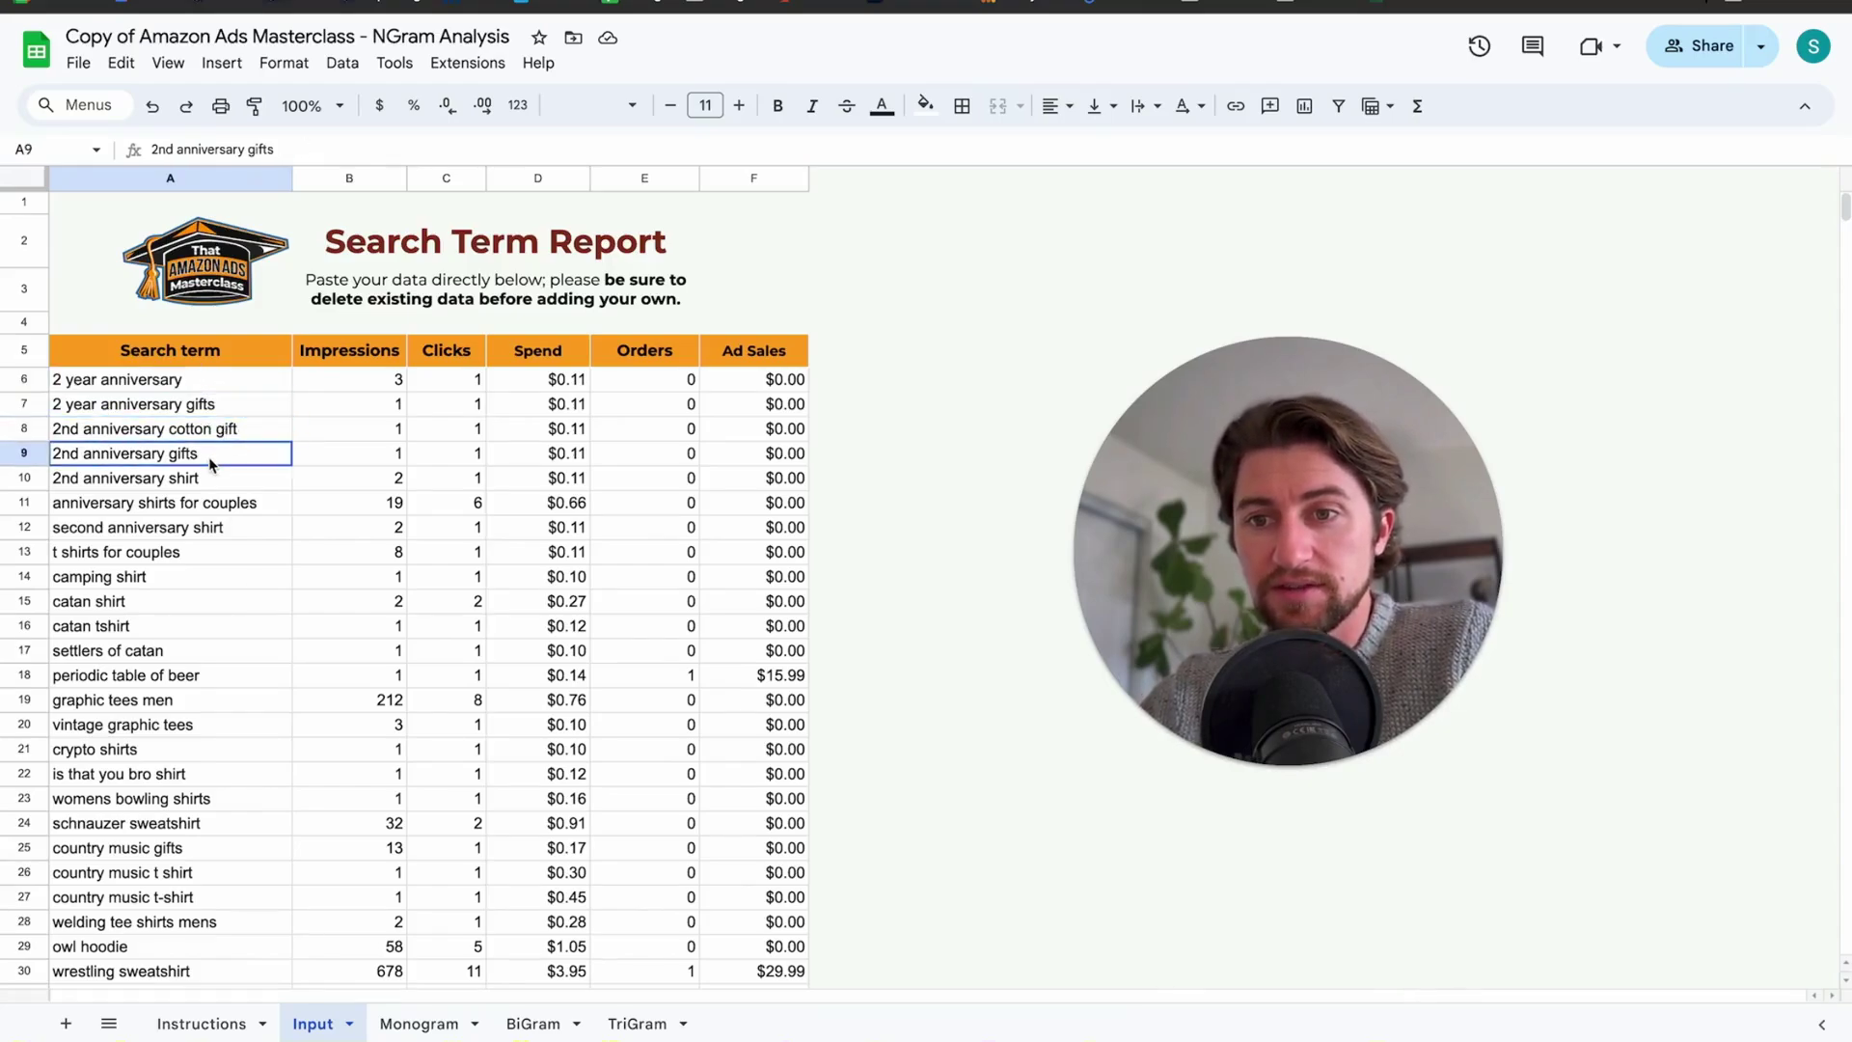
drag(210, 482, 207, 384)
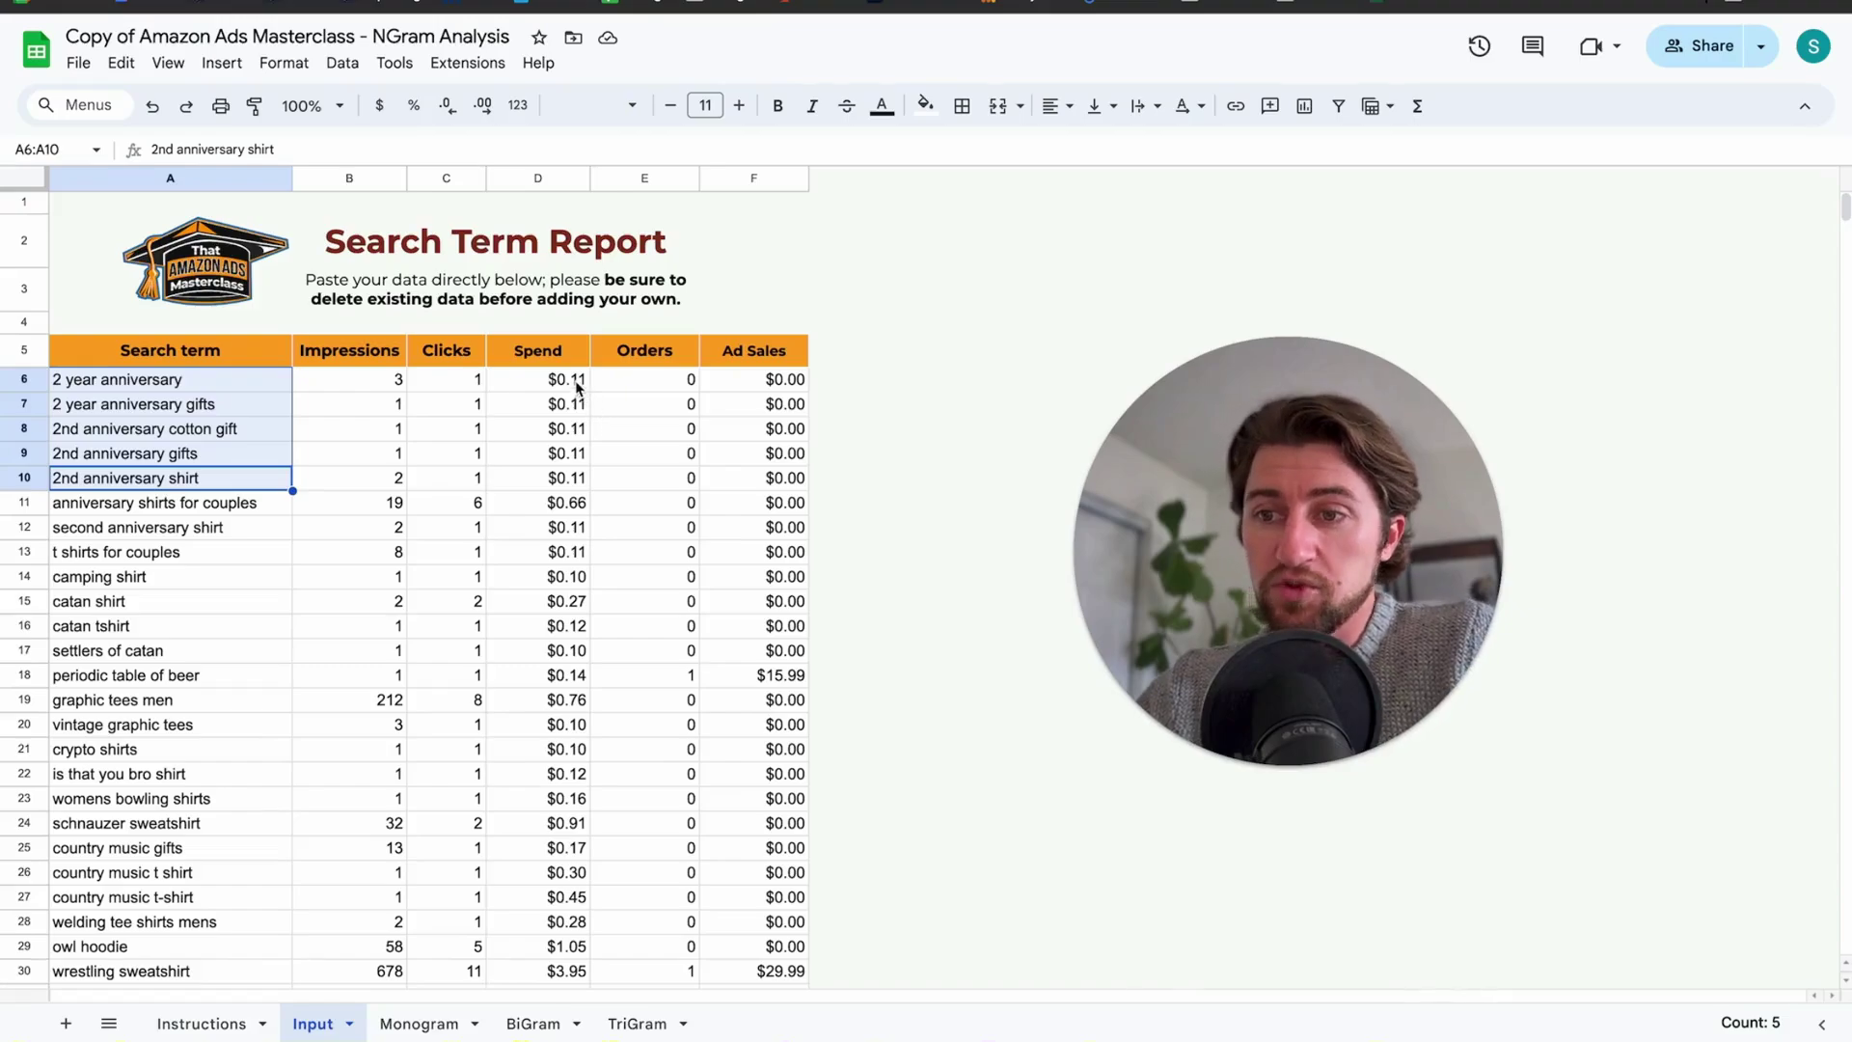
drag(575, 384, 663, 479)
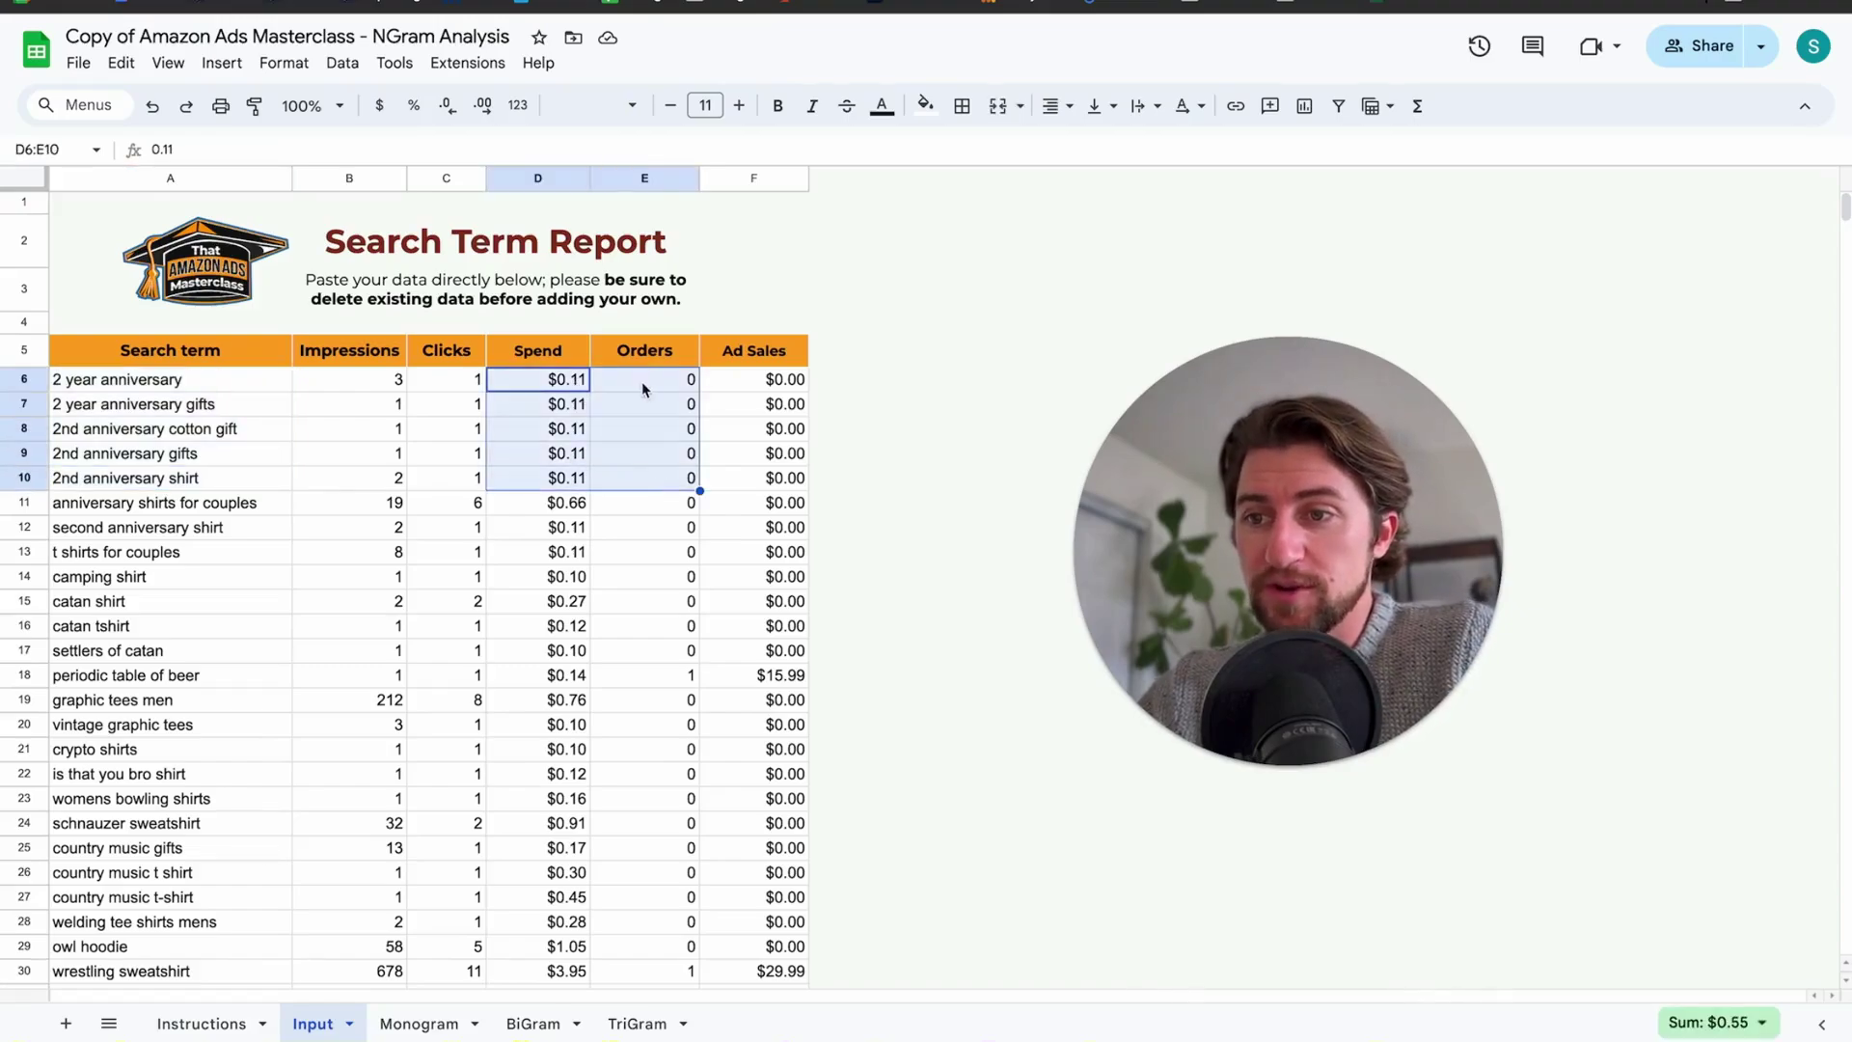
drag(572, 386, 566, 485)
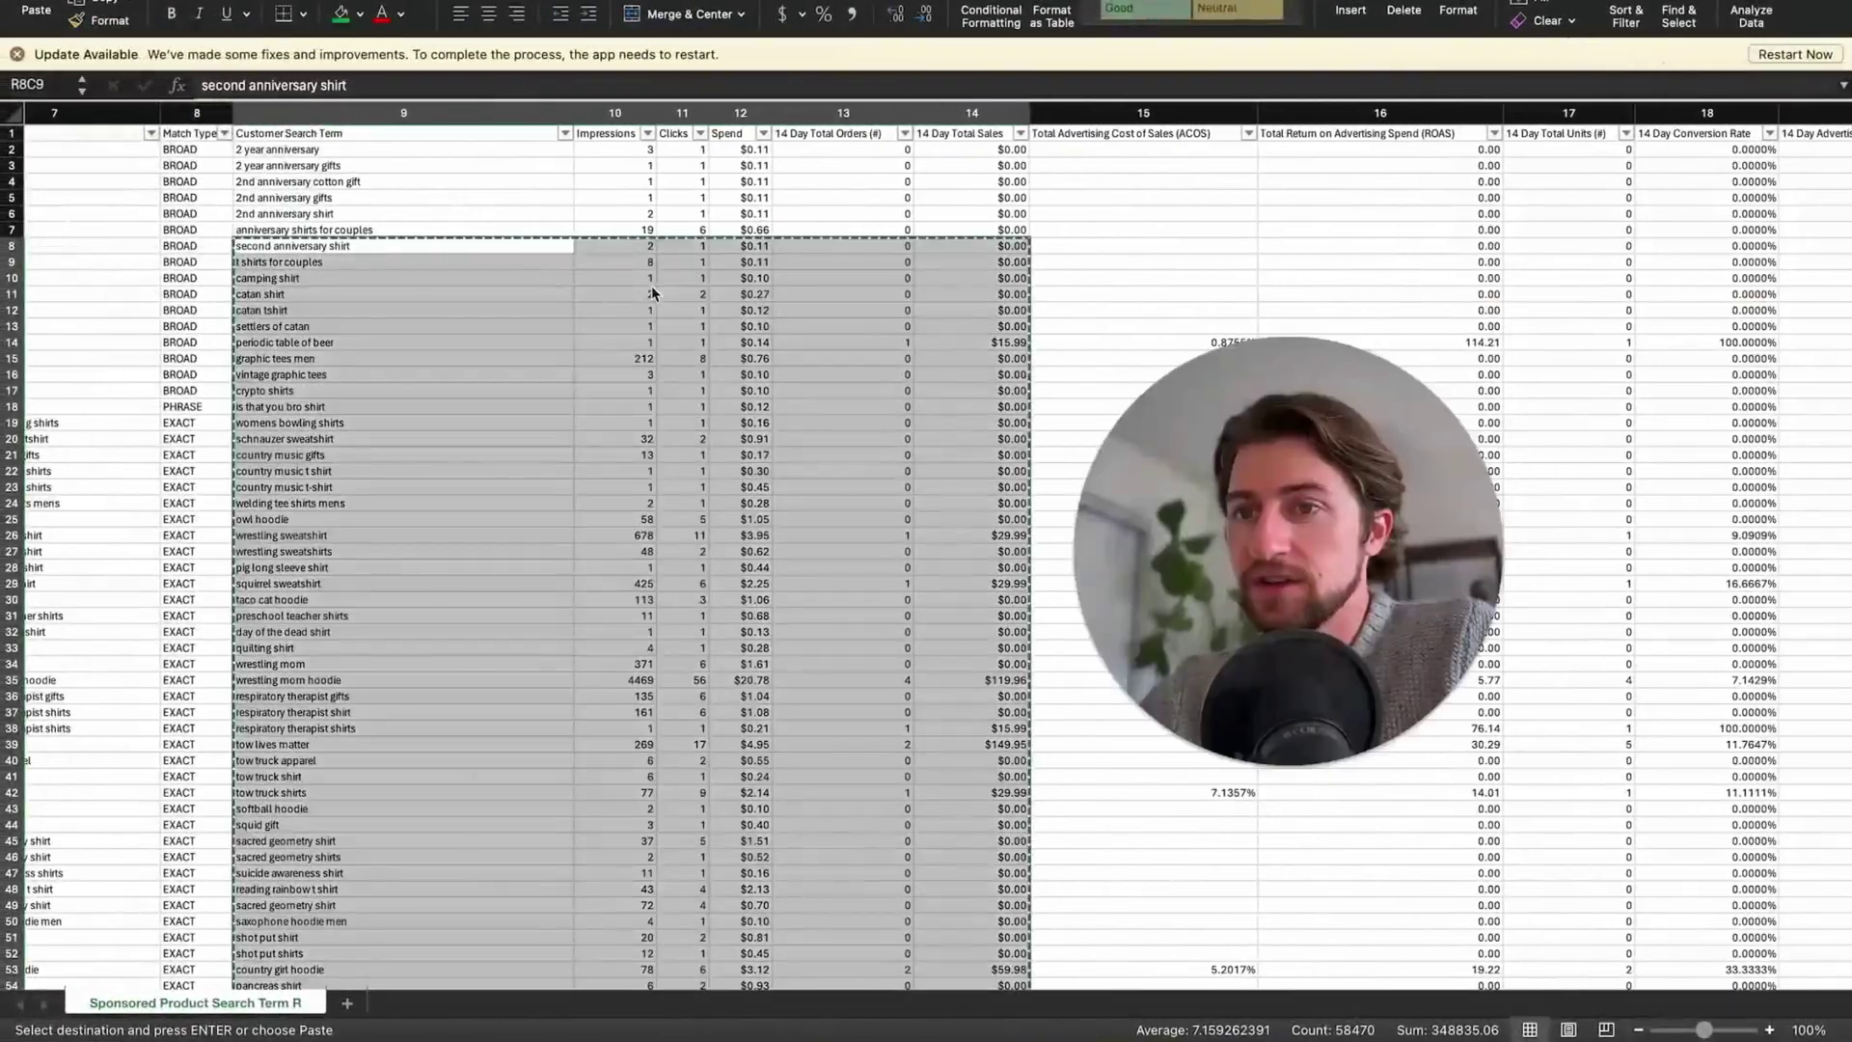
In the Excel search term report, sort the rows by Spend in descending order and select the highest Spend values.
drag(405, 197, 405, 181)
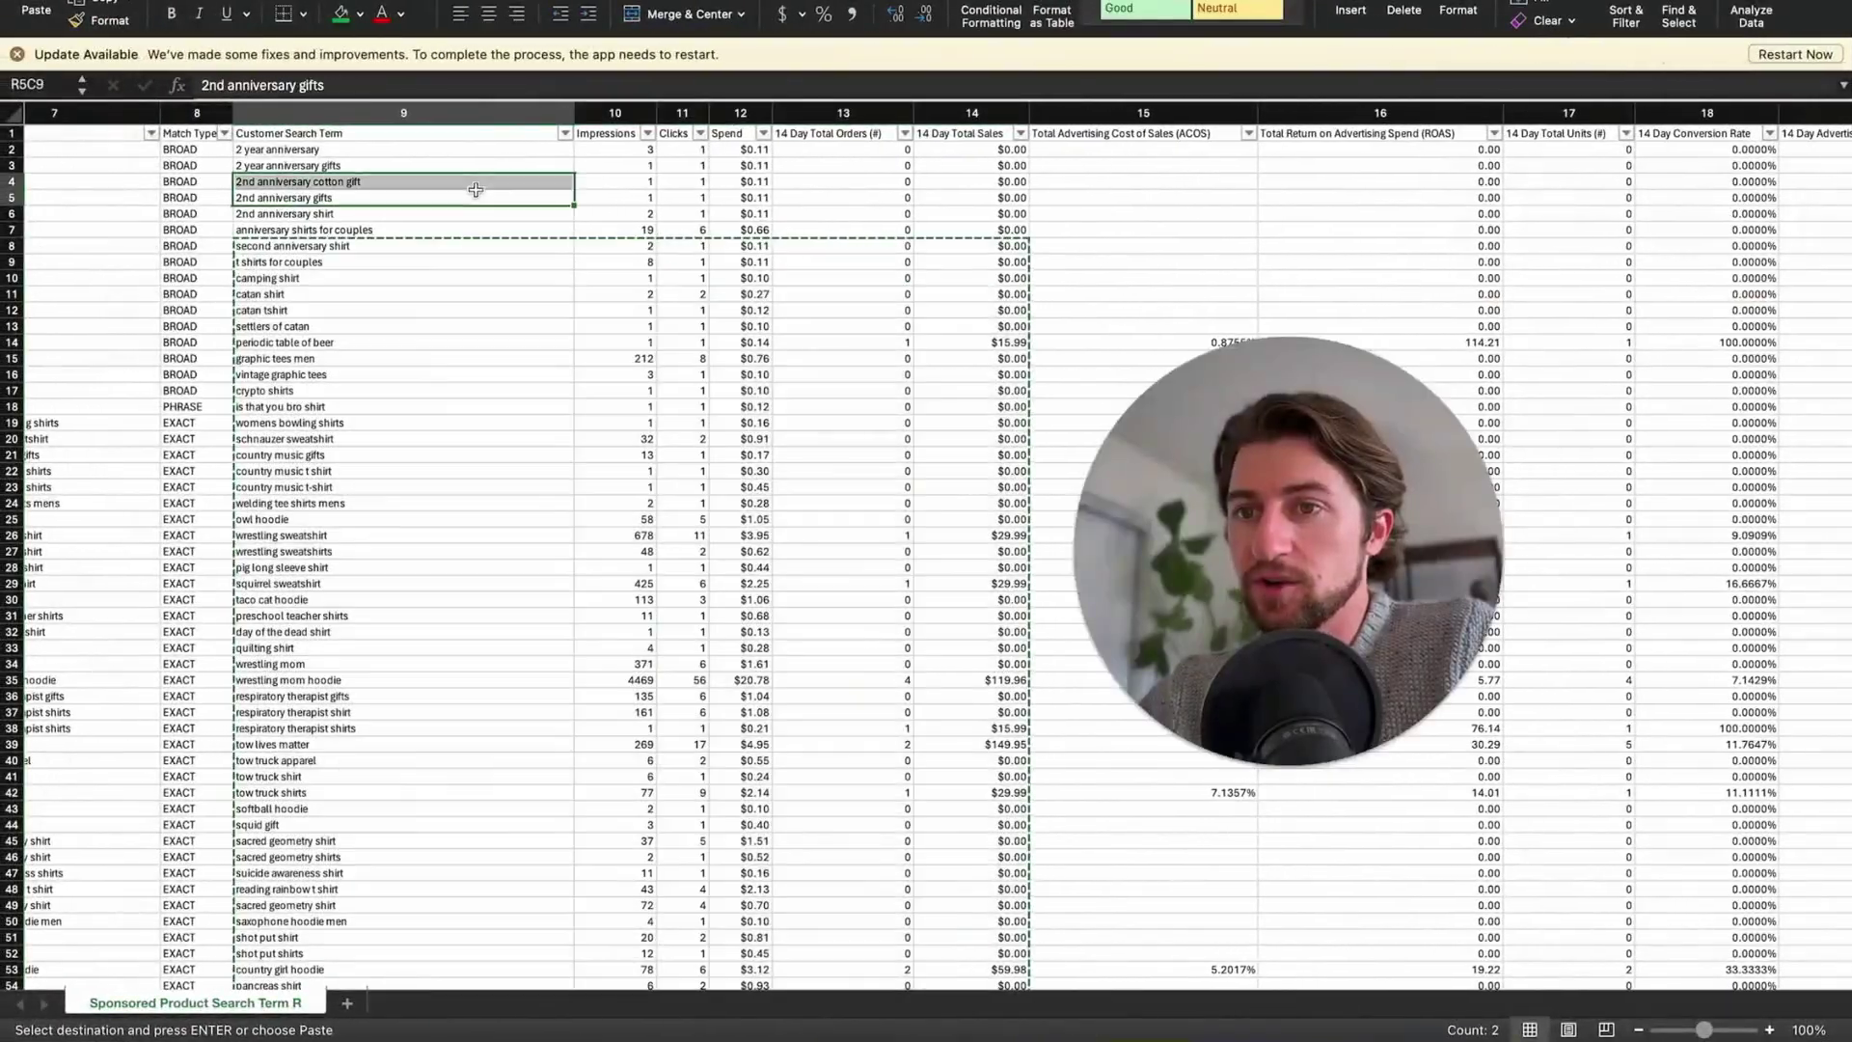
click(762, 133)
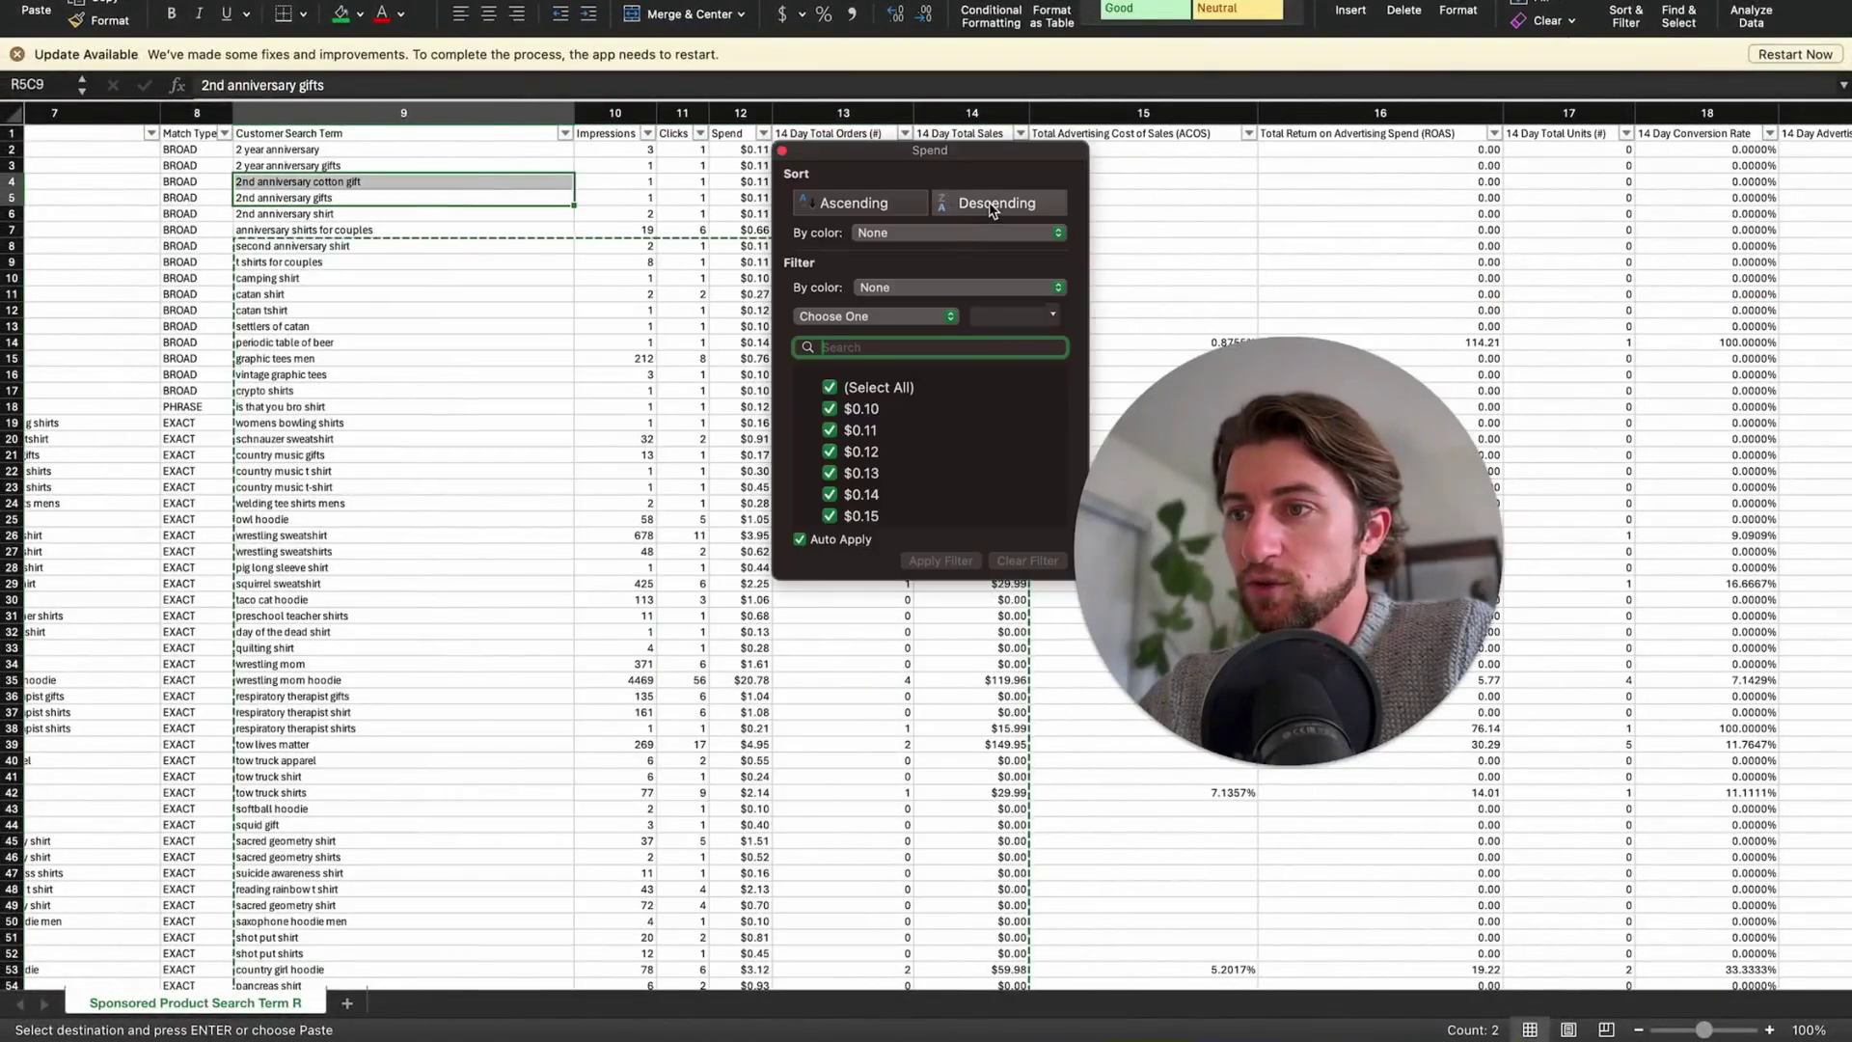
click(997, 203)
drag(748, 152, 739, 503)
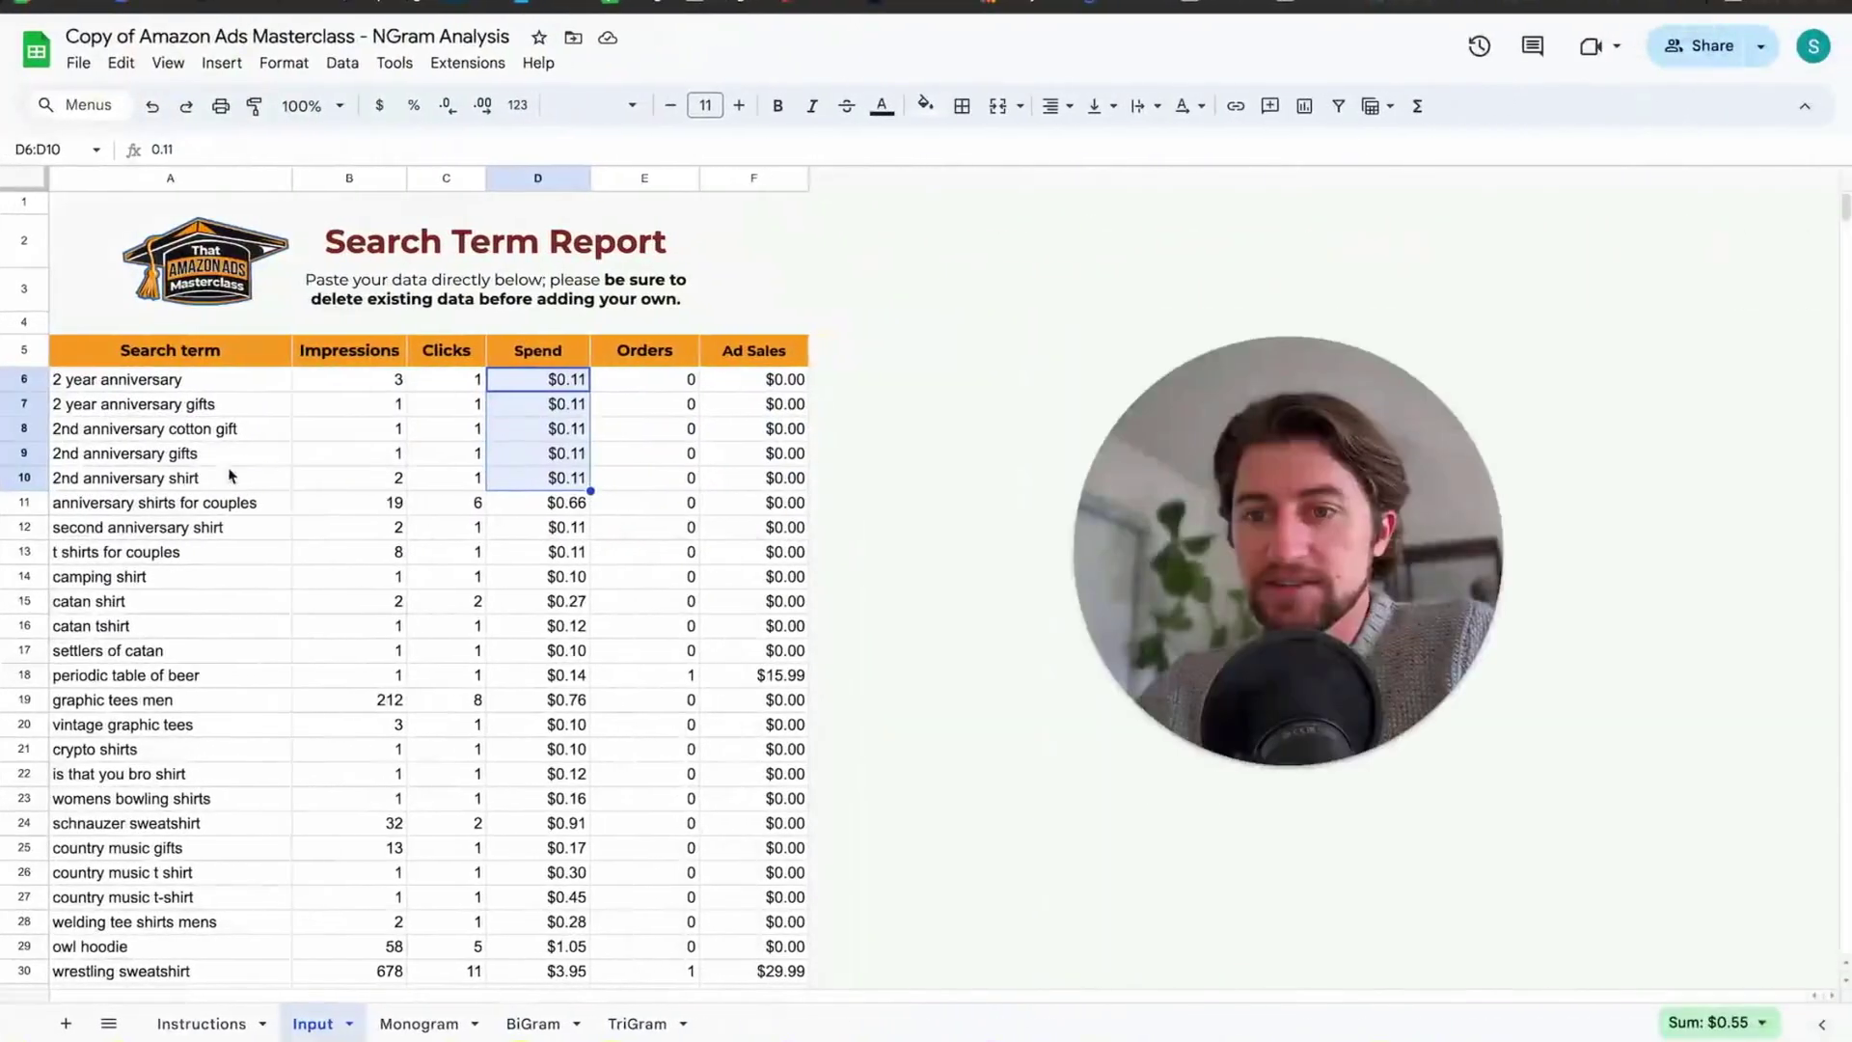
Back in the Google Sheets Input sheet, go through the anniversary terms from A10 up to A6 and total D6:D10.
click(159, 477)
click(136, 461)
click(122, 434)
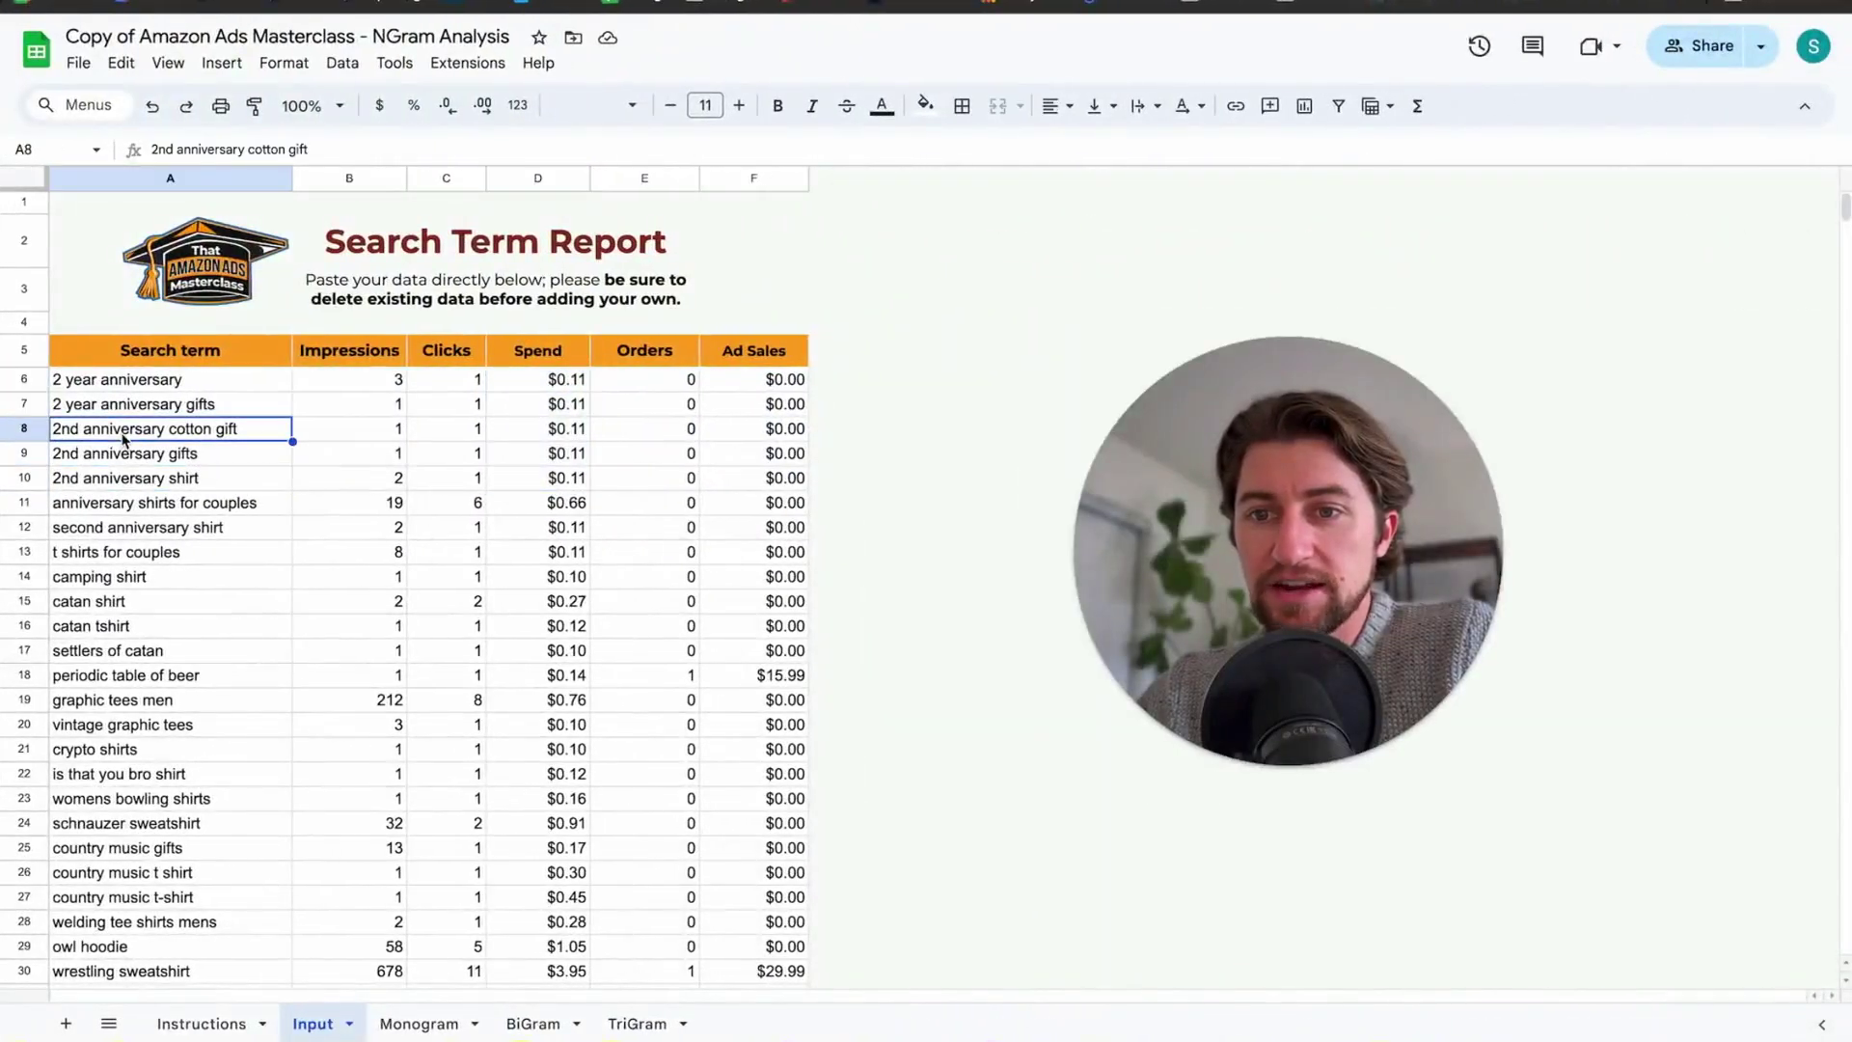
click(124, 405)
click(132, 379)
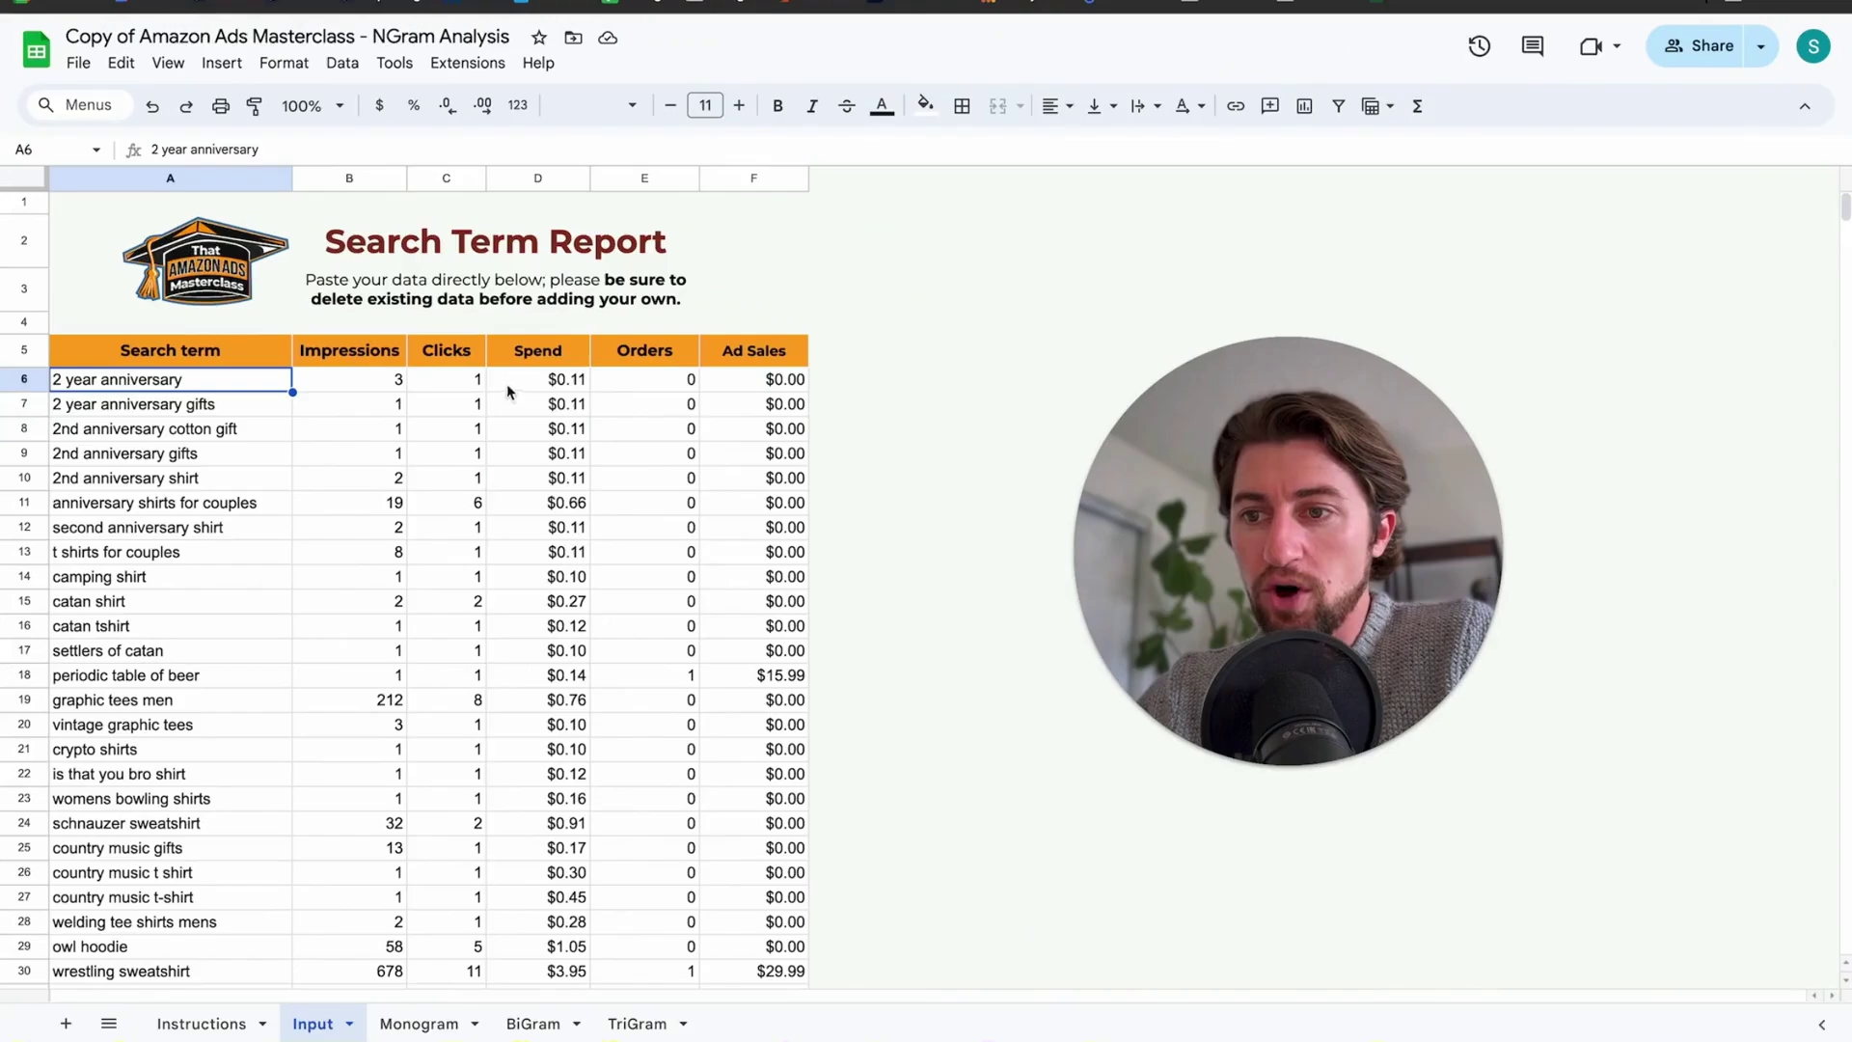
drag(566, 379, 567, 477)
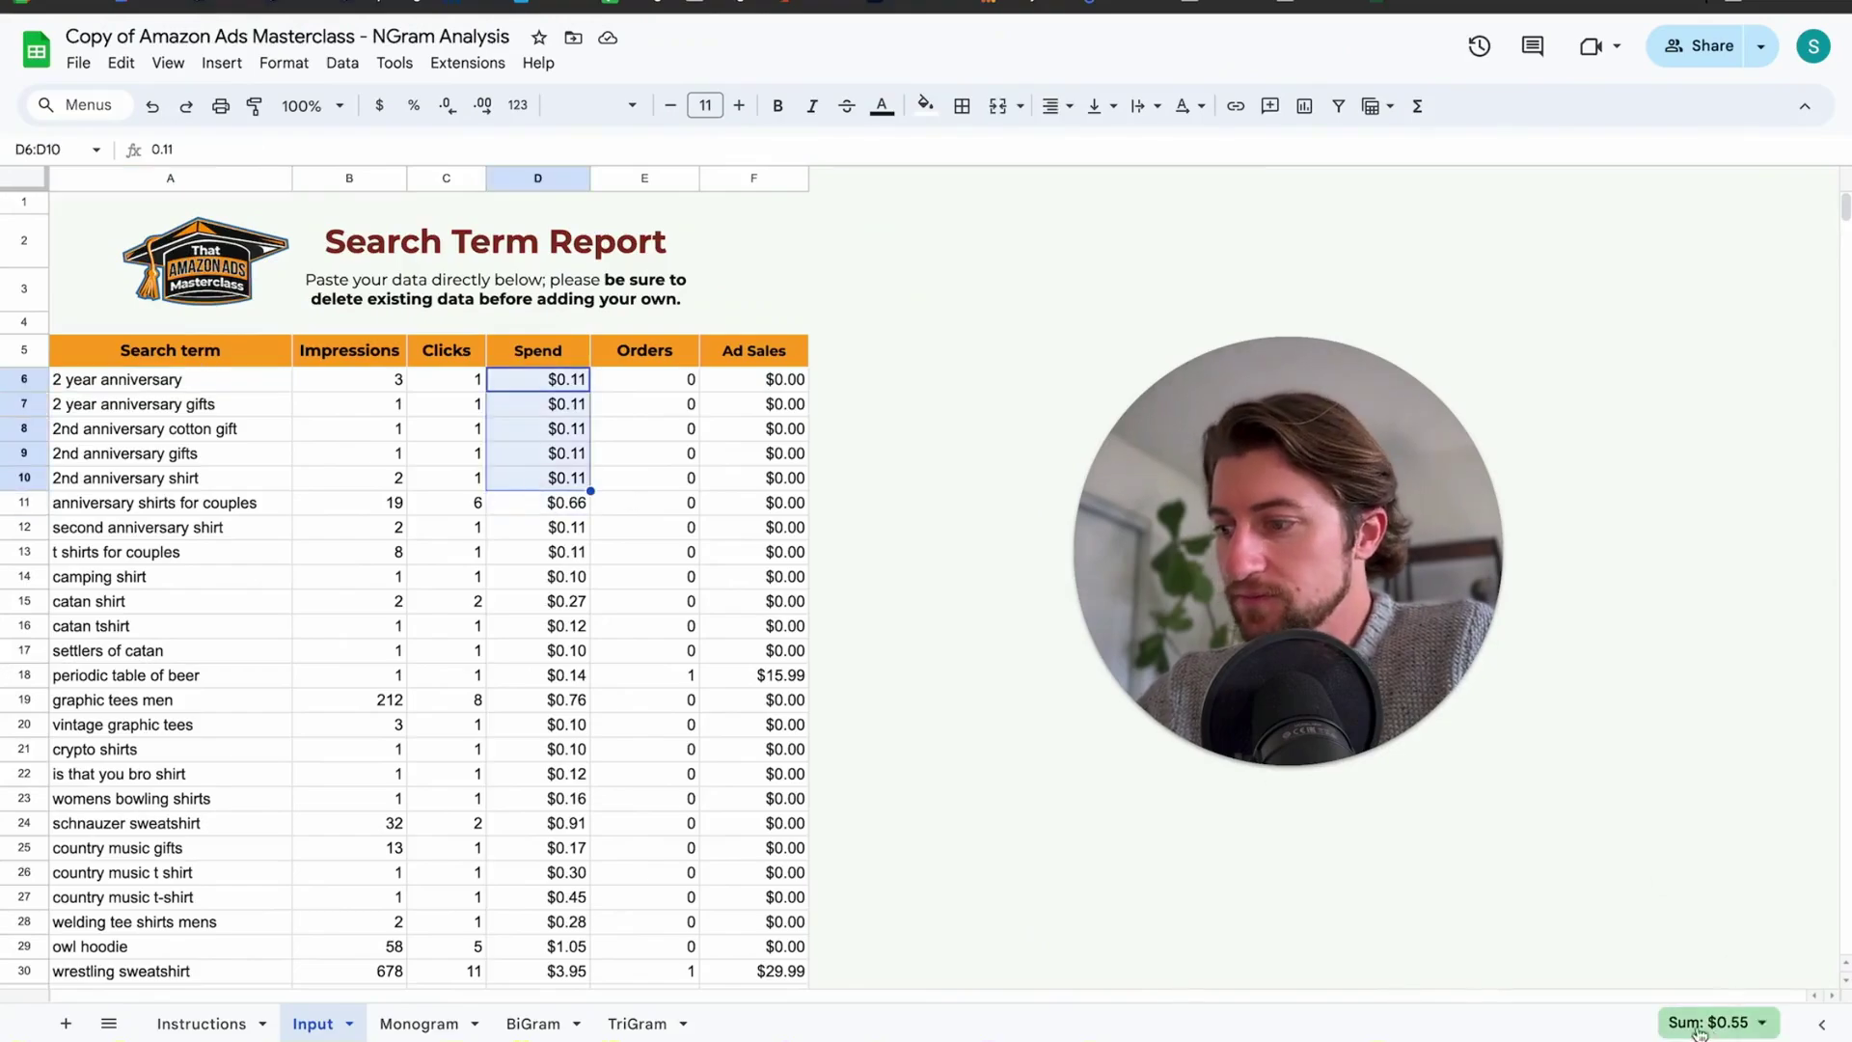
drag(1319, 533, 1403, 582)
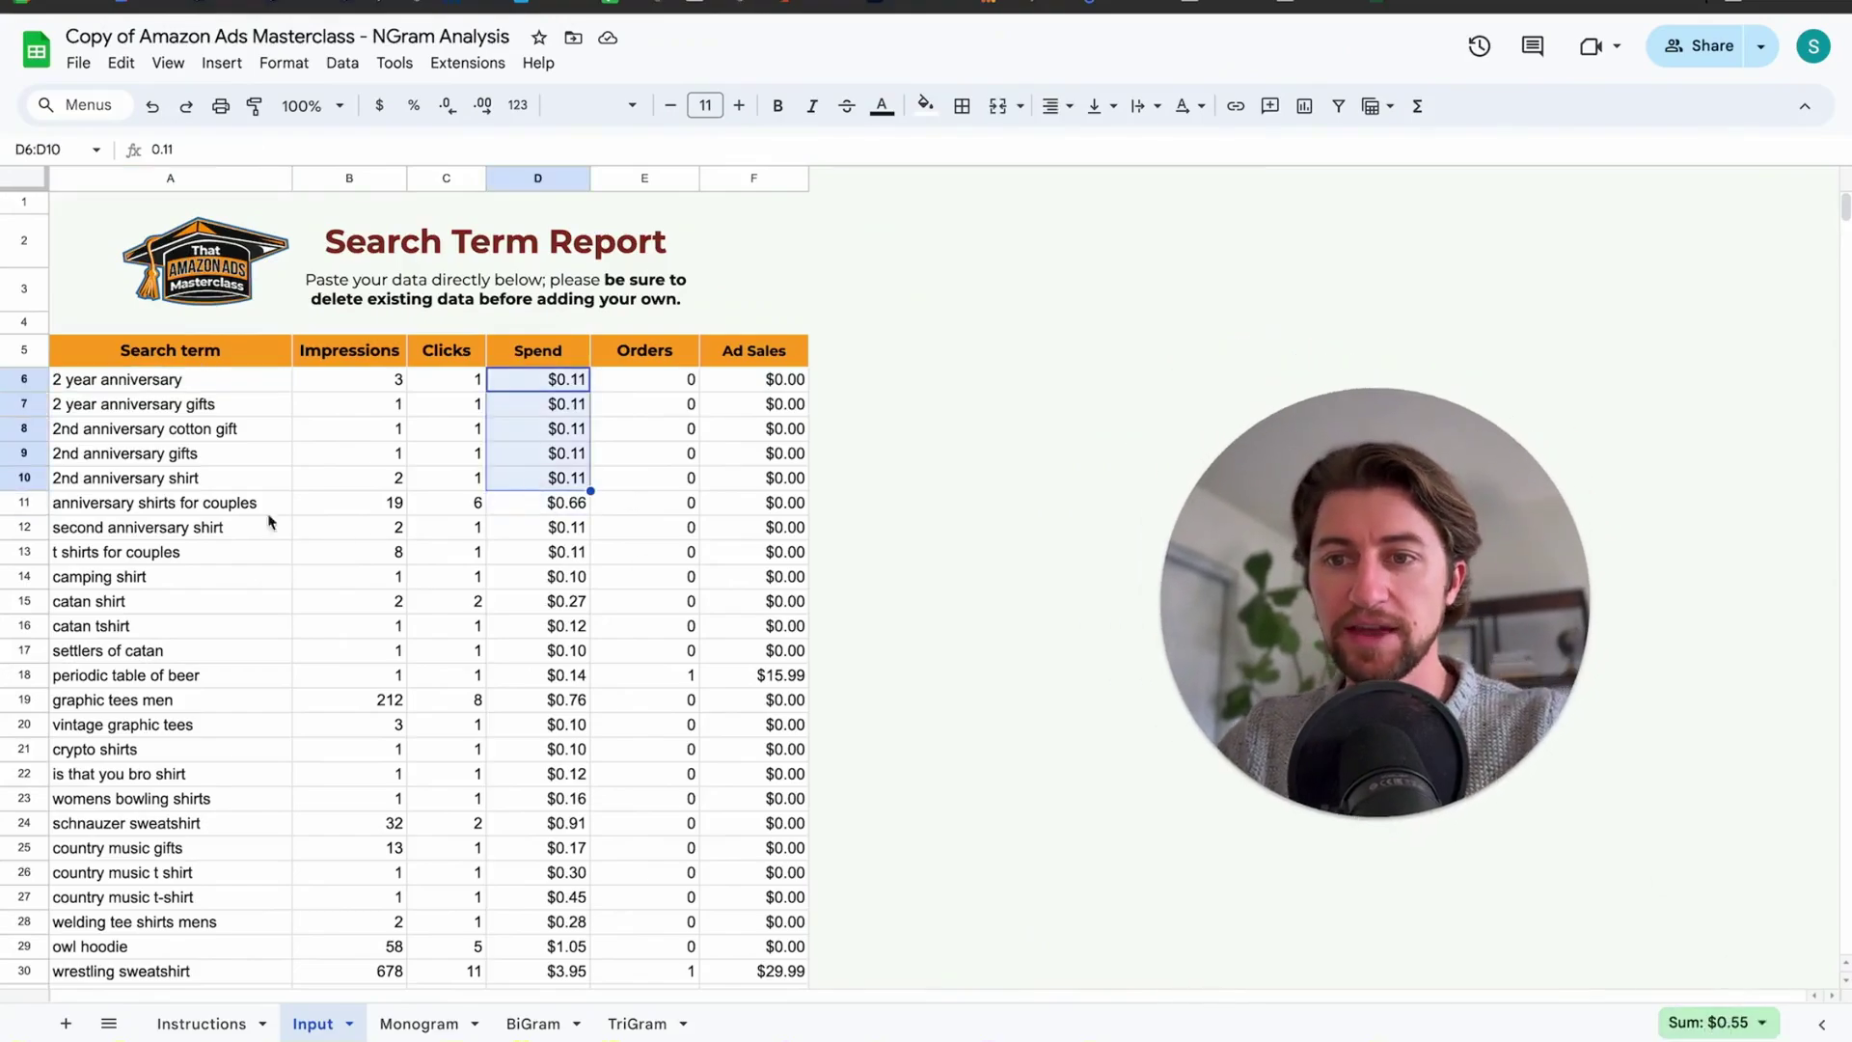
Compare the wording of the search terms in A6:A10 to identify the word they share.
drag(192, 386, 157, 479)
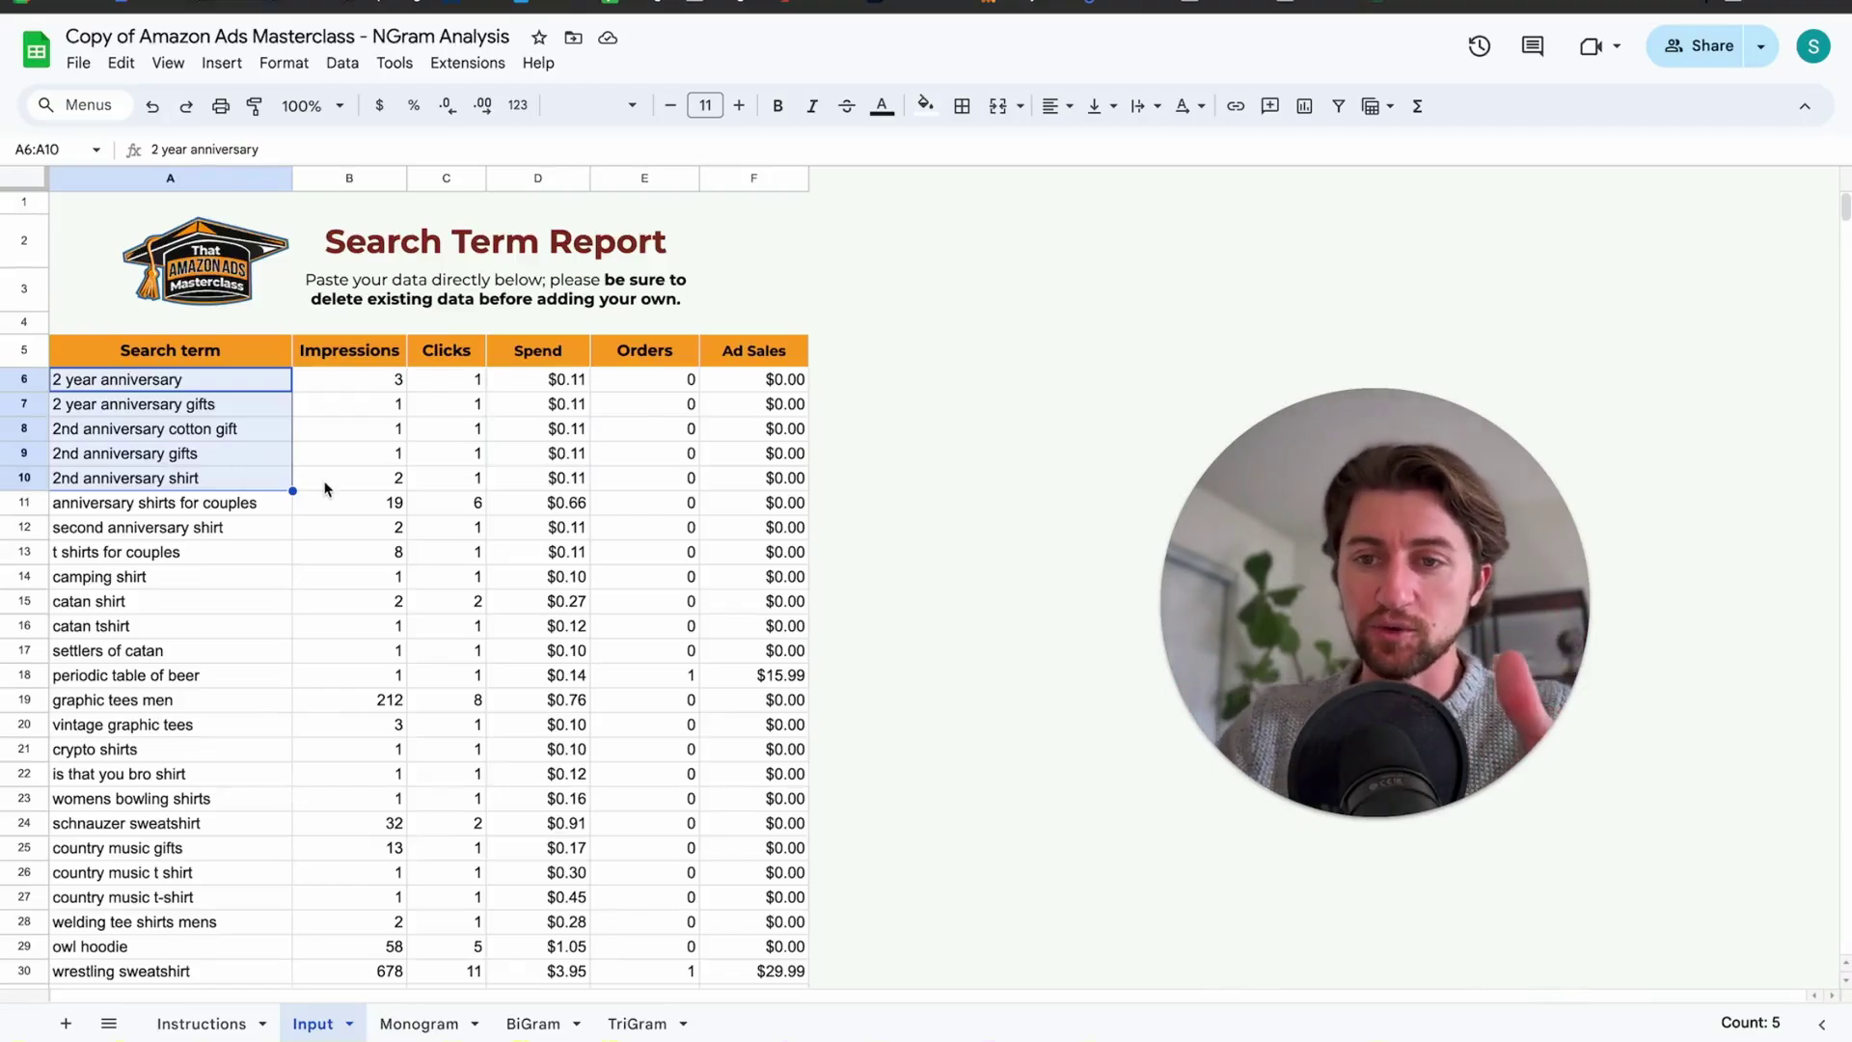
click(169, 381)
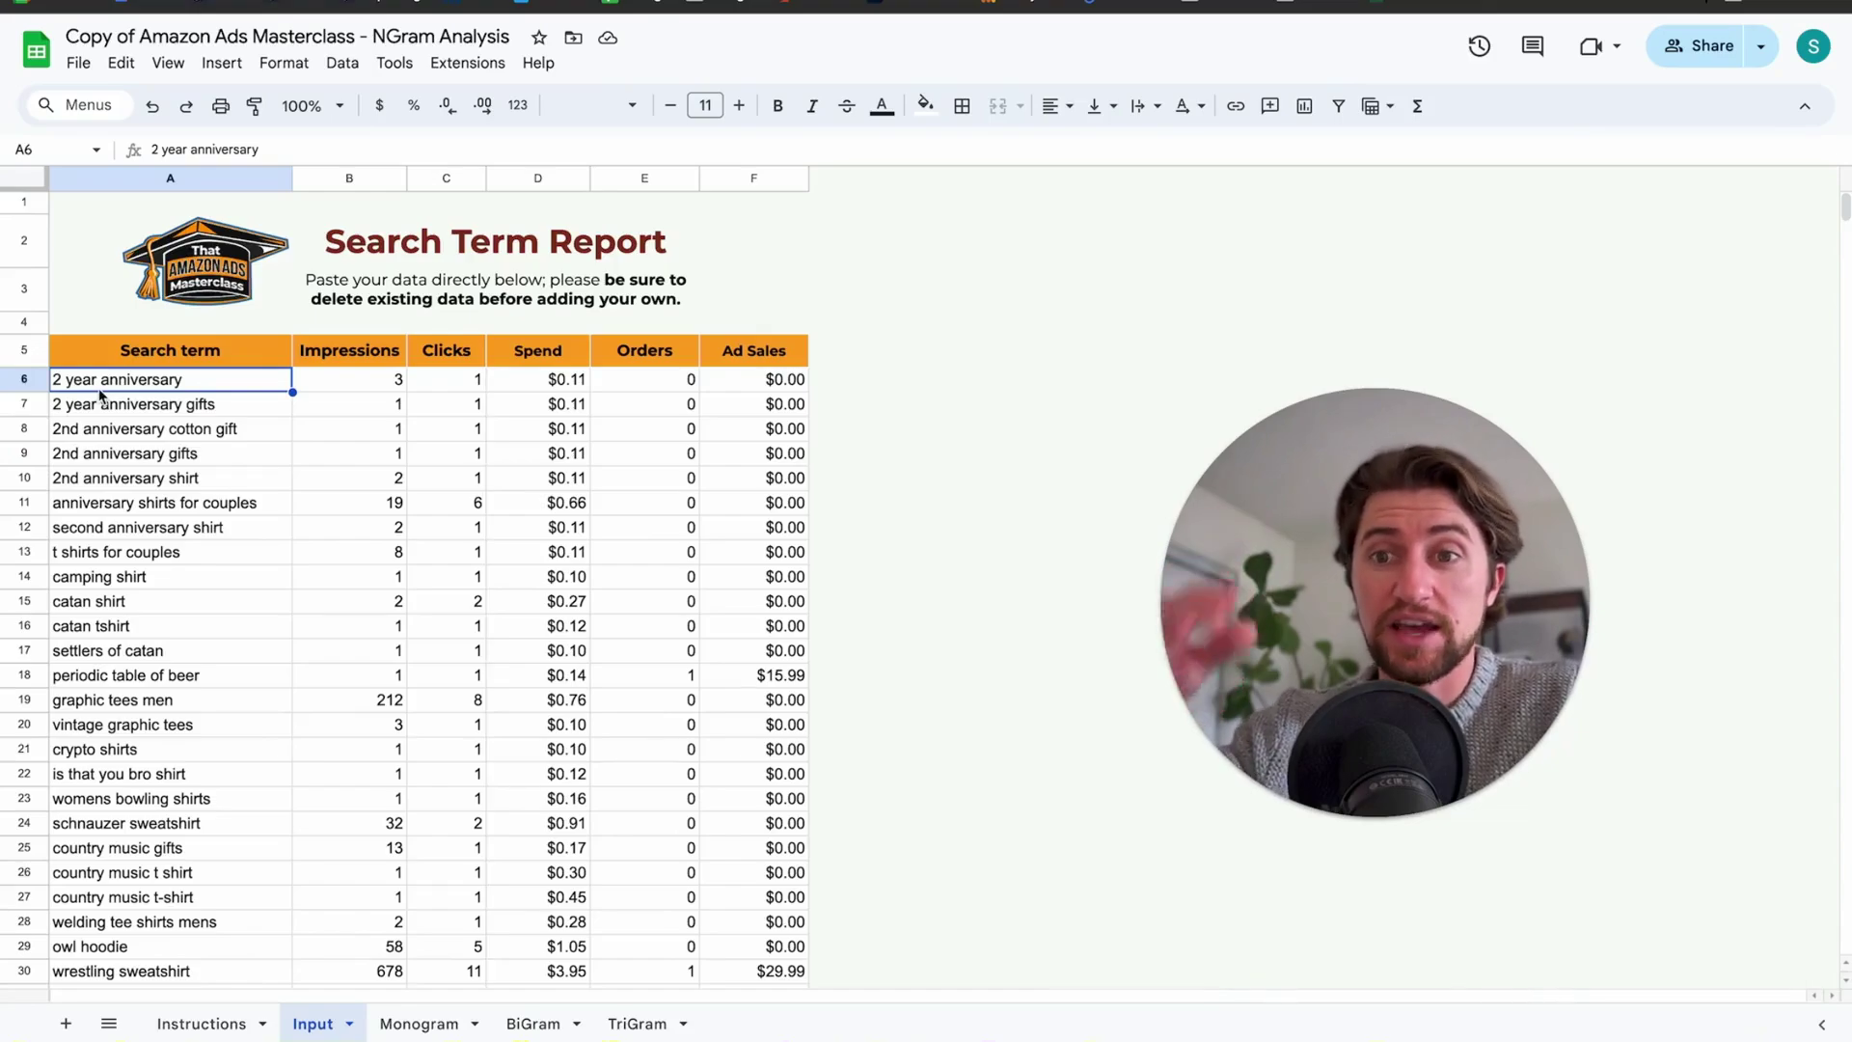
click(102, 412)
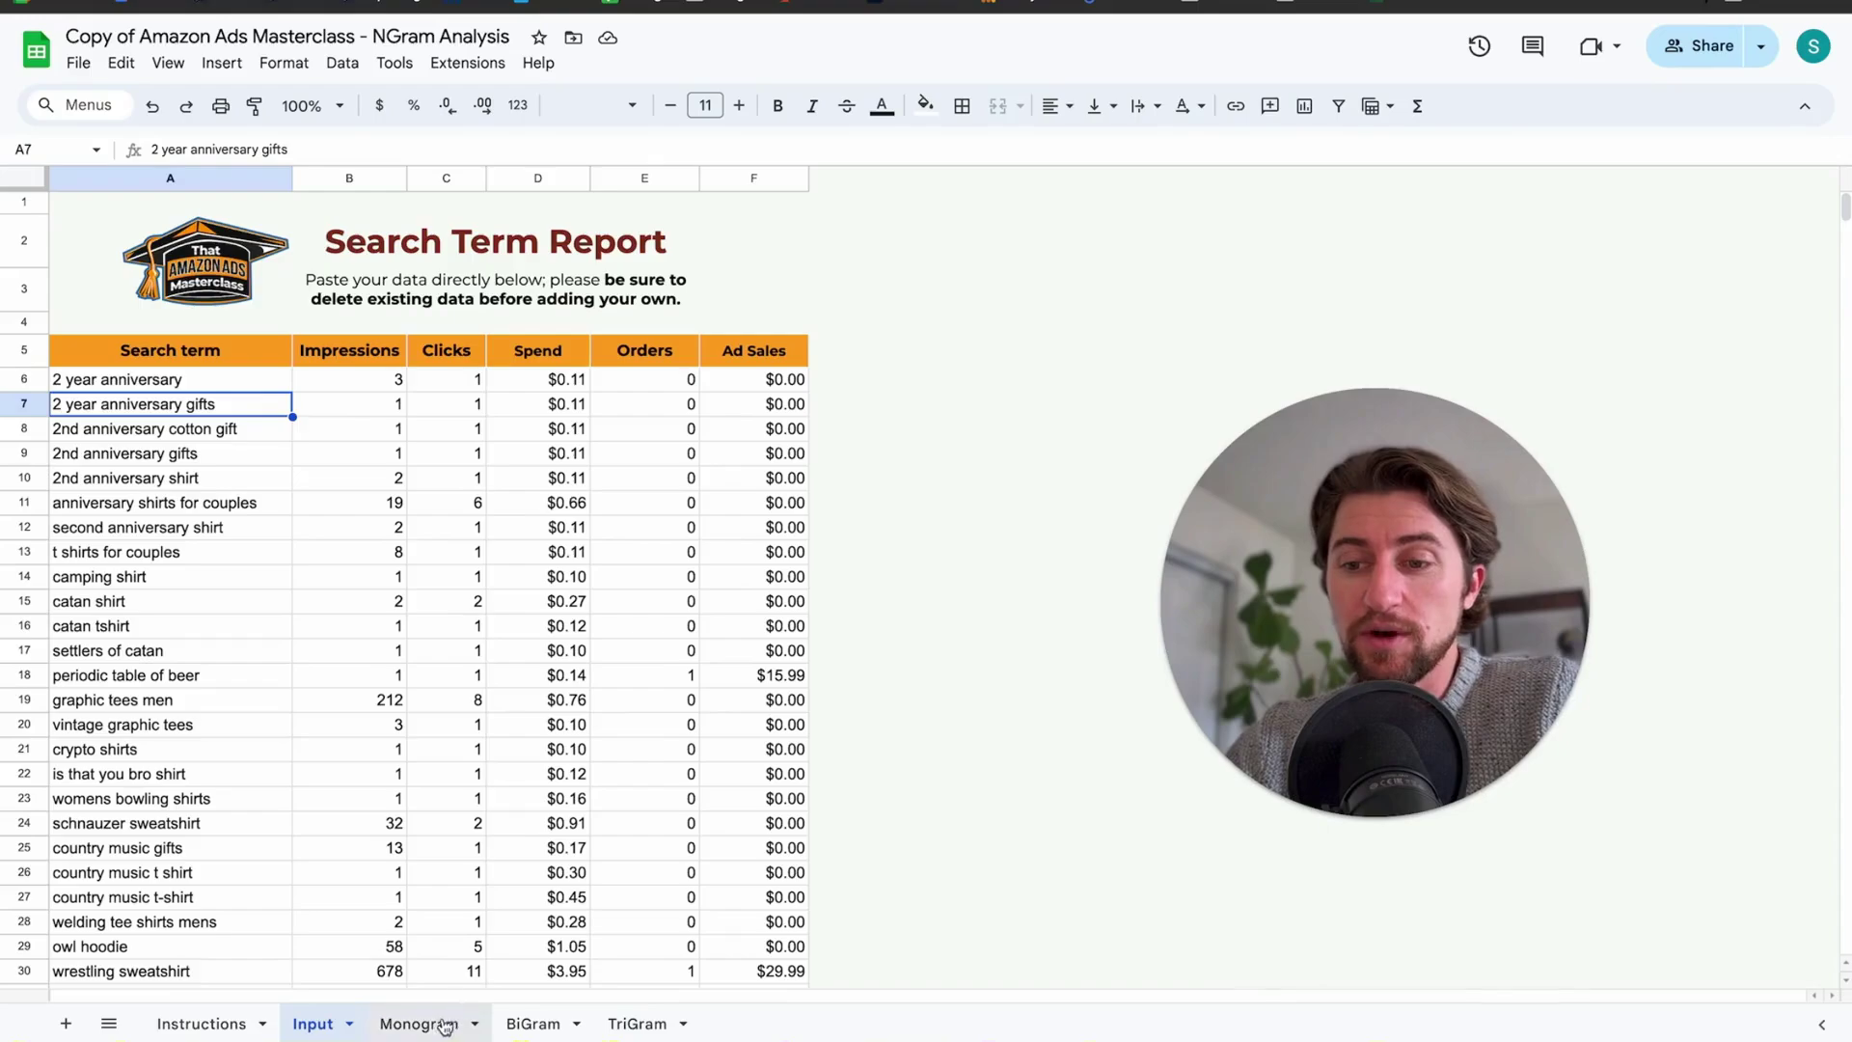
click(149, 385)
drag(149, 385, 138, 492)
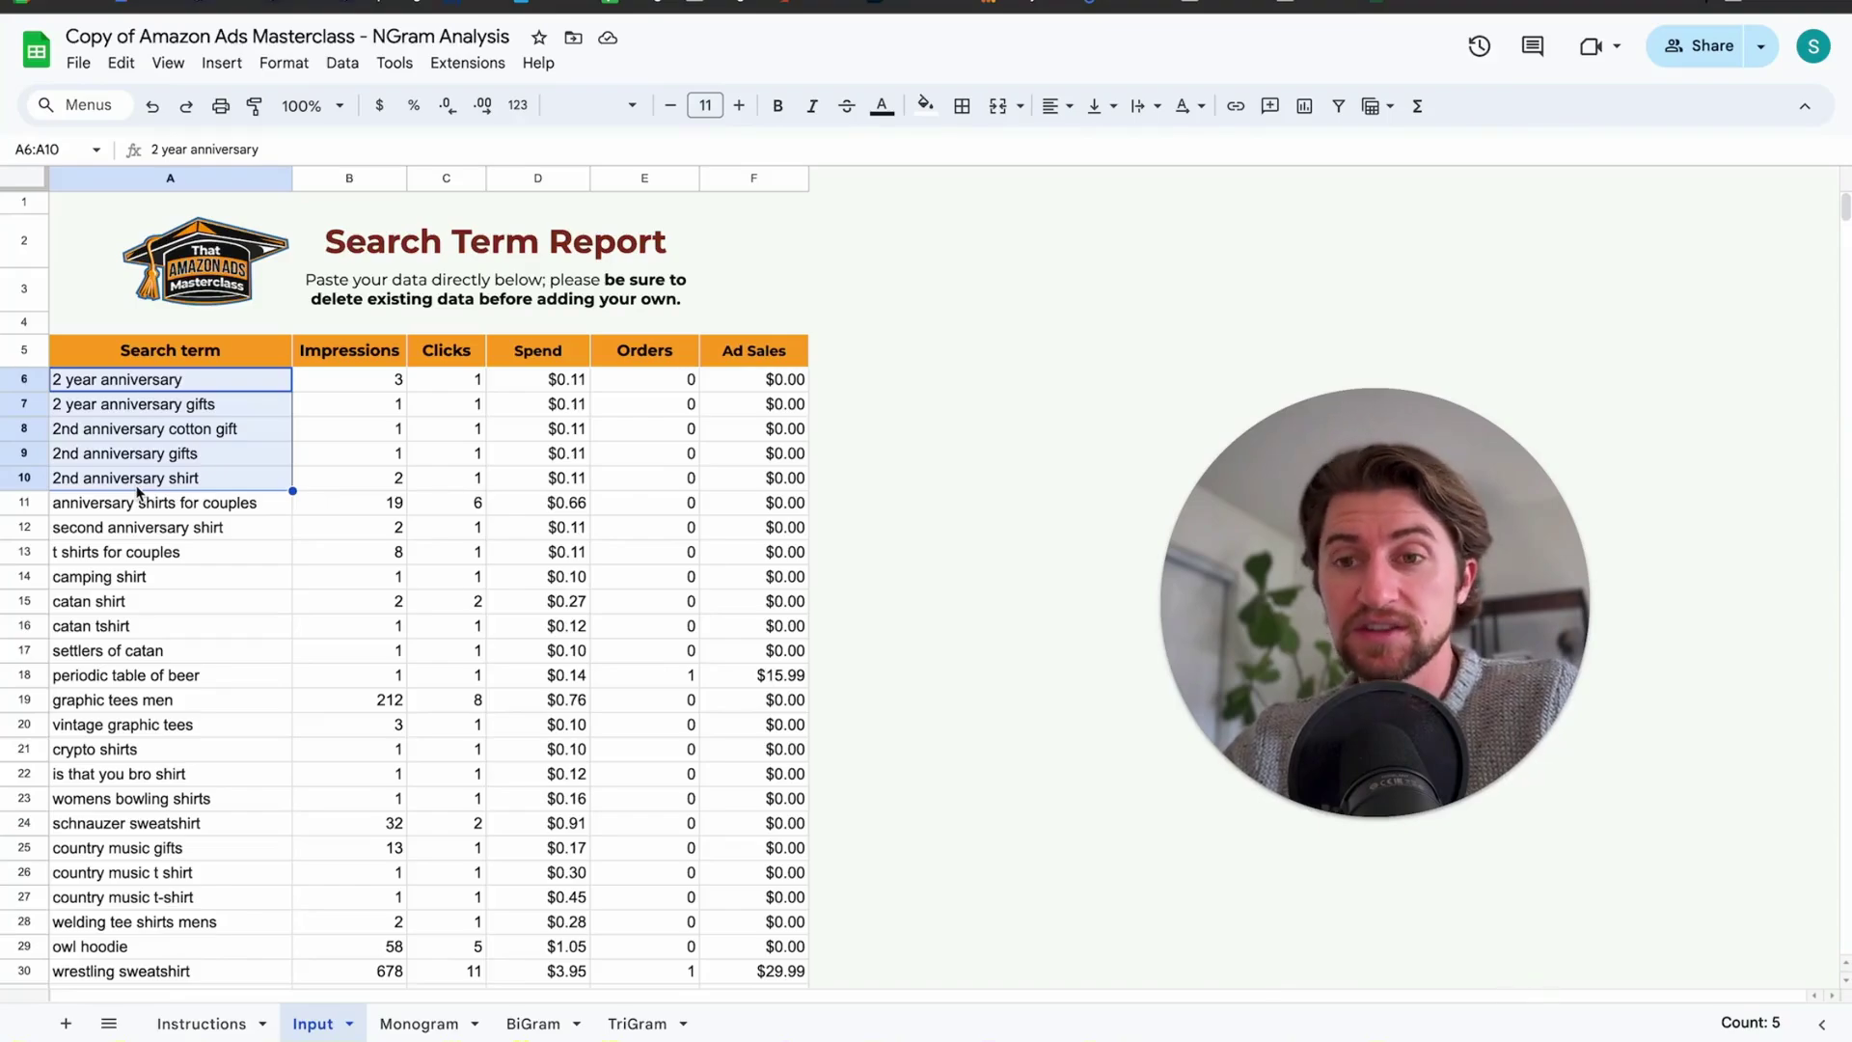
Open the Monogram sheet and examine the single words in its Monogram column, including rows 8 to 23 and 34 to 40.
click(419, 1021)
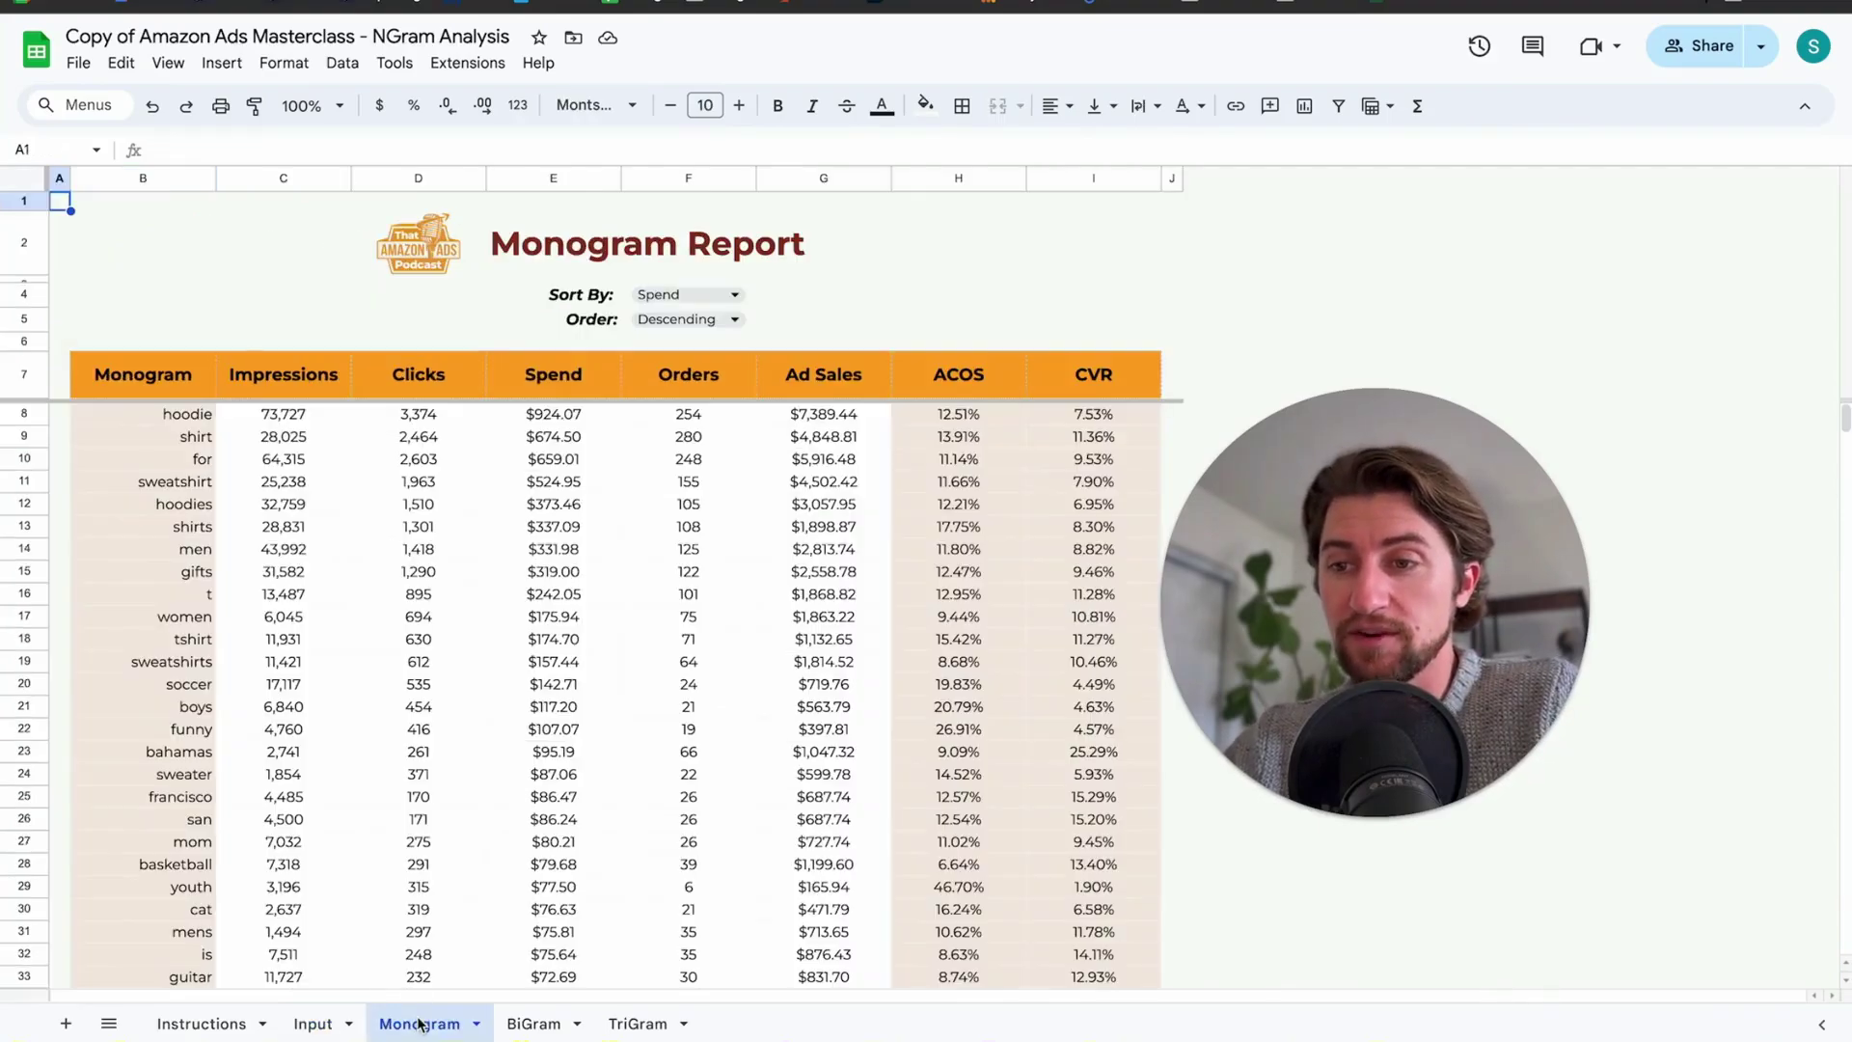
click(445, 510)
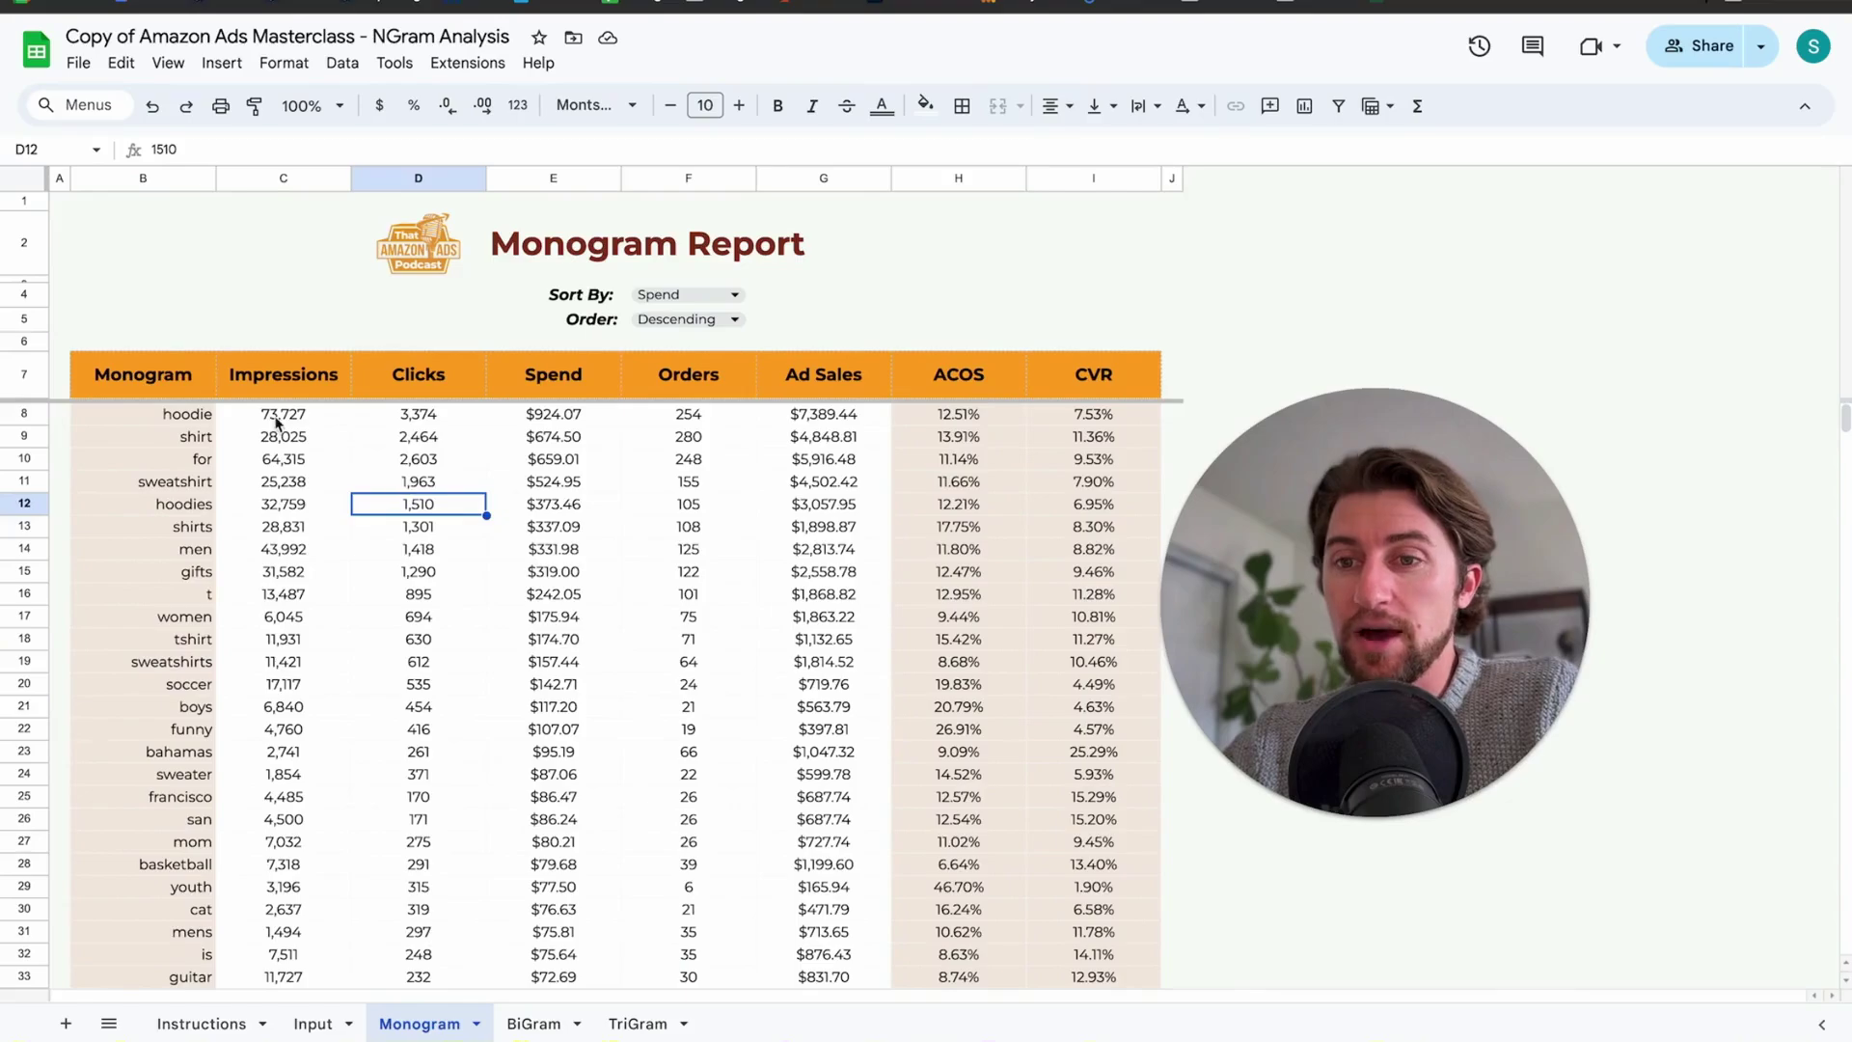
drag(198, 429, 174, 757)
scroll(173, 762, down, 5)
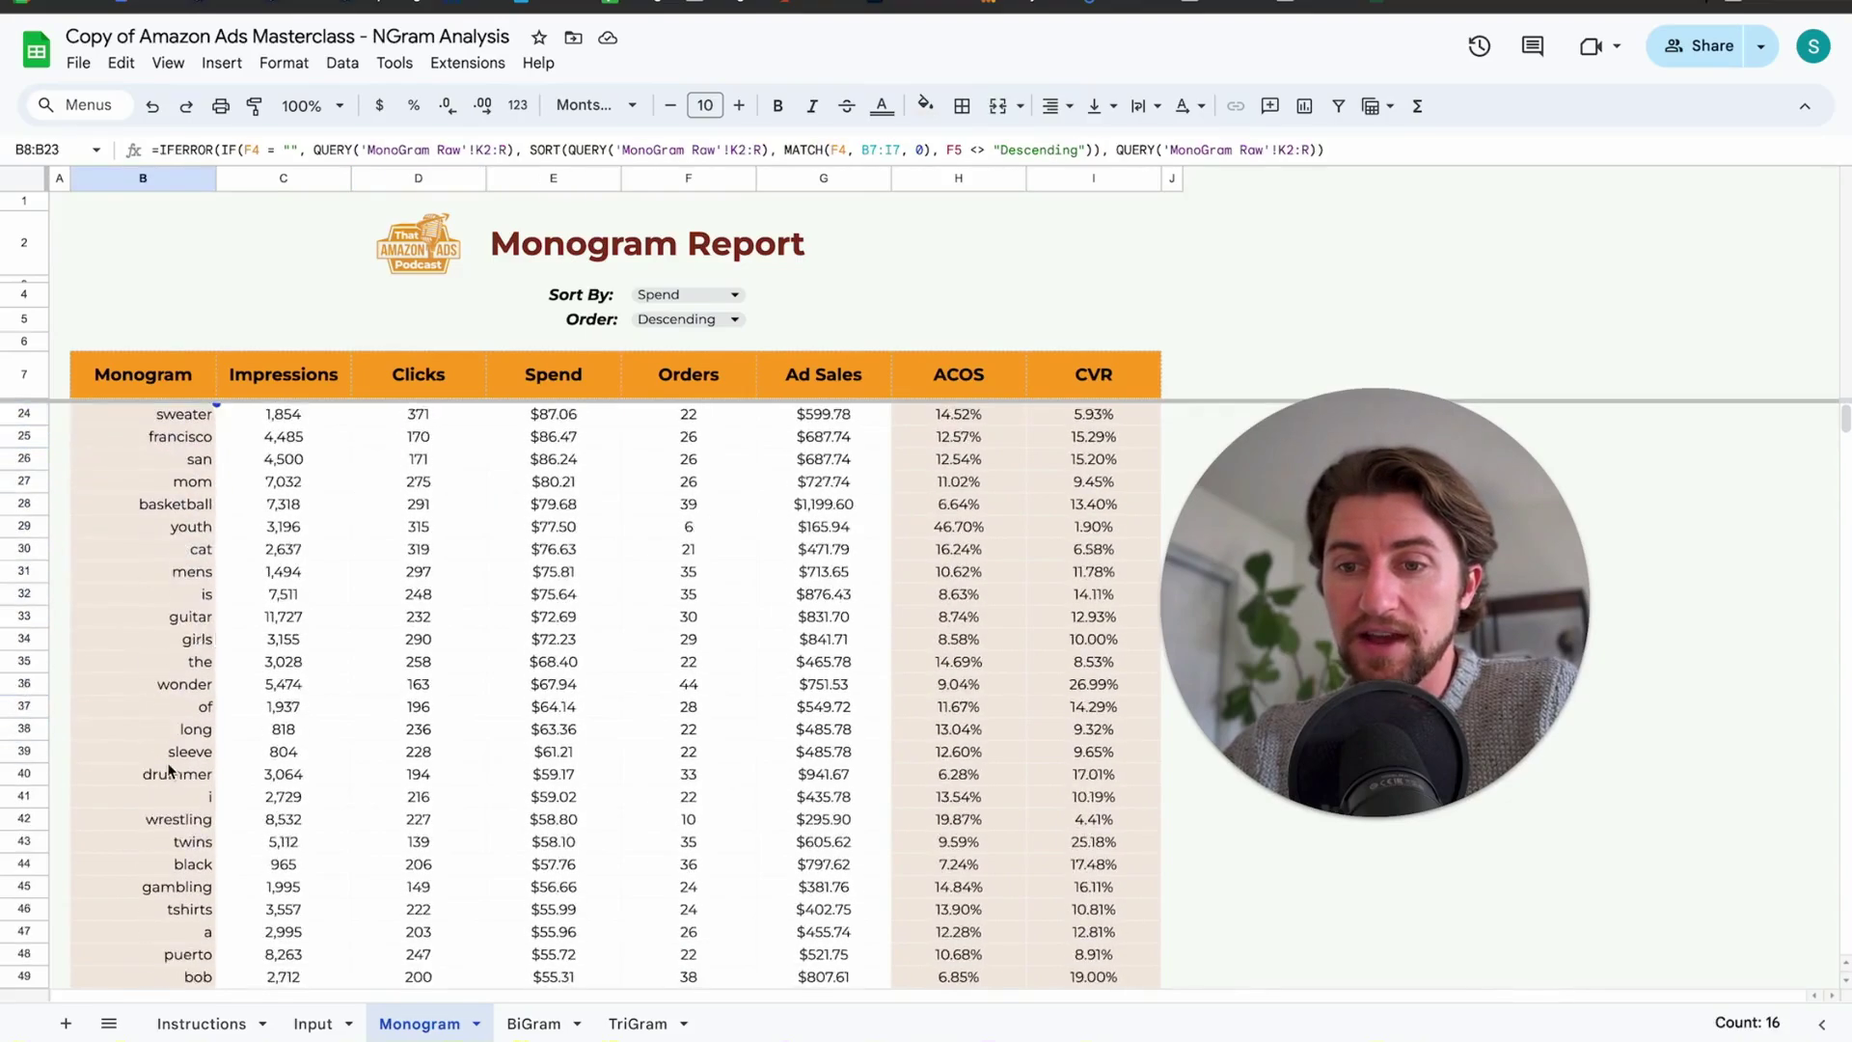
drag(198, 617, 197, 754)
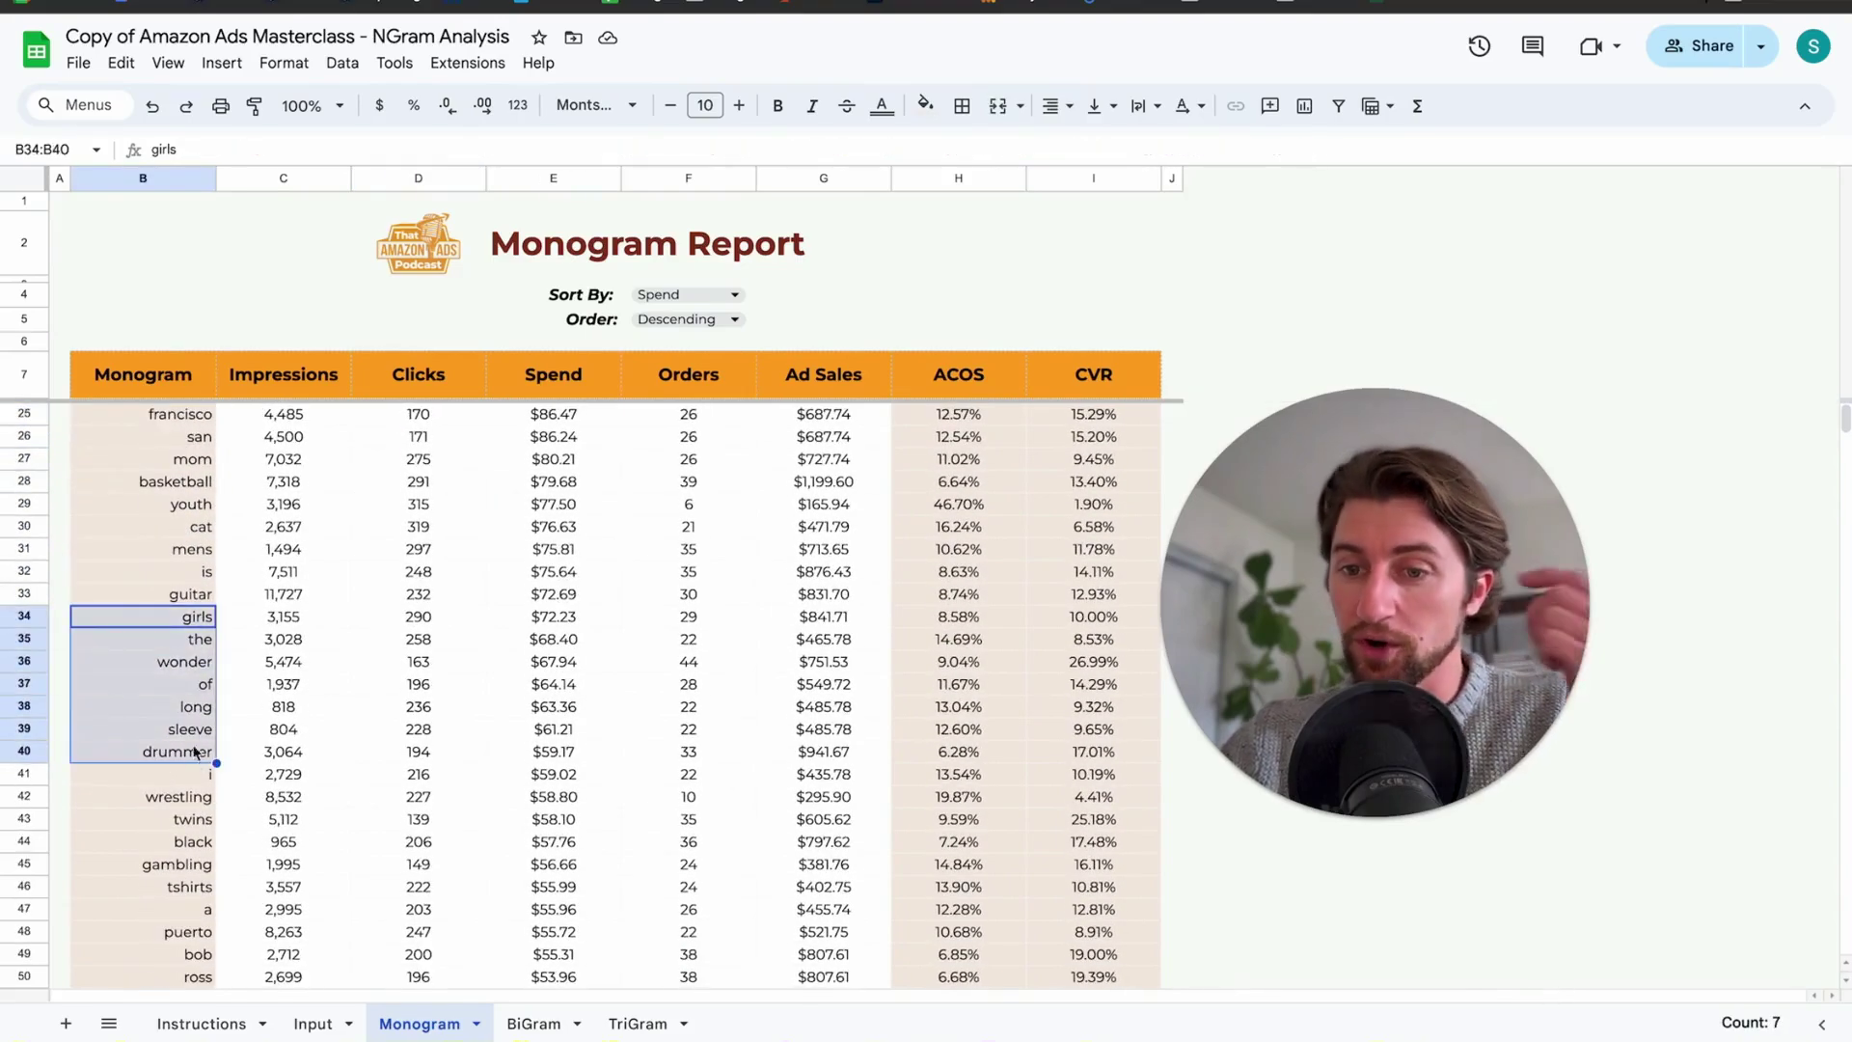
scroll(199, 672, up, 5)
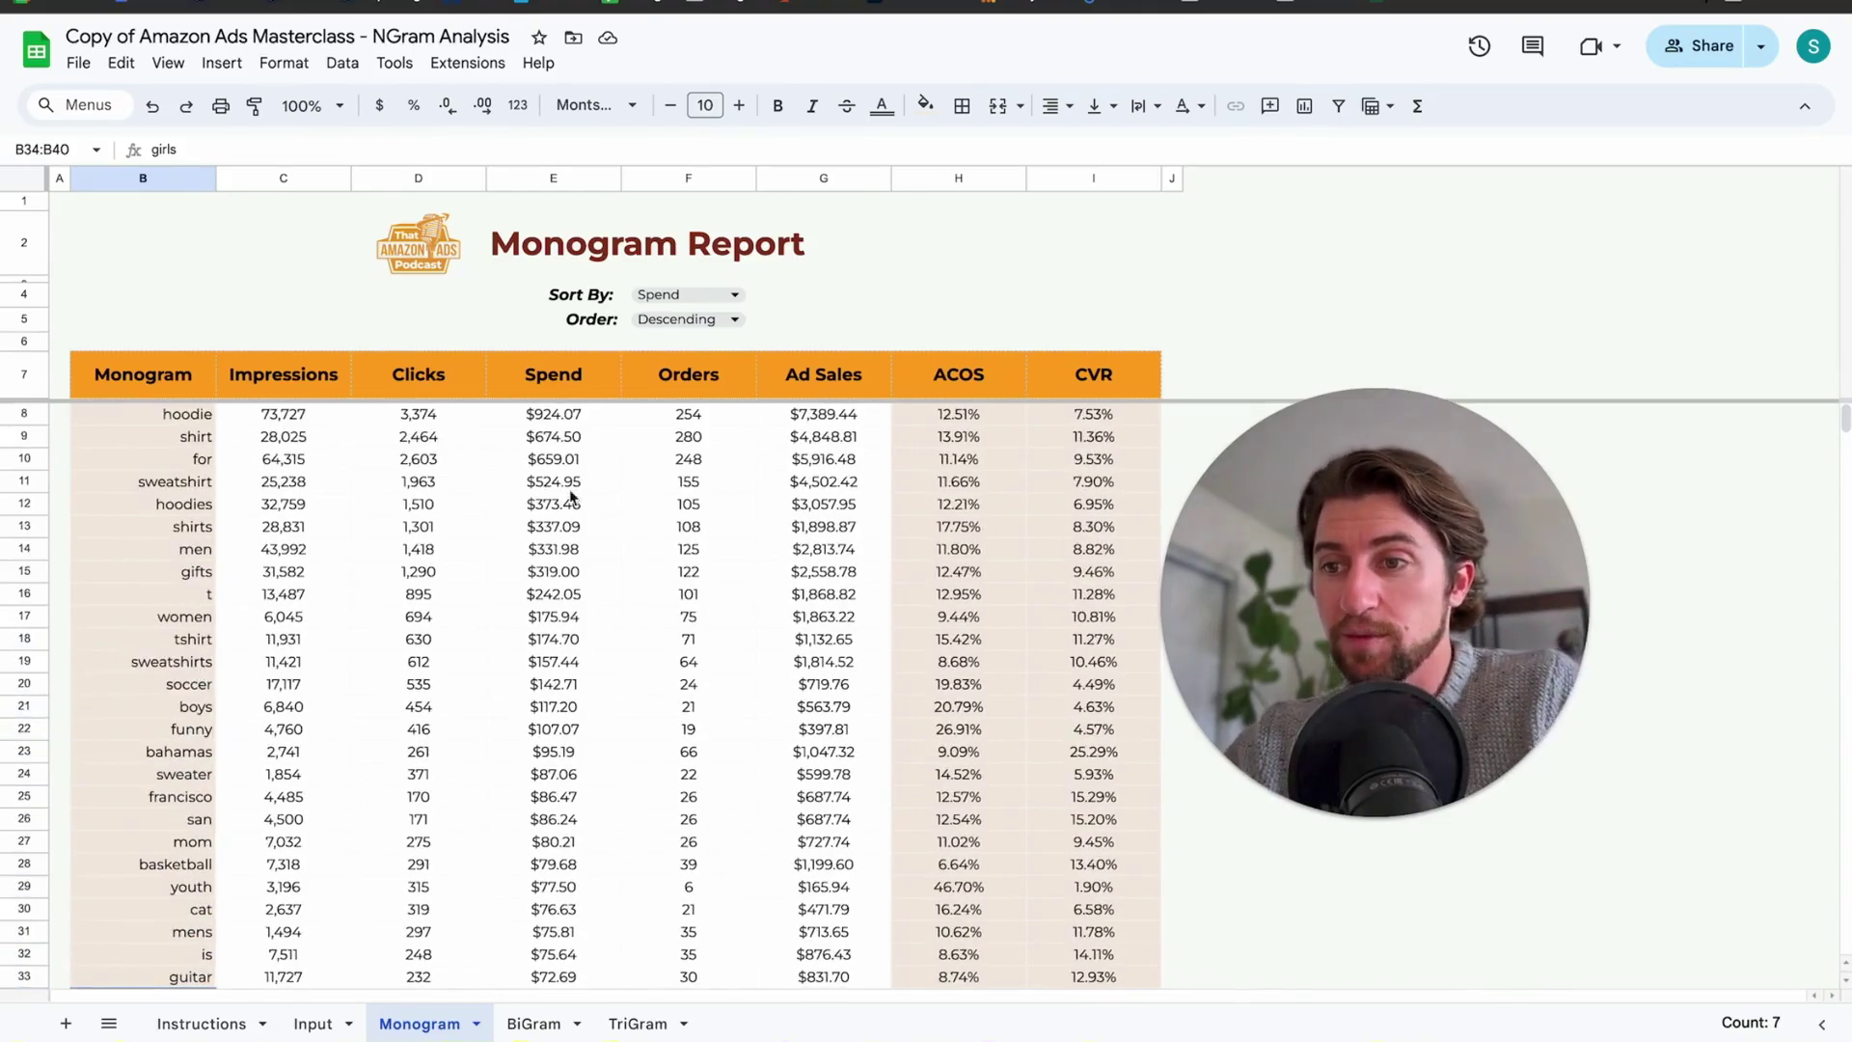
Search the Monogram sheet for "anniver" and check the Spend and Orders of the anniversary row.
click(175, 485)
key(ctrl+f)
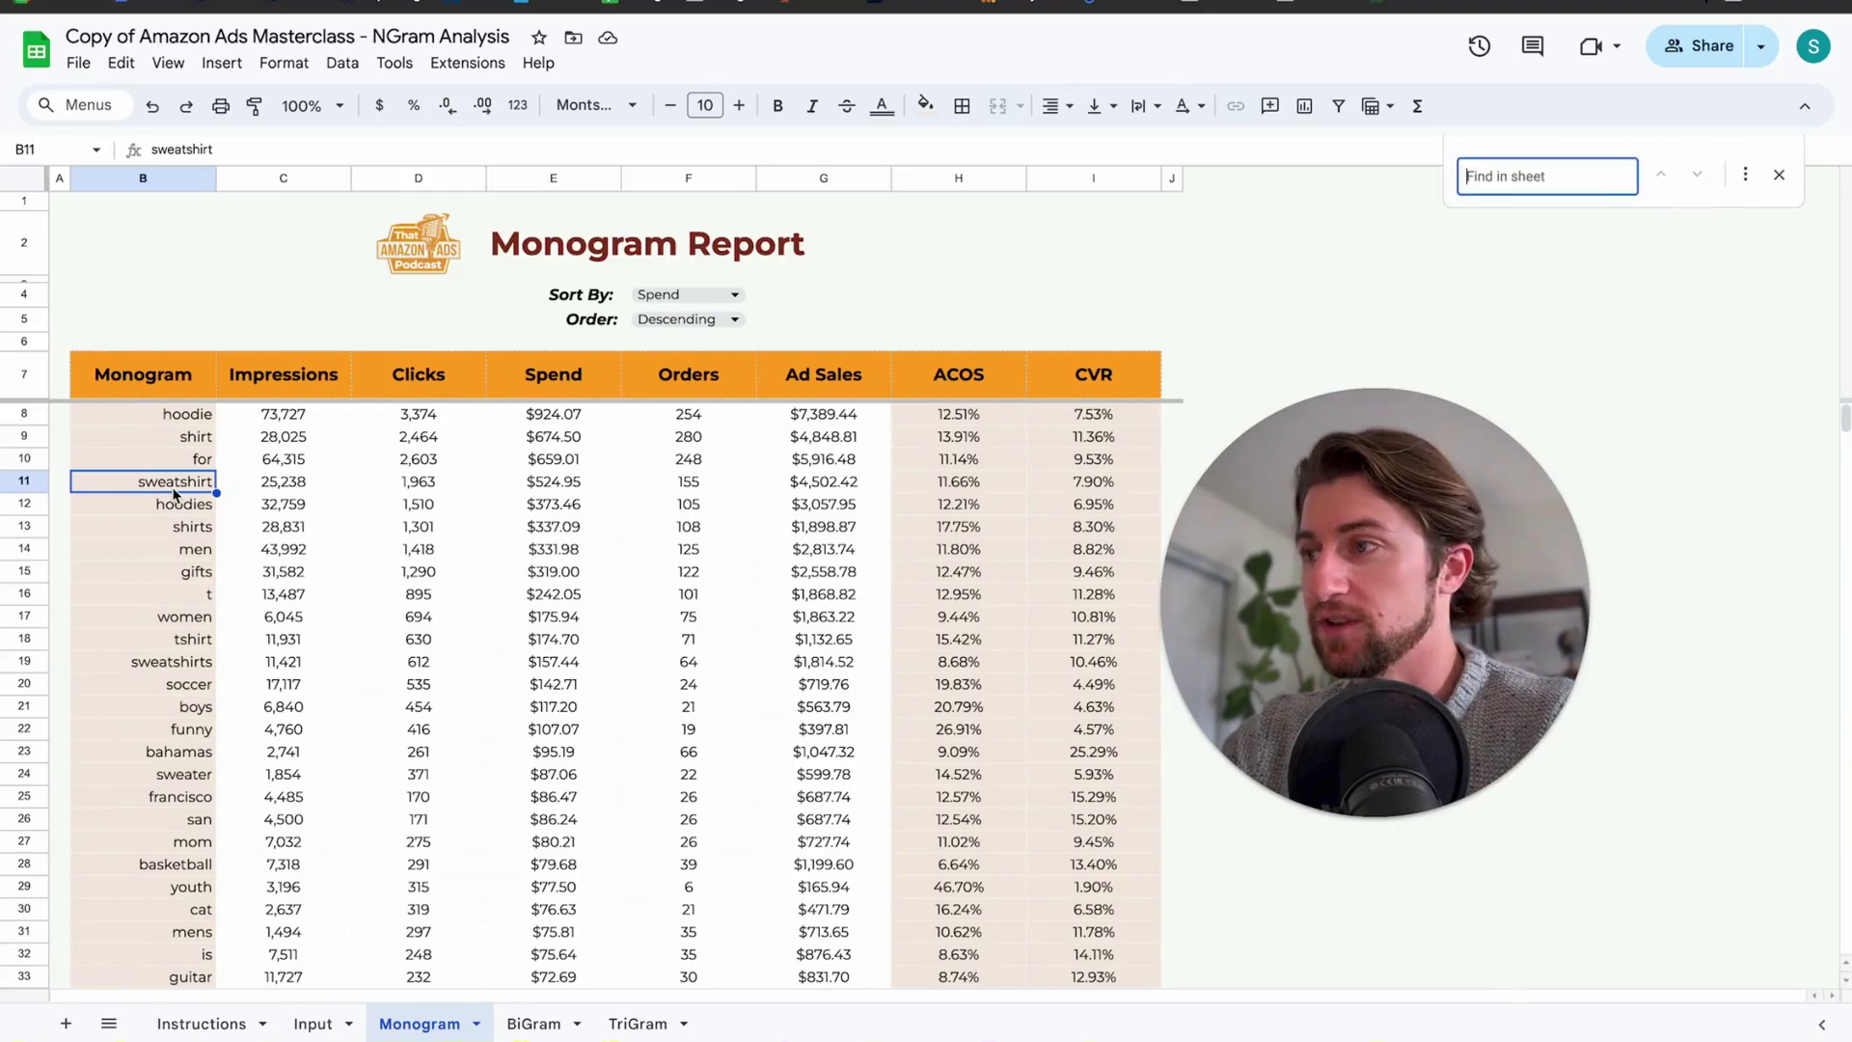
text(anniver)
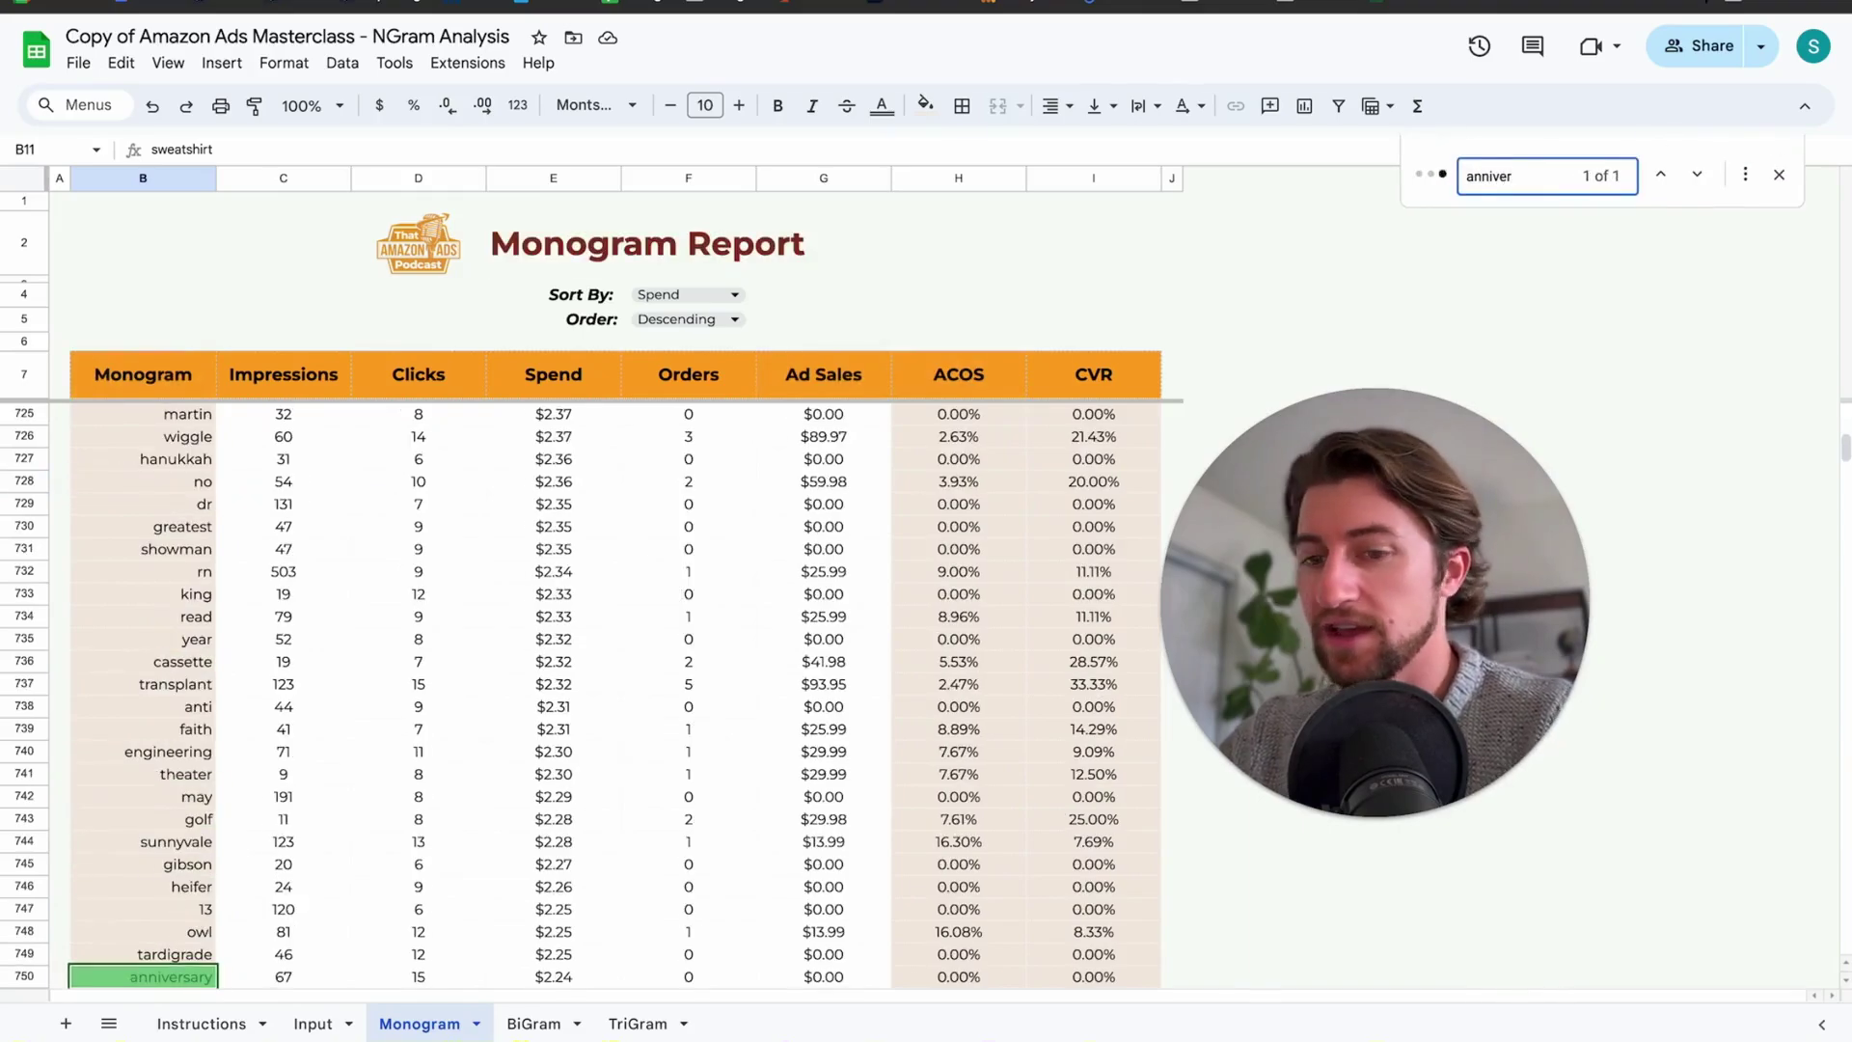
scroll(224, 800, down, 3)
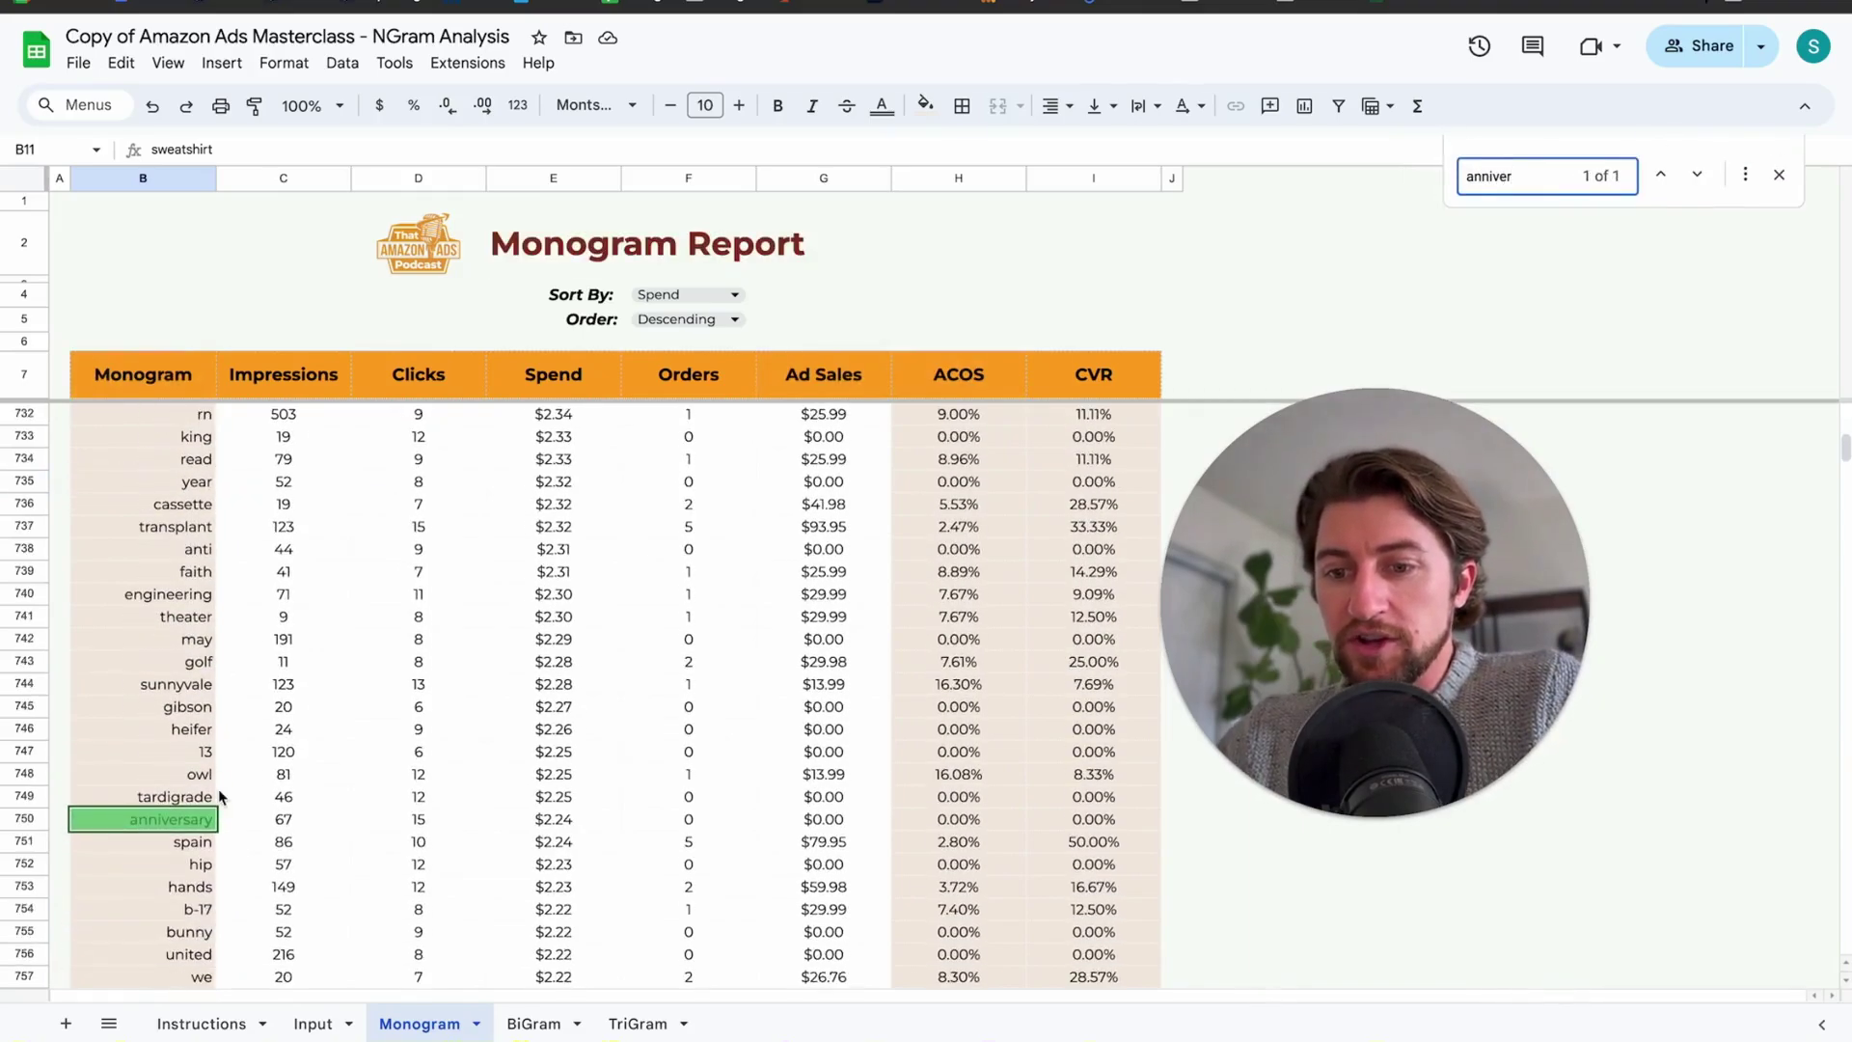
click(552, 821)
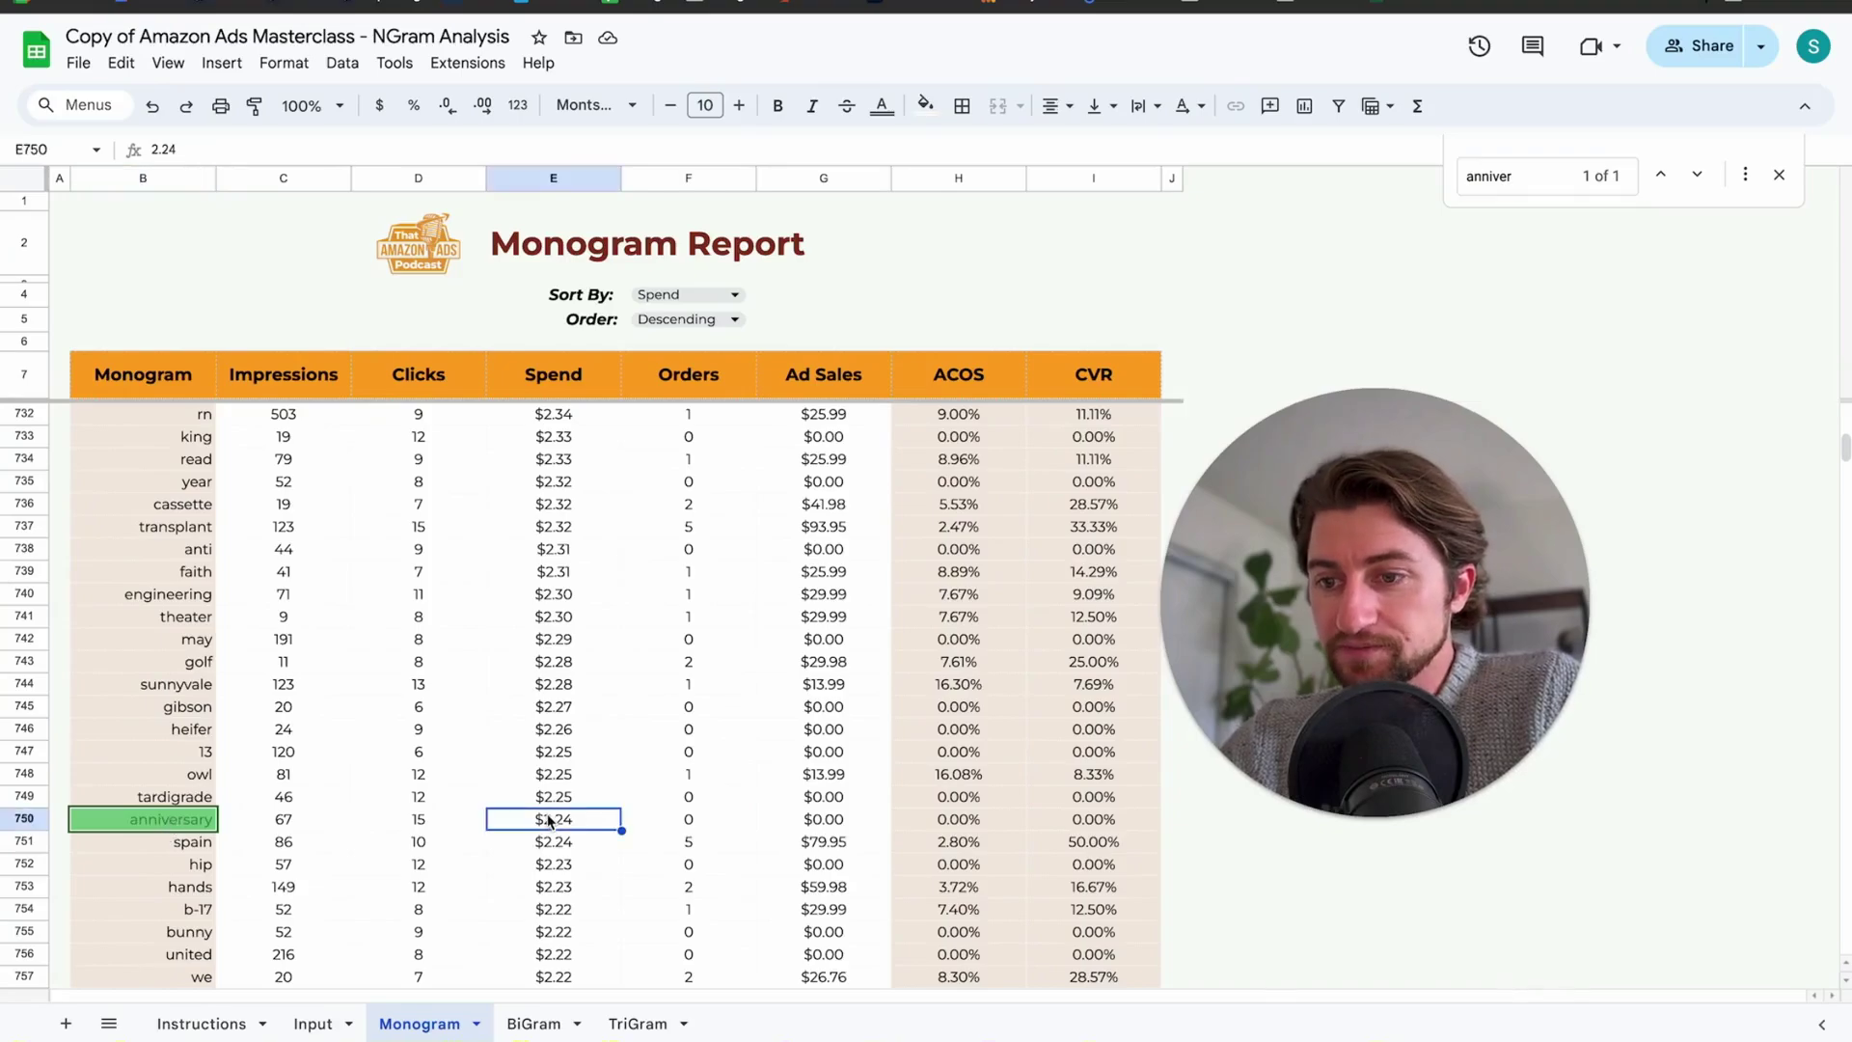
click(690, 825)
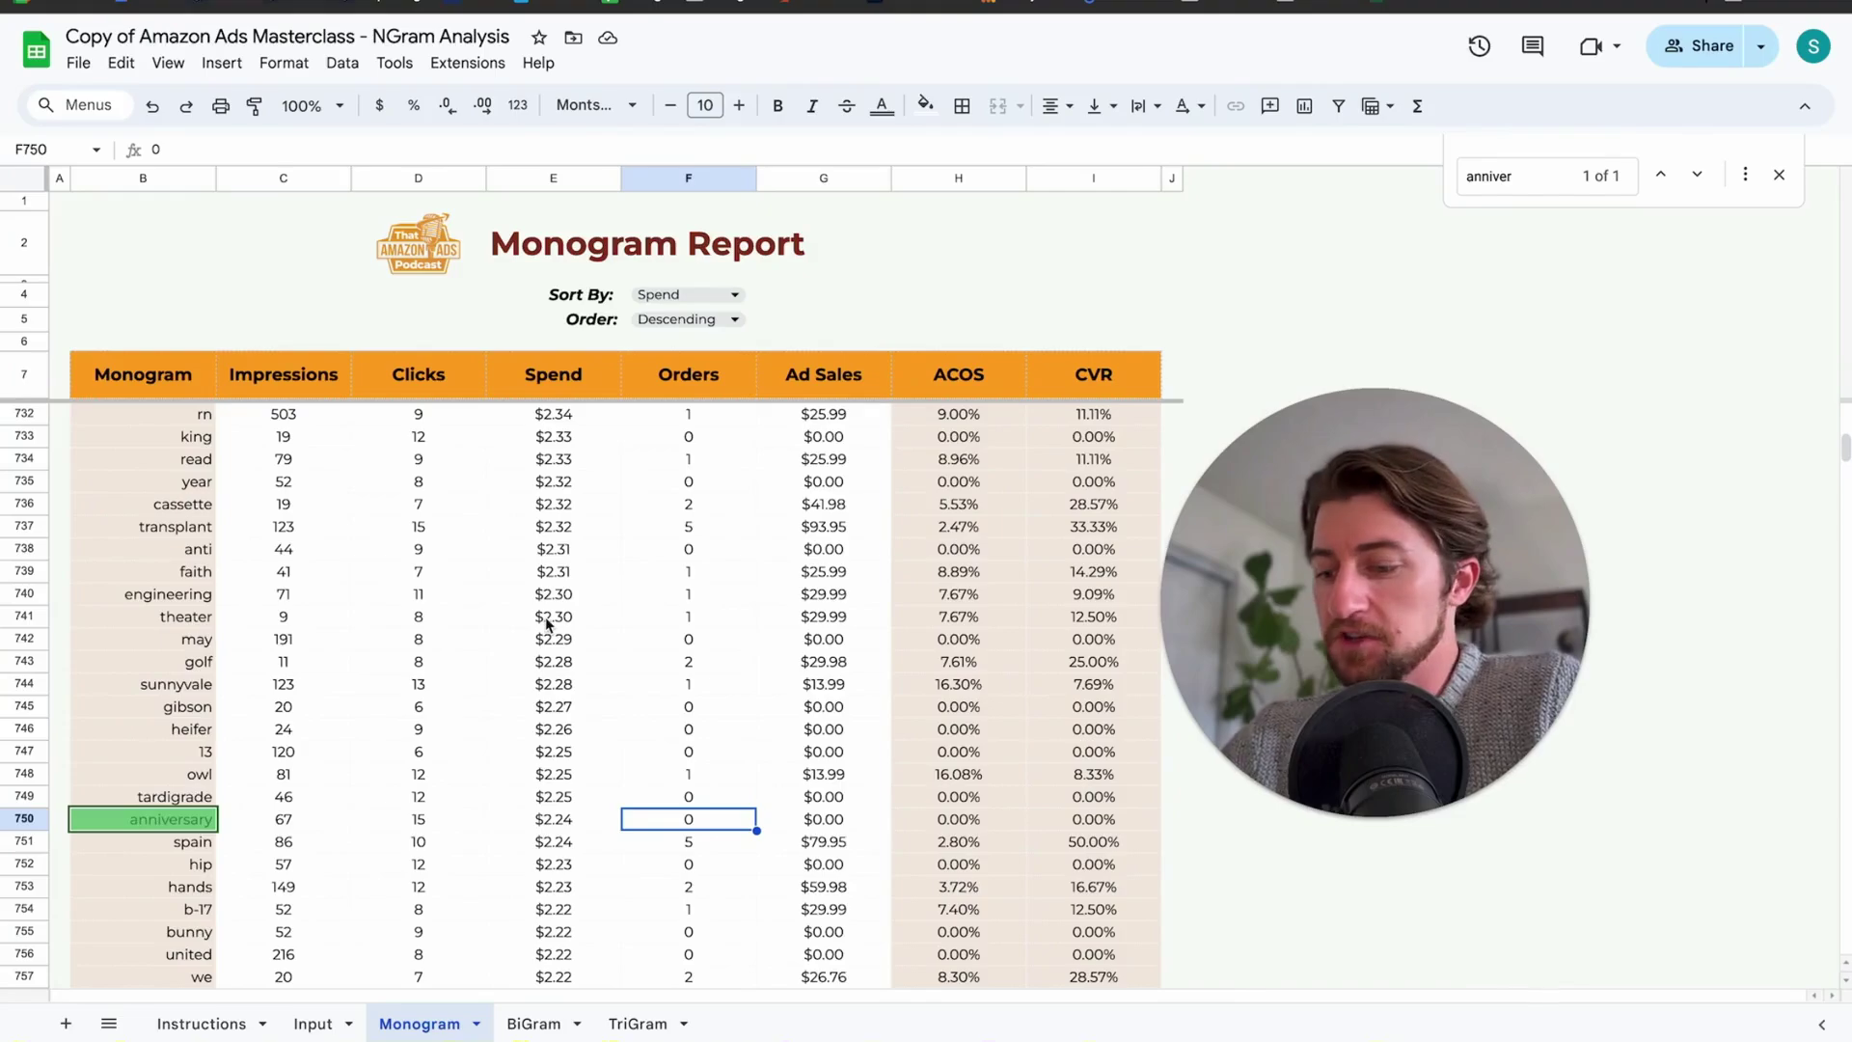
Return to the first data rows of the Monogram Report and select the Spend value for "gifts".
key(ctrl+Up)
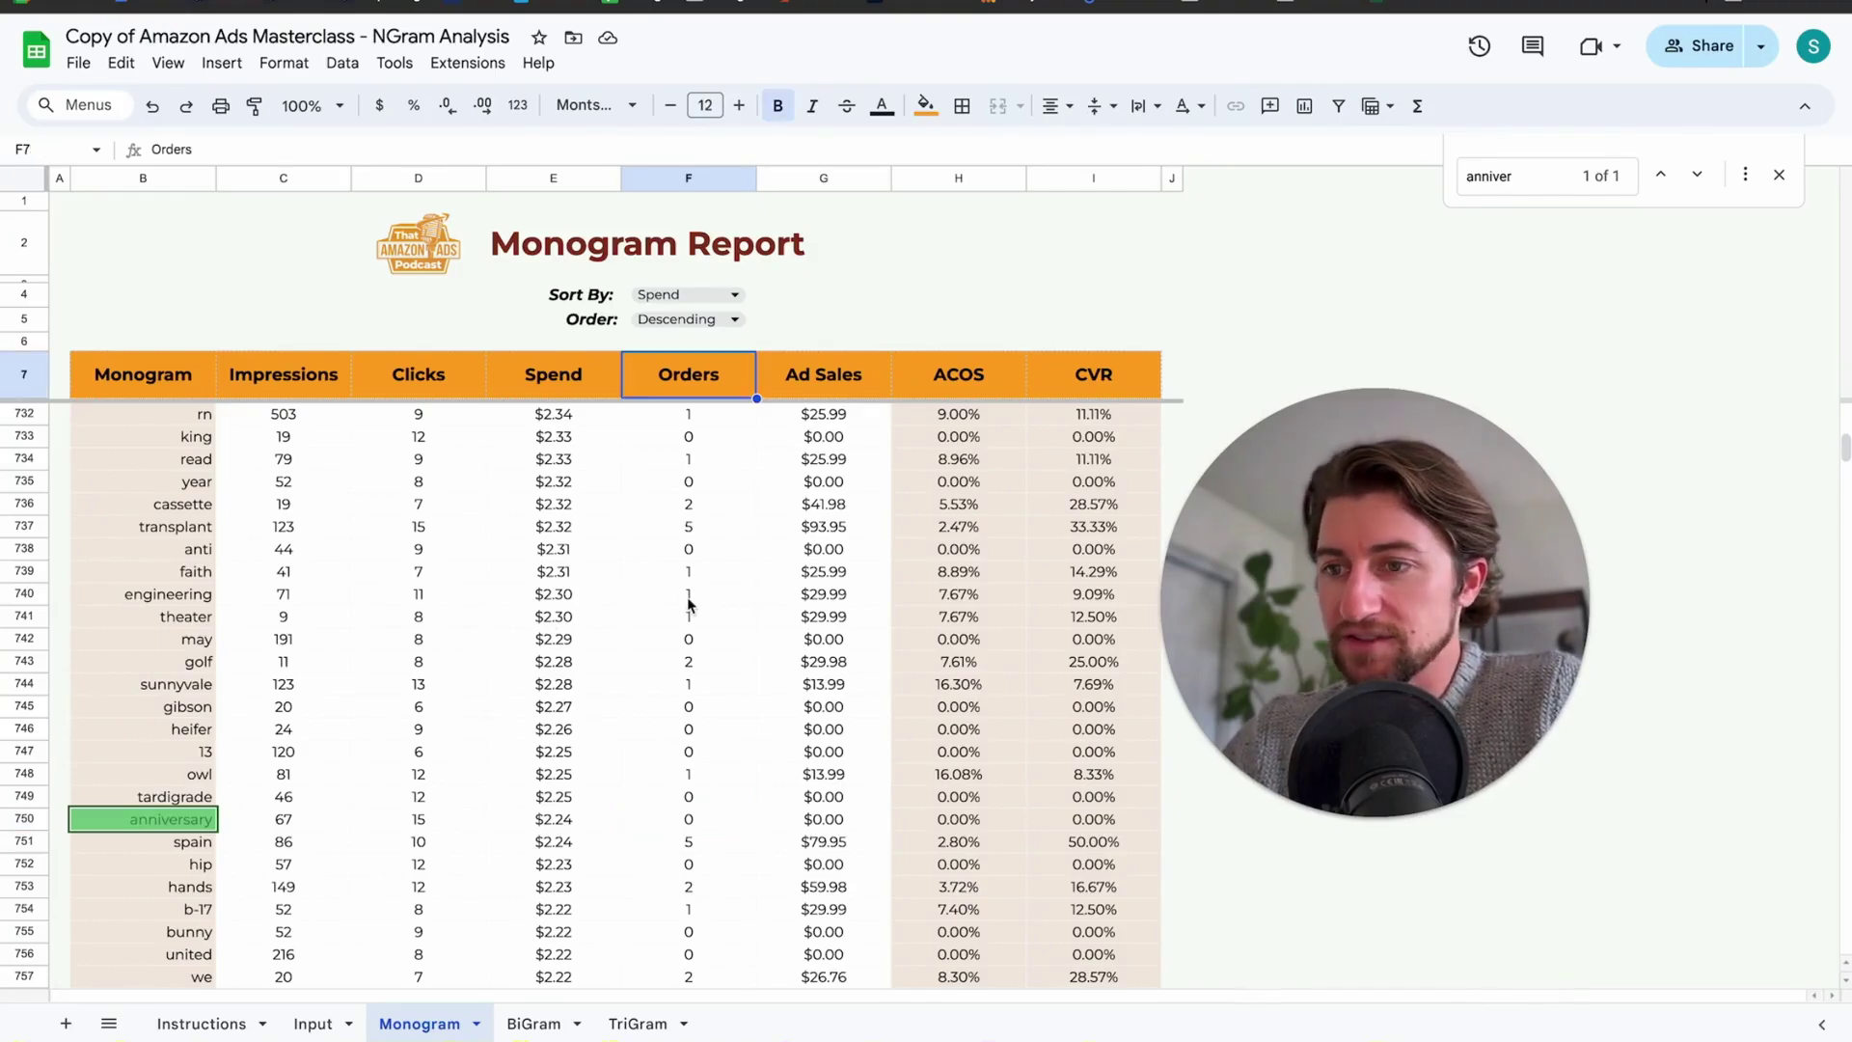
key(Down)
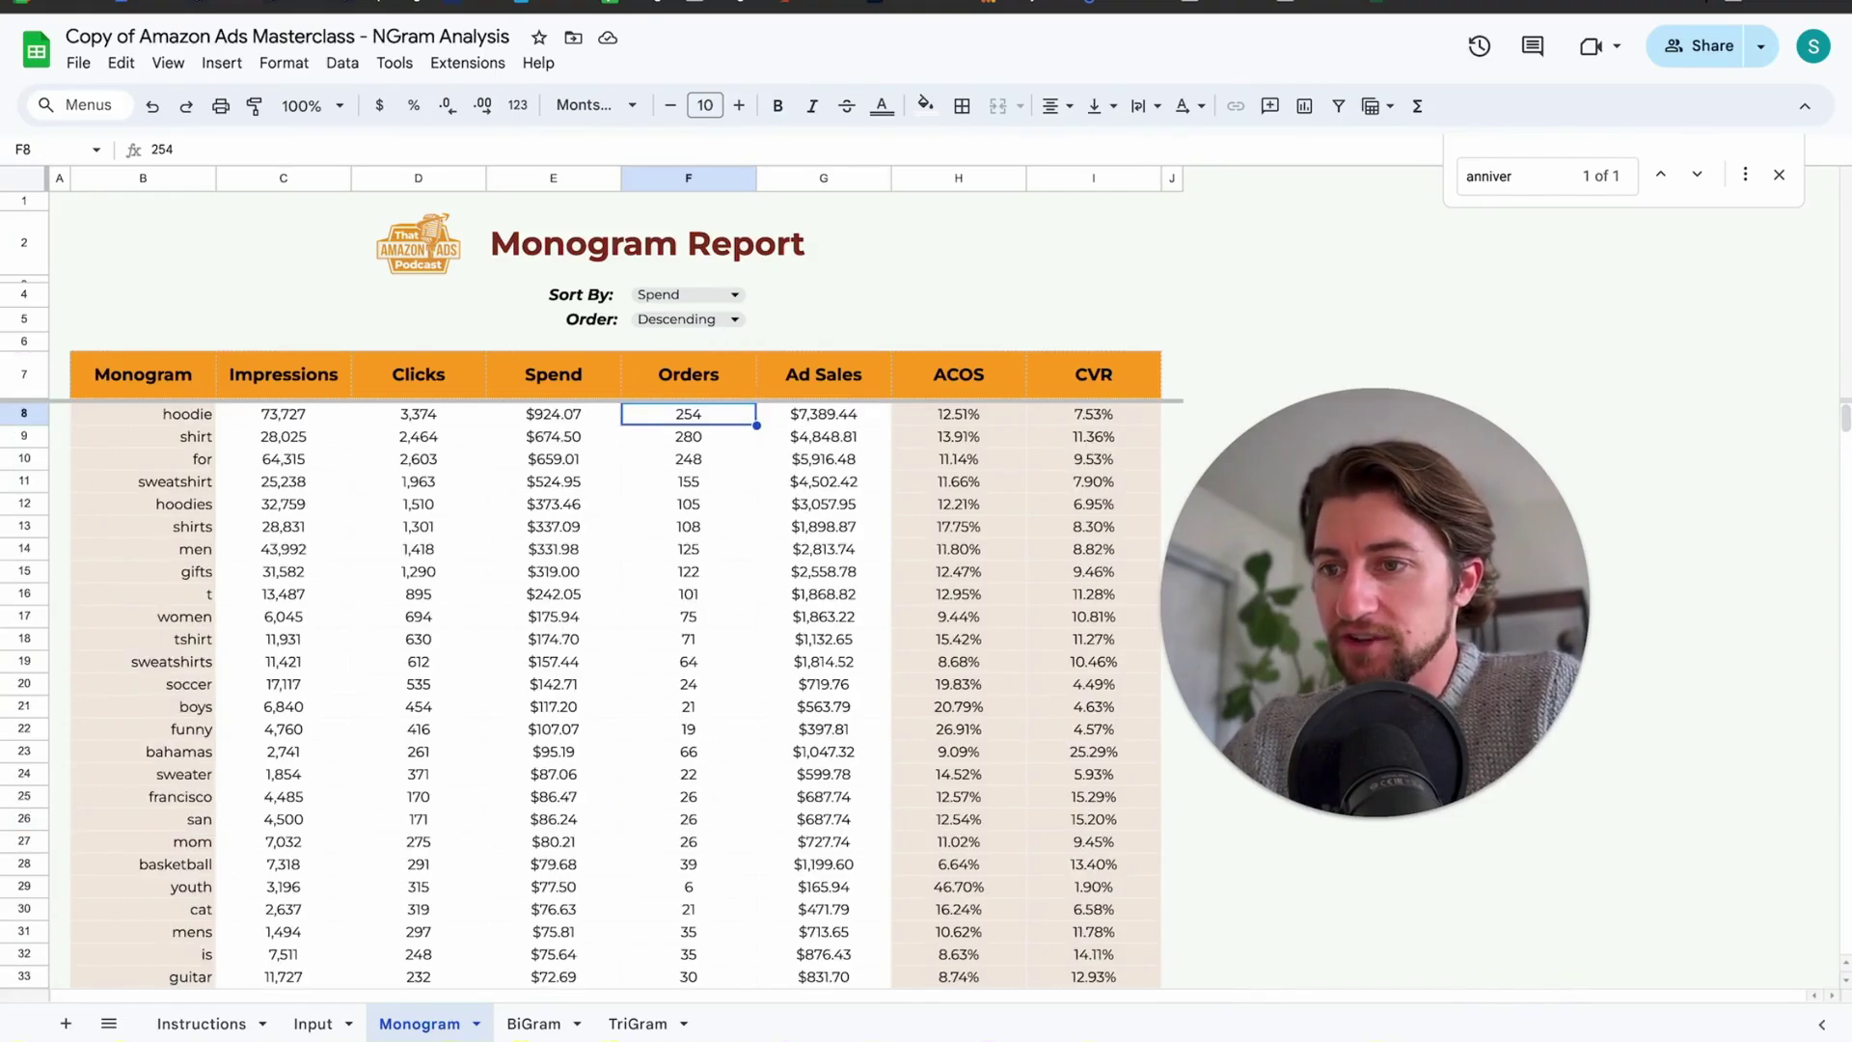
click(610, 576)
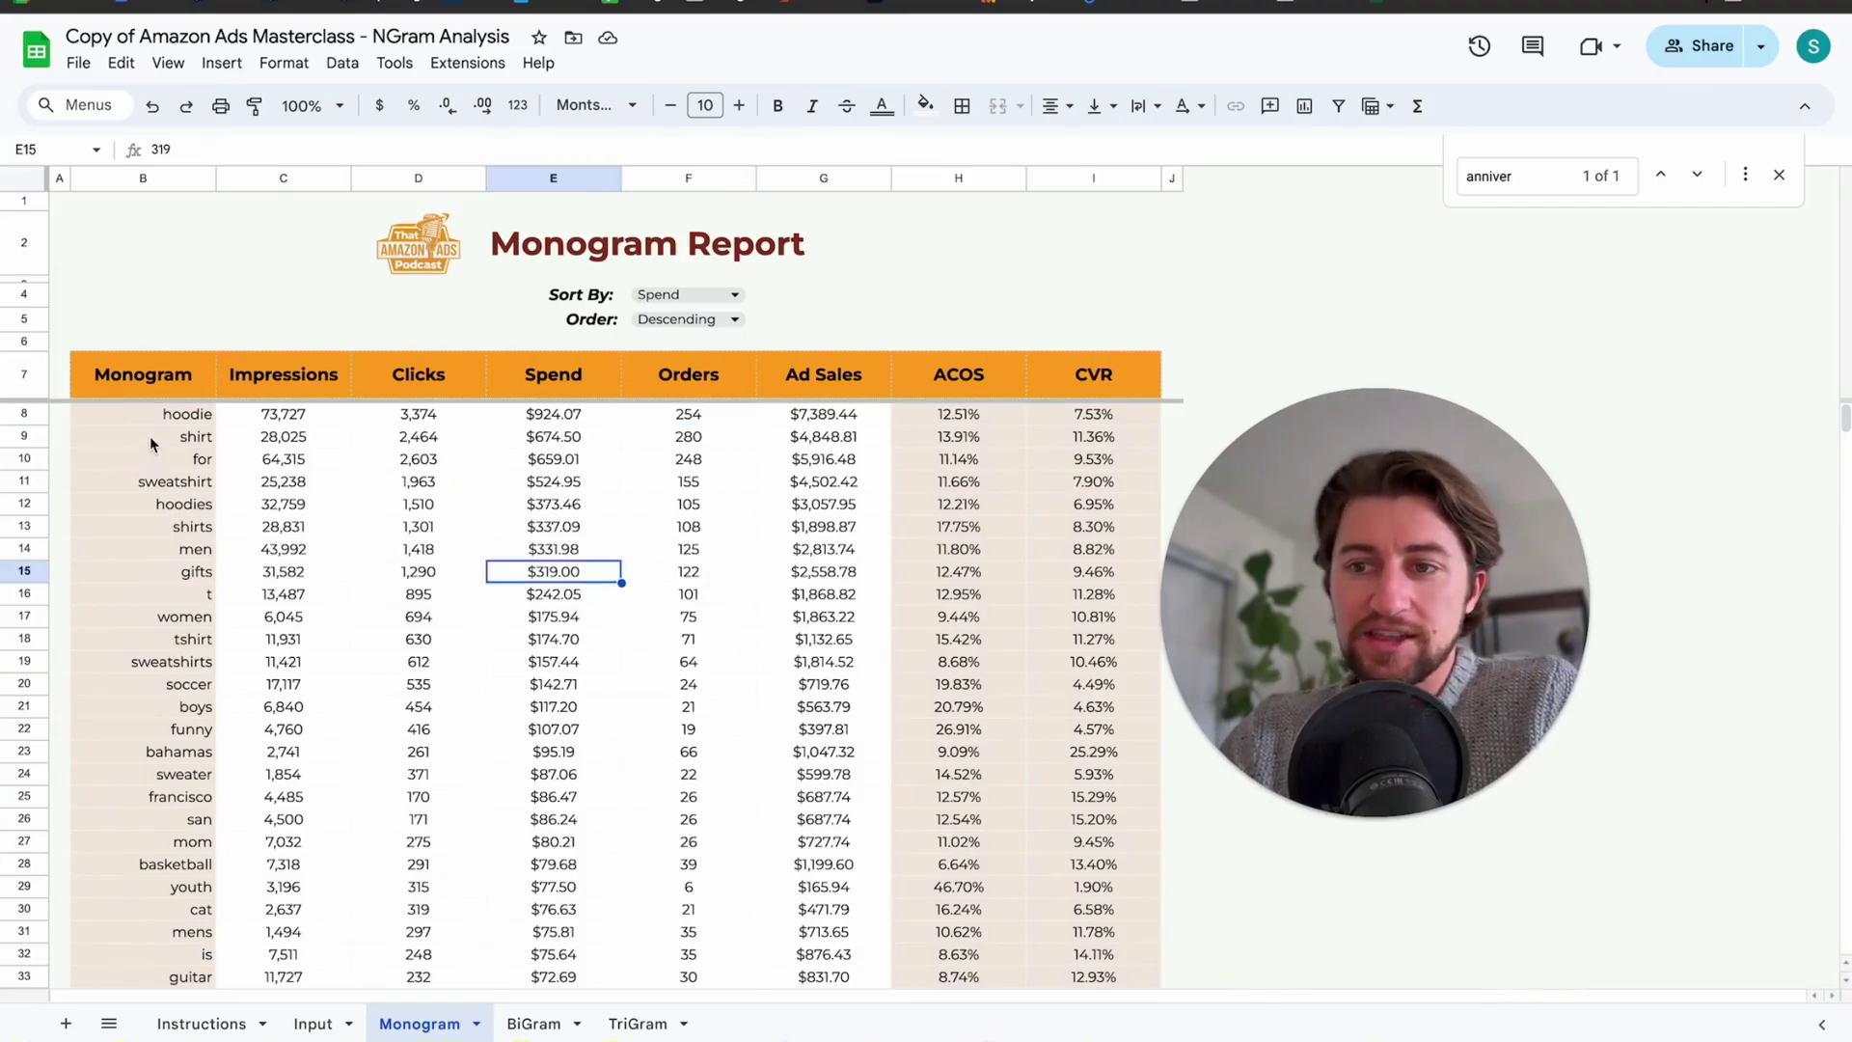
Sort the Monogram Report by ACOS, keeping the descending order.
click(685, 294)
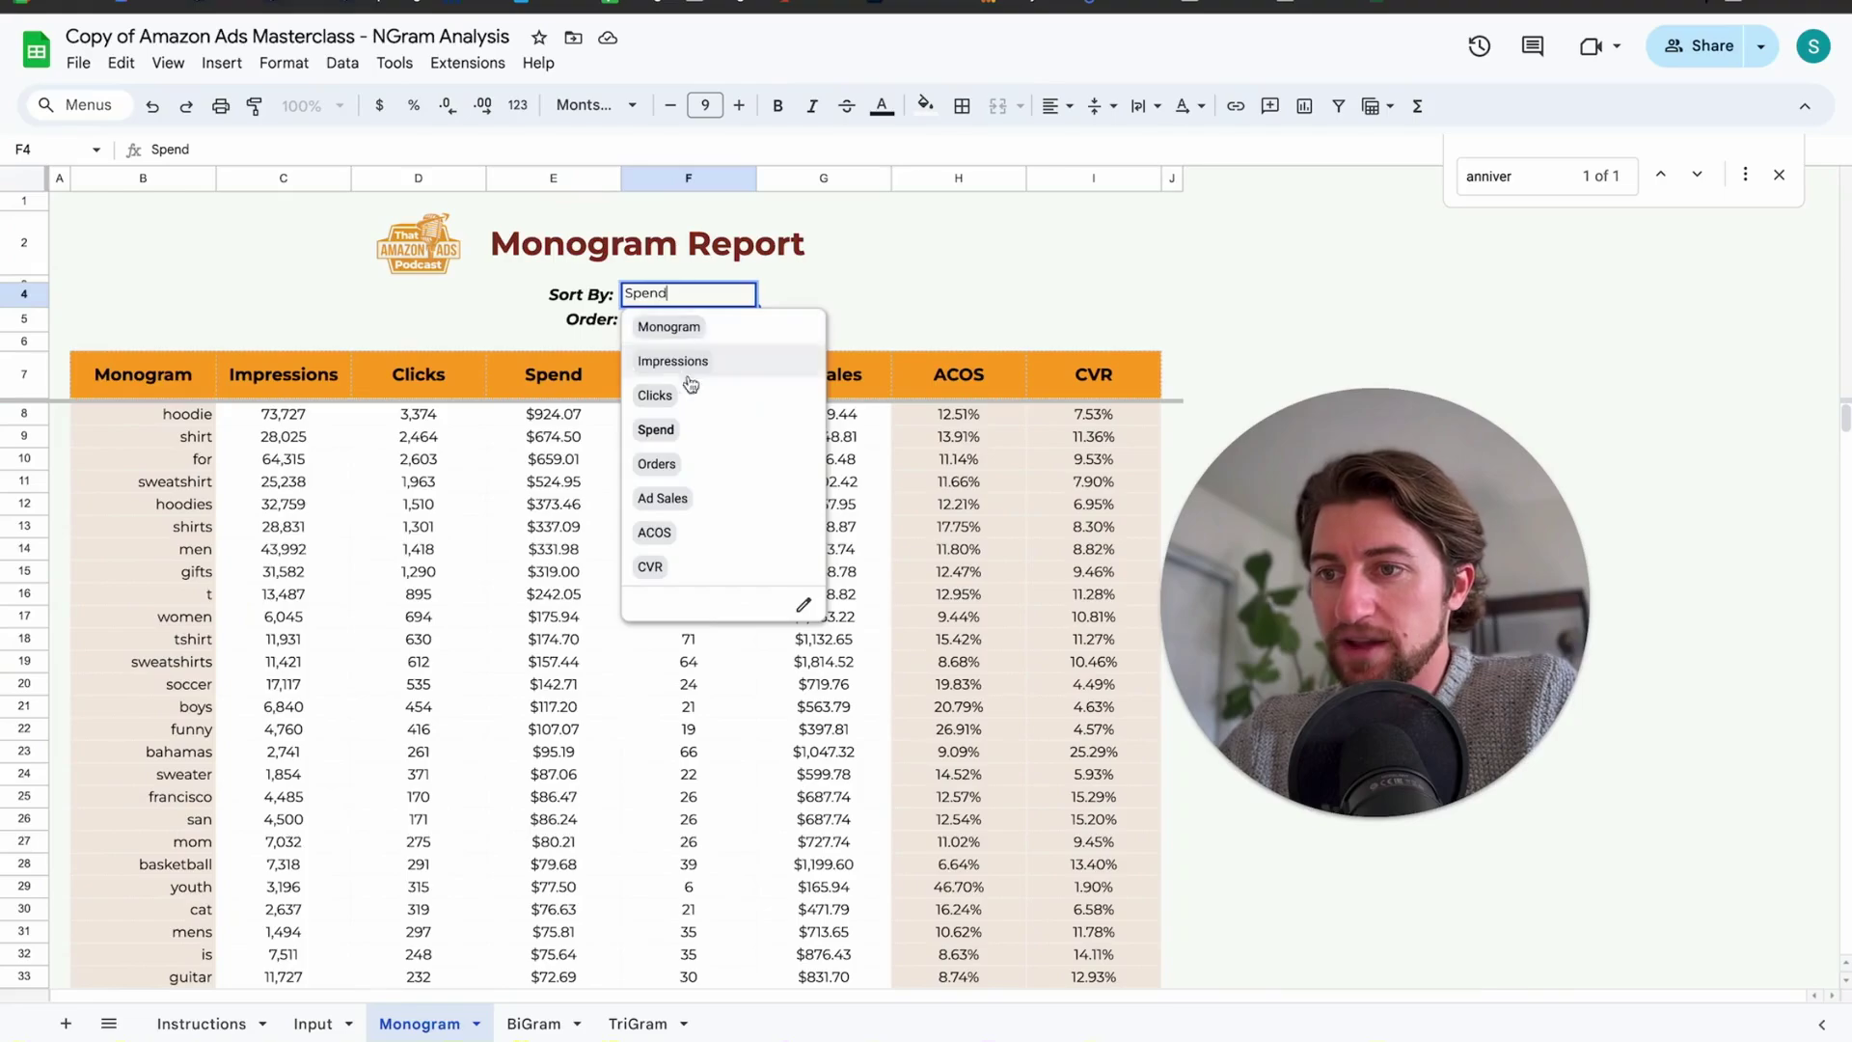
click(656, 531)
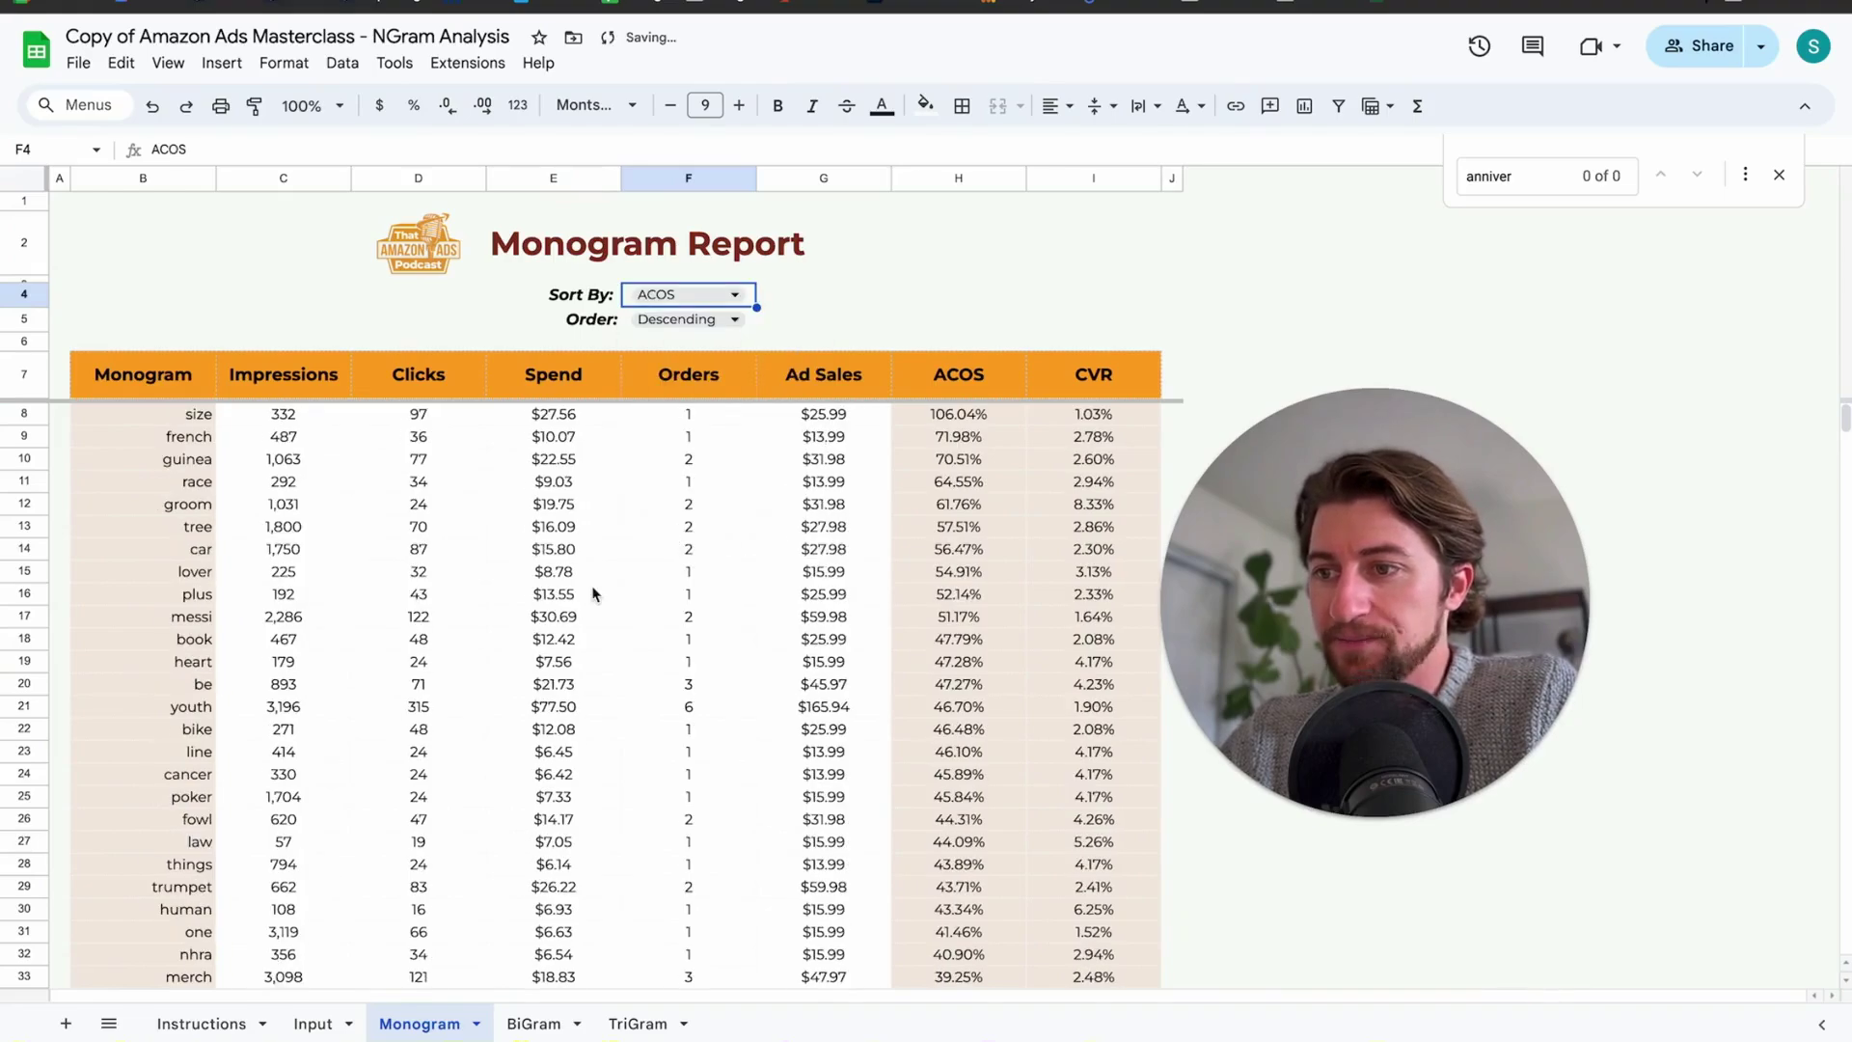
click(594, 594)
Examine the metrics of the word "size" in row 8, from Impressions through Ad Sales, ACOS and CVR.
drag(137, 421, 892, 405)
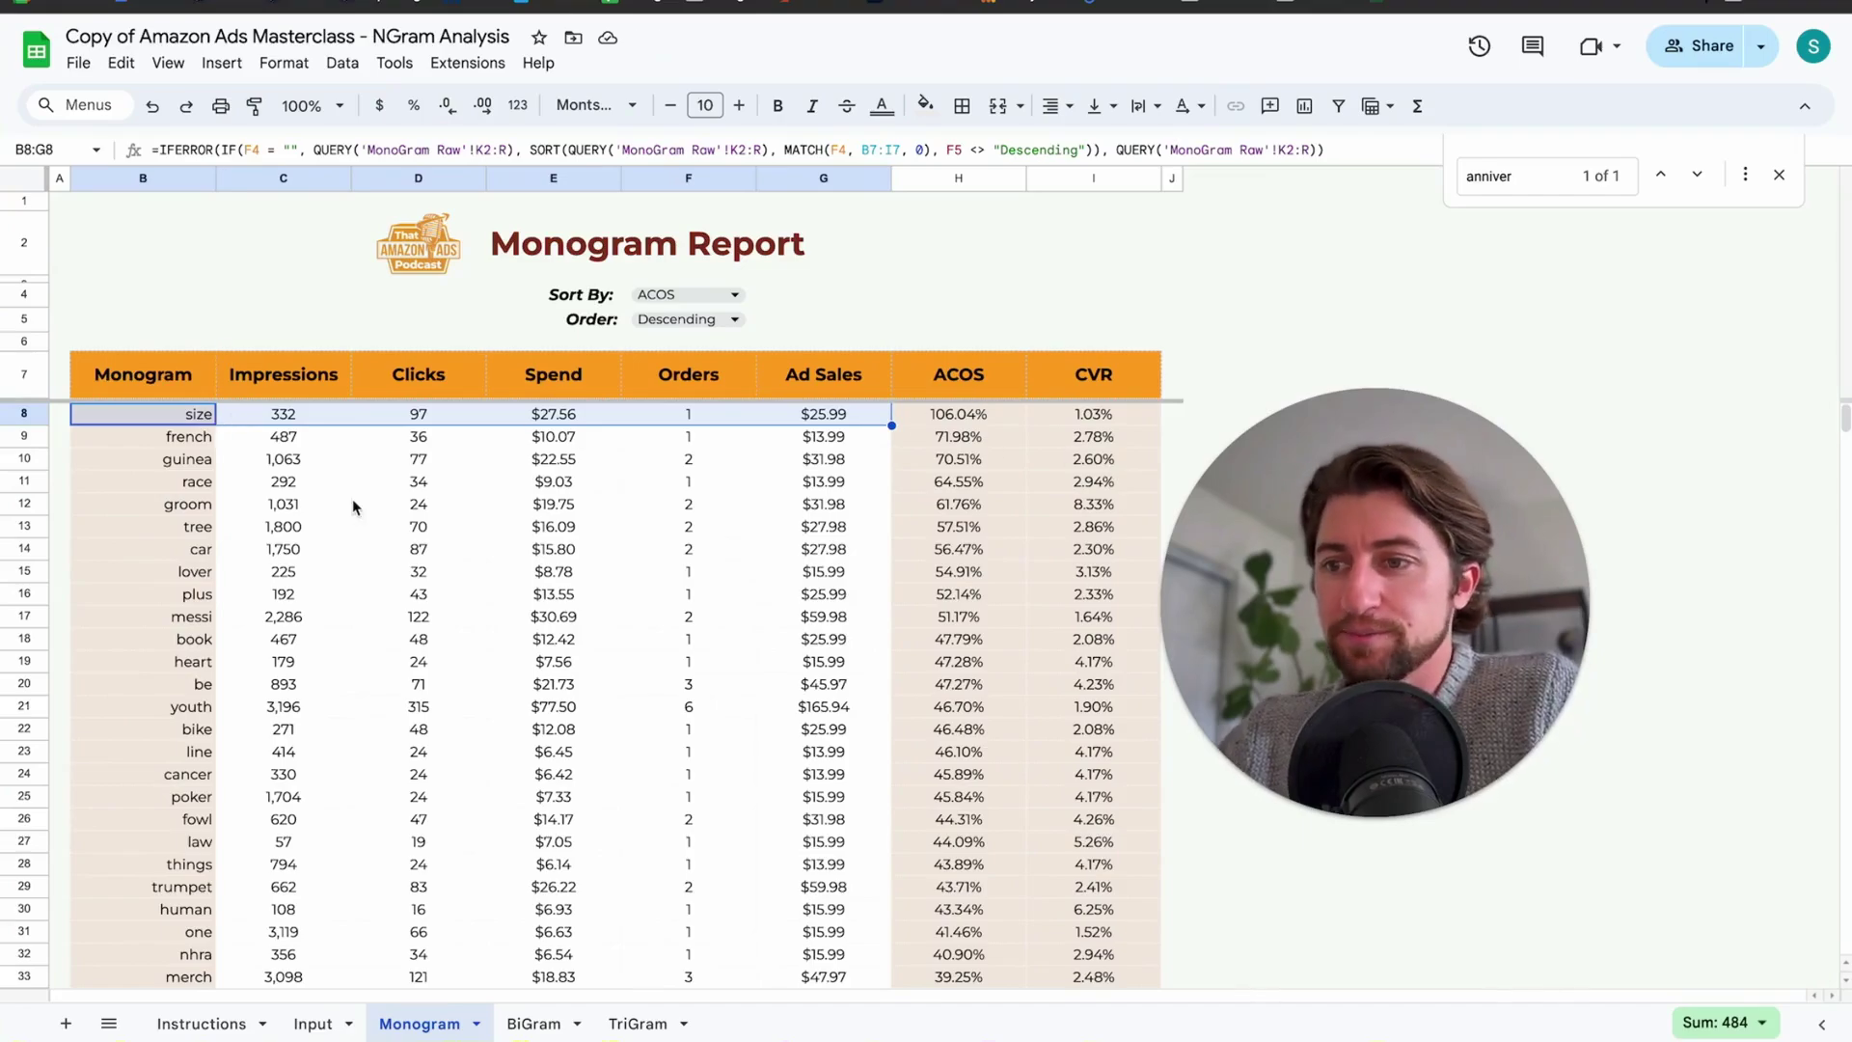
click(184, 420)
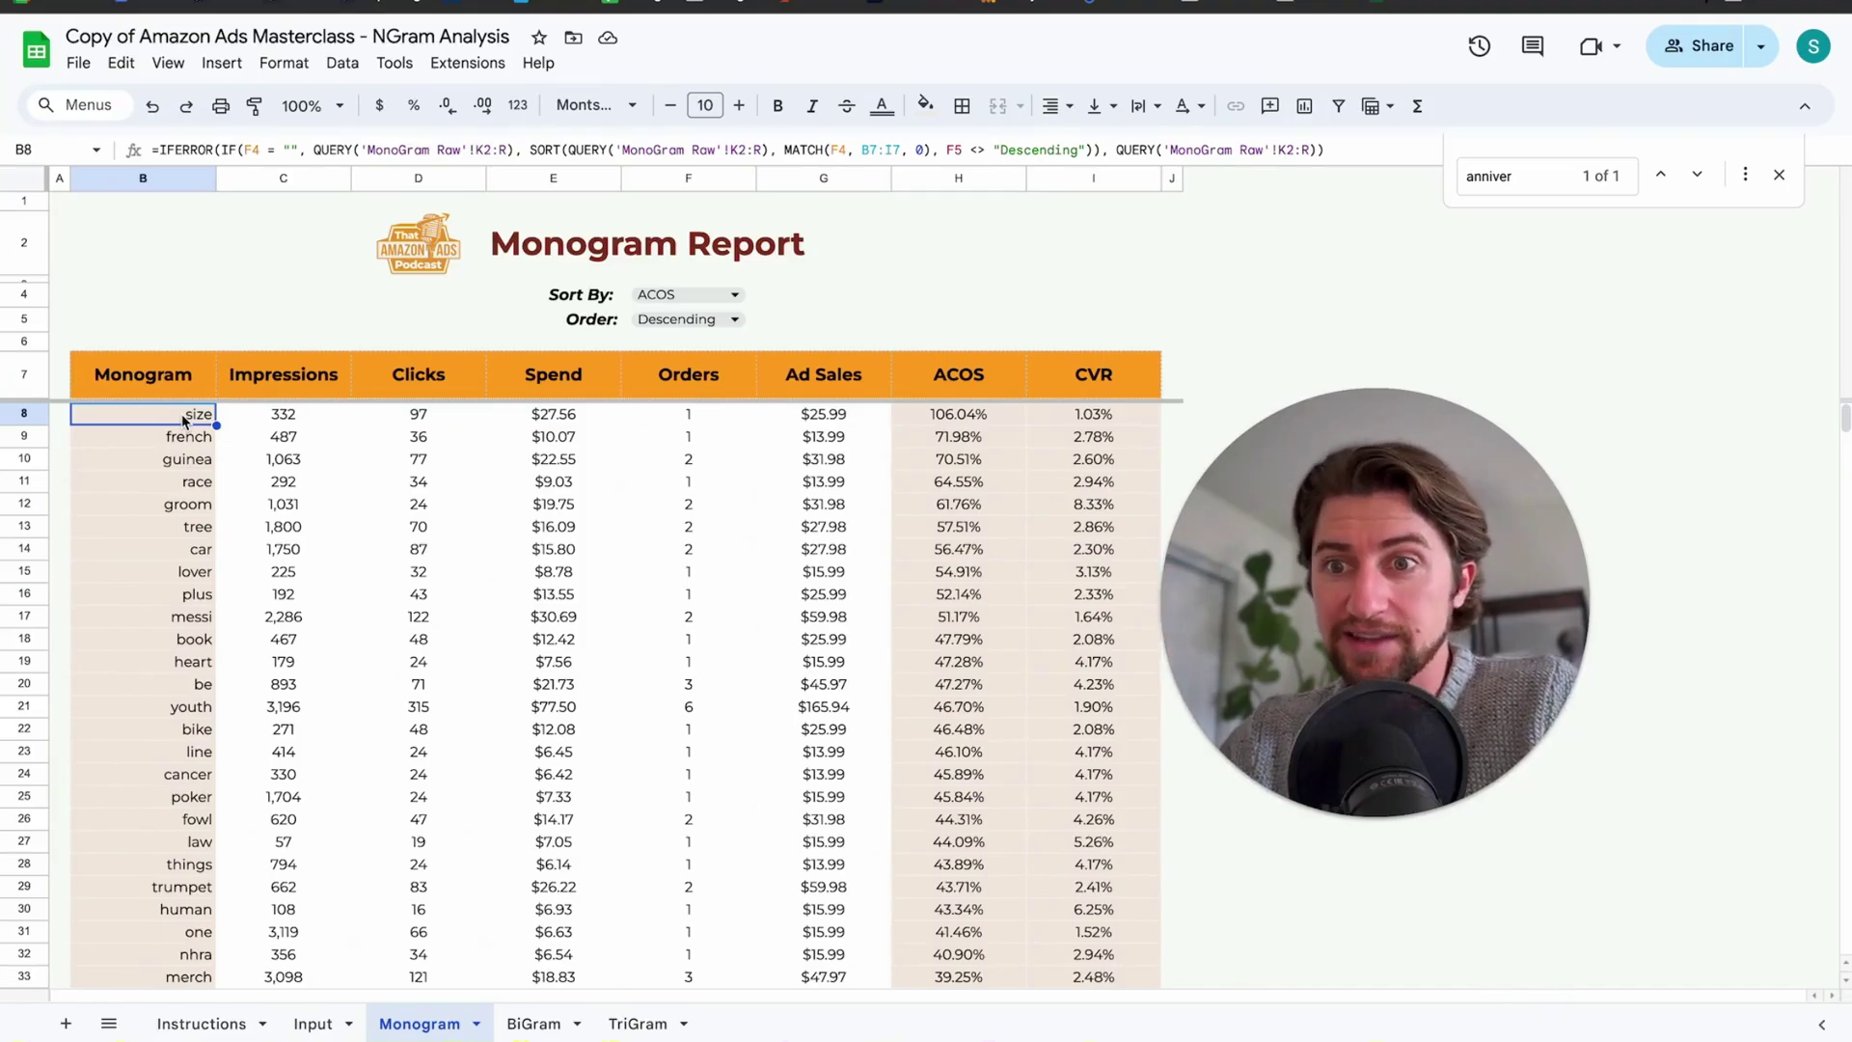
click(993, 420)
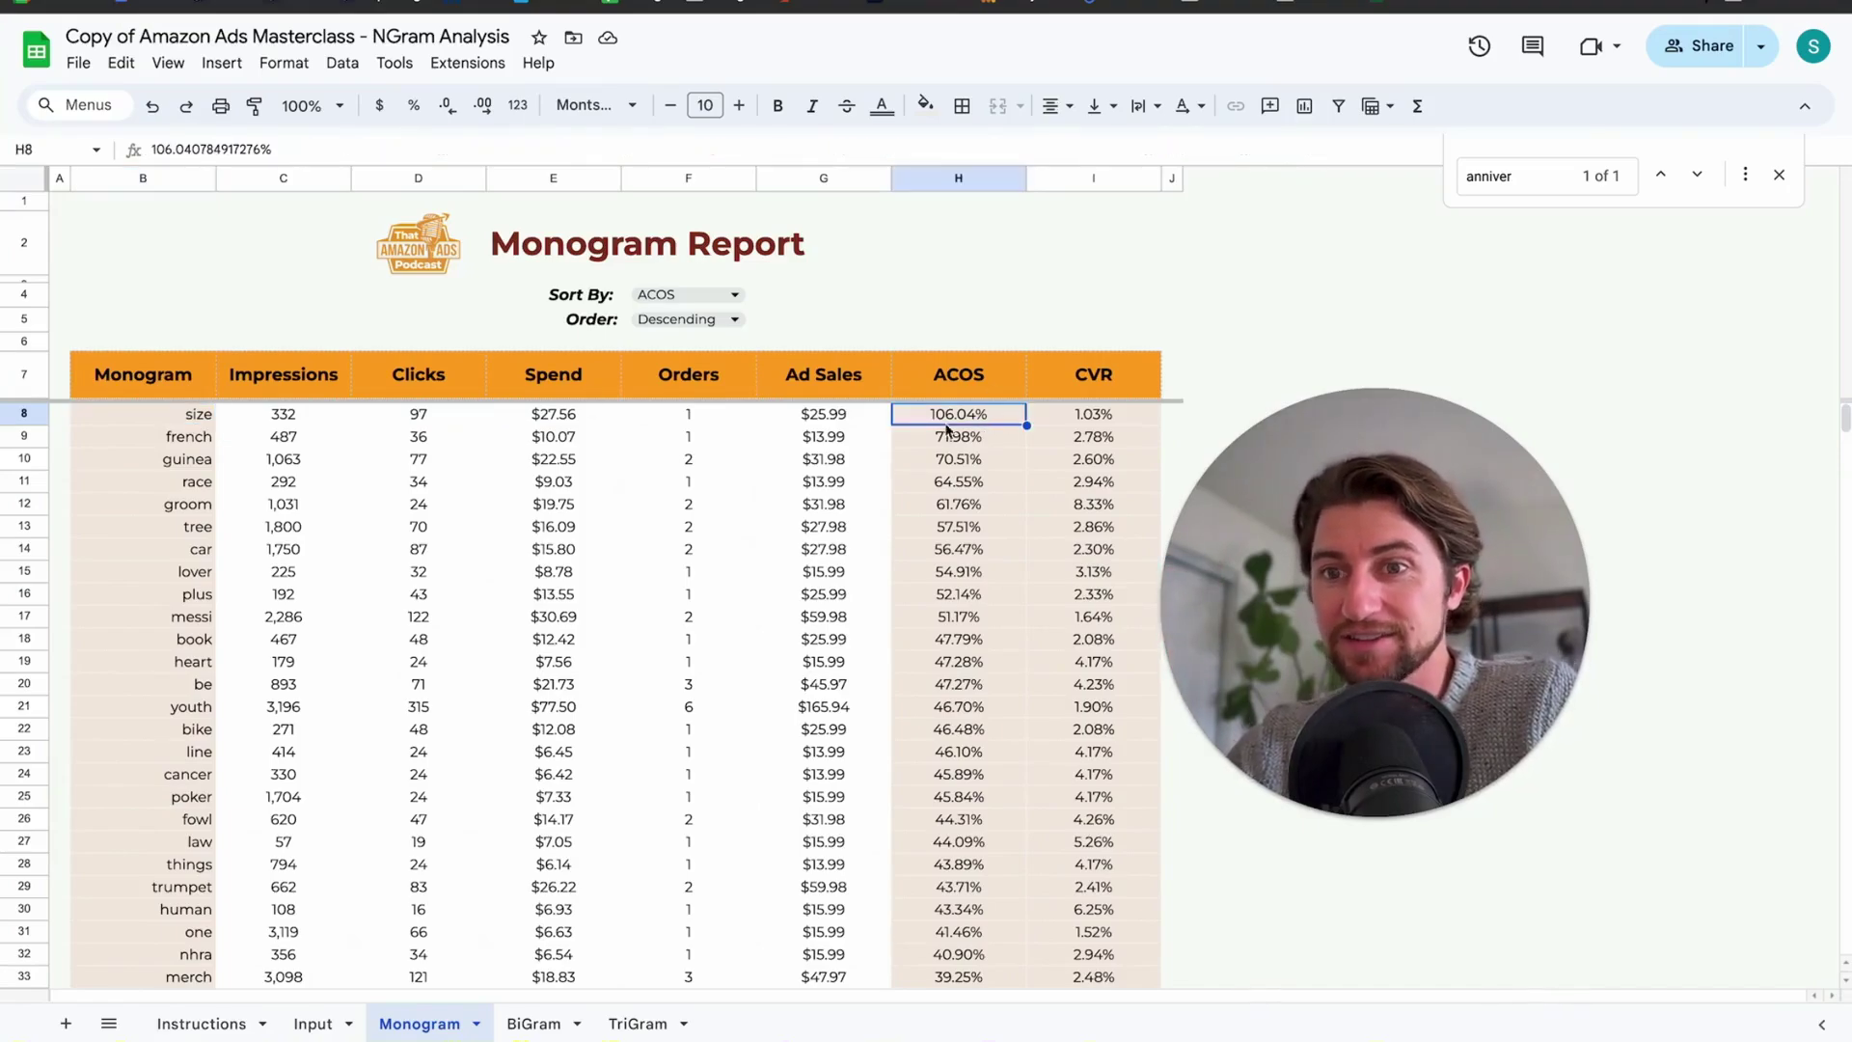
drag(139, 417, 818, 413)
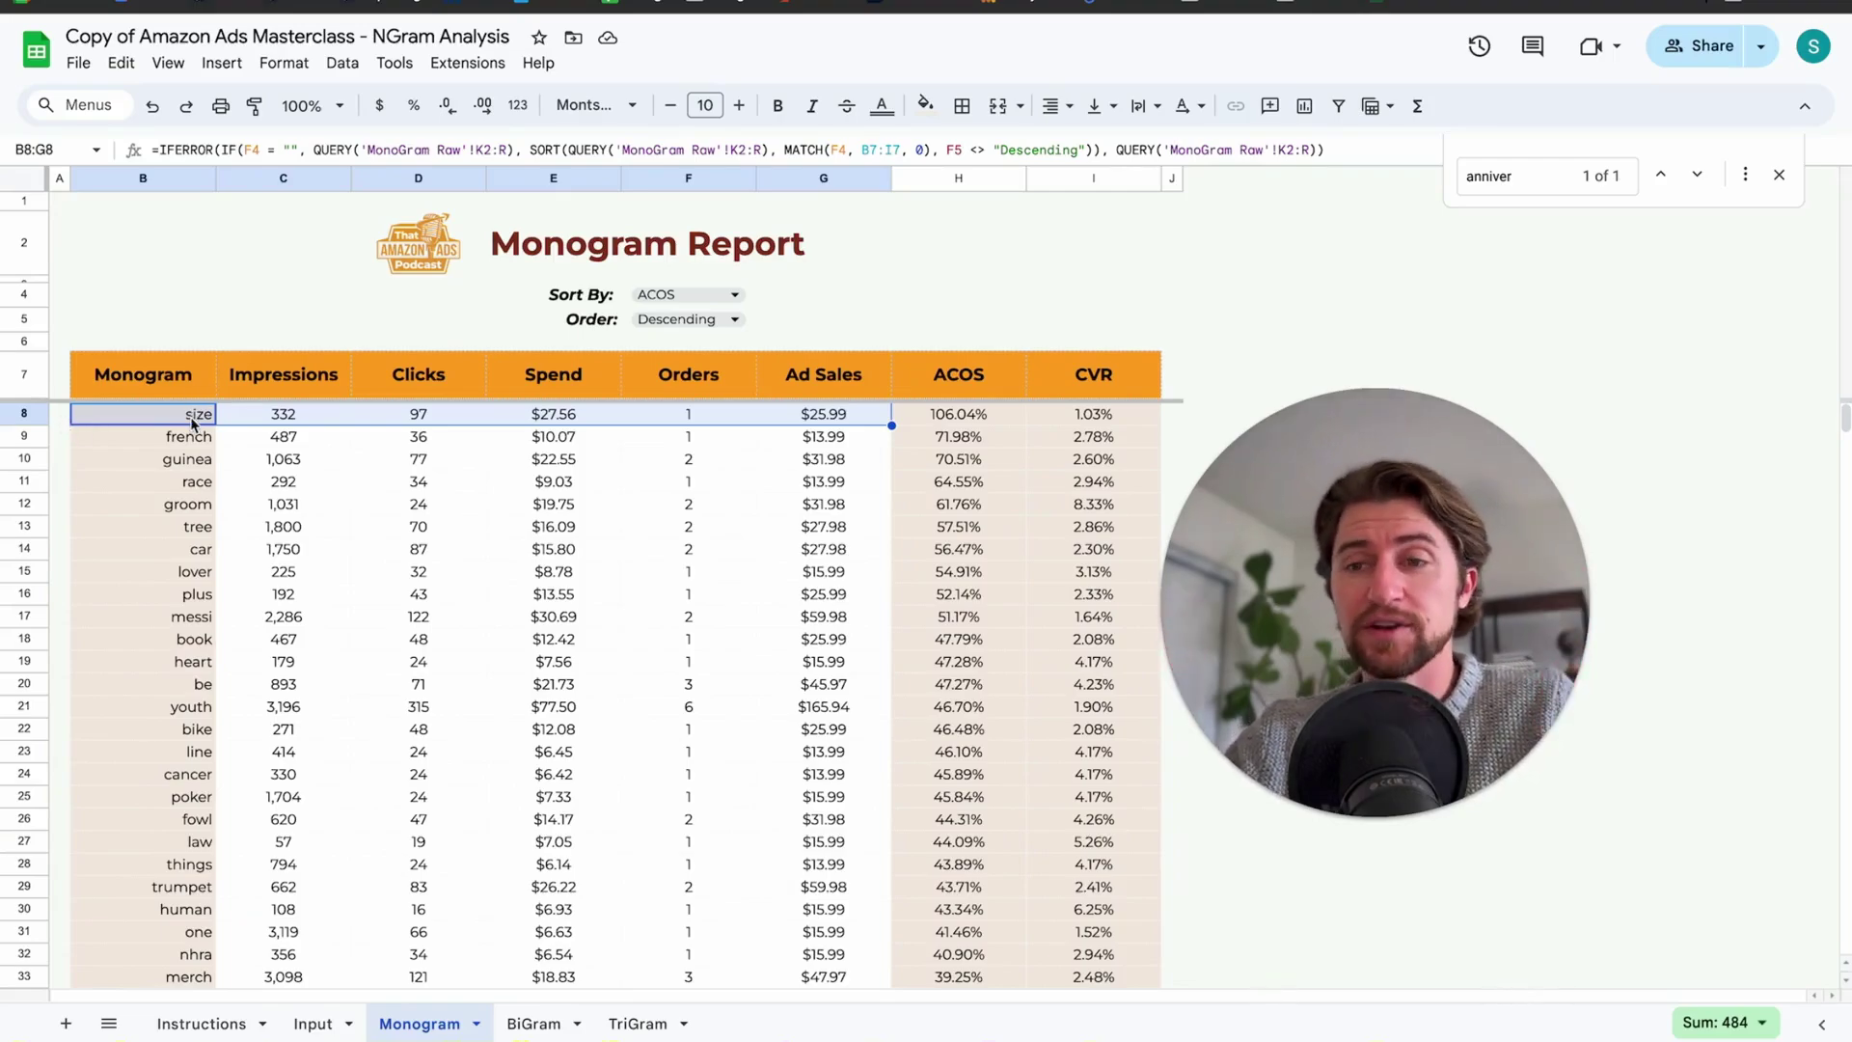
click(966, 424)
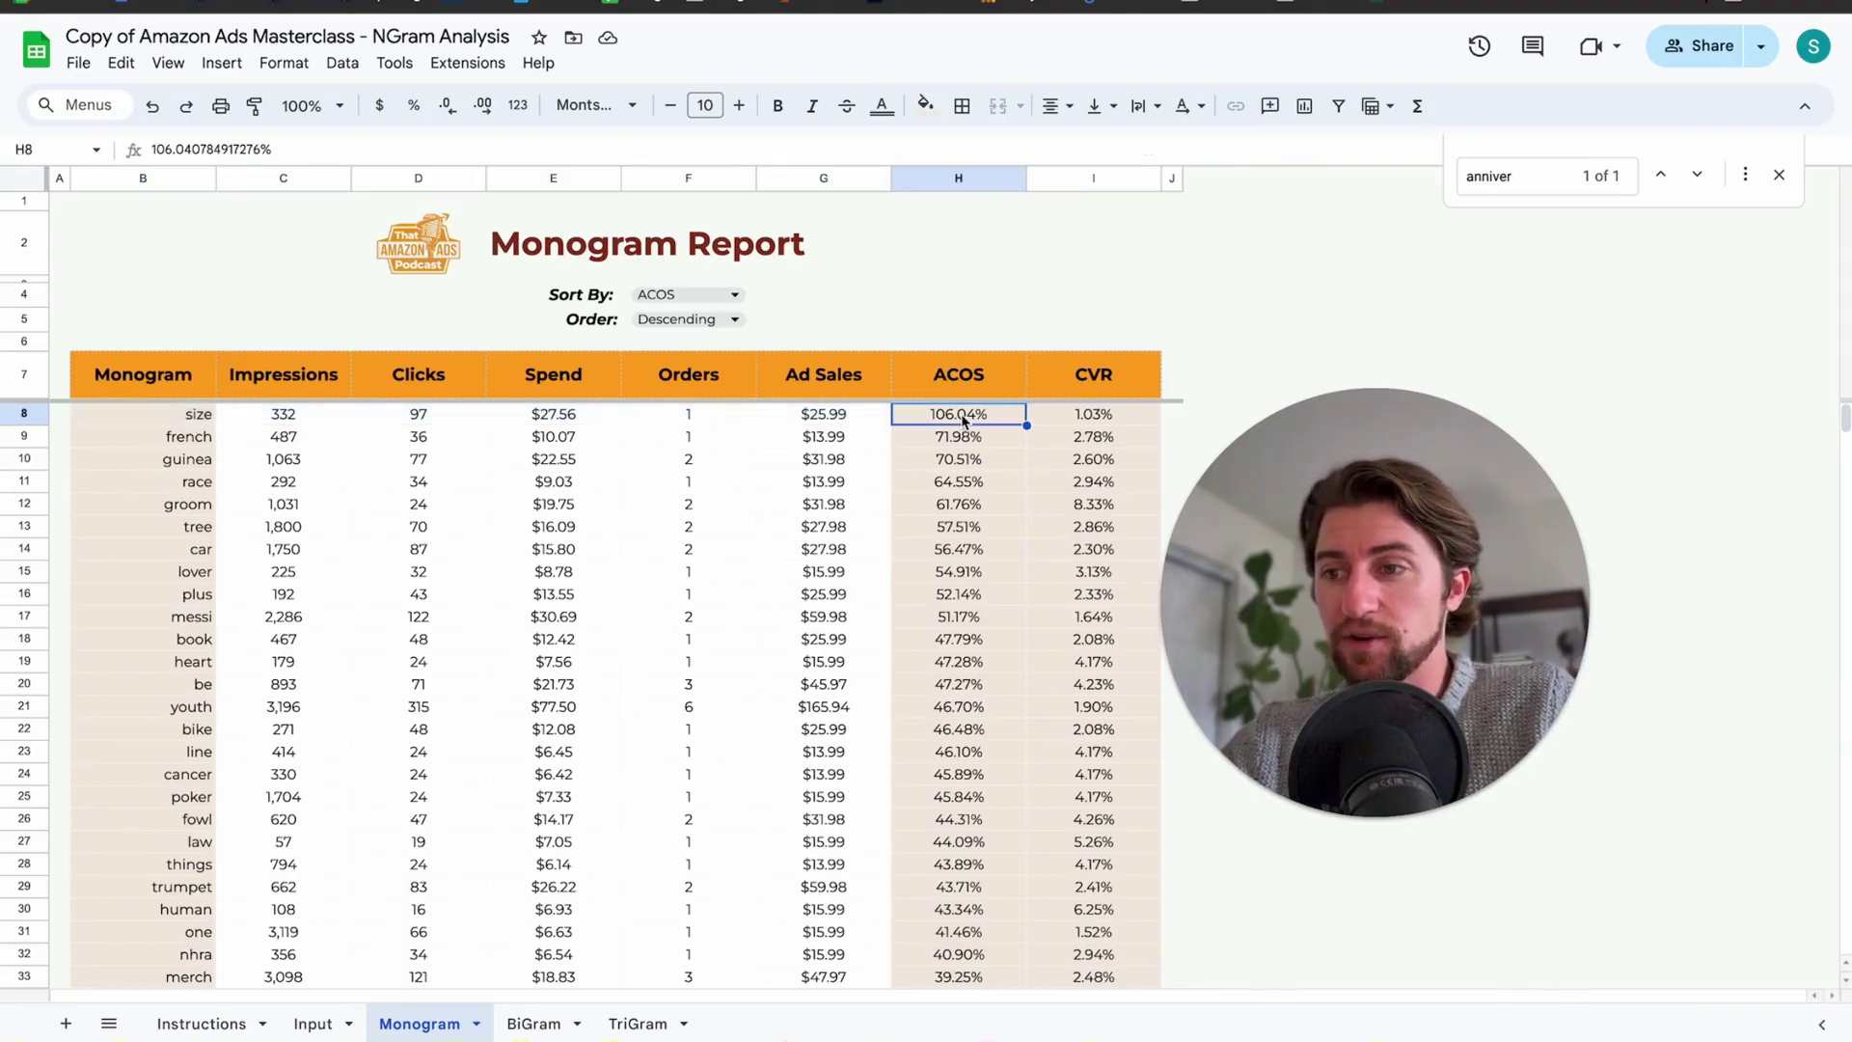
click(1107, 416)
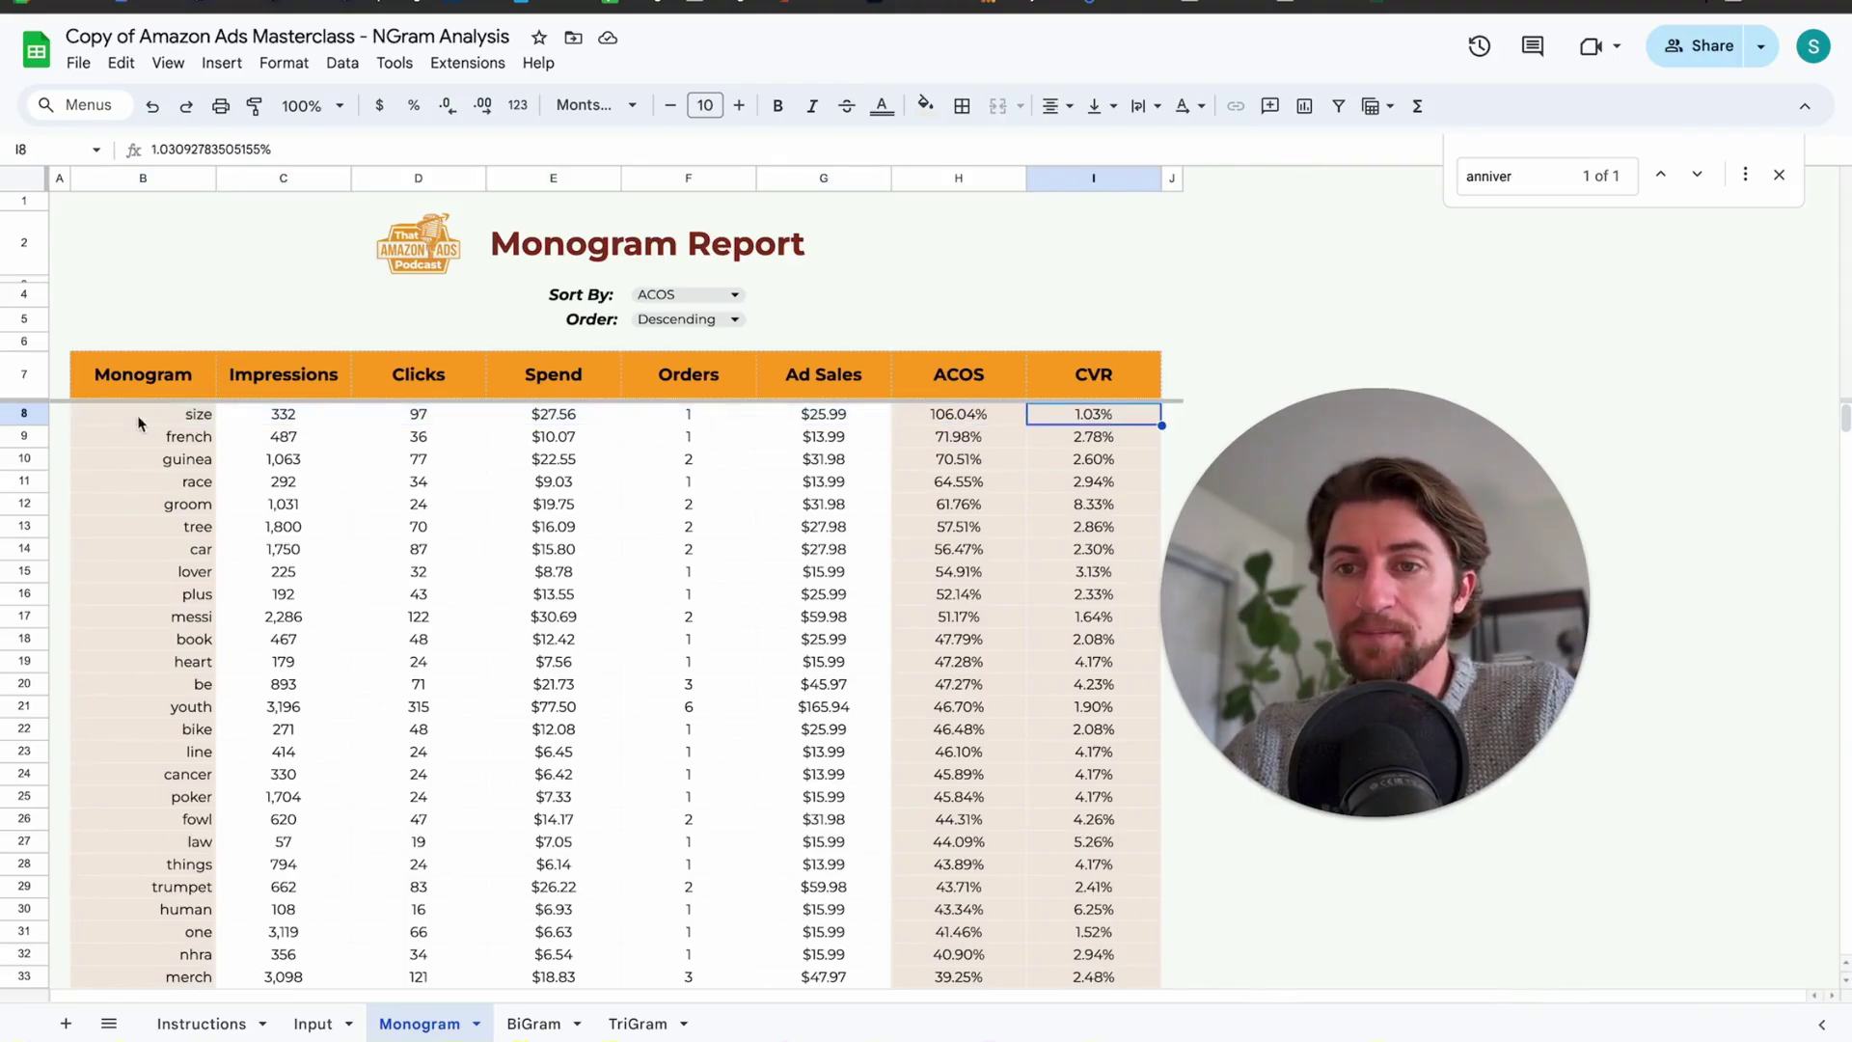
drag(141, 420, 785, 414)
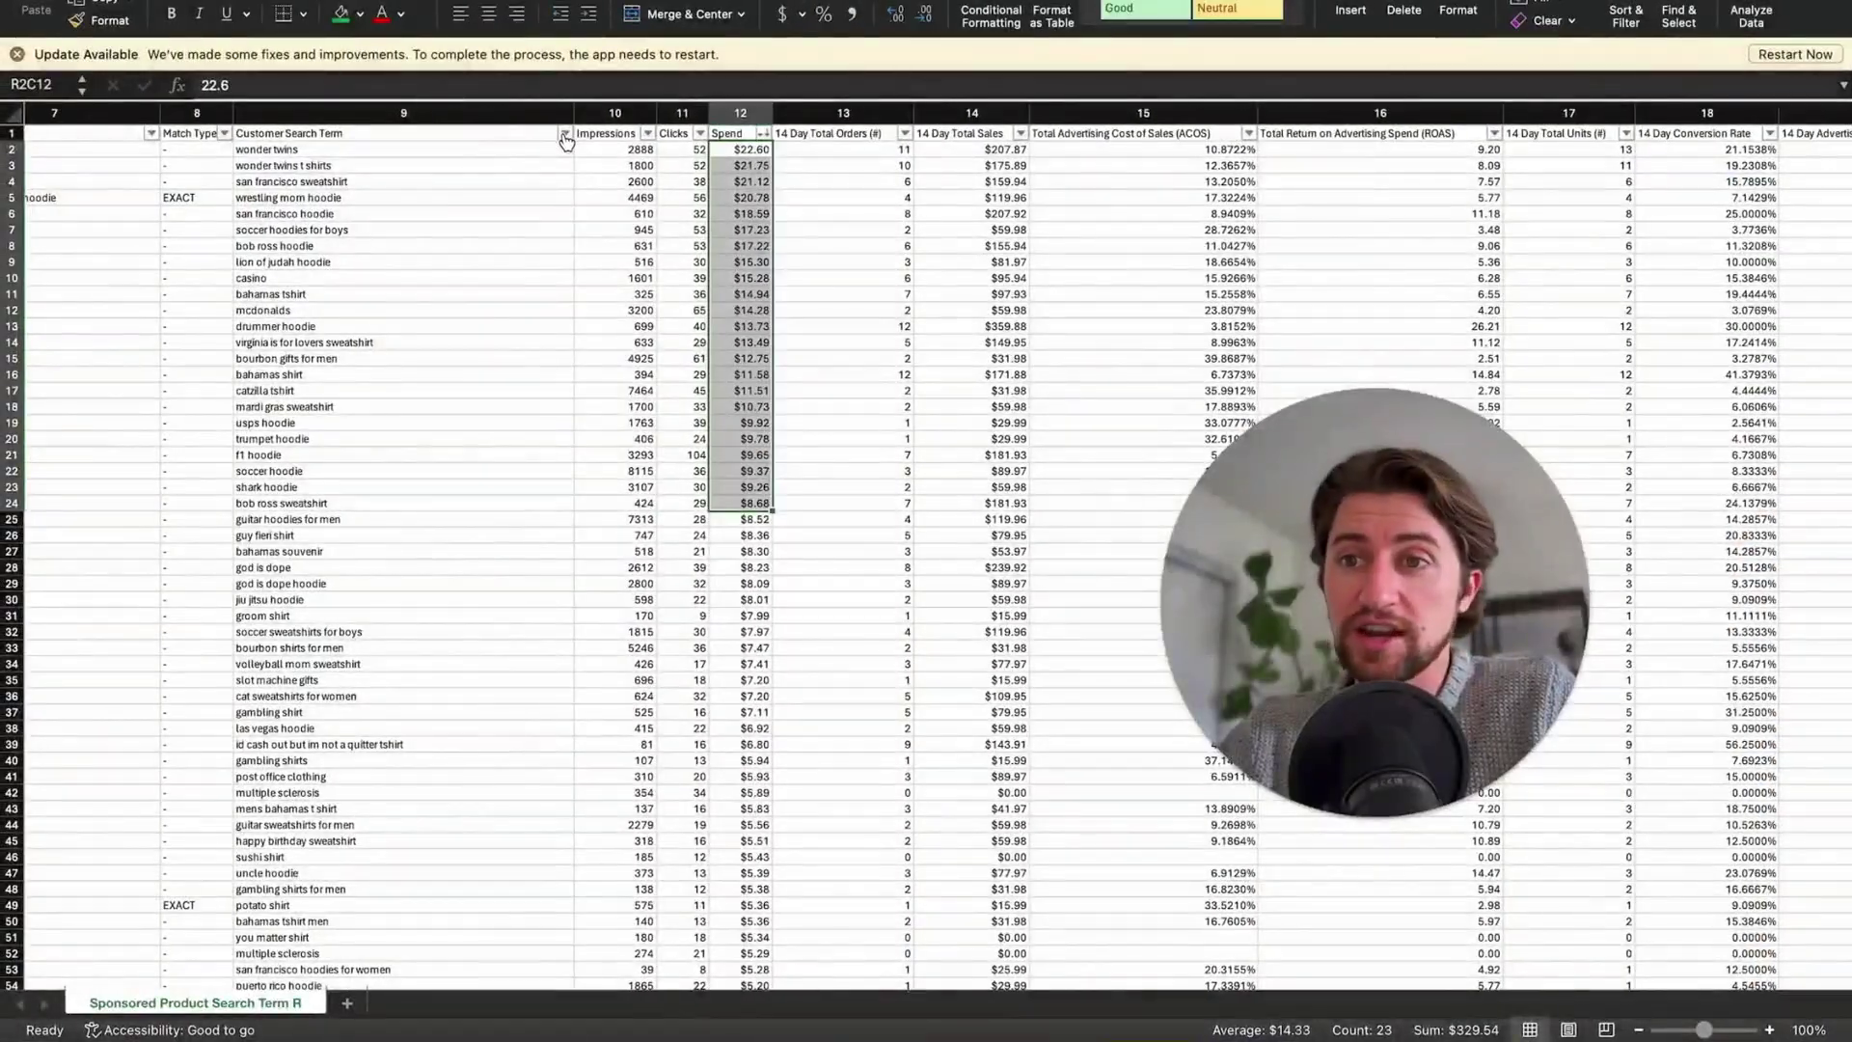
Switch to the Excel search term report and filter Customer Search Term to entries containing "size".
click(564, 134)
click(694, 313)
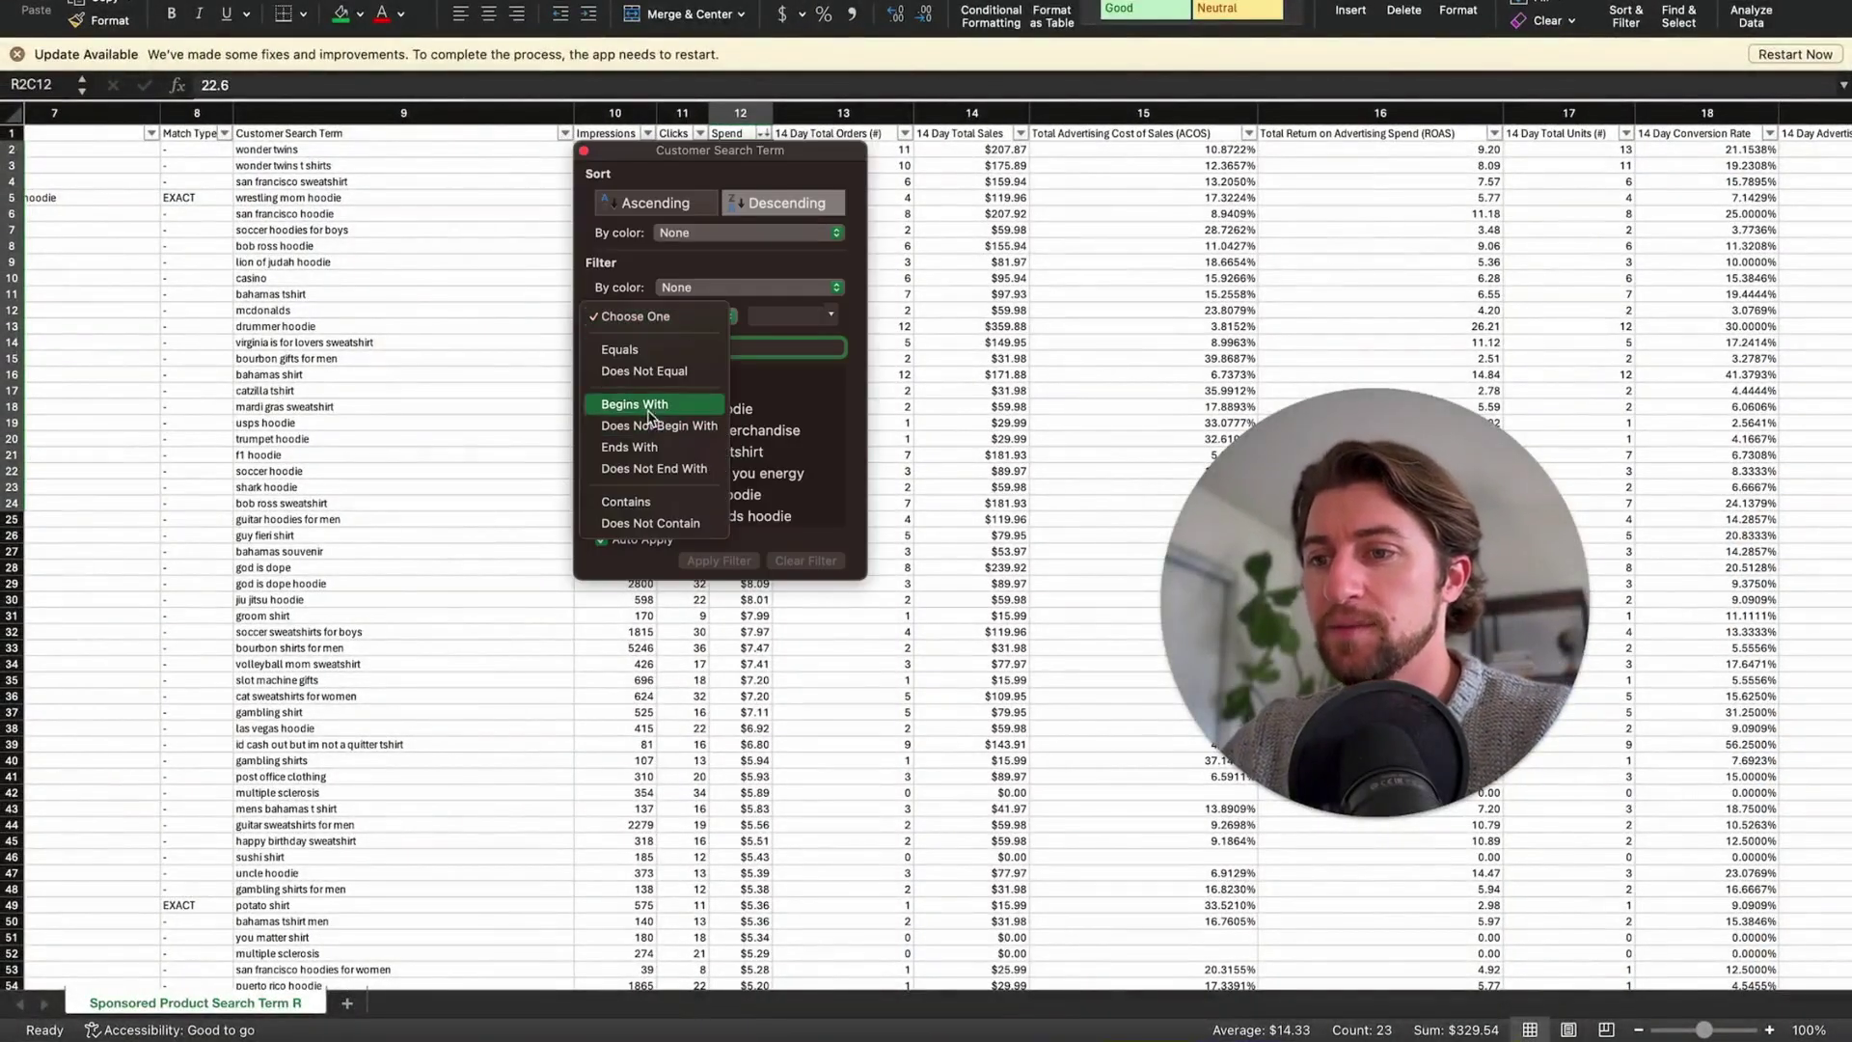
click(643, 503)
text(size)
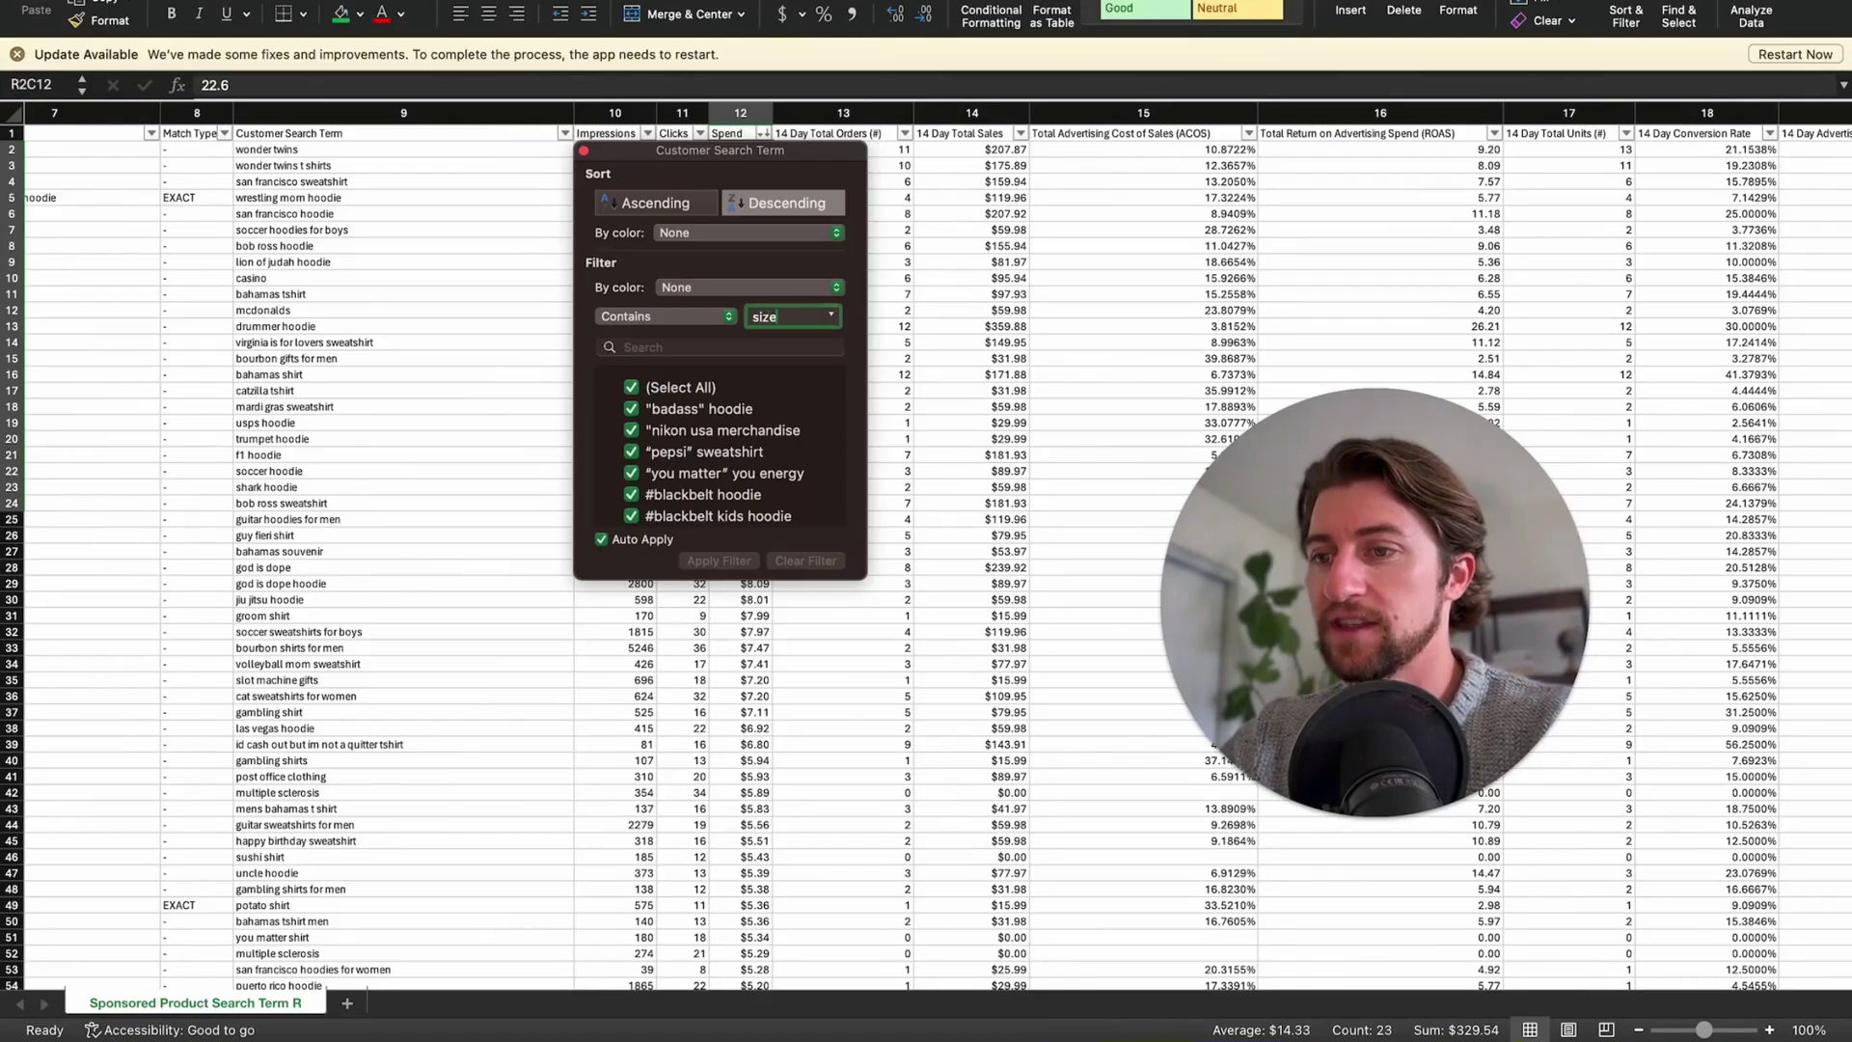
click(420, 307)
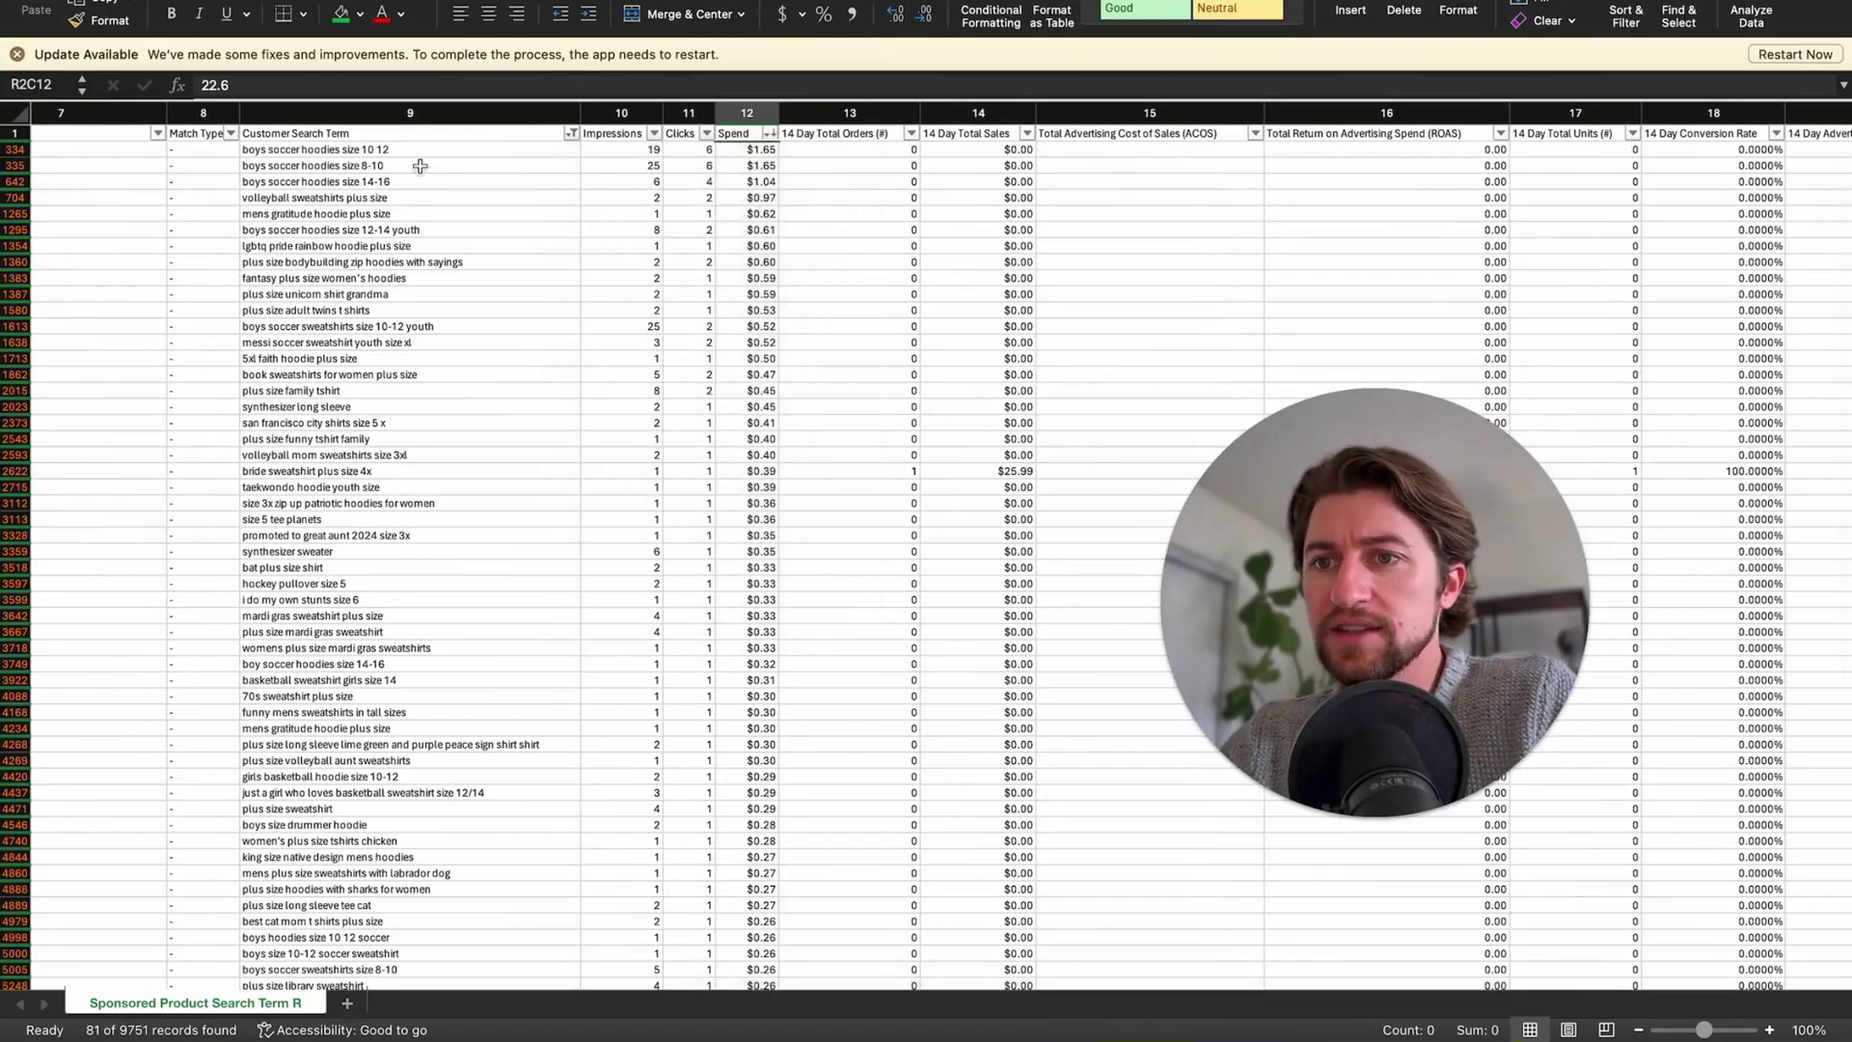
Compare the filtered "size" search terms with their ad group names, including the boys soccer, plus size and size 5 x terms.
drag(420, 150, 423, 229)
scroll(425, 231, left, 5)
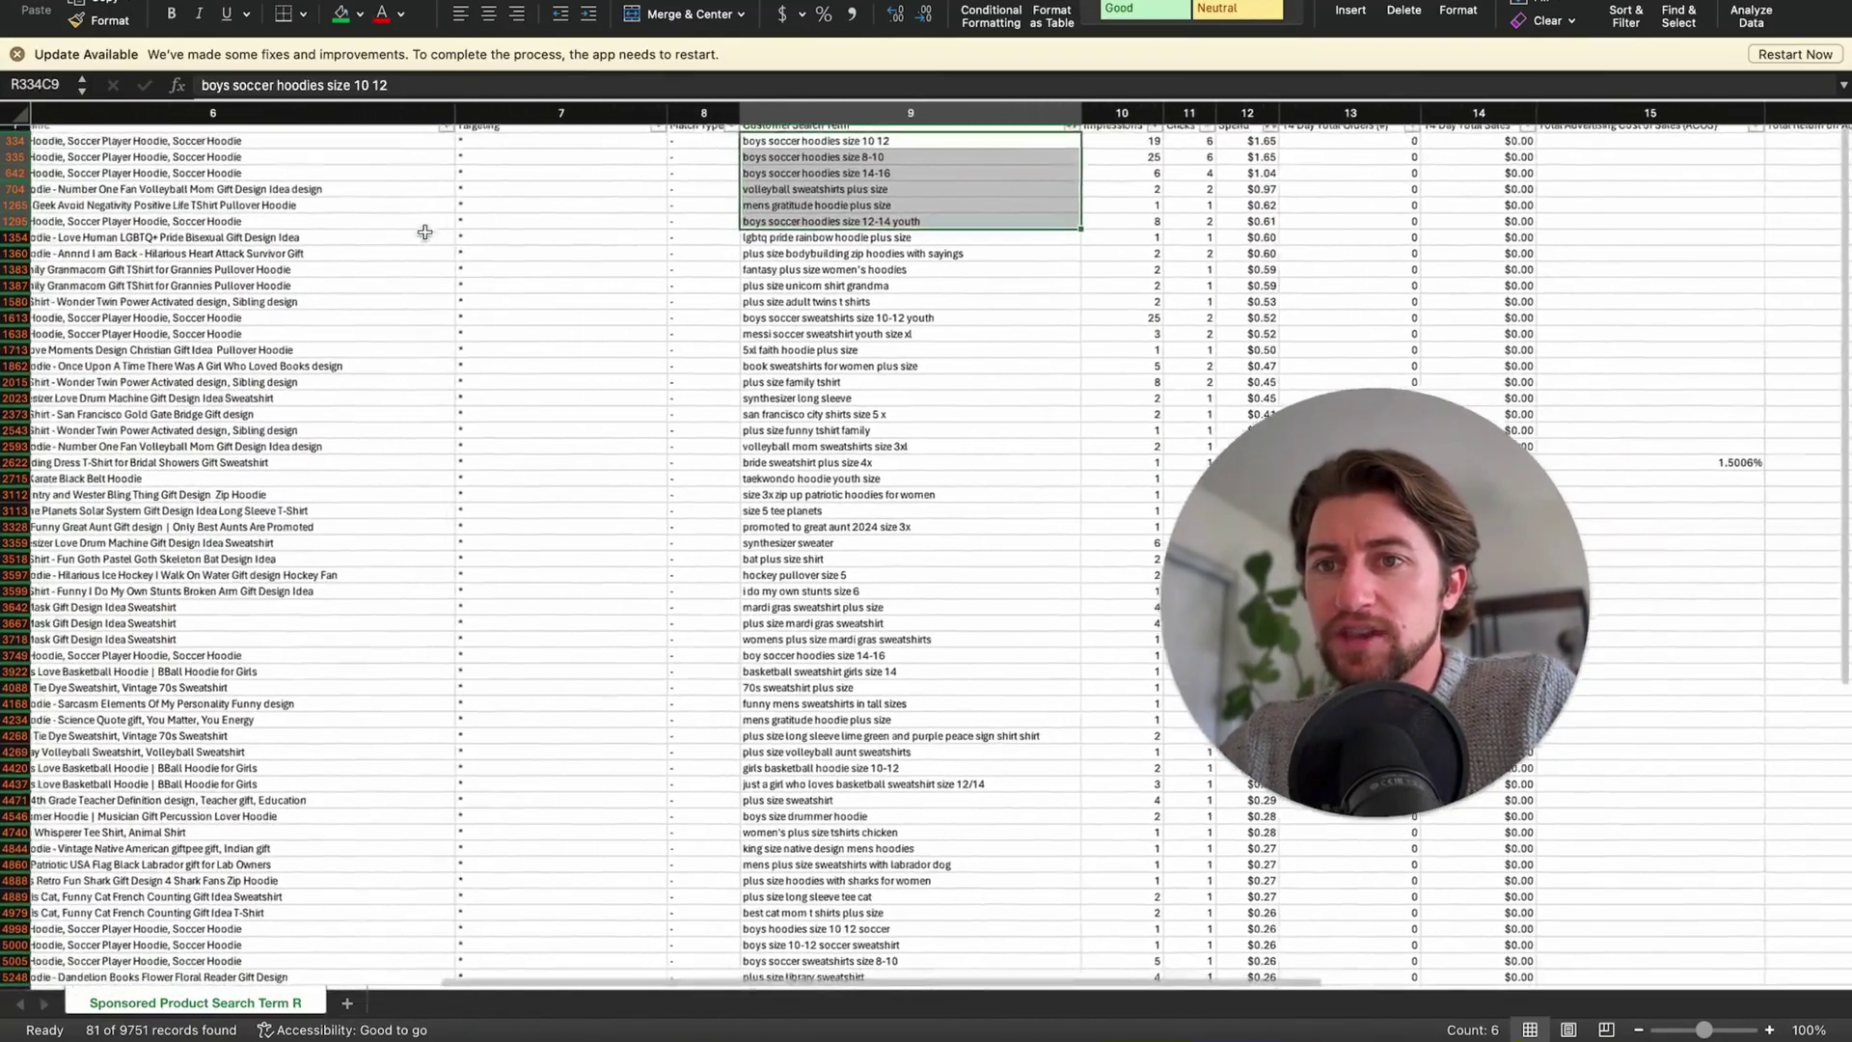
scroll(425, 232, left, 2)
drag(424, 150, 965, 397)
drag(965, 310, 415, 294)
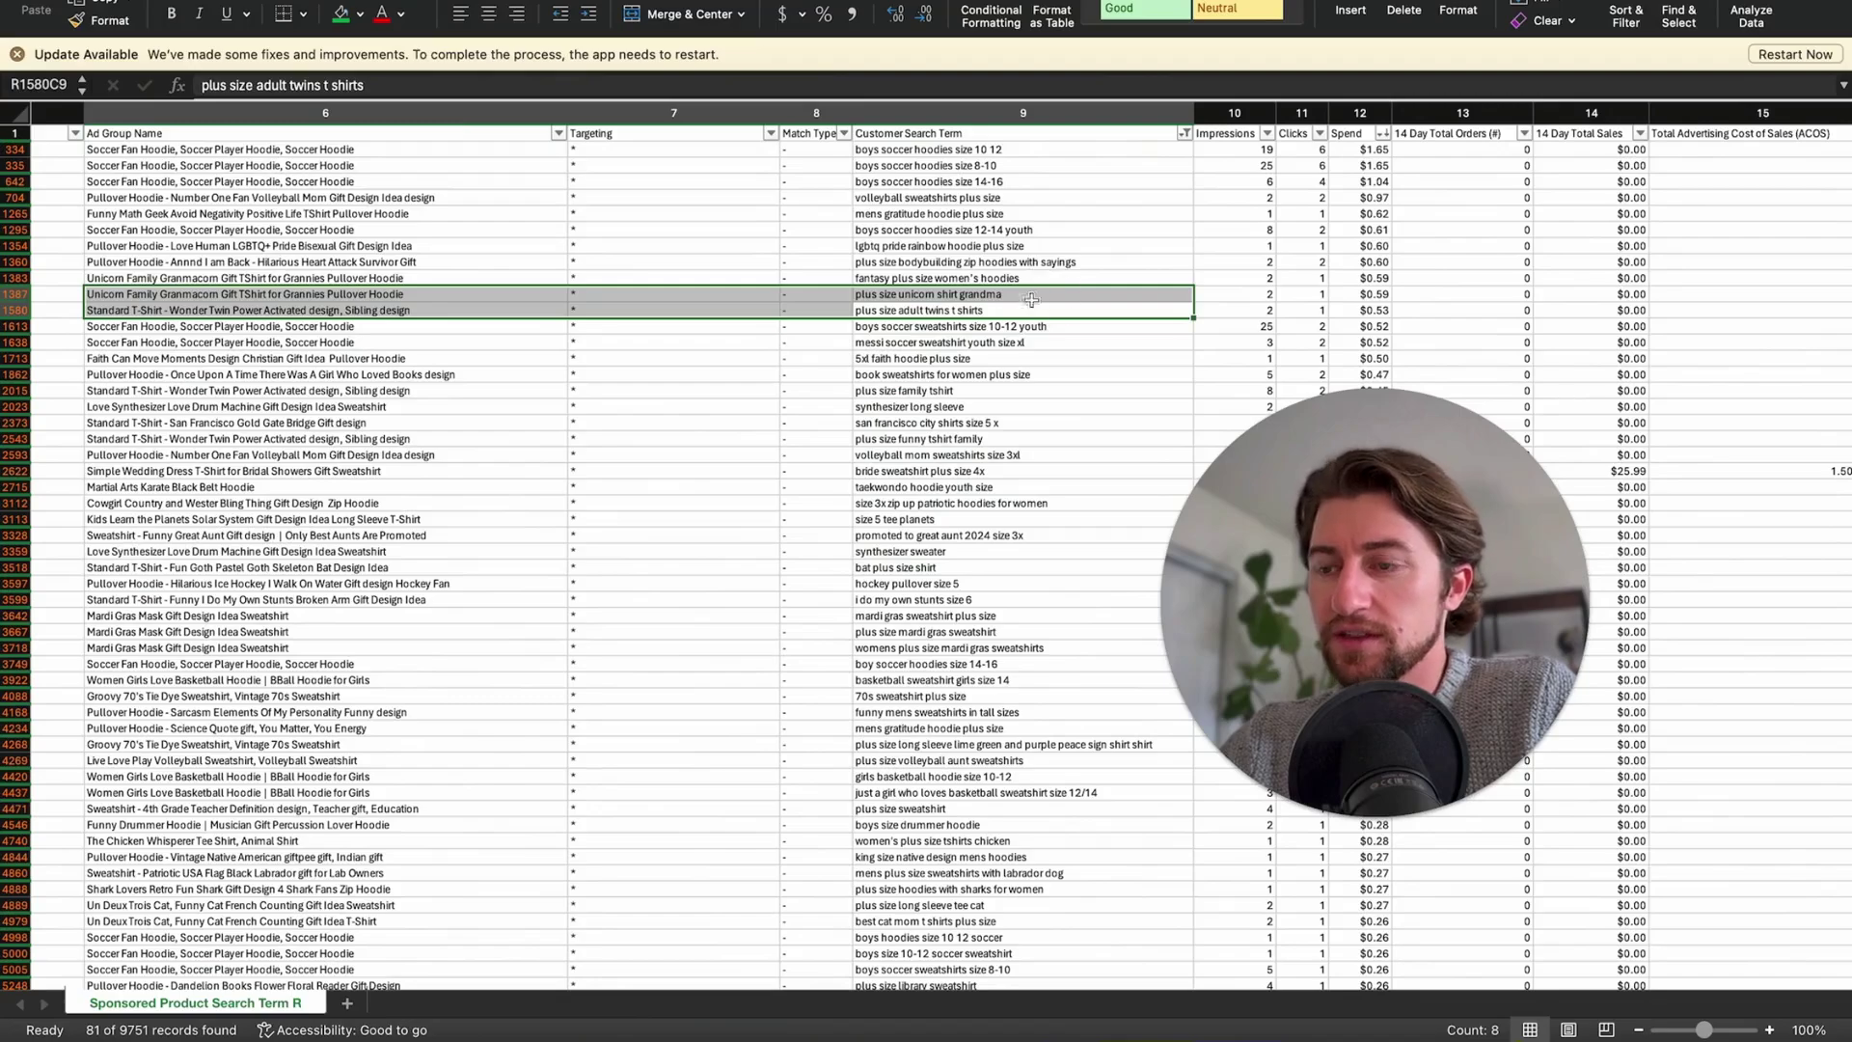
click(1048, 421)
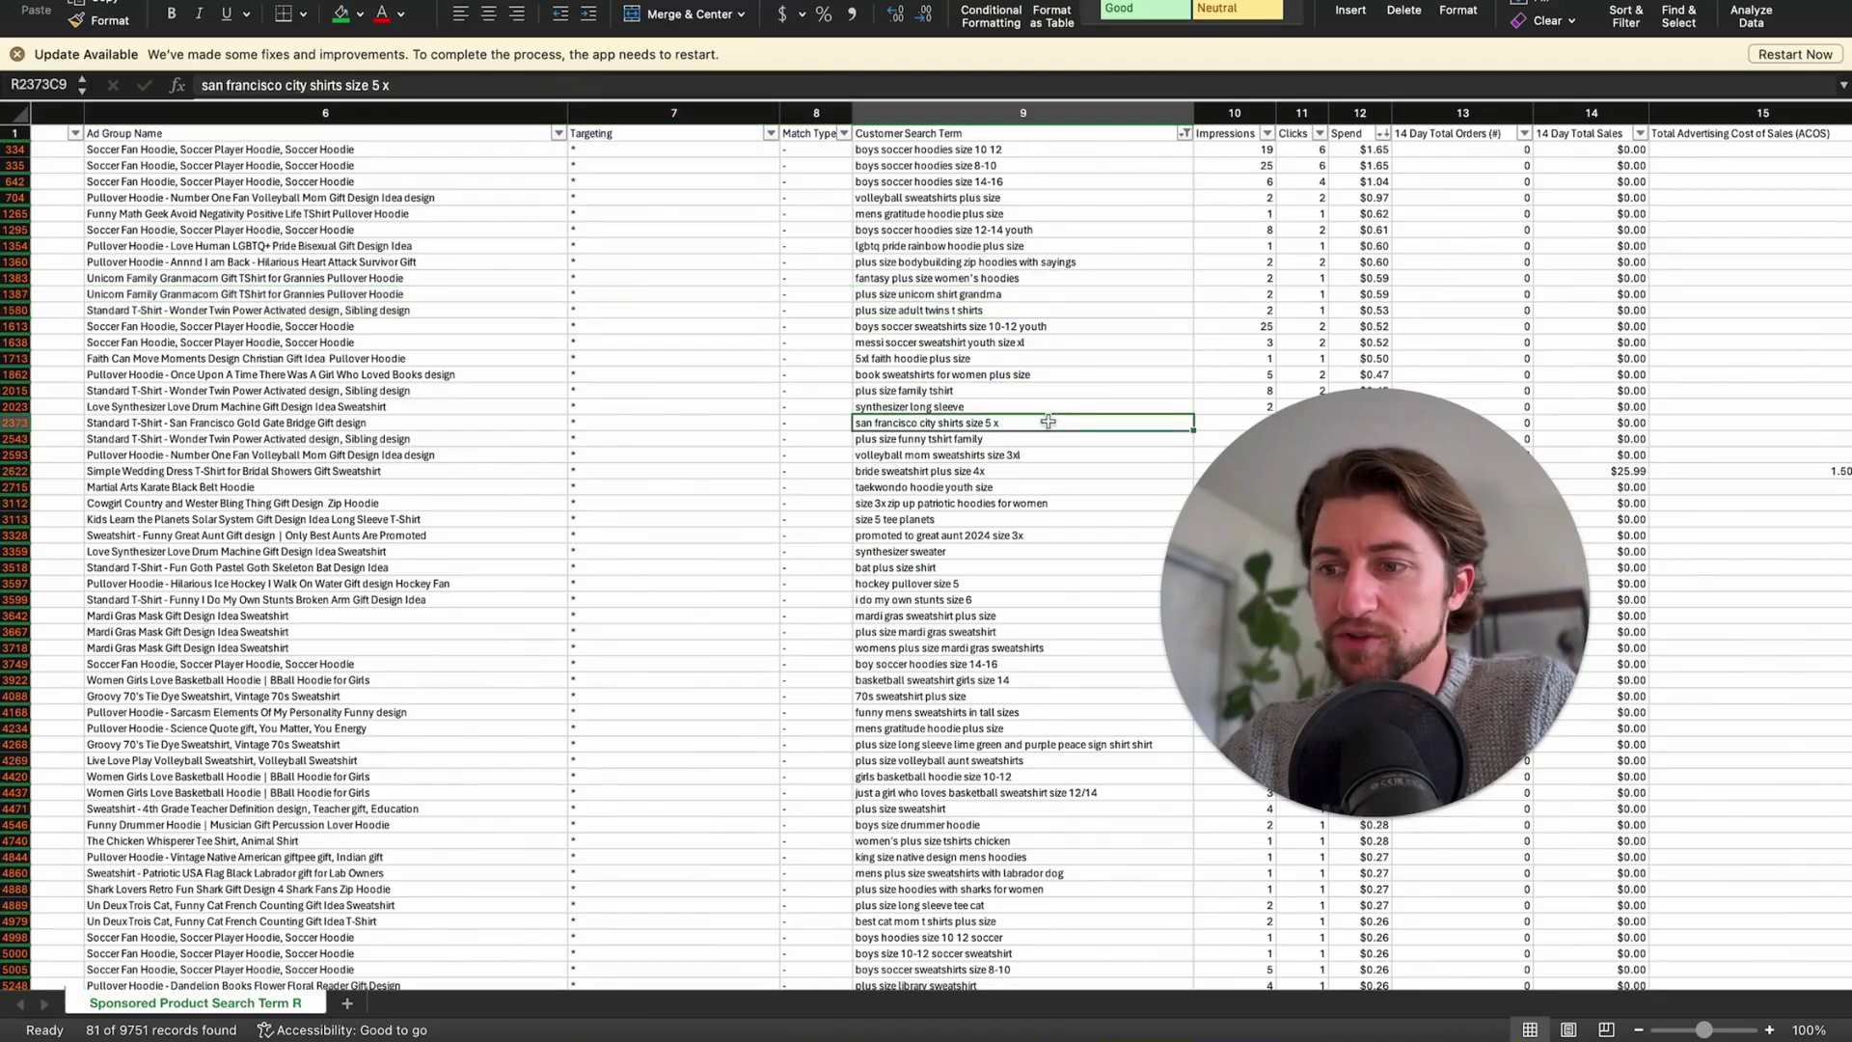
click(248, 452)
click(947, 453)
click(321, 437)
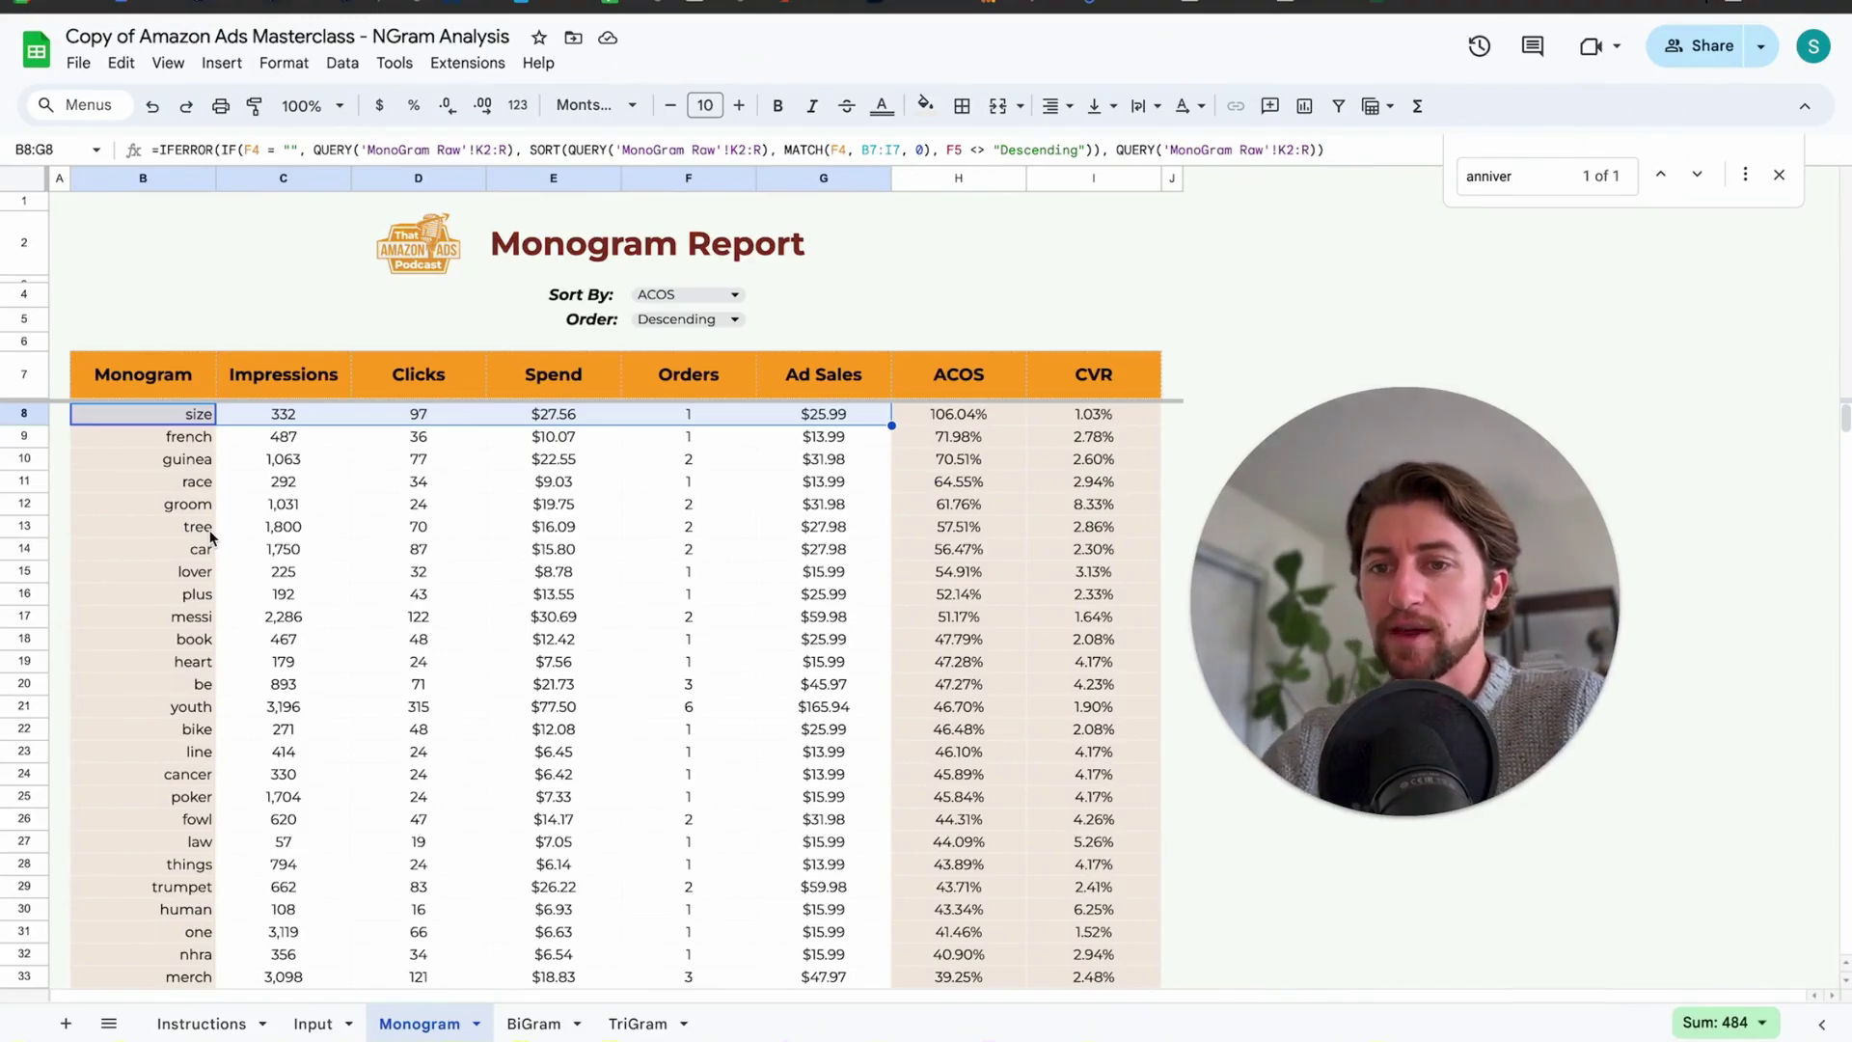
Switch back to the Monogram Report in Google Sheets and review the highest-ACOS words in B8:B18, starting with "size".
click(345, 507)
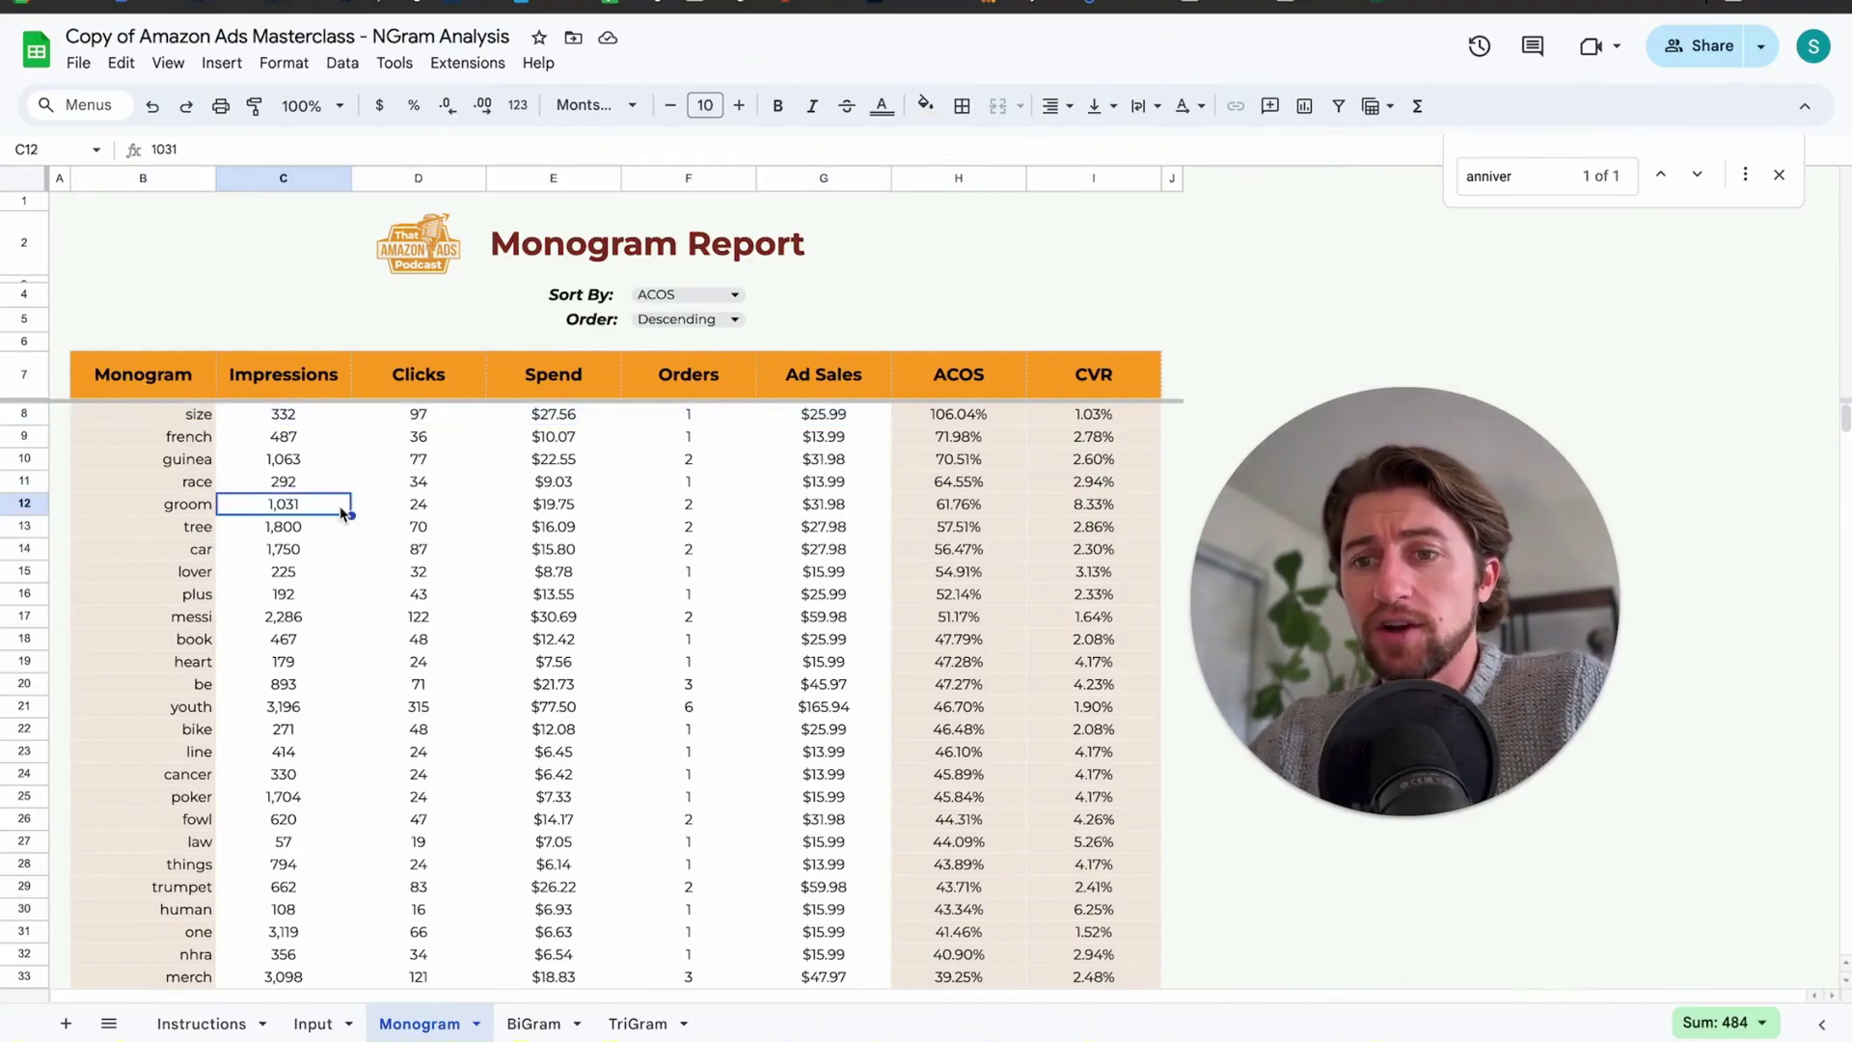
drag(204, 426, 193, 655)
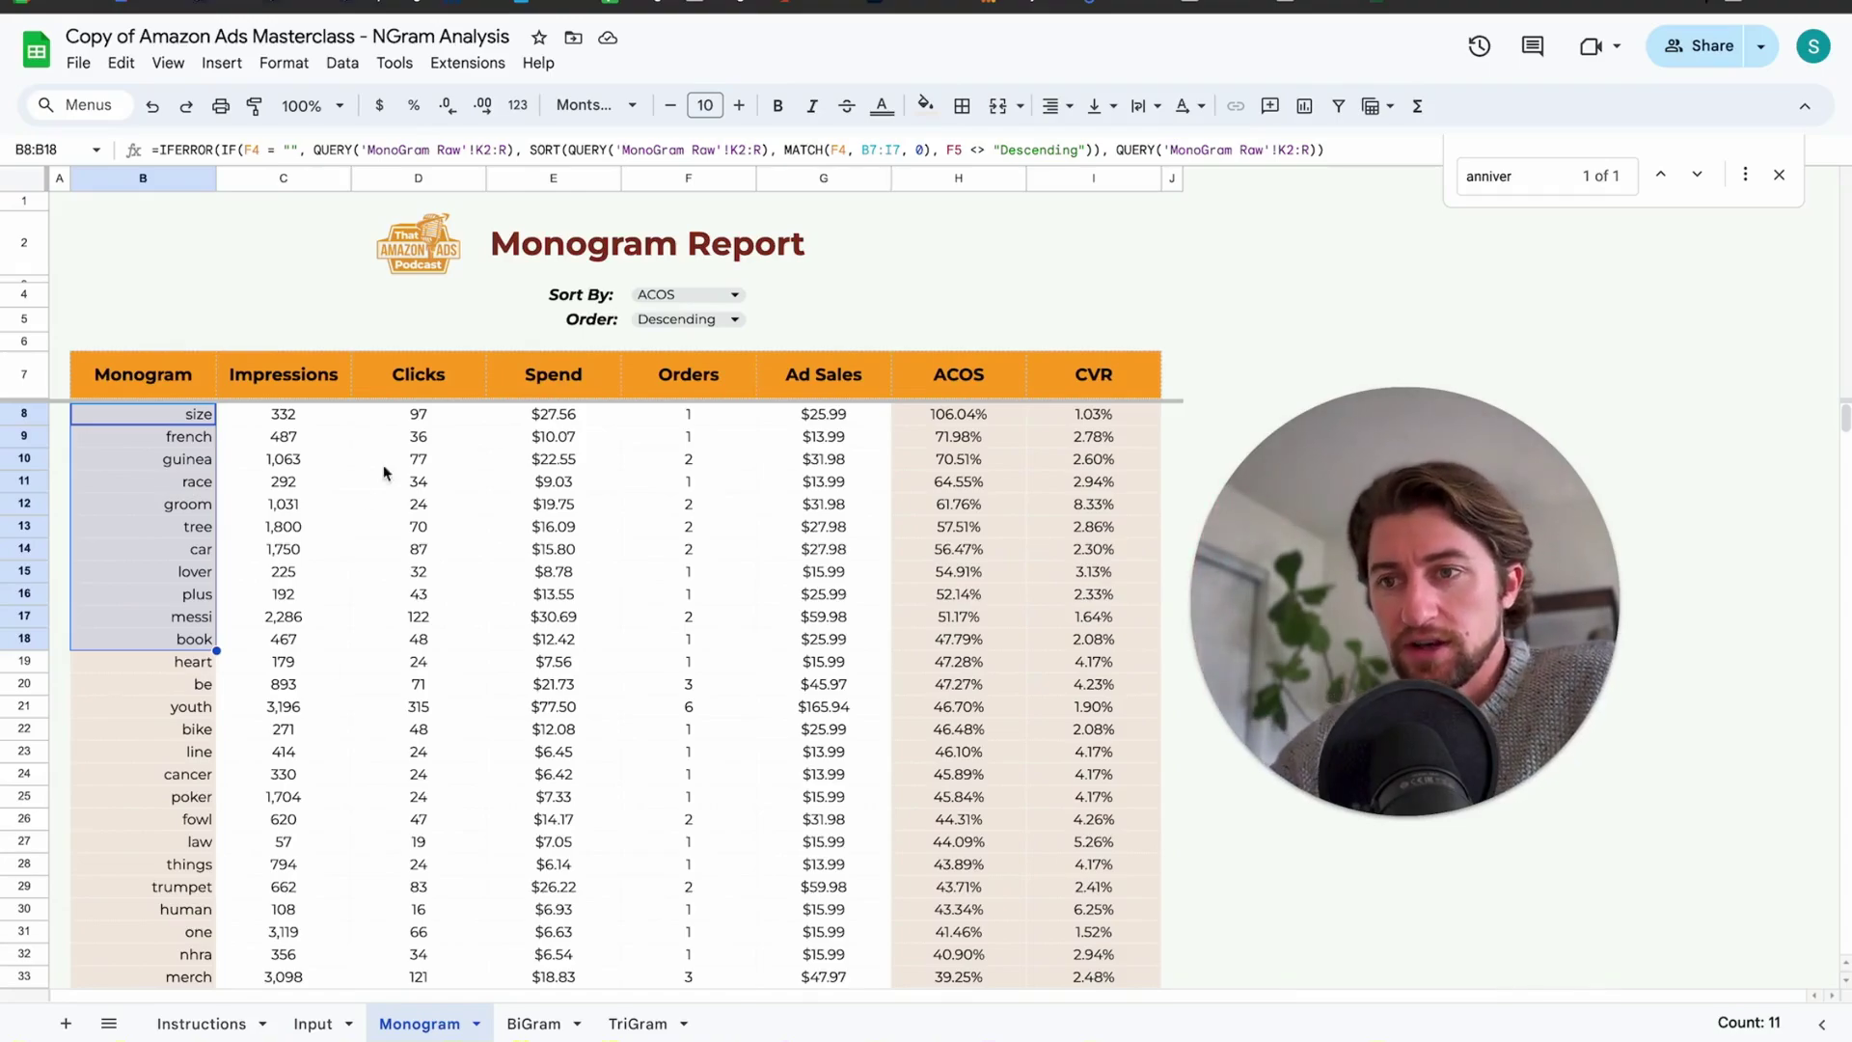
click(179, 421)
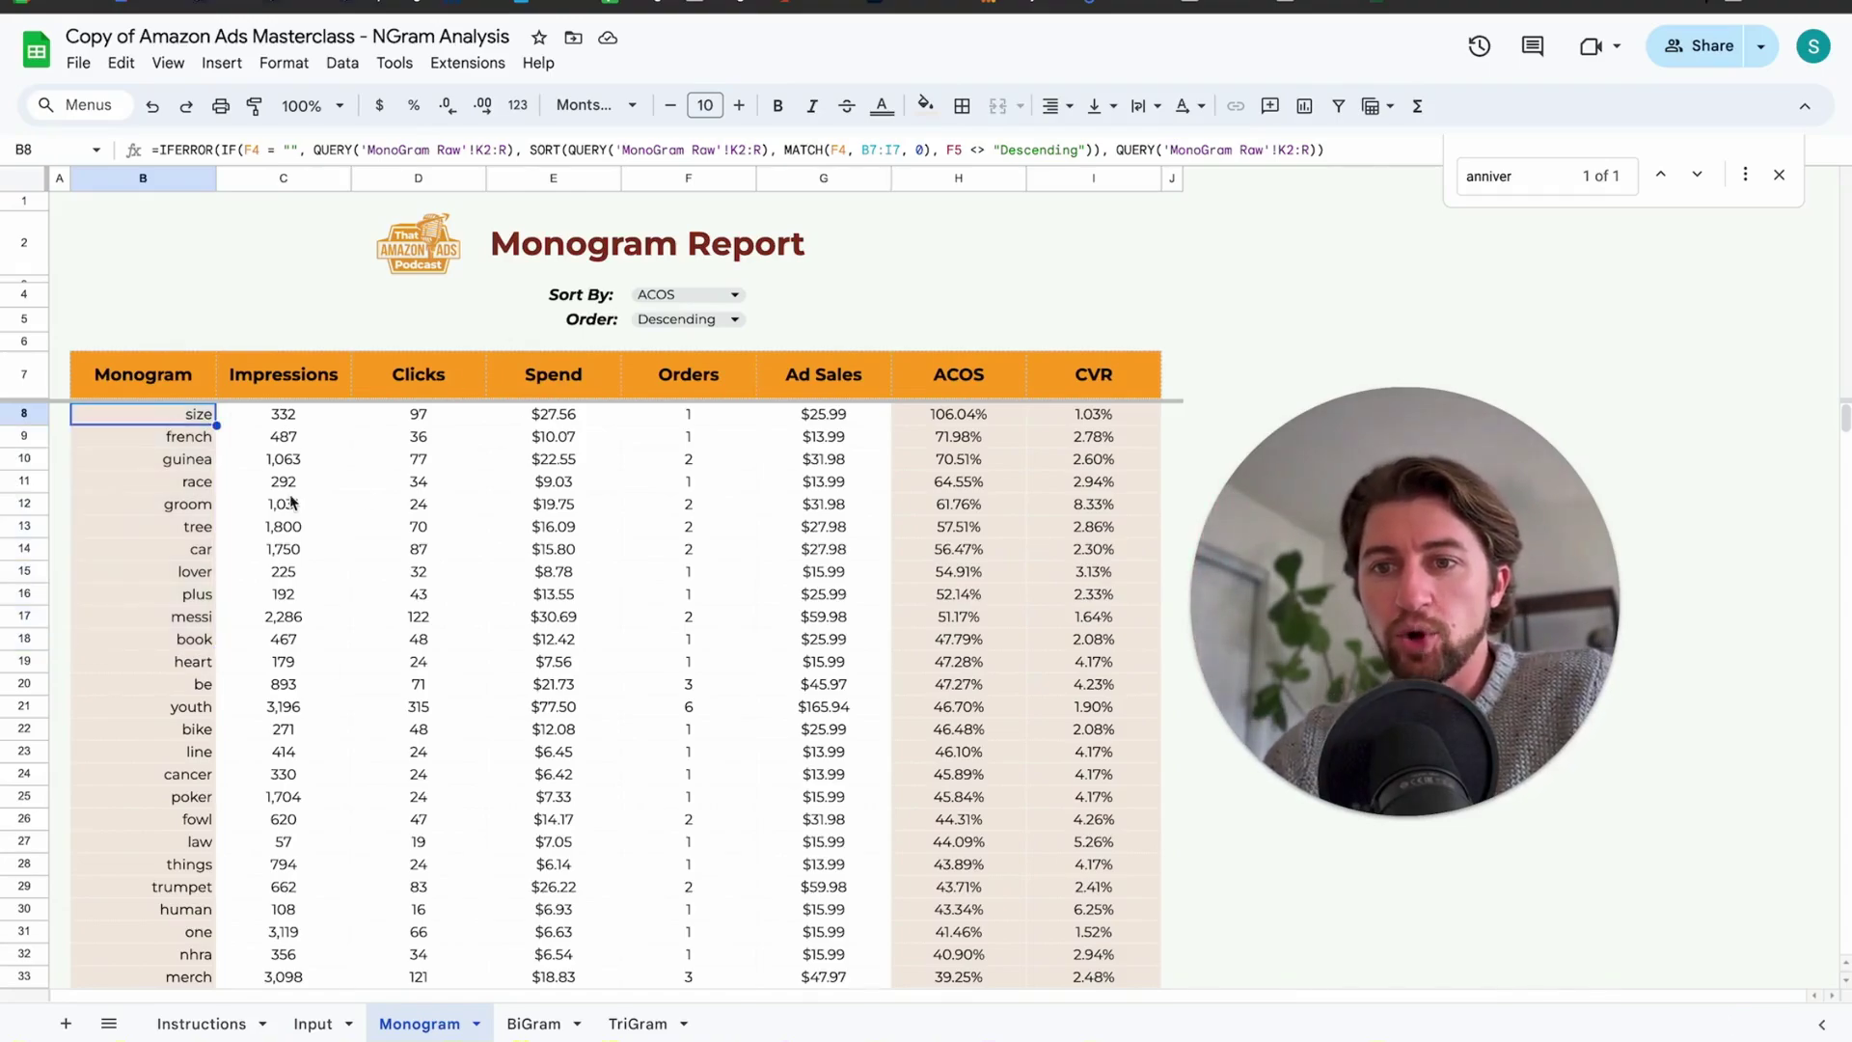
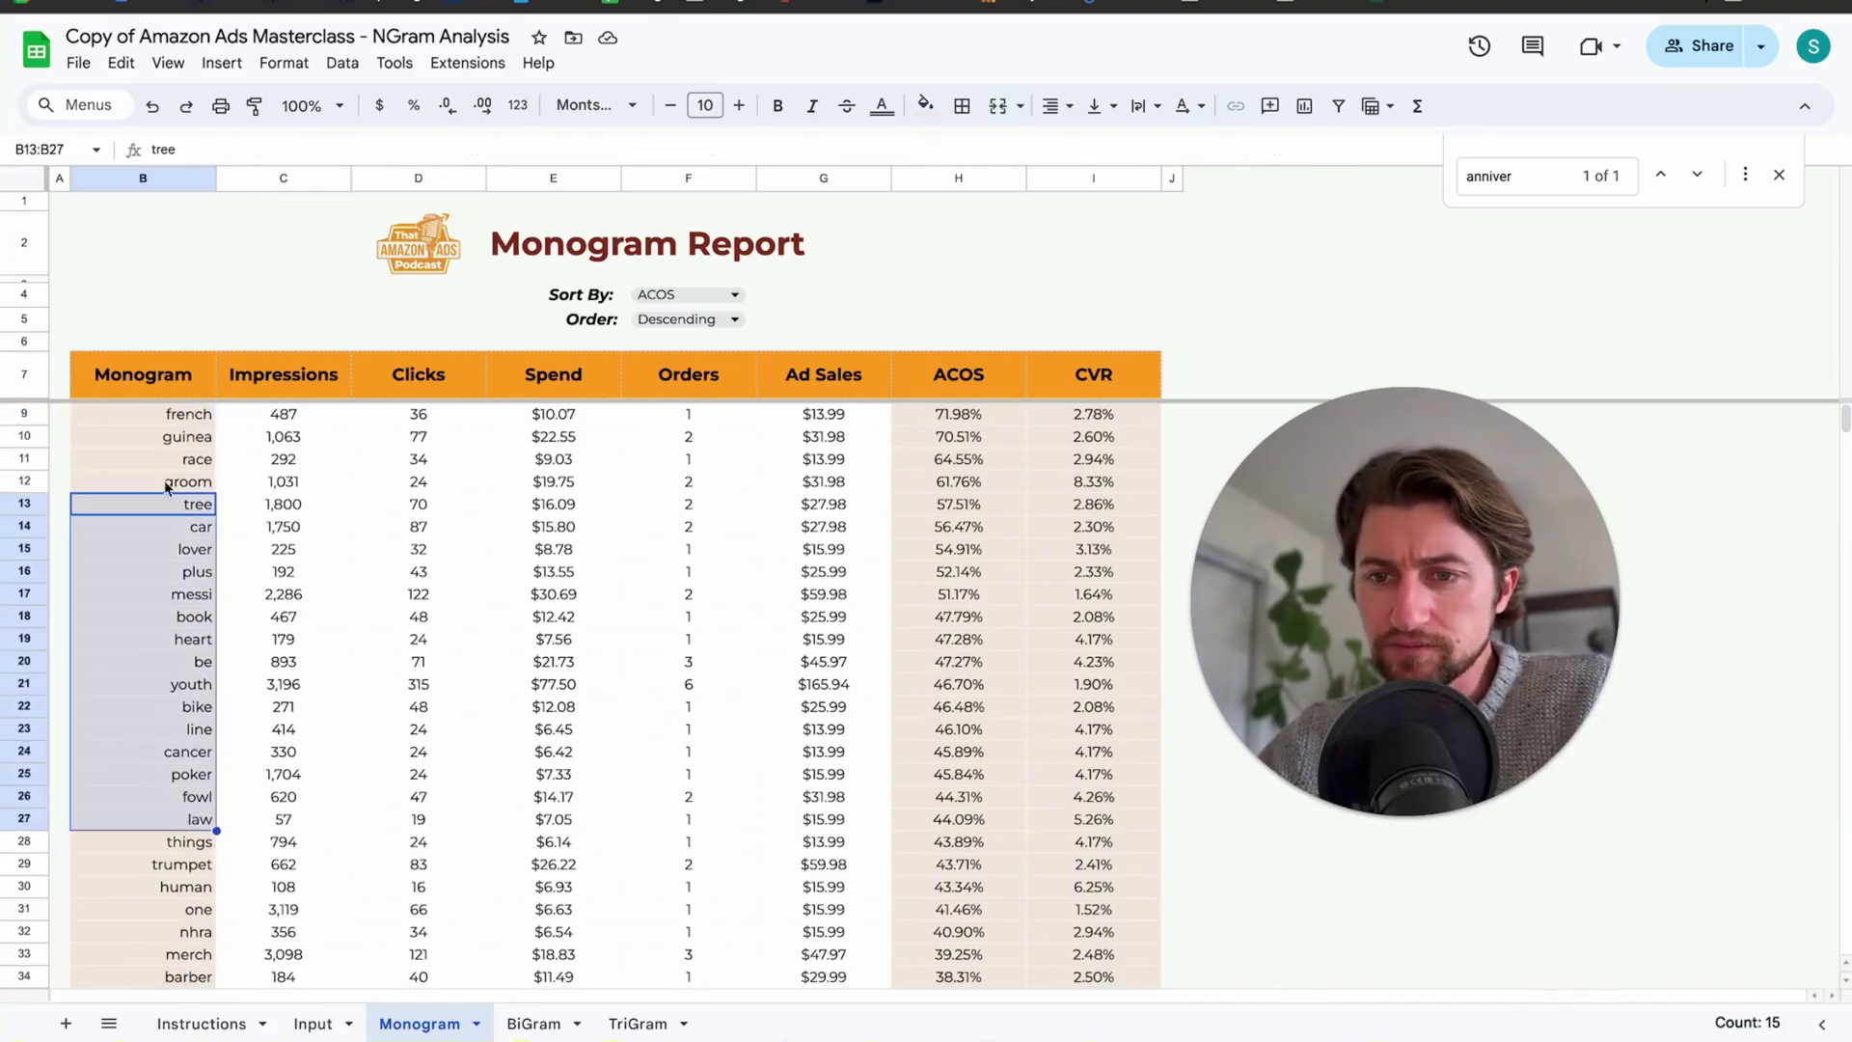
Review the words from "race" to "bike" in B11:B22 and the highest ACOS values in H8:H17.
drag(166, 461, 165, 709)
scroll(372, 567, up, 1)
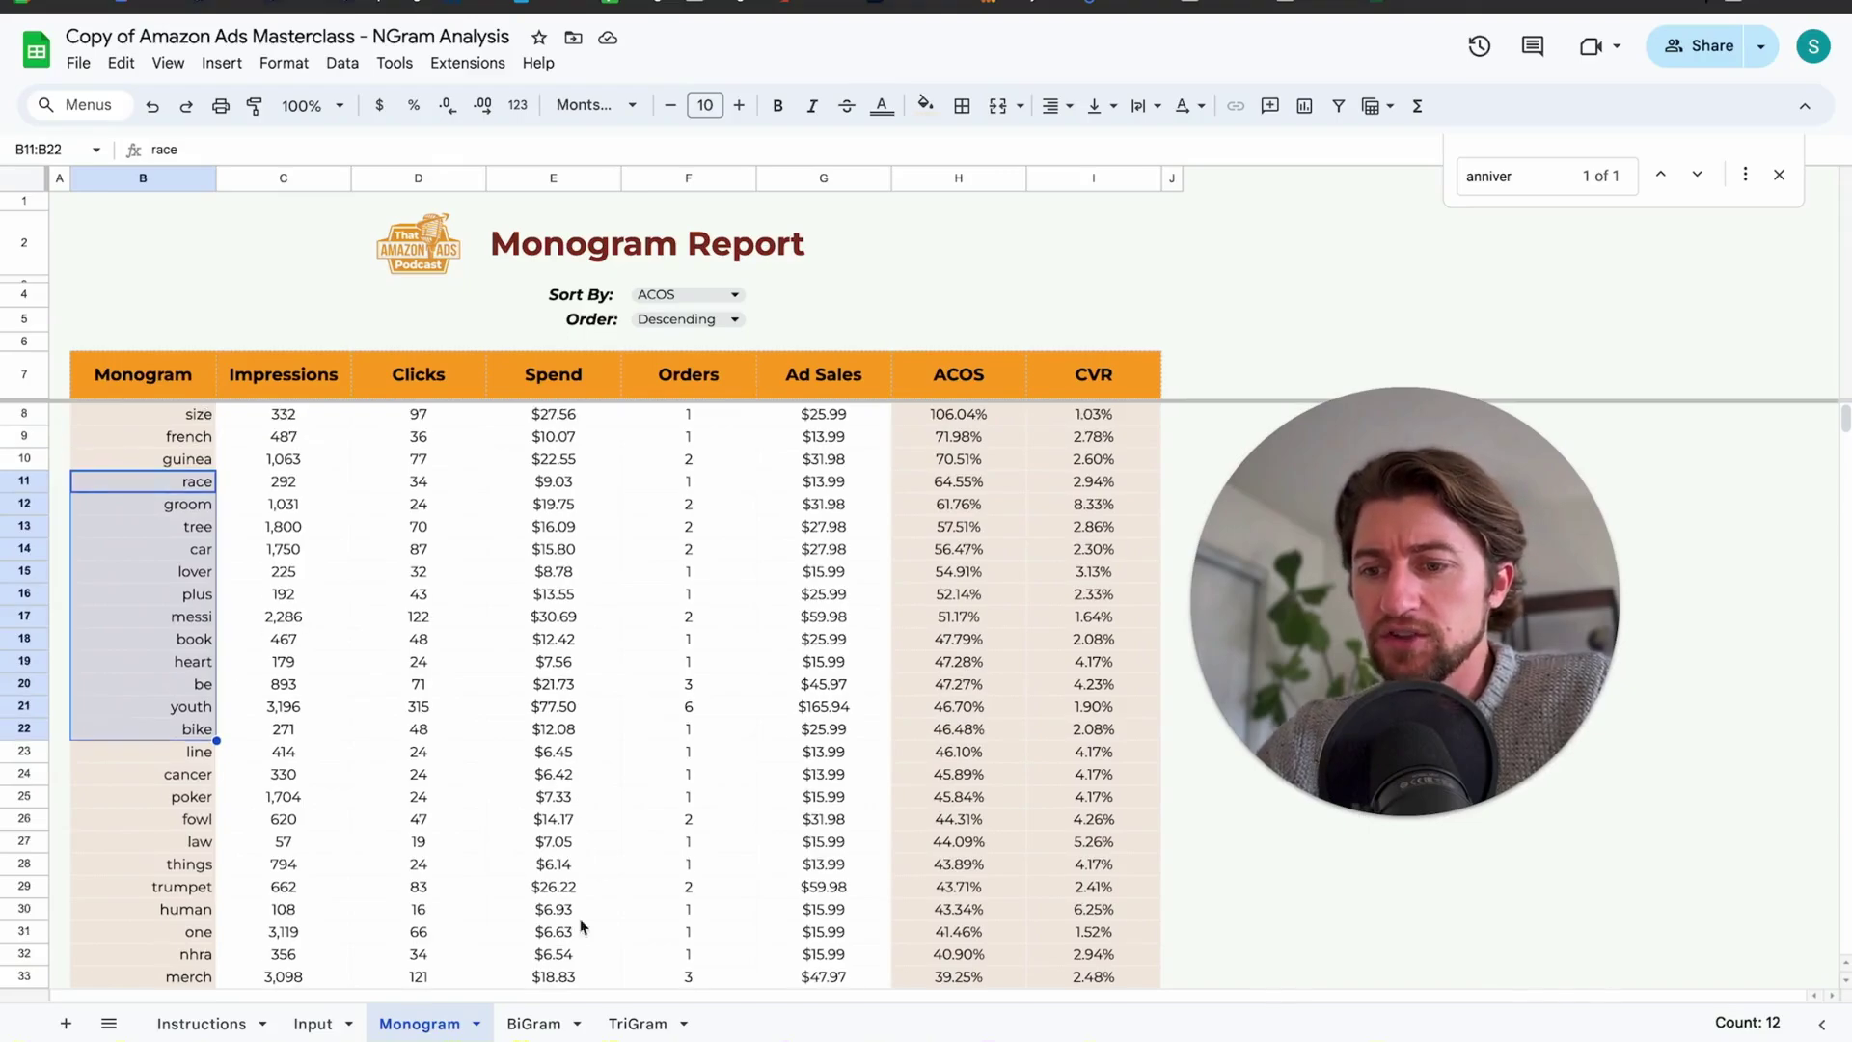
scroll(679, 593, down, 1)
scroll(679, 592, up, 1)
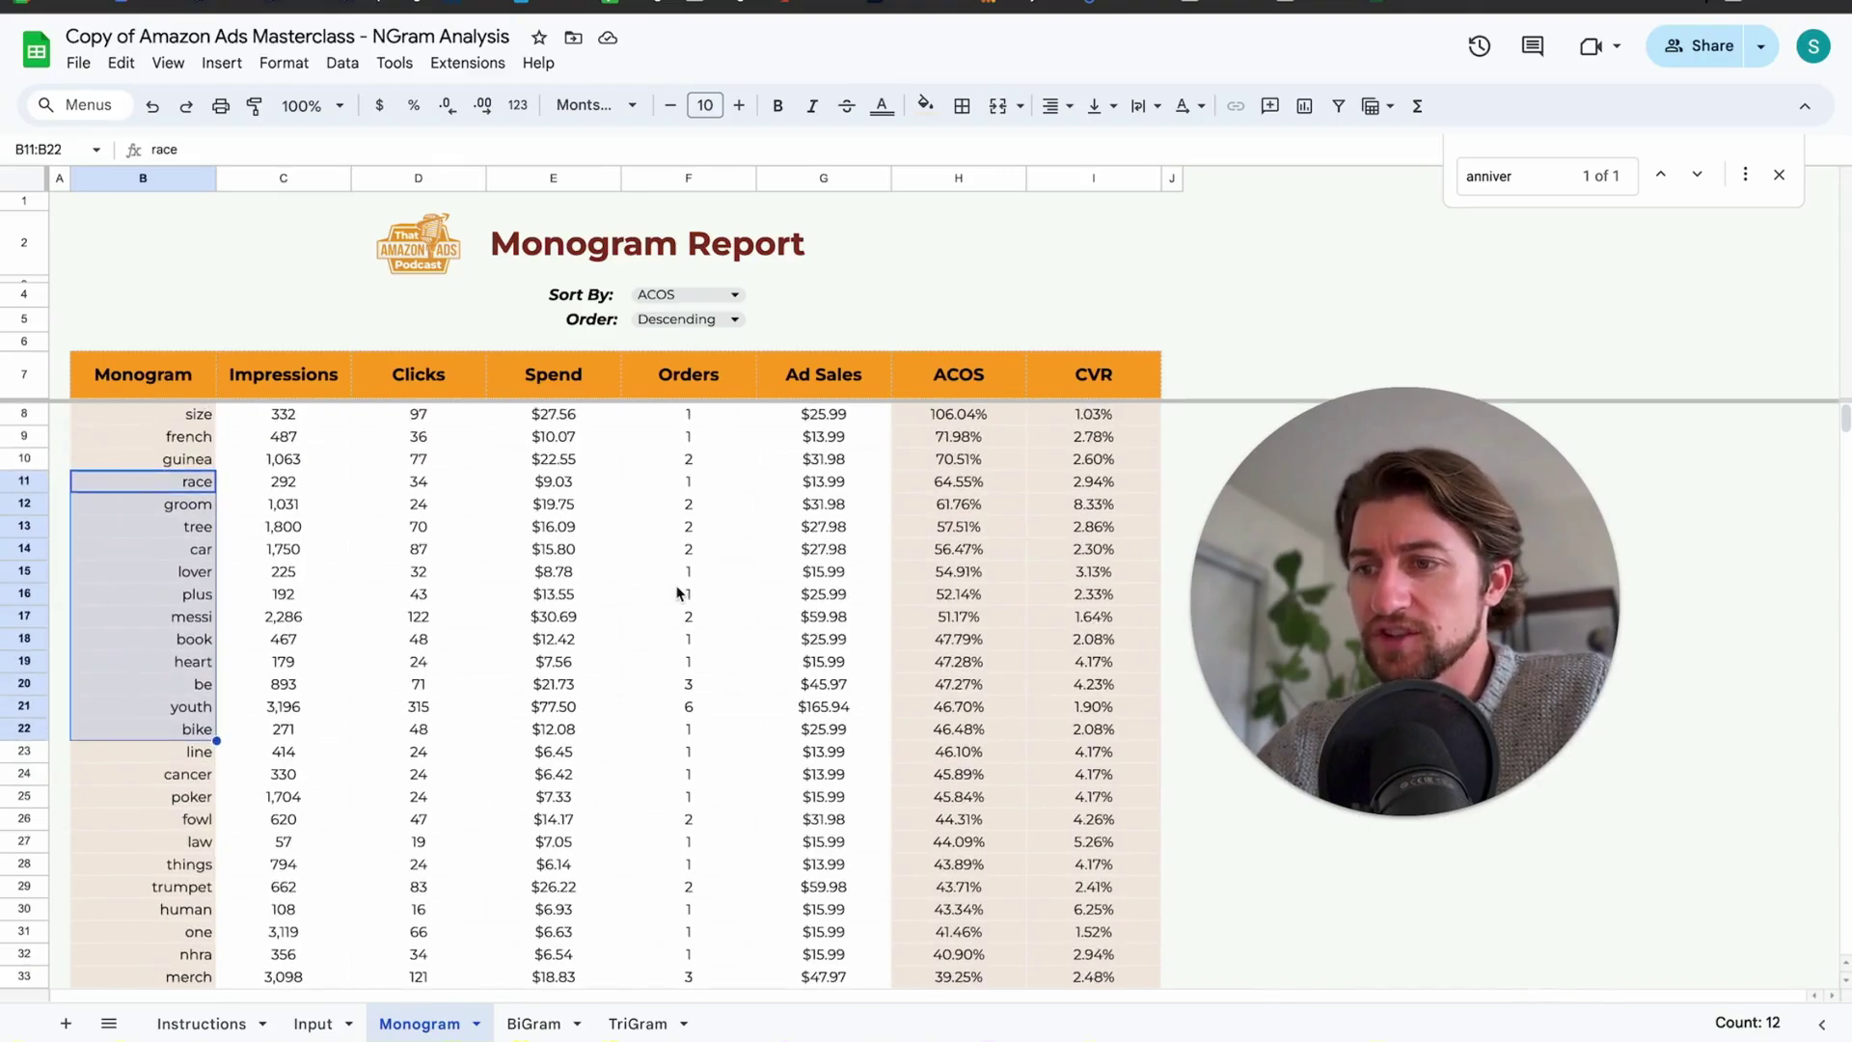
drag(987, 416, 976, 618)
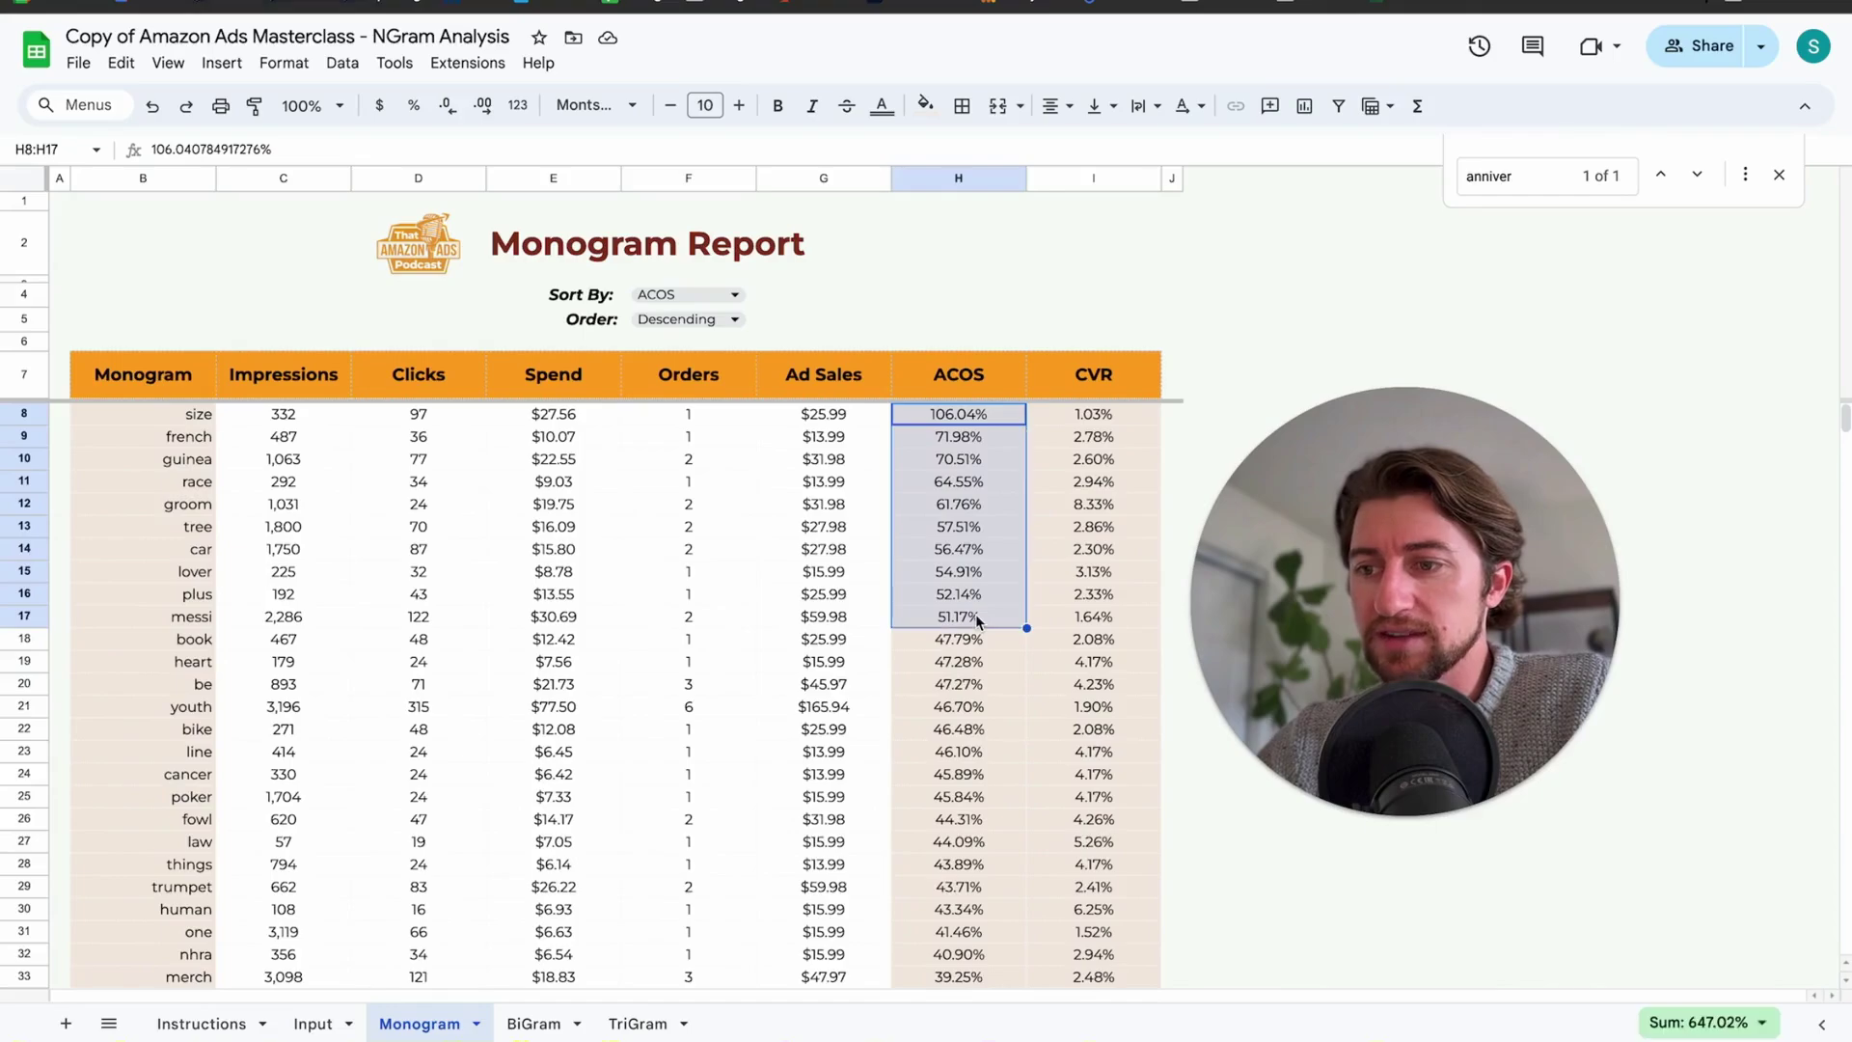
Check the individual high-ACOS words "tree", "race", "groom", "guinea", "french" and "size" in the Monogram column.
click(181, 525)
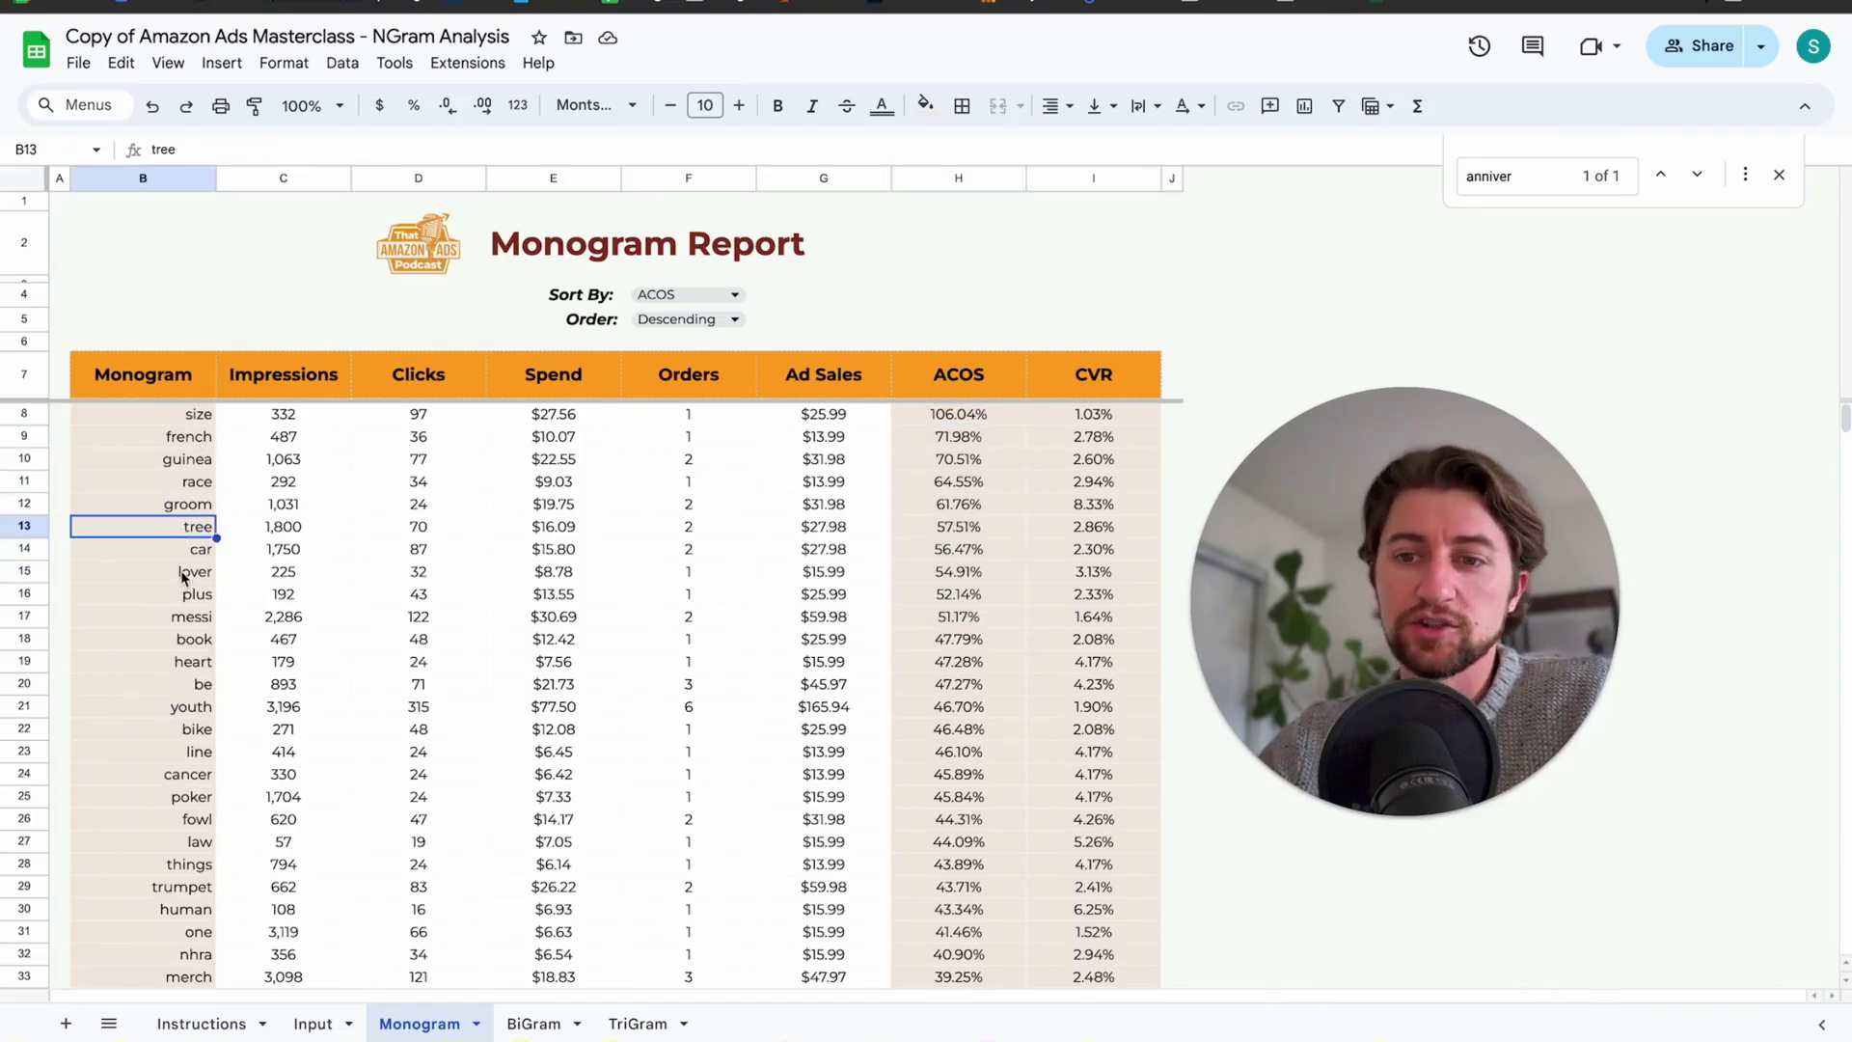
click(188, 479)
click(189, 508)
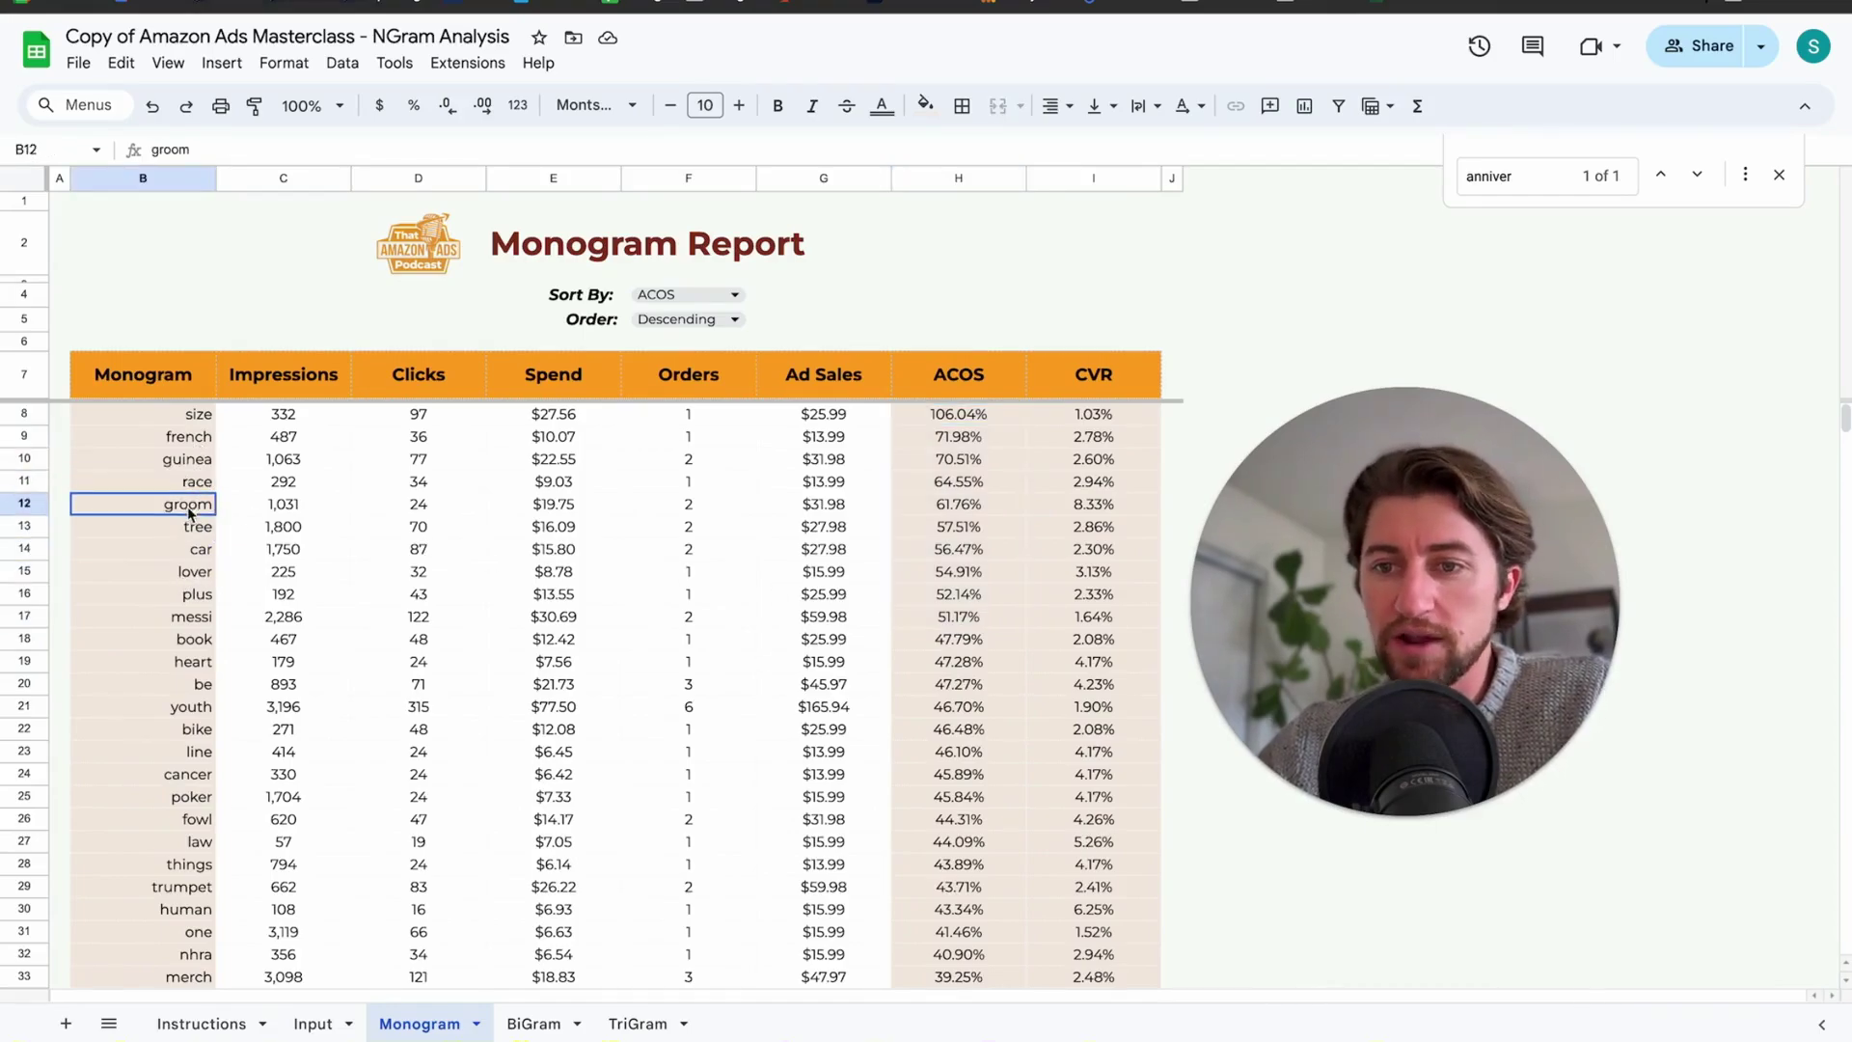
click(190, 463)
click(189, 487)
click(188, 461)
click(188, 436)
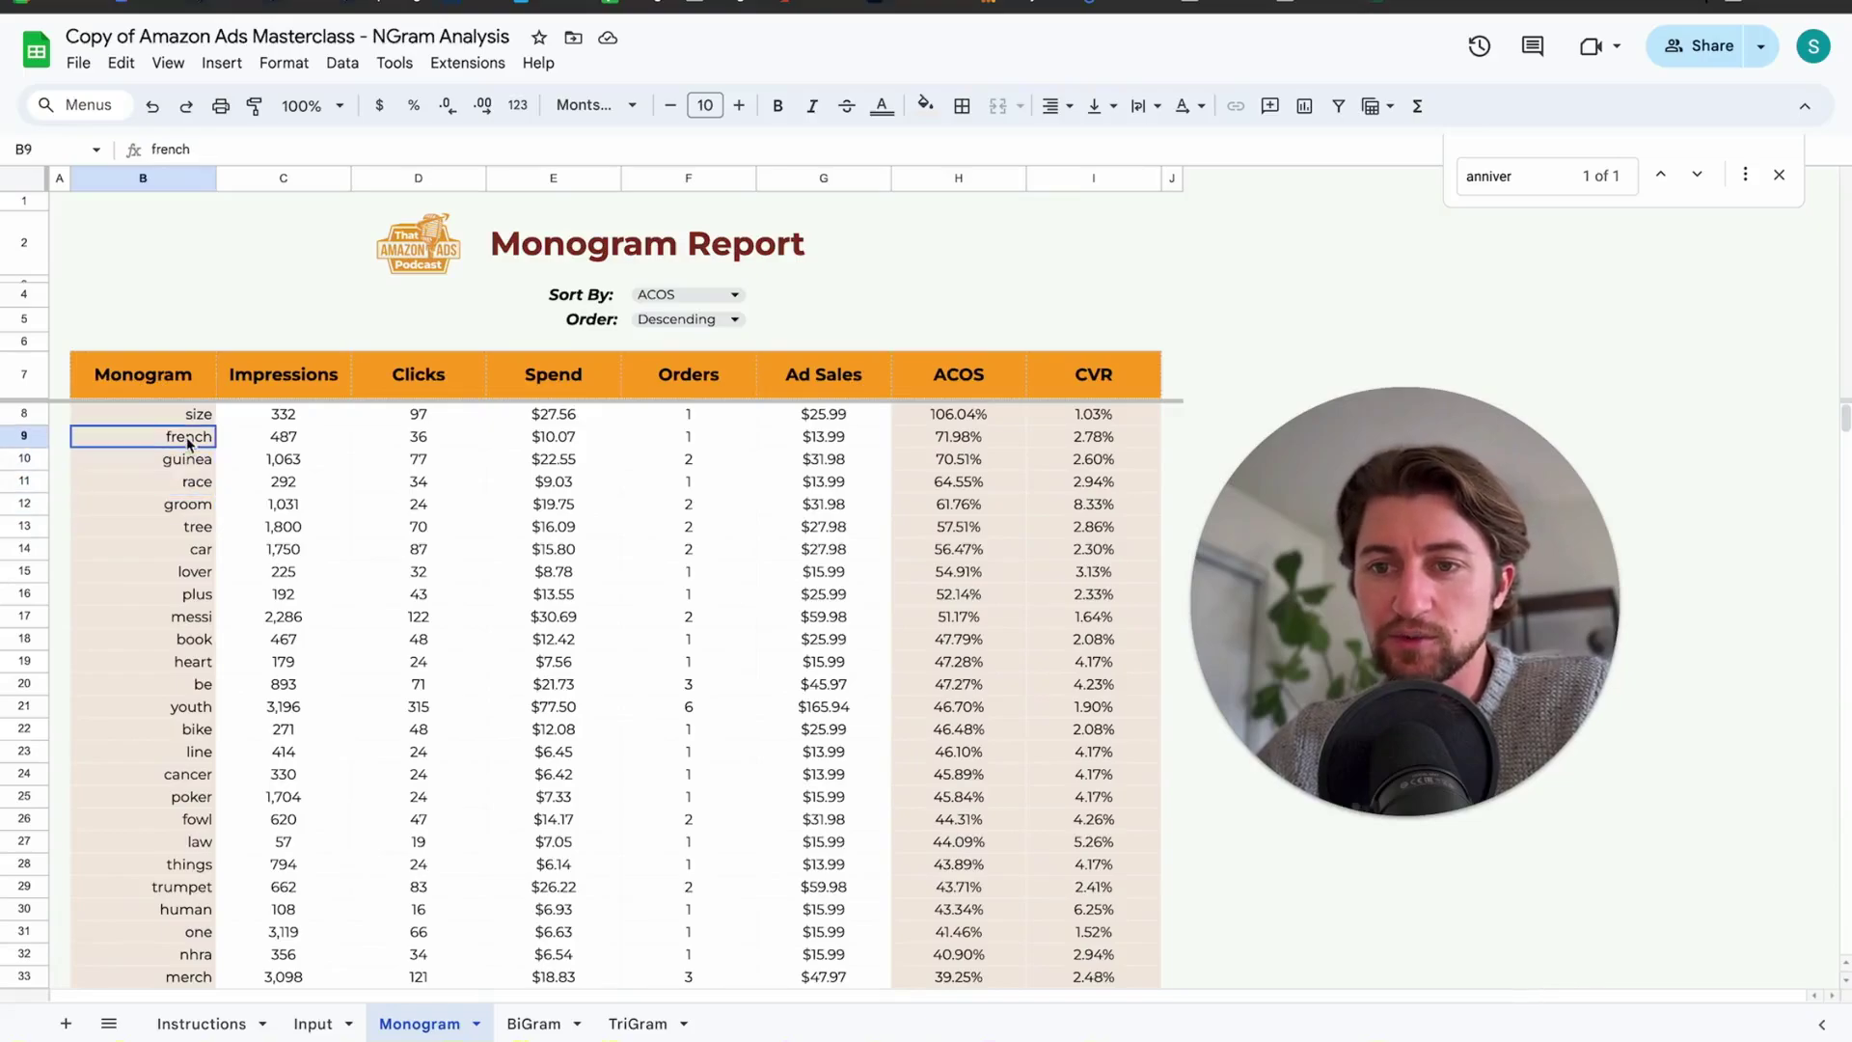
click(188, 482)
click(187, 532)
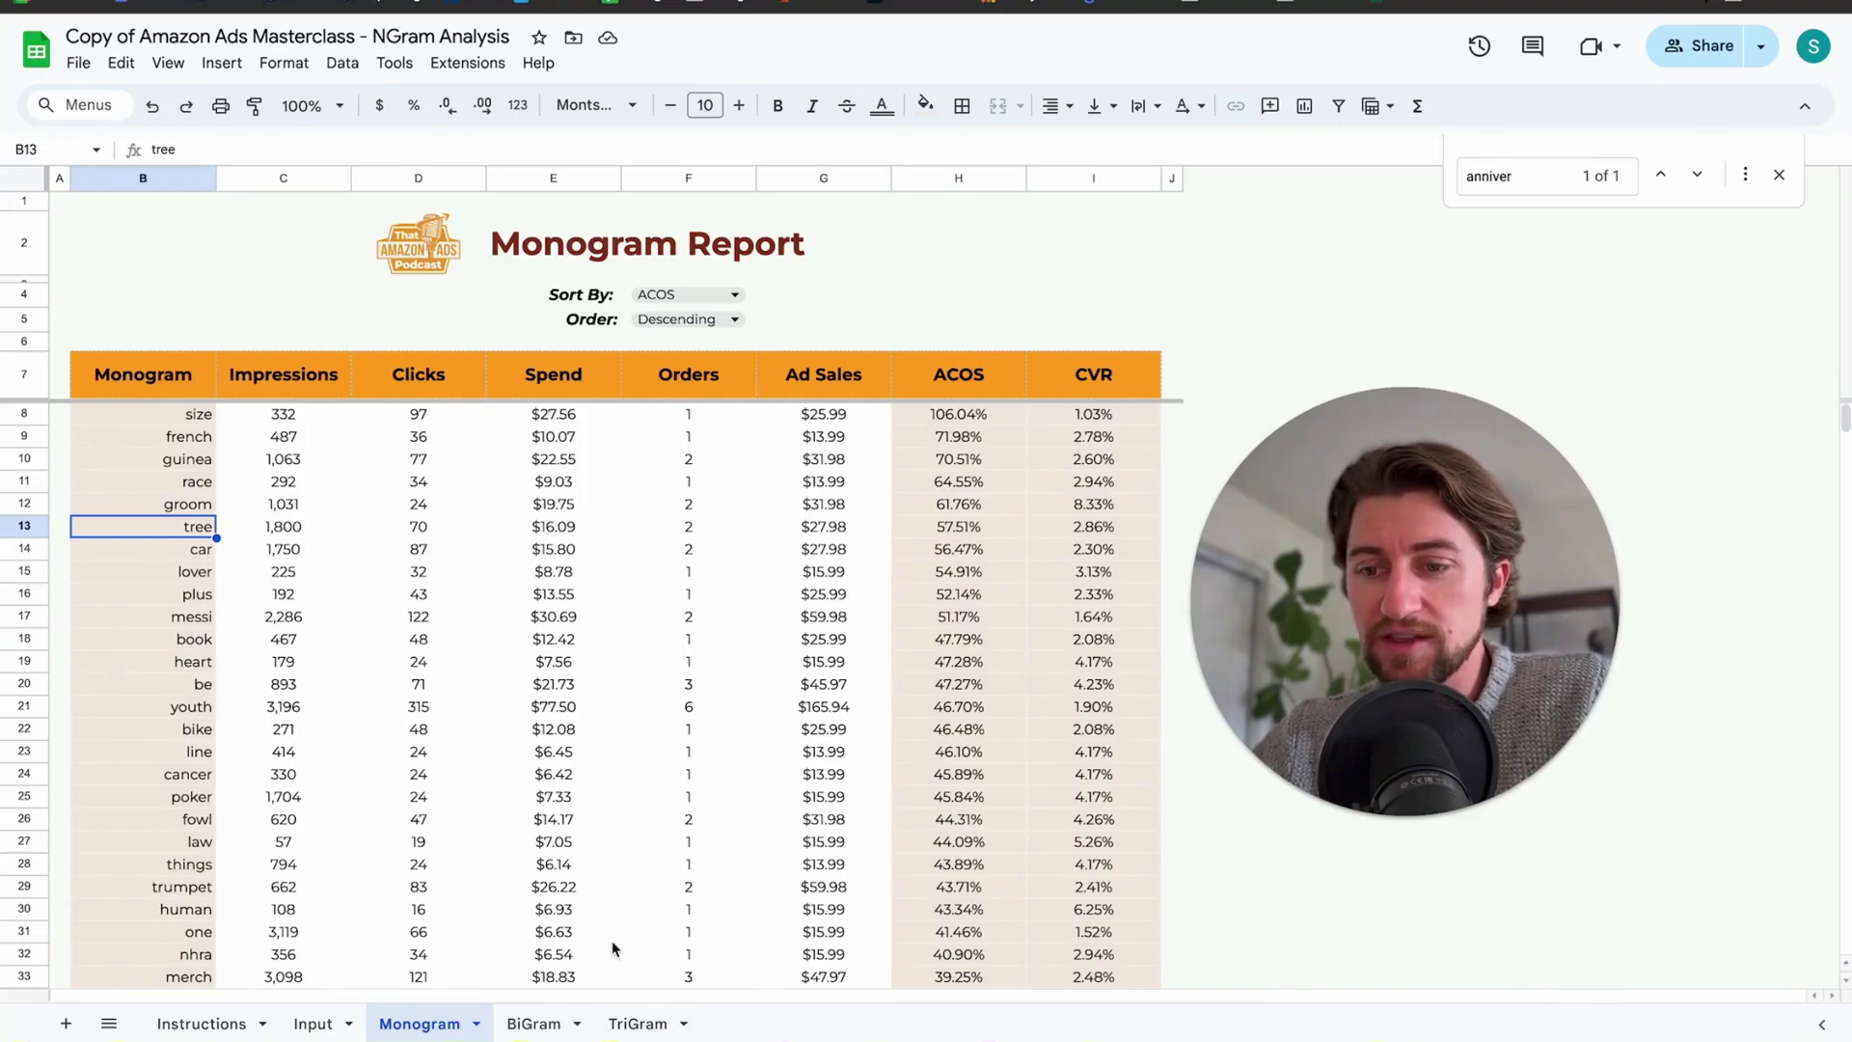
click(177, 421)
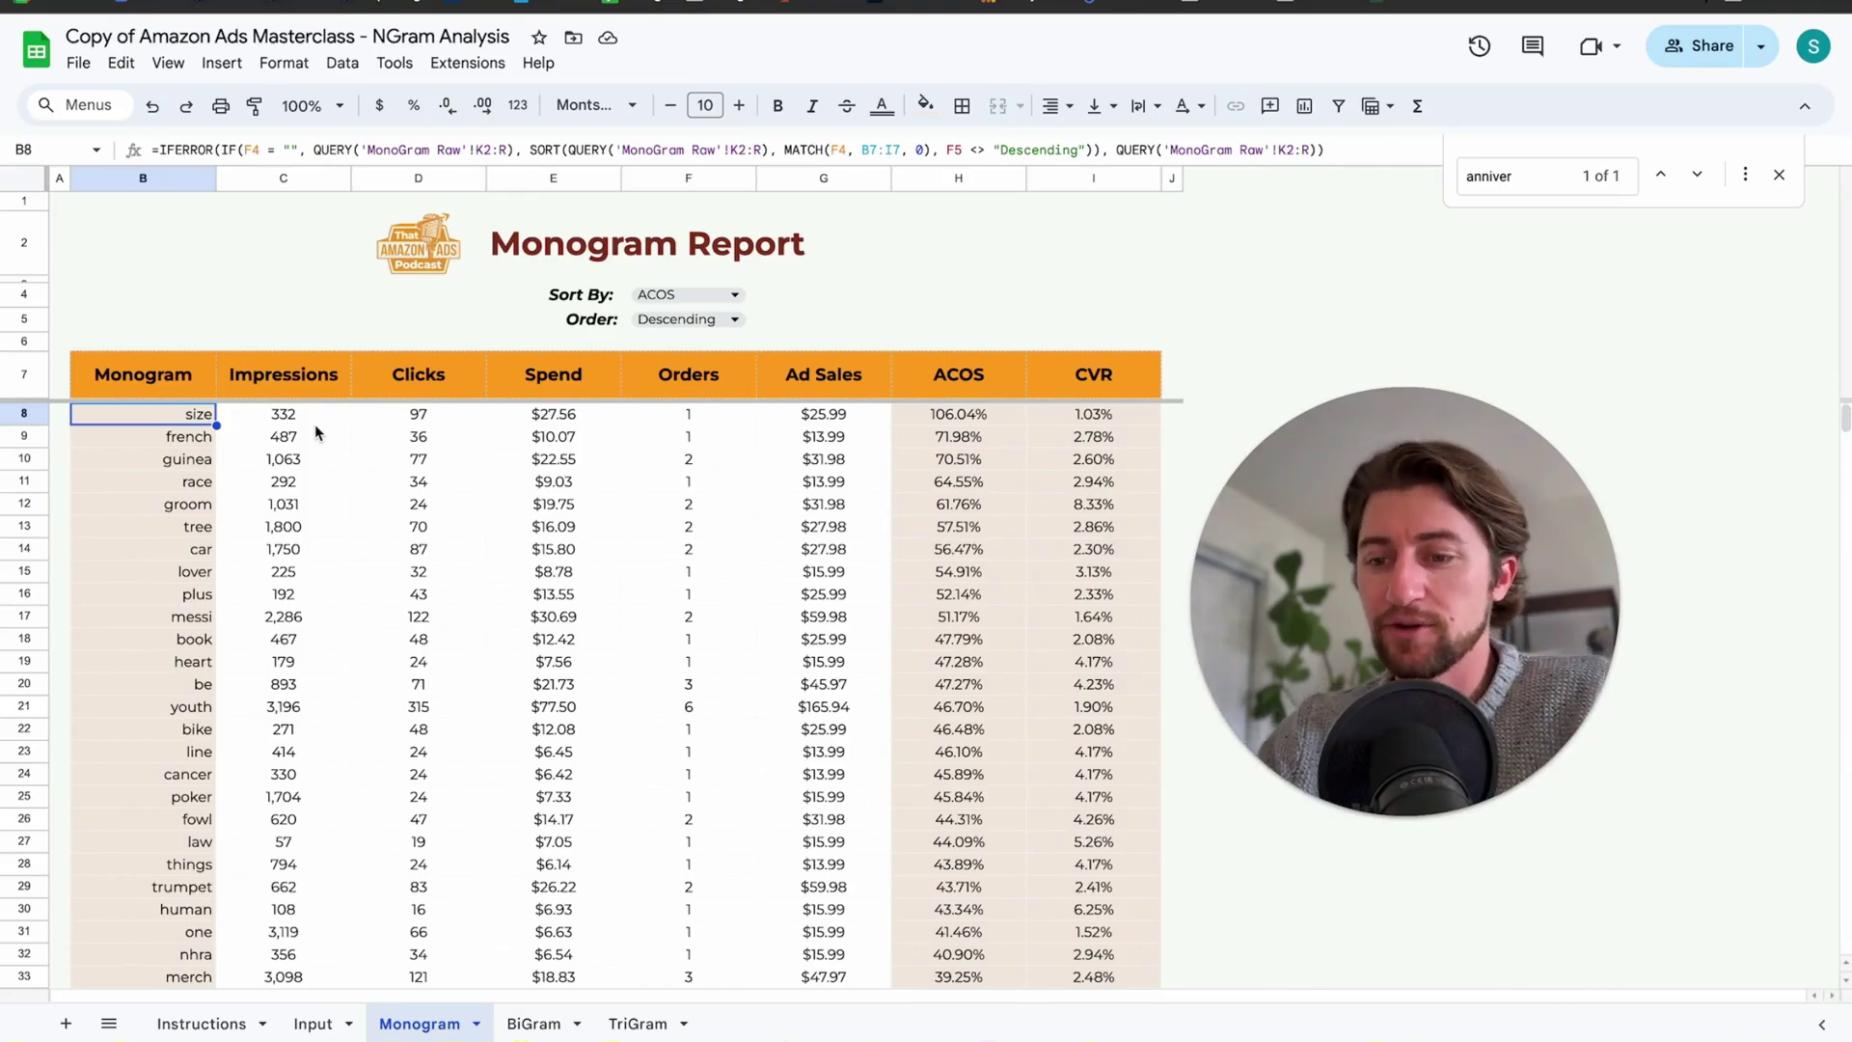
Open the BiGram sheet and search it for "anniver".
click(528, 1024)
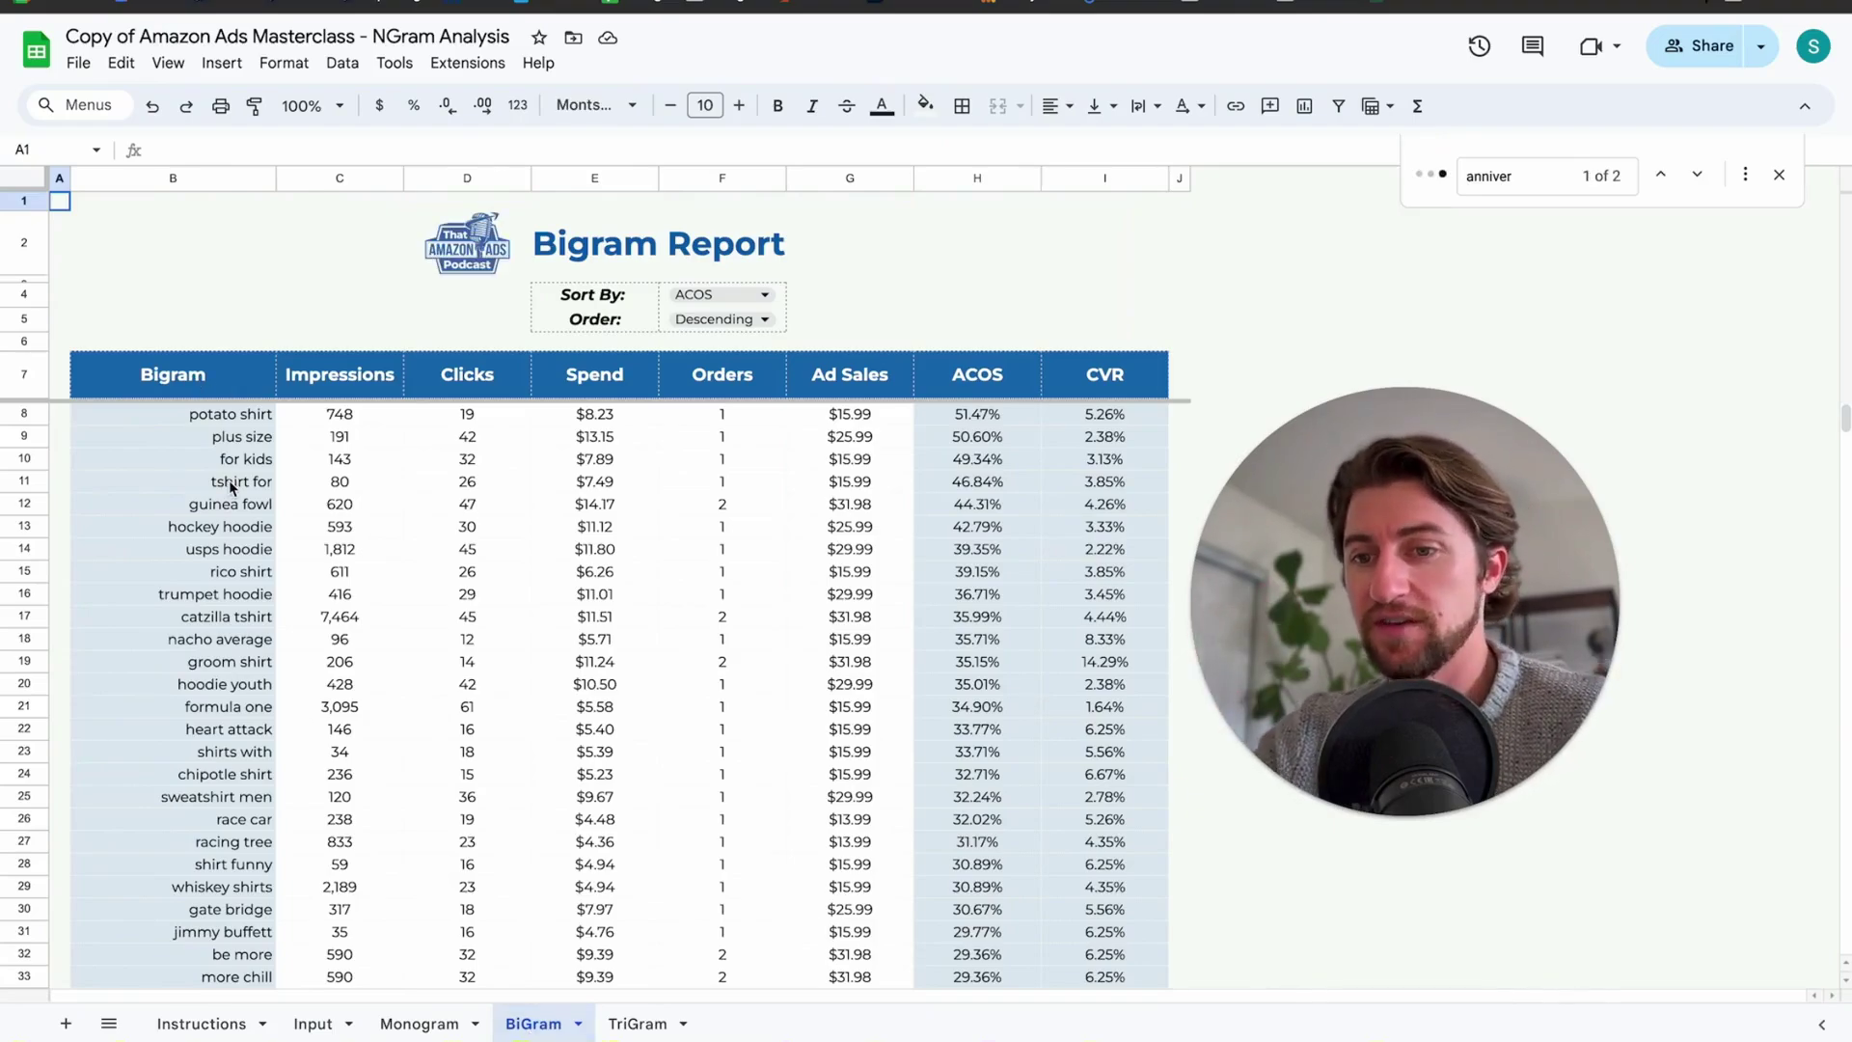
key(ctrl+f)
key(Return)
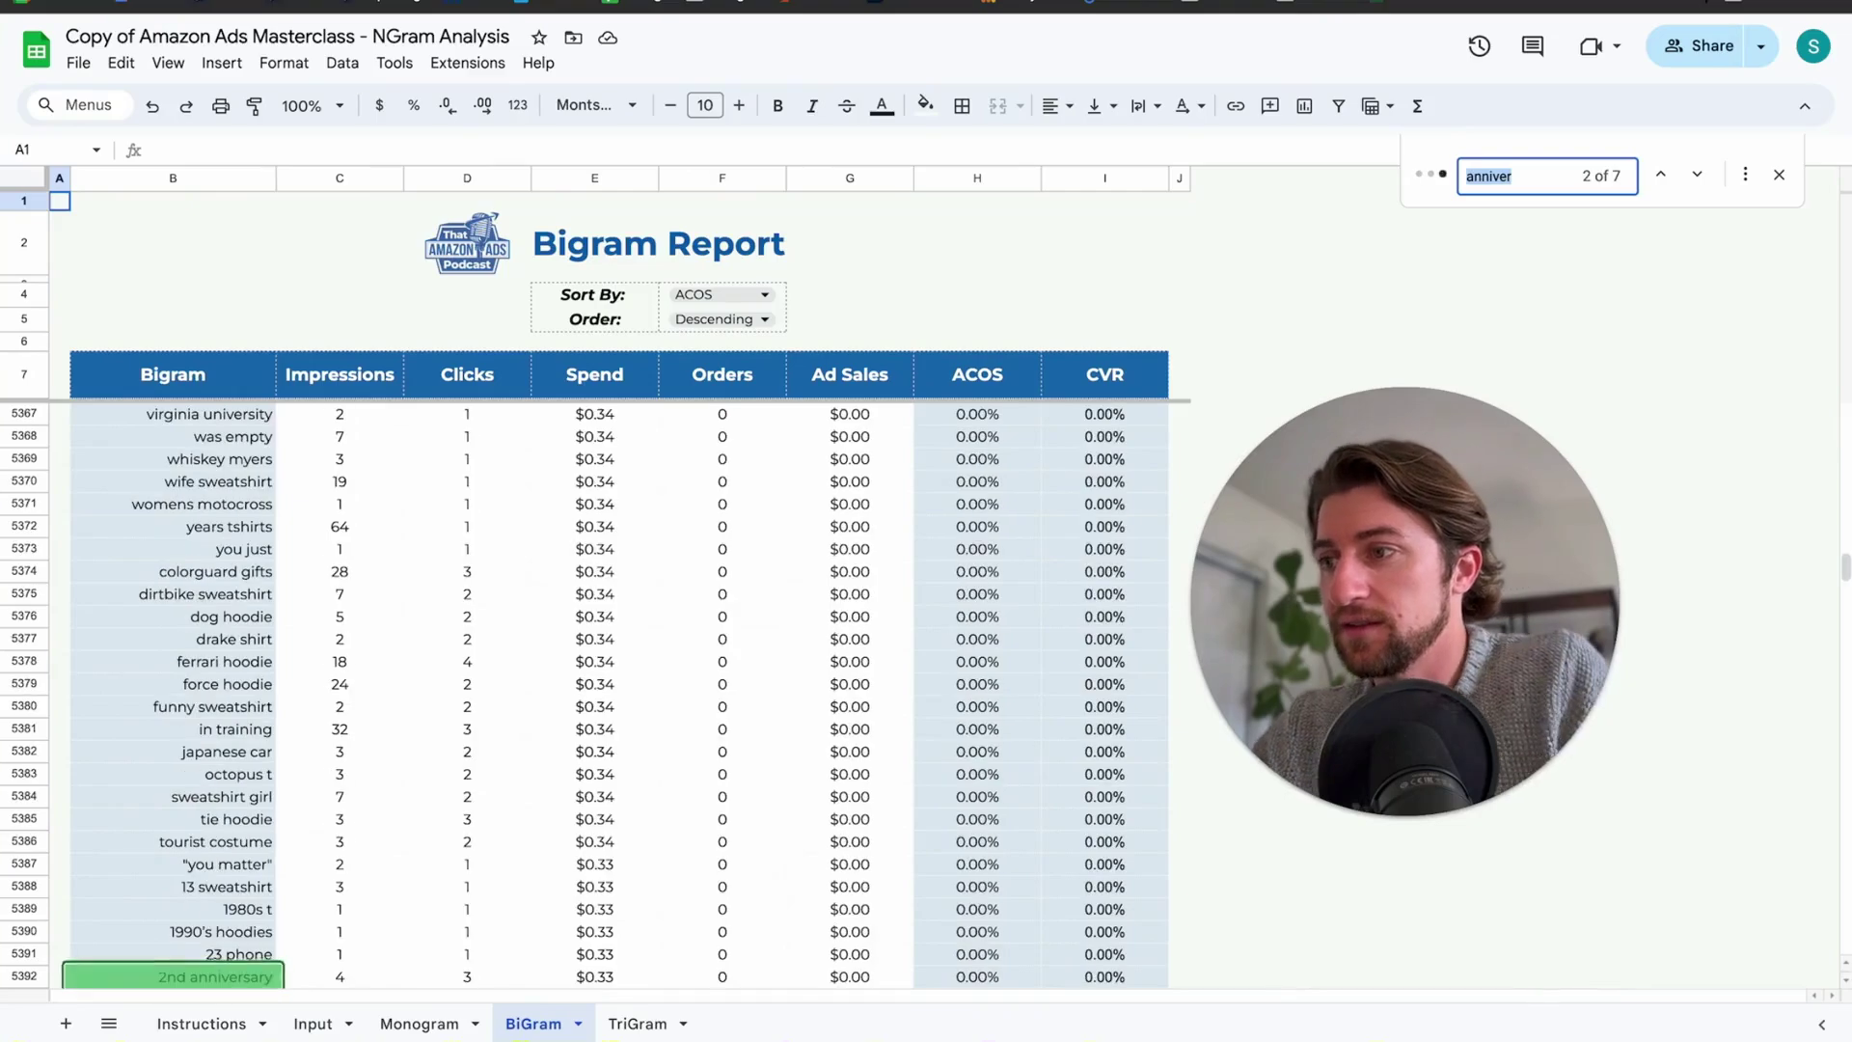
scroll(309, 887, down, 1)
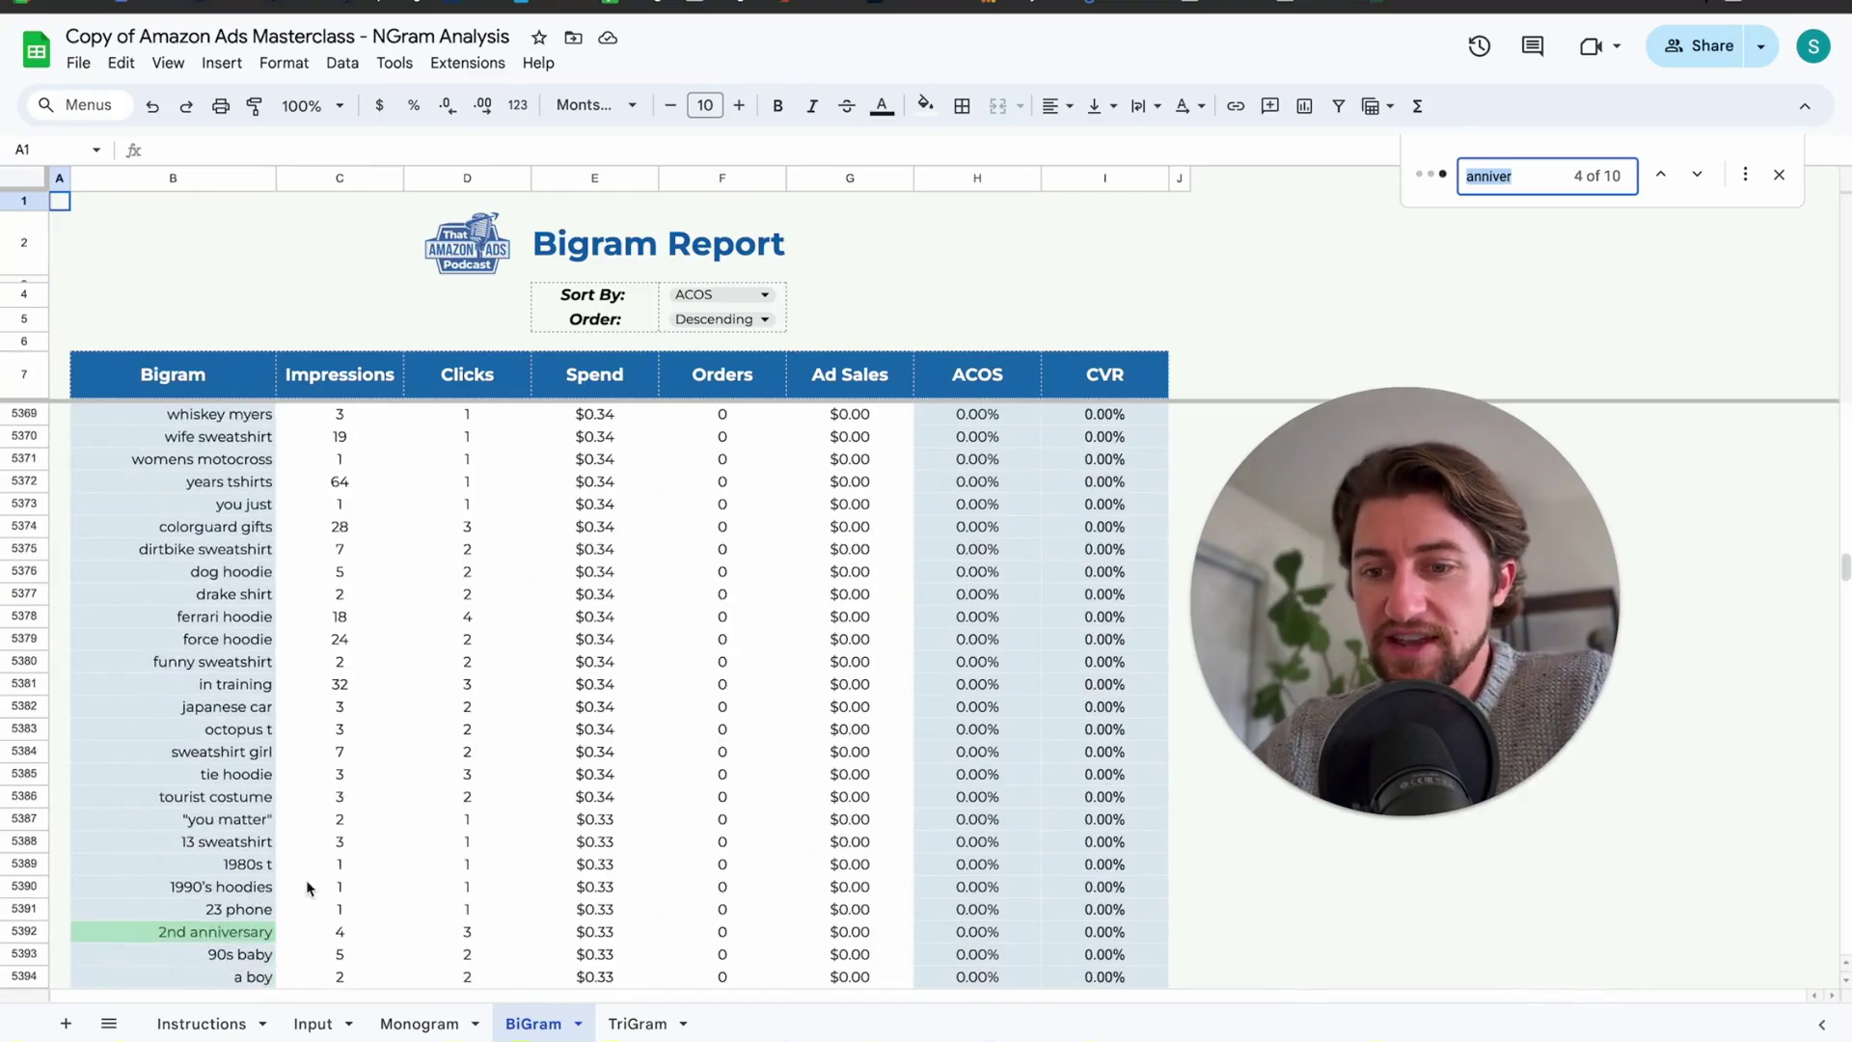
Step through the remaining "anniver" matches in the Bigram Report back to "year anniversary" and close the search.
key(Return)
key(Return)
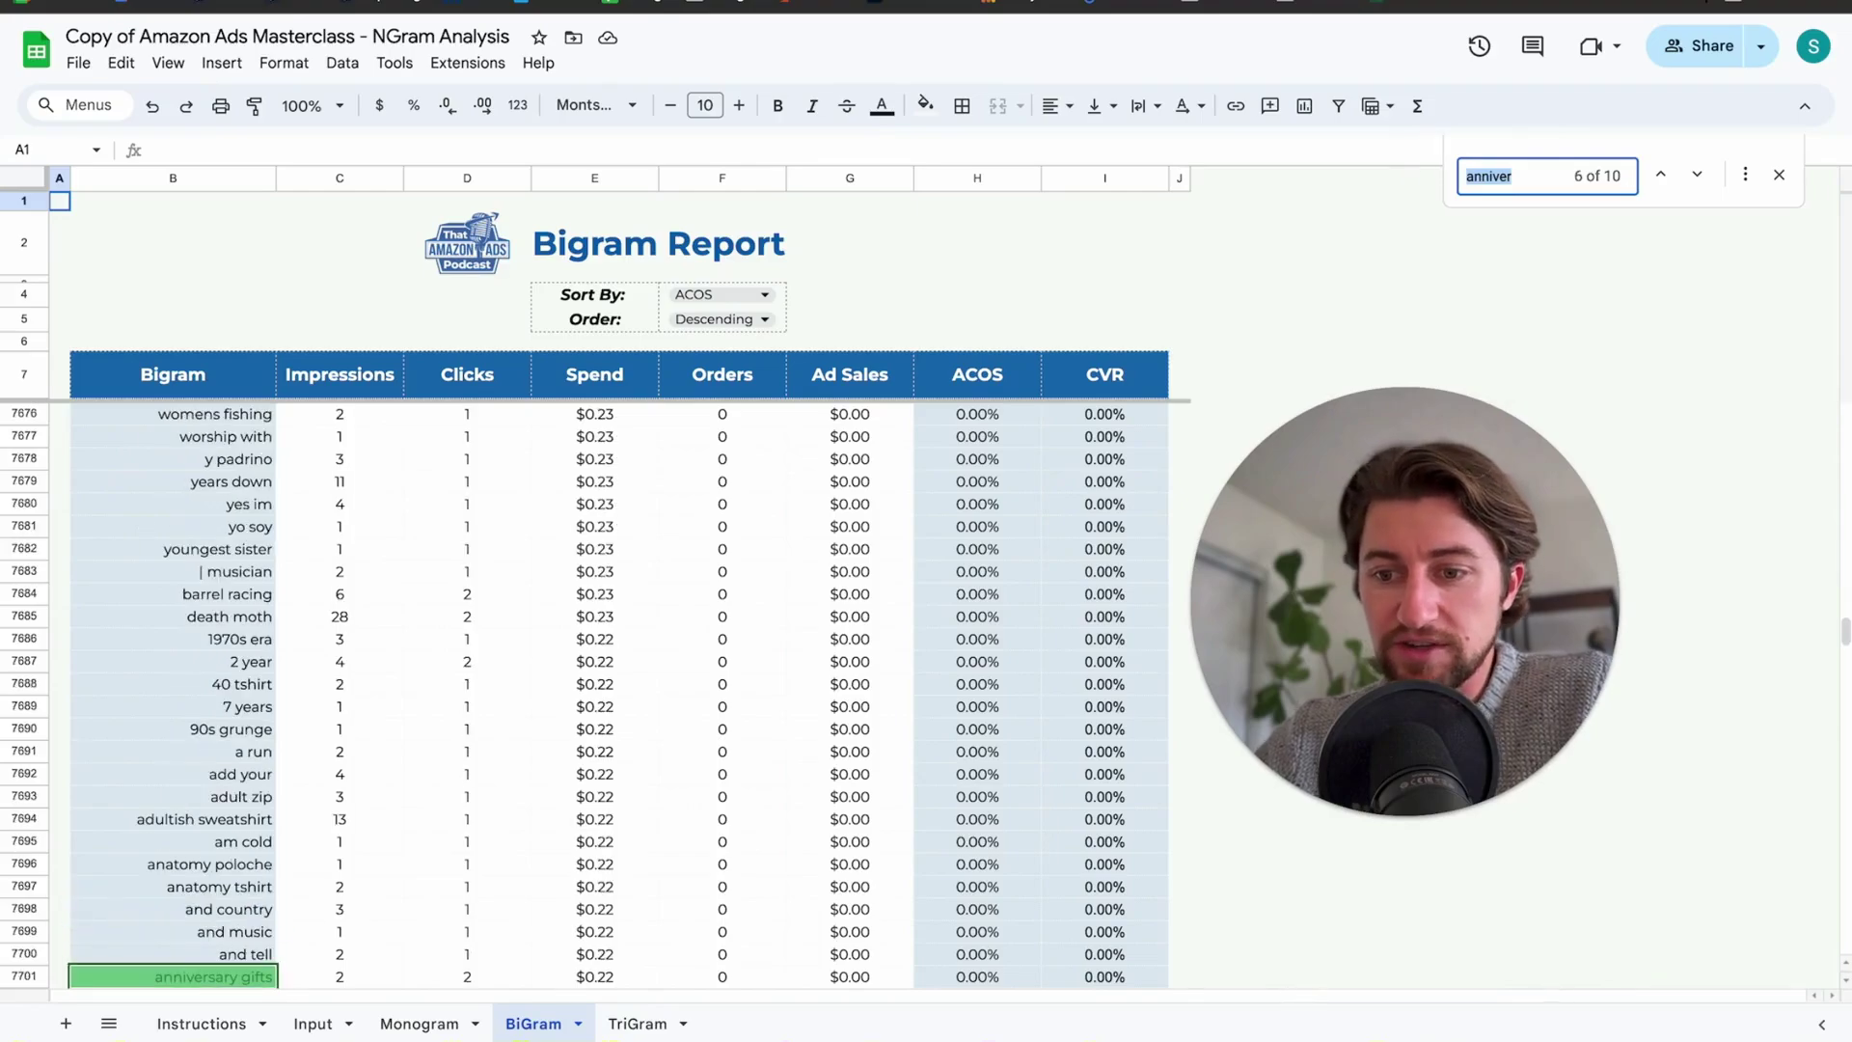
key(Return)
key(Return)
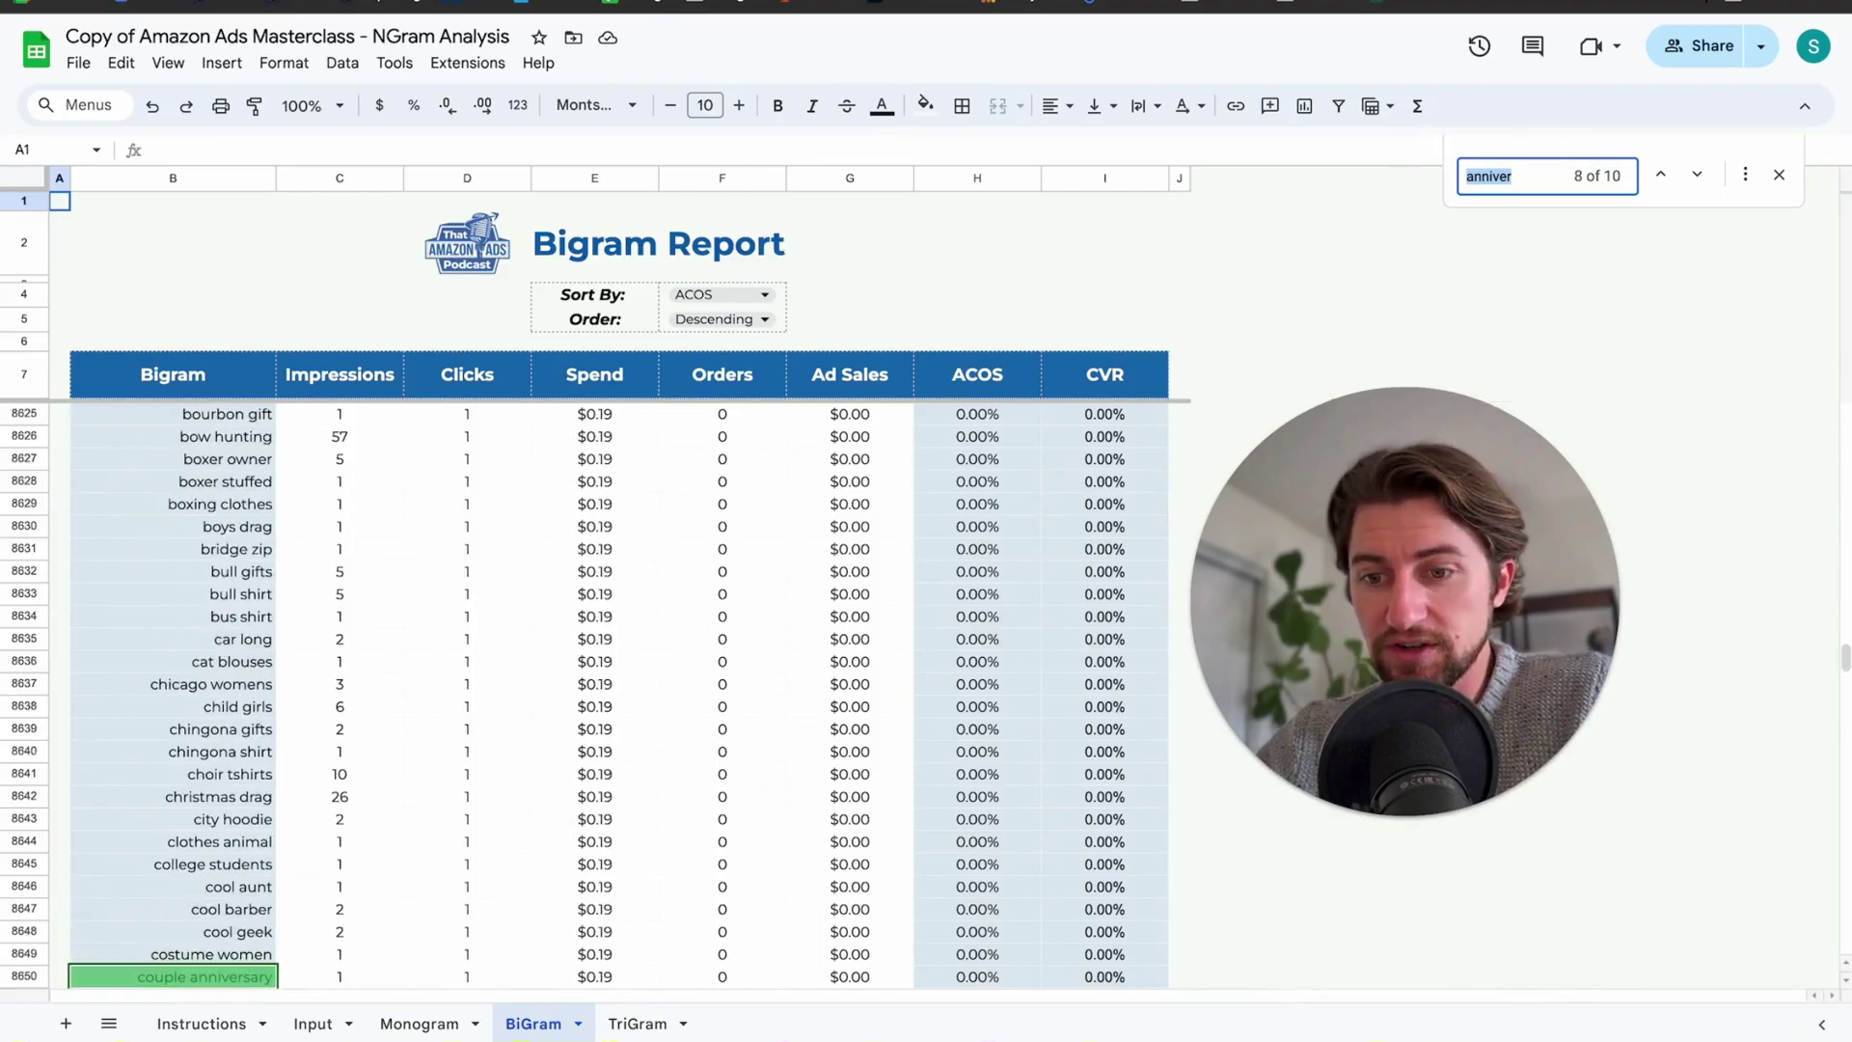
key(Return)
key(Return)
key(Return)
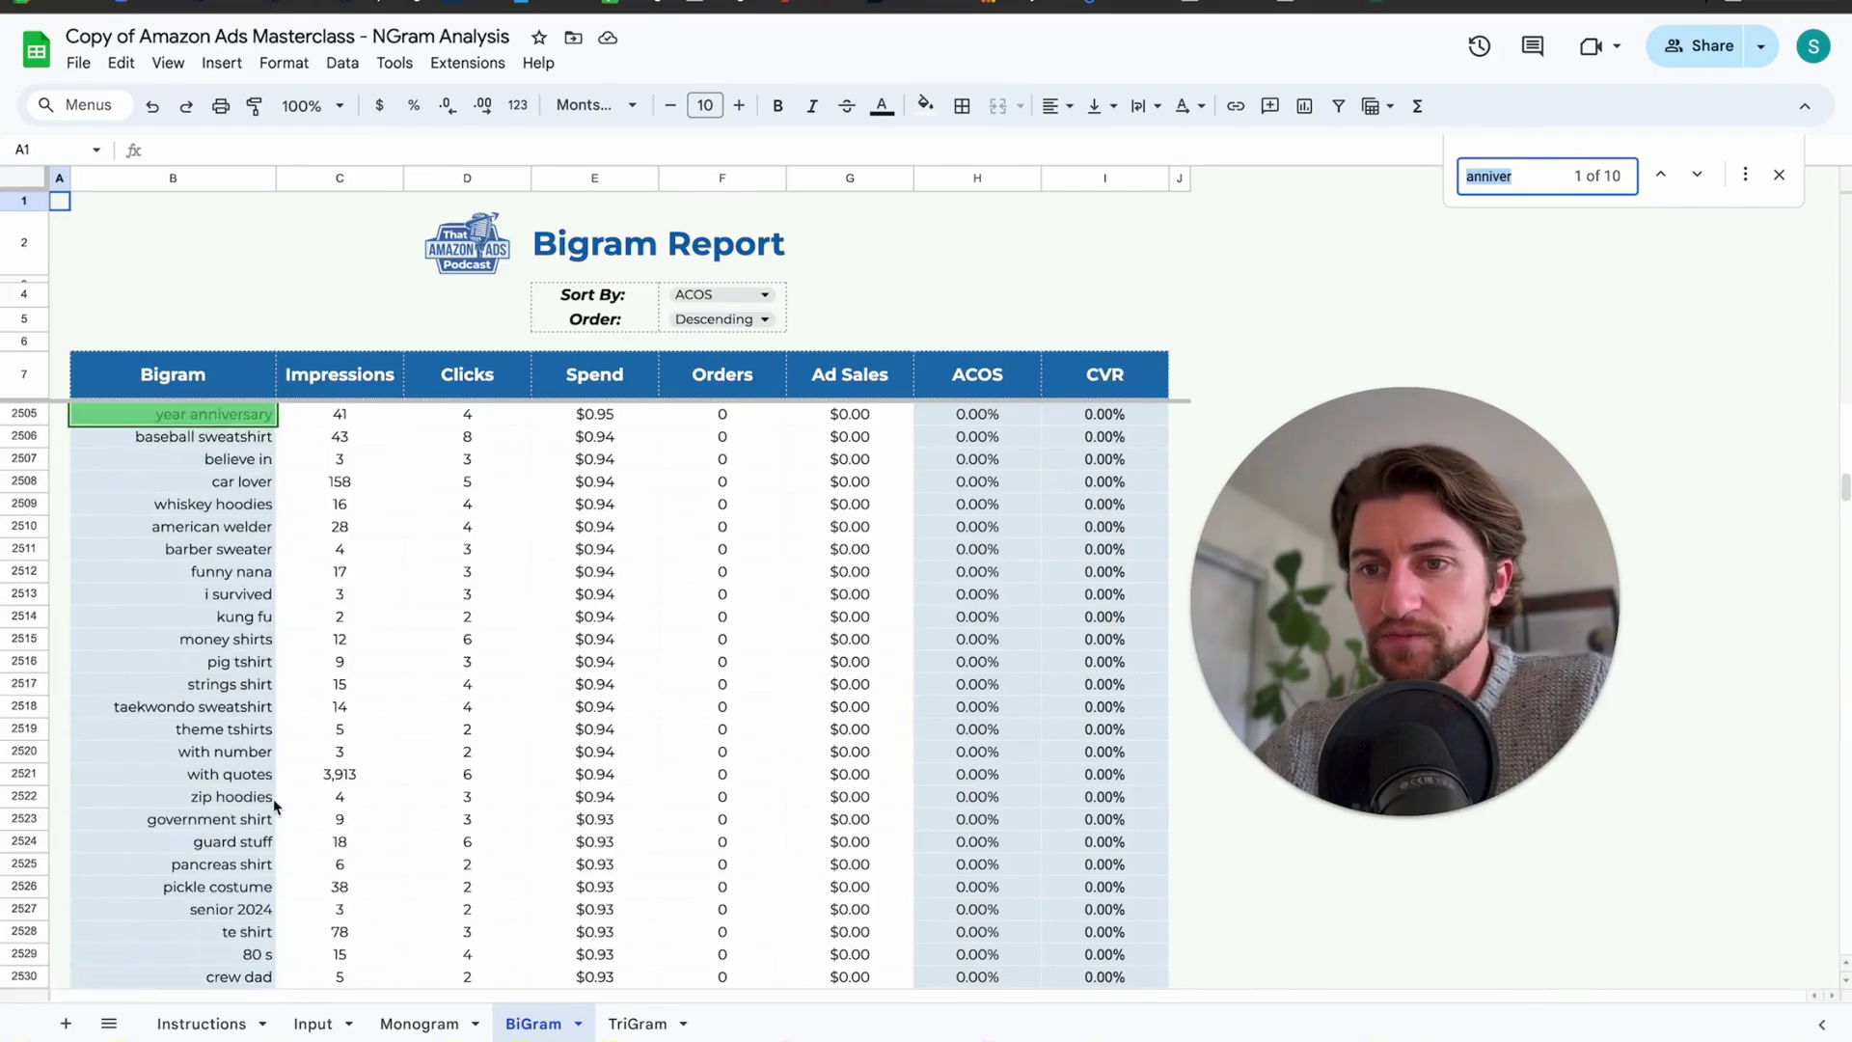
scroll(278, 808, up, 1)
click(1780, 175)
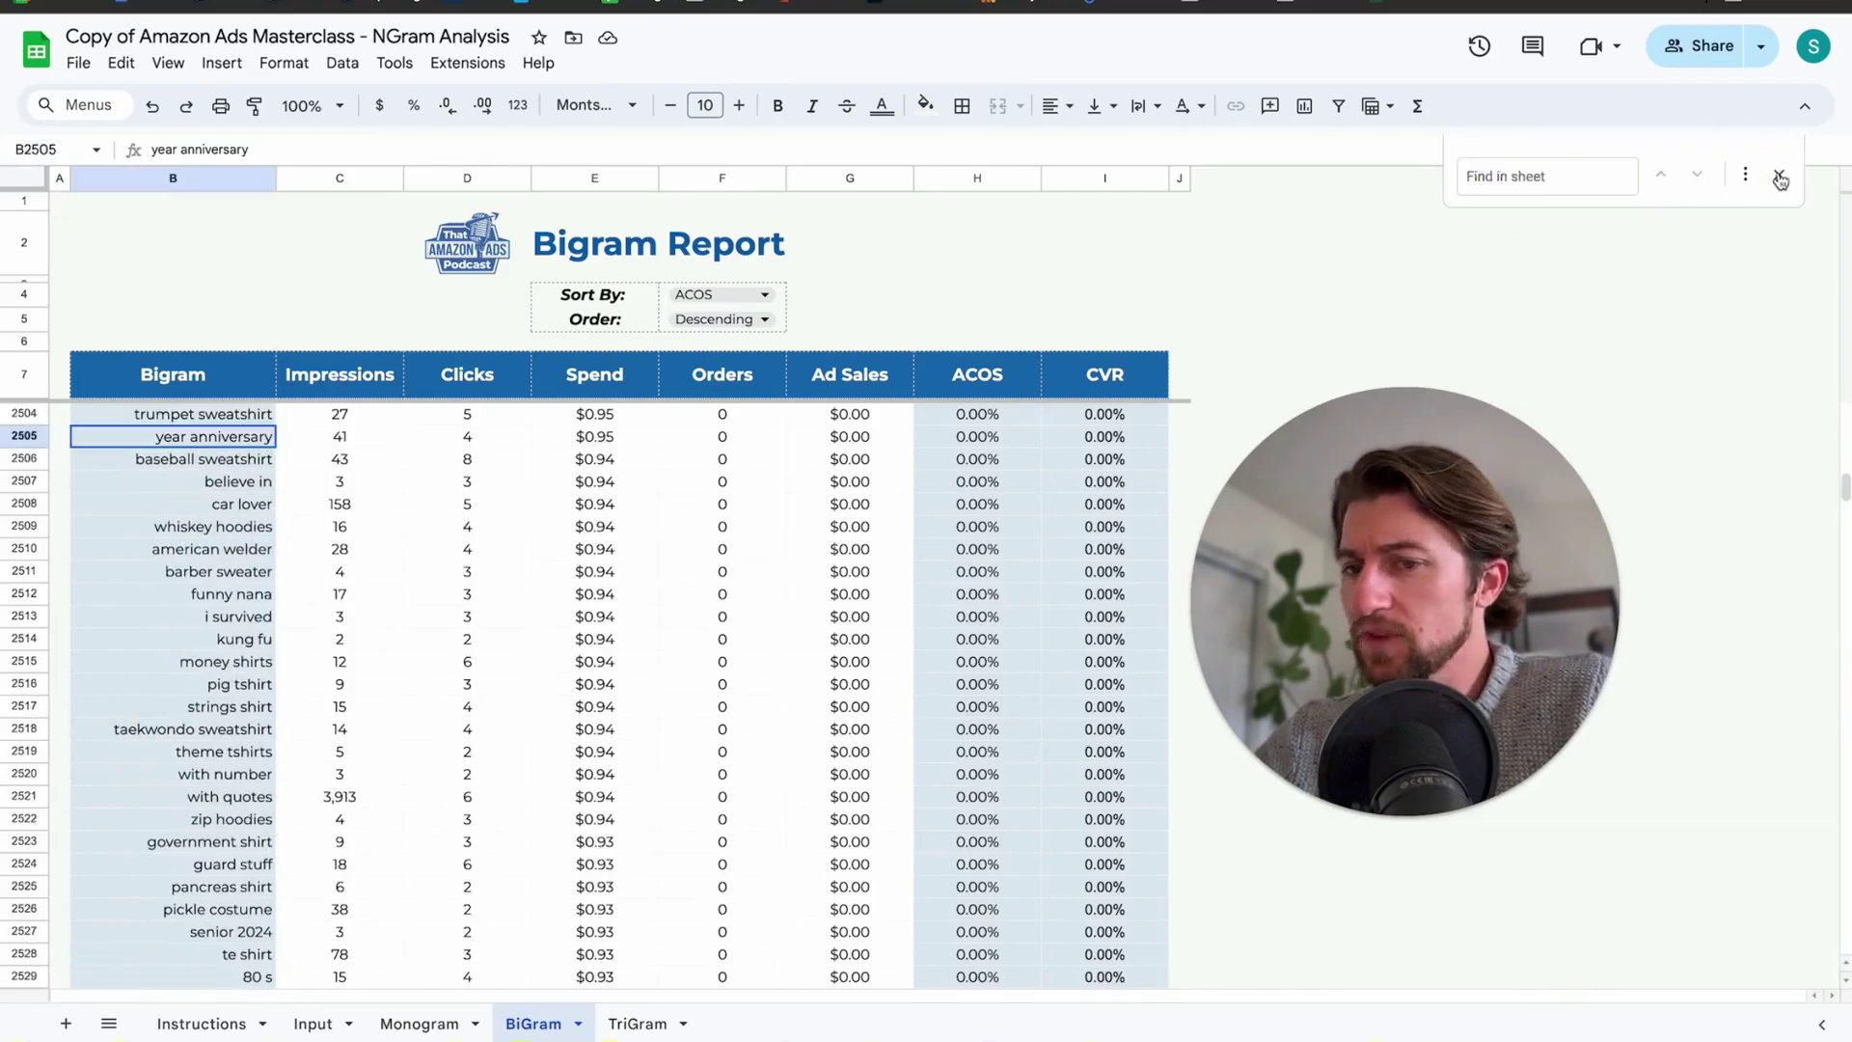
Return to the start of the Bigram Report's list and review the highest-ACOS bigrams in B8:H16.
key(Up)
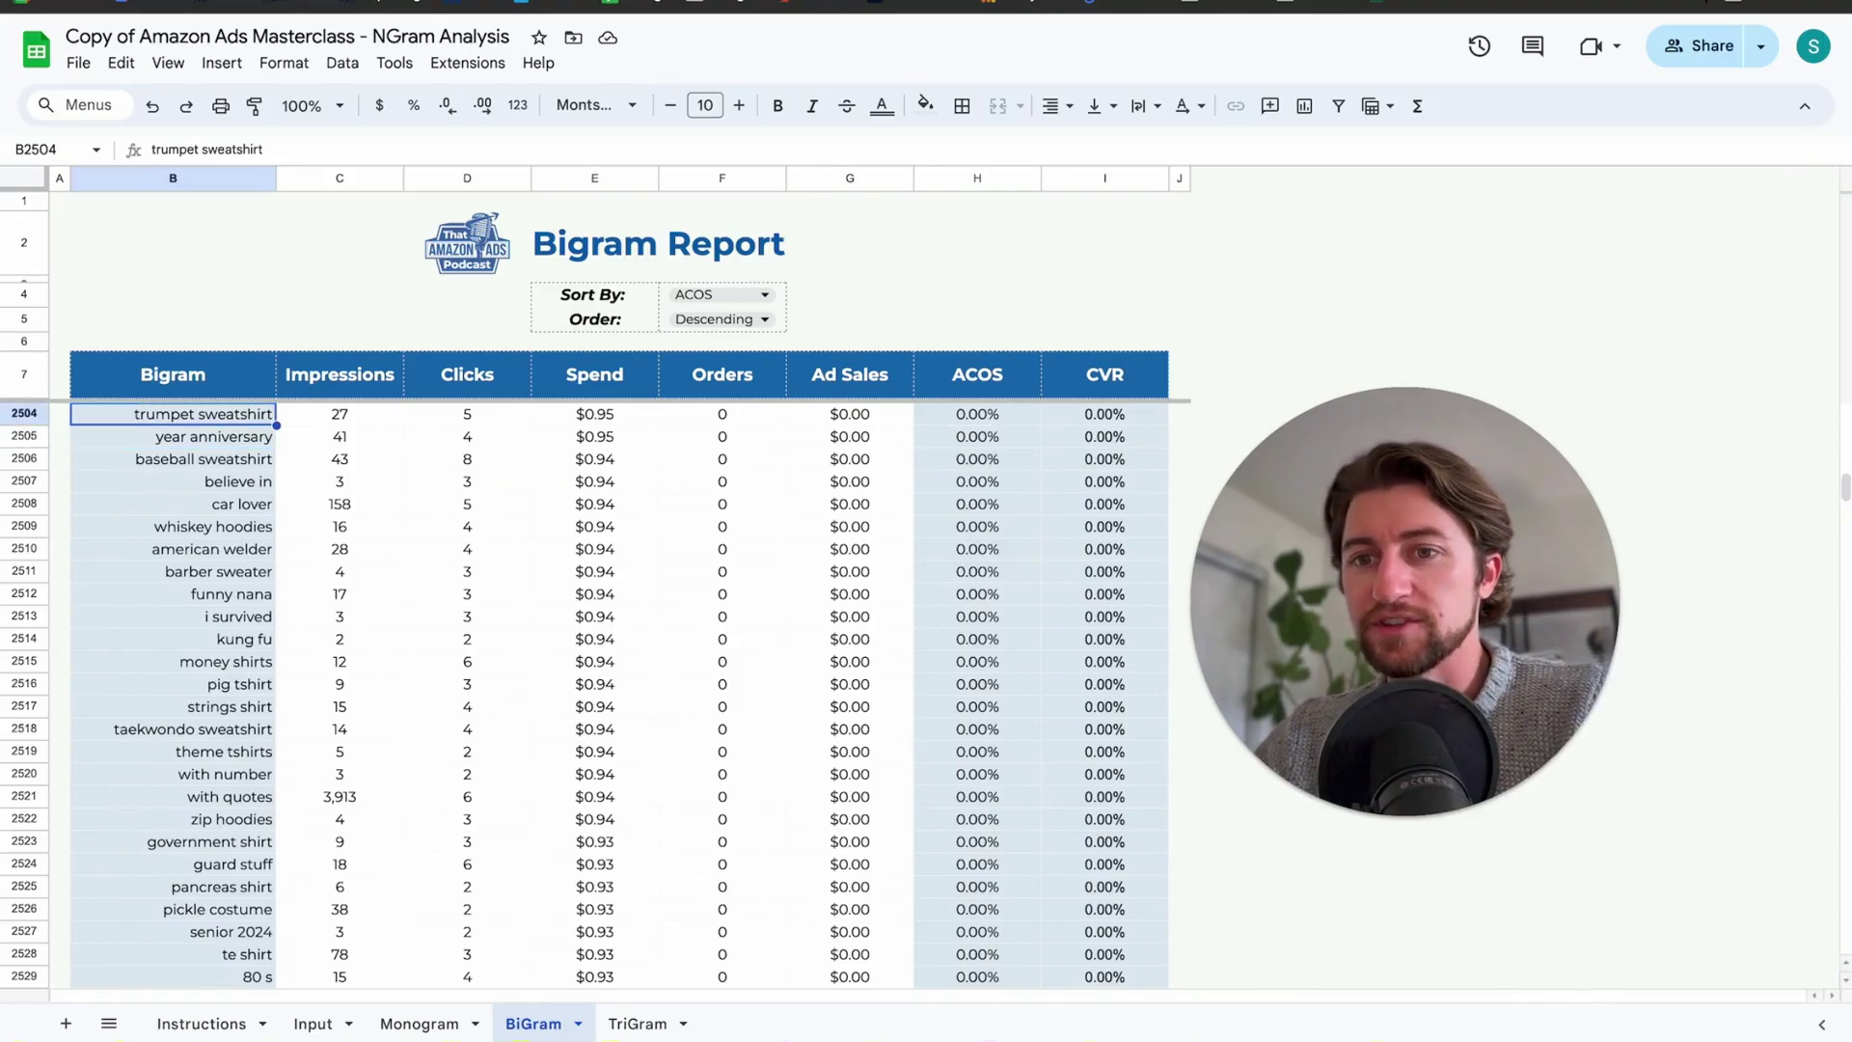
key(ctrl+Up)
key(Down)
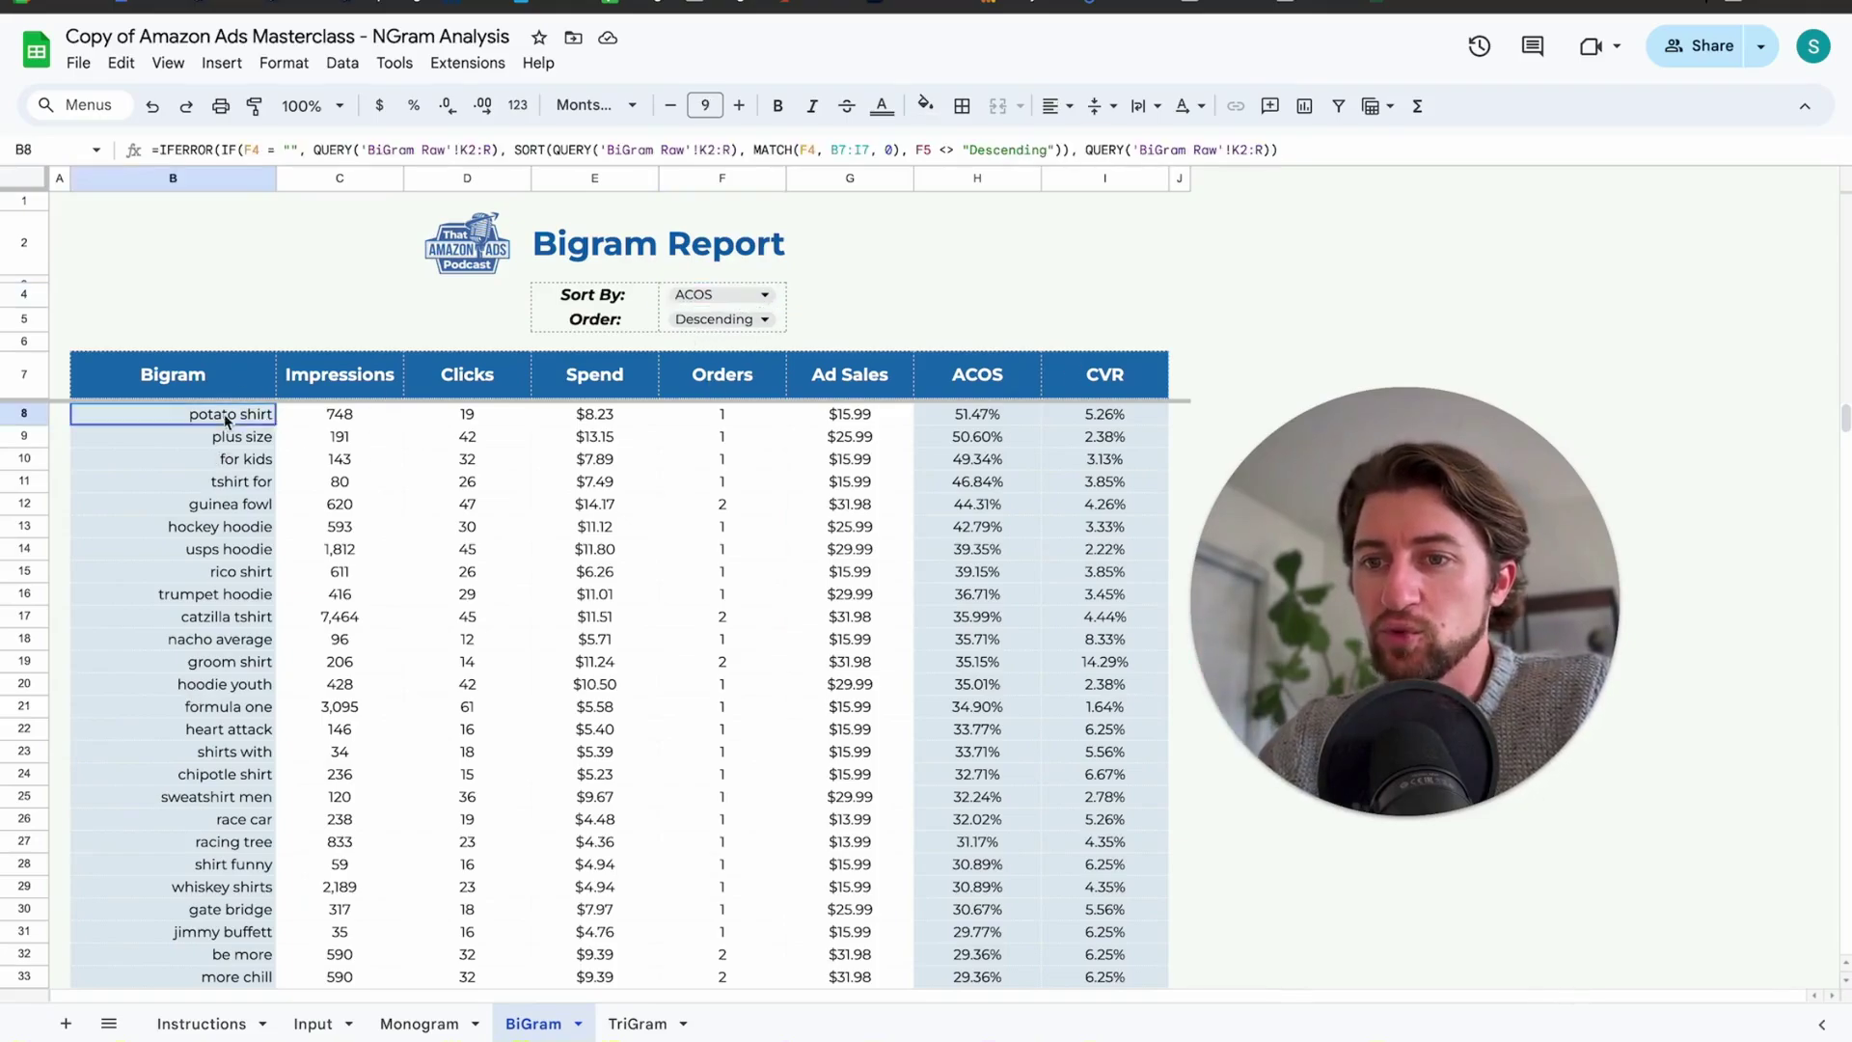
drag(230, 413, 976, 608)
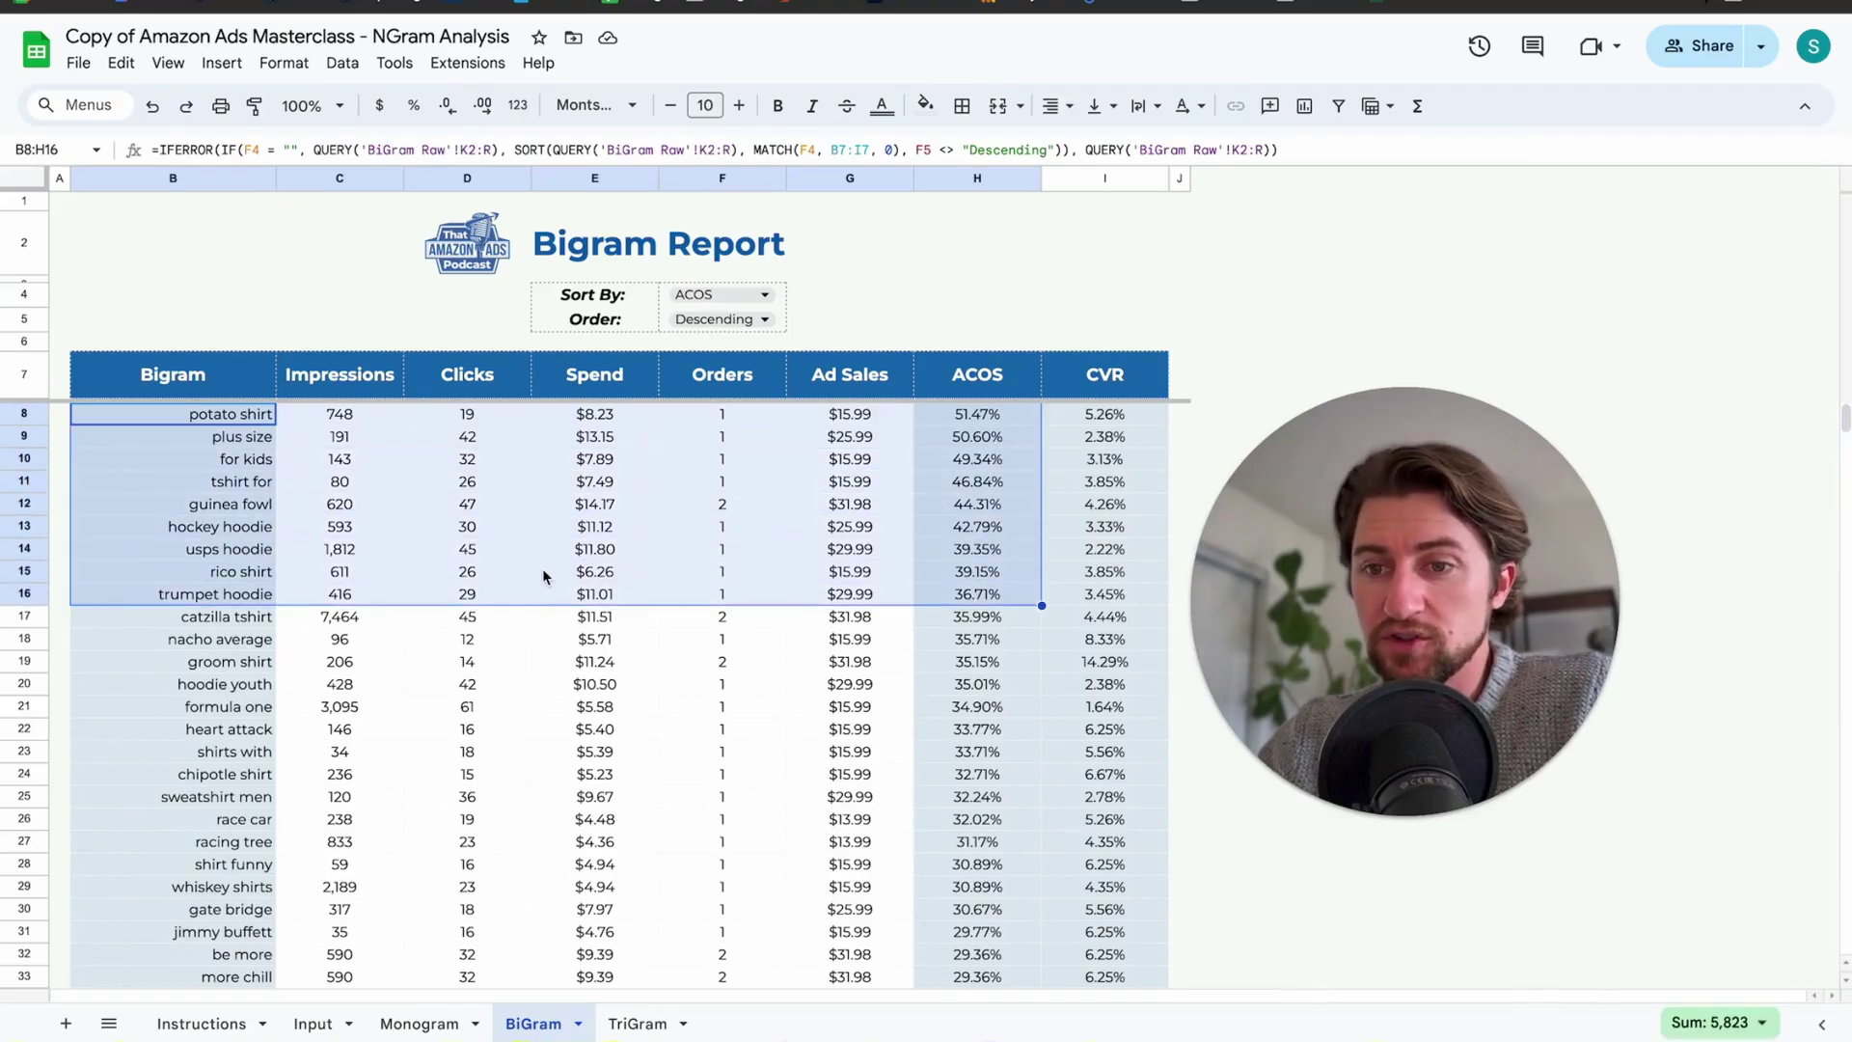
Compare the "size" row in the Monogram Report with the "plus size" row in the Bigram Report.
click(439, 1030)
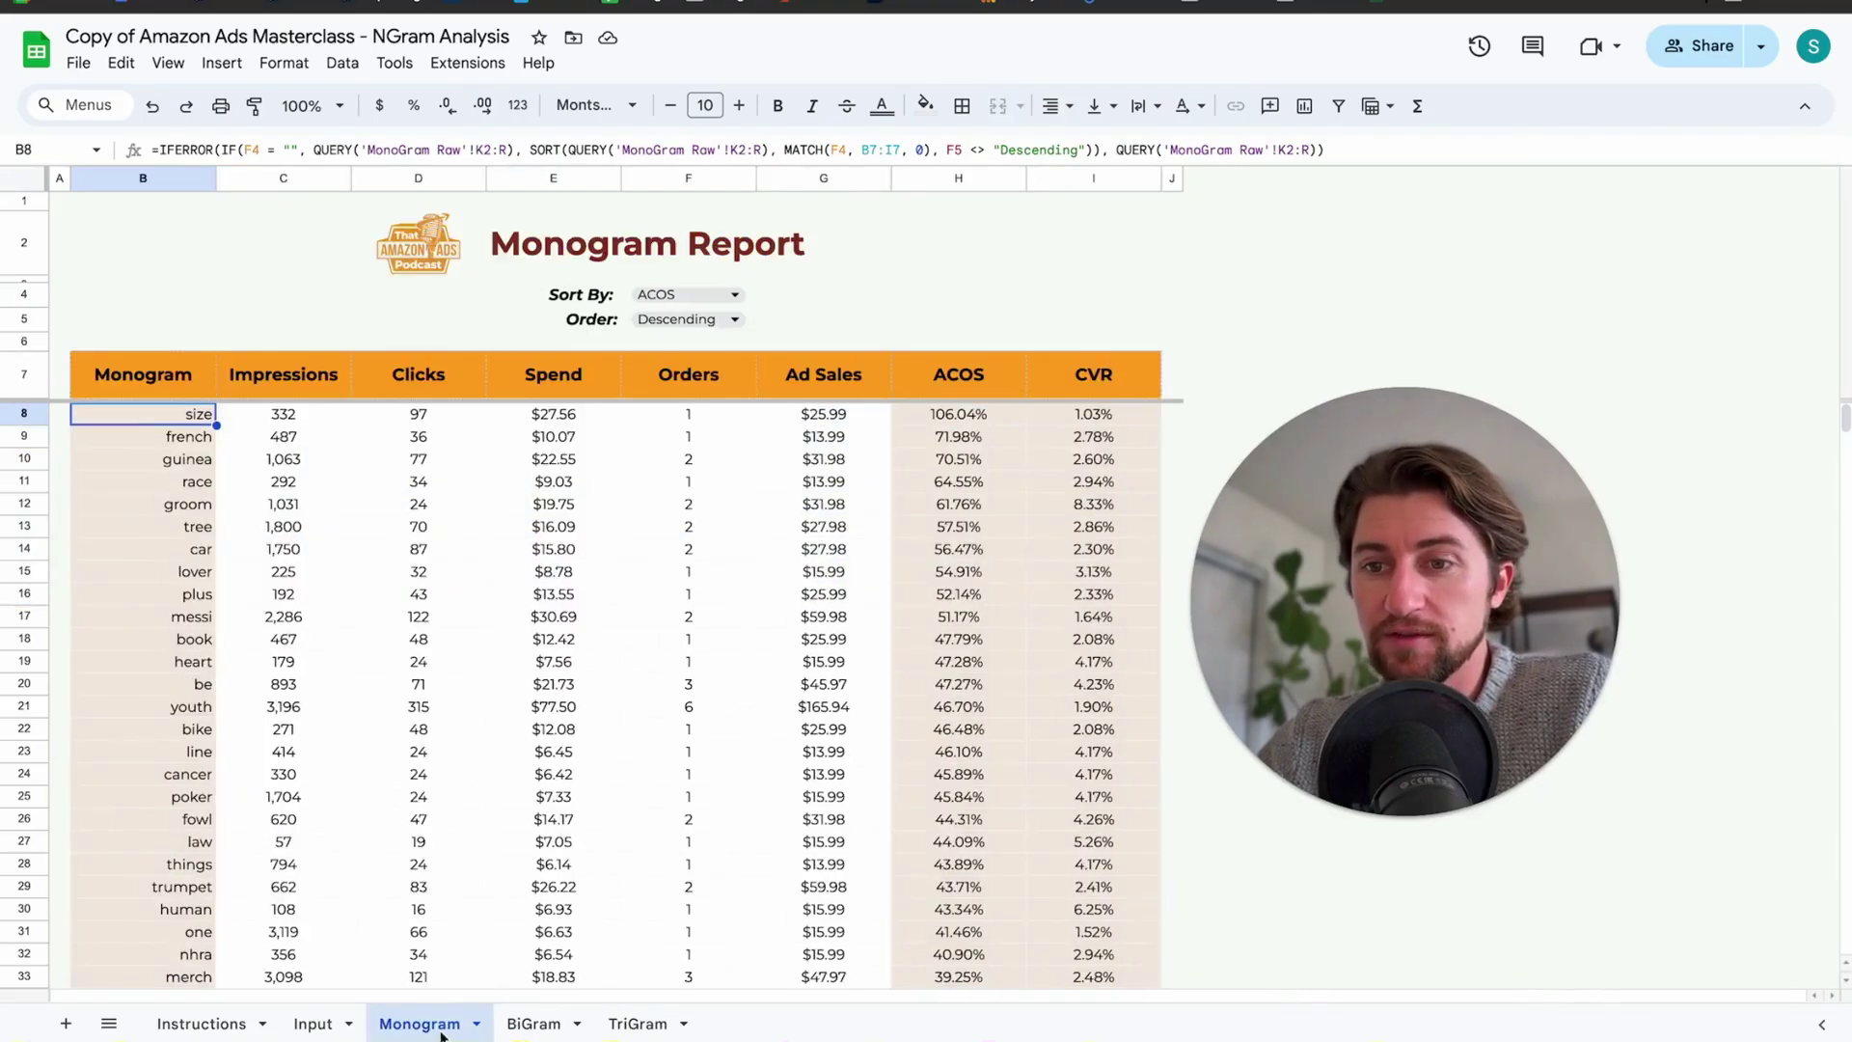
drag(167, 423, 829, 423)
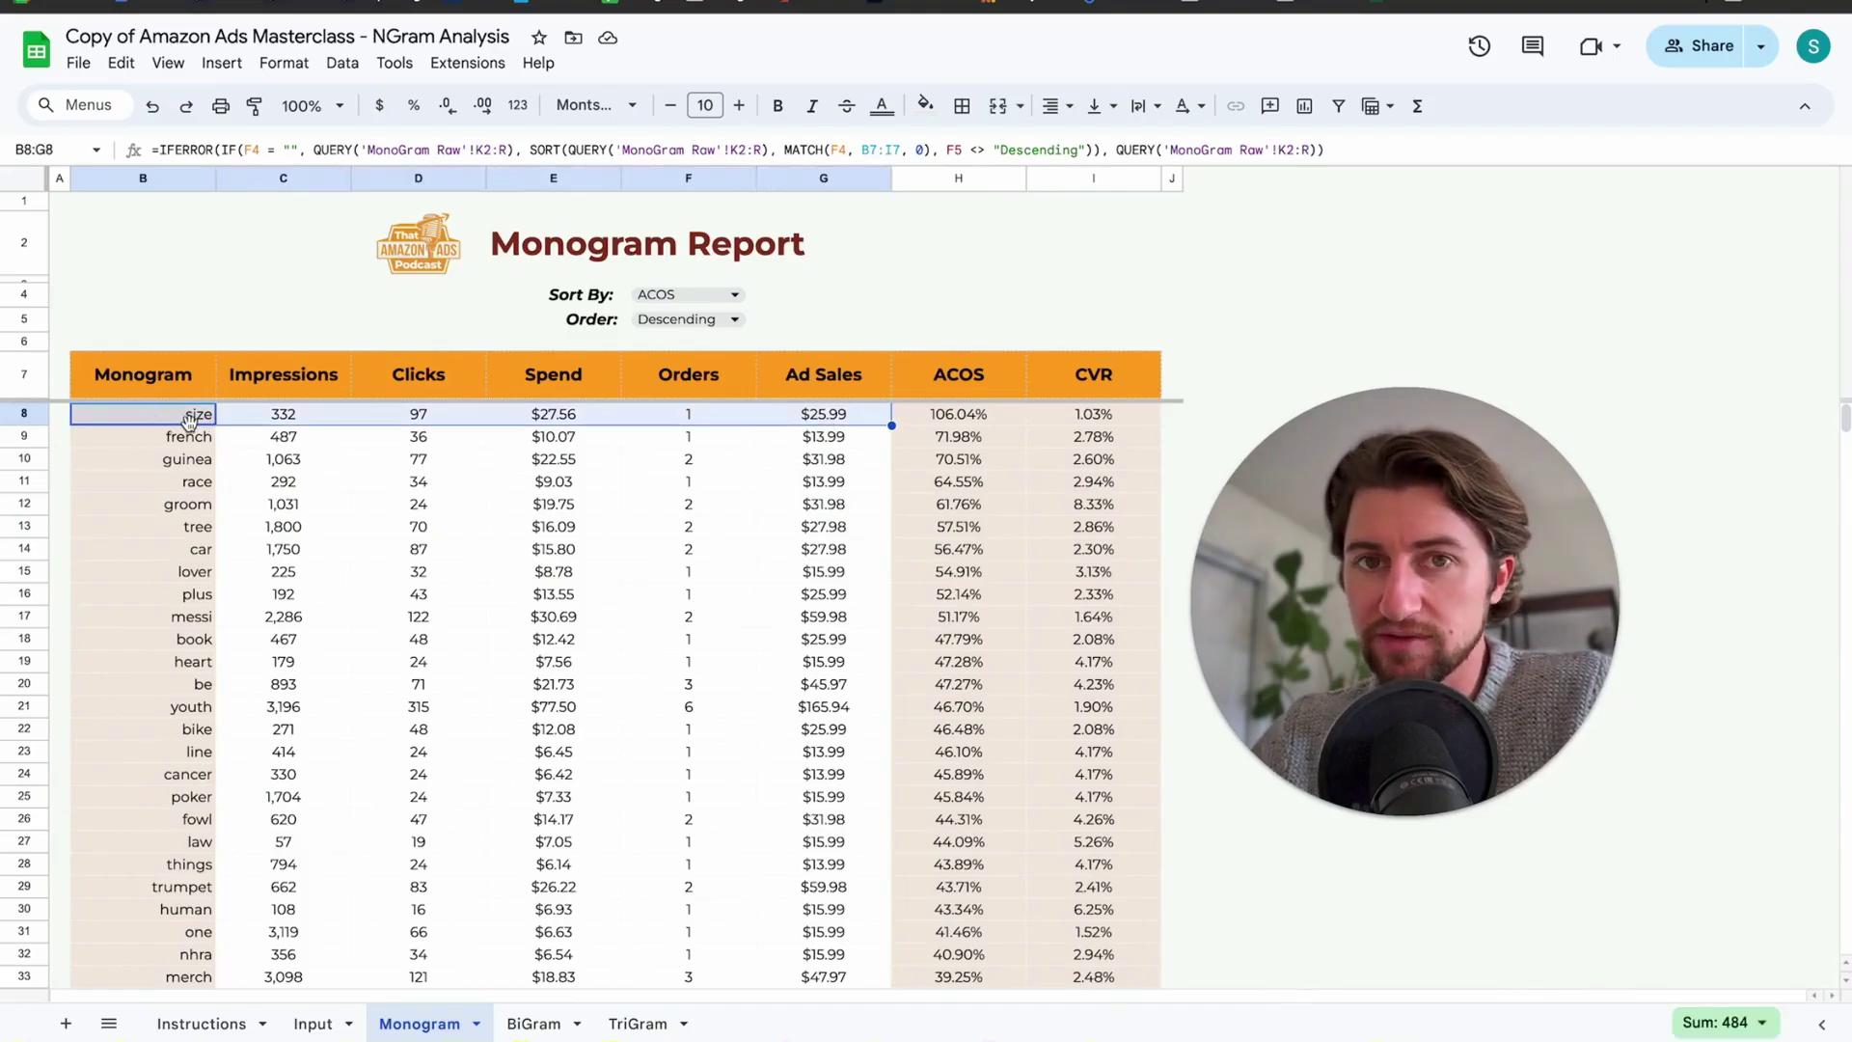
click(530, 1022)
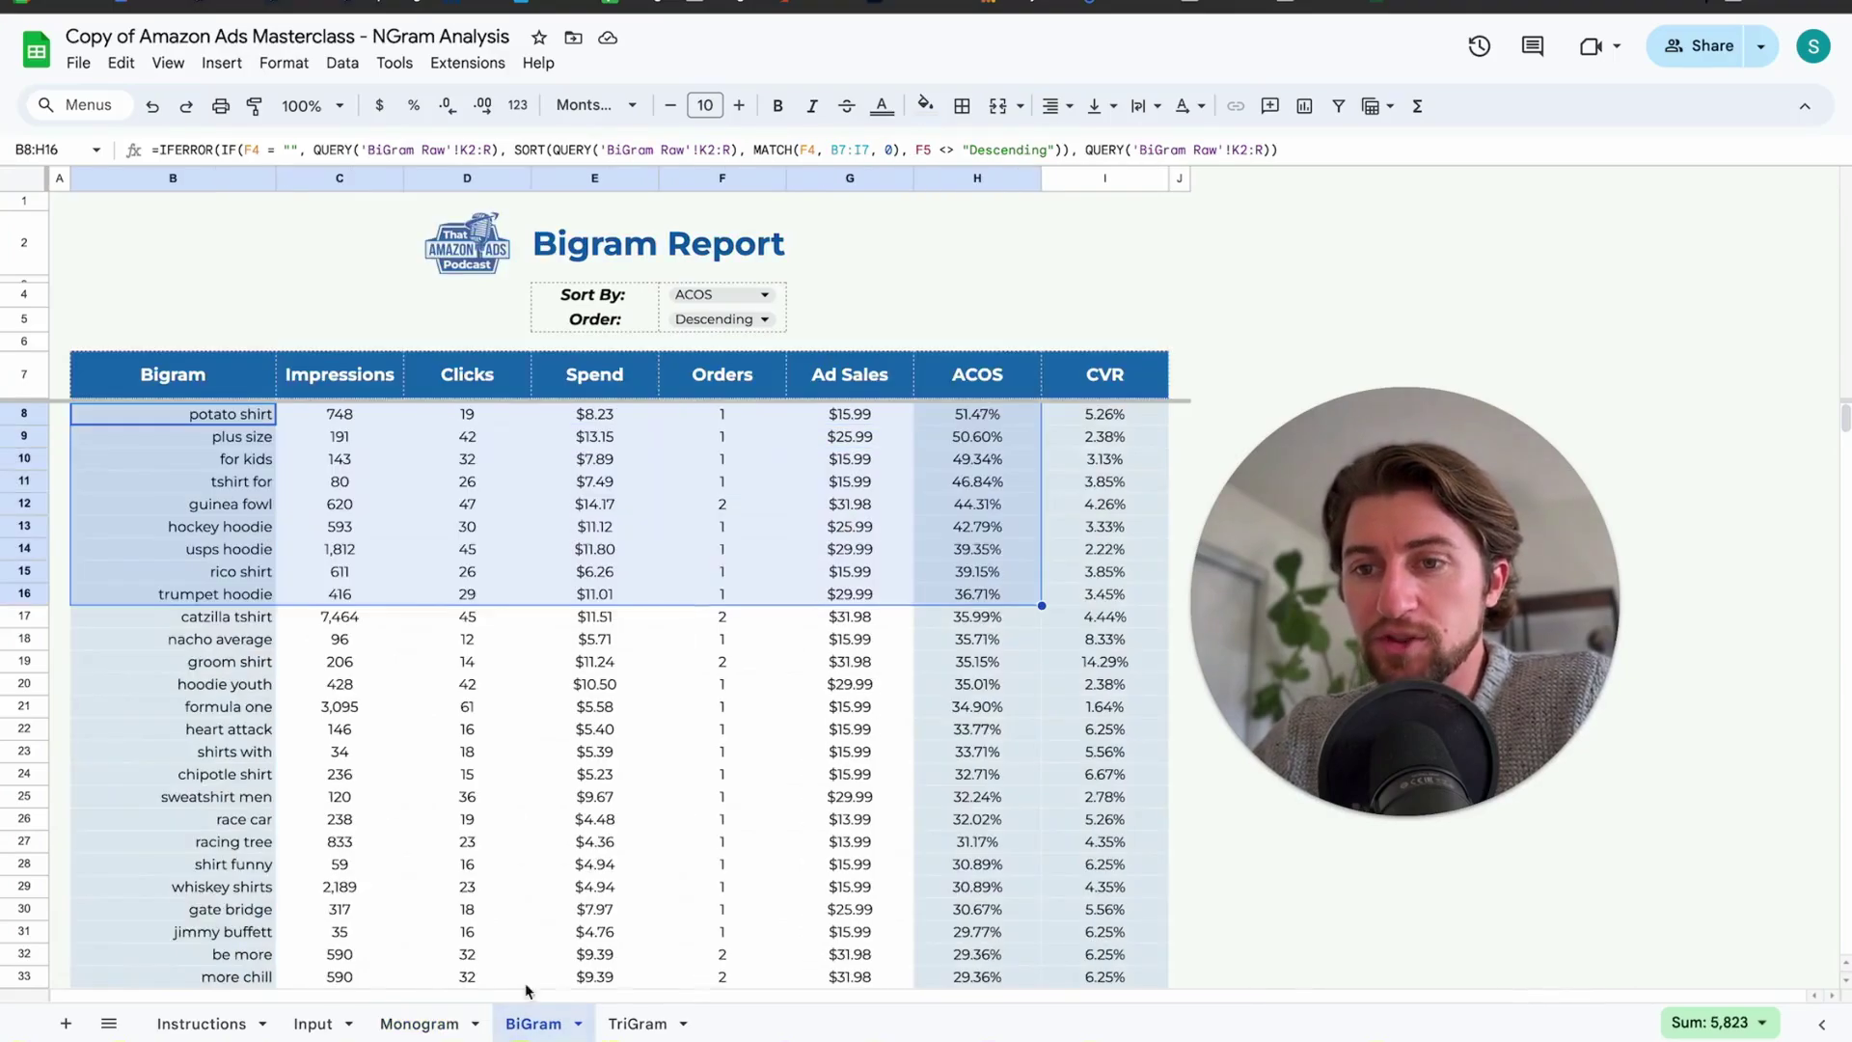
click(440, 580)
drag(179, 442, 950, 444)
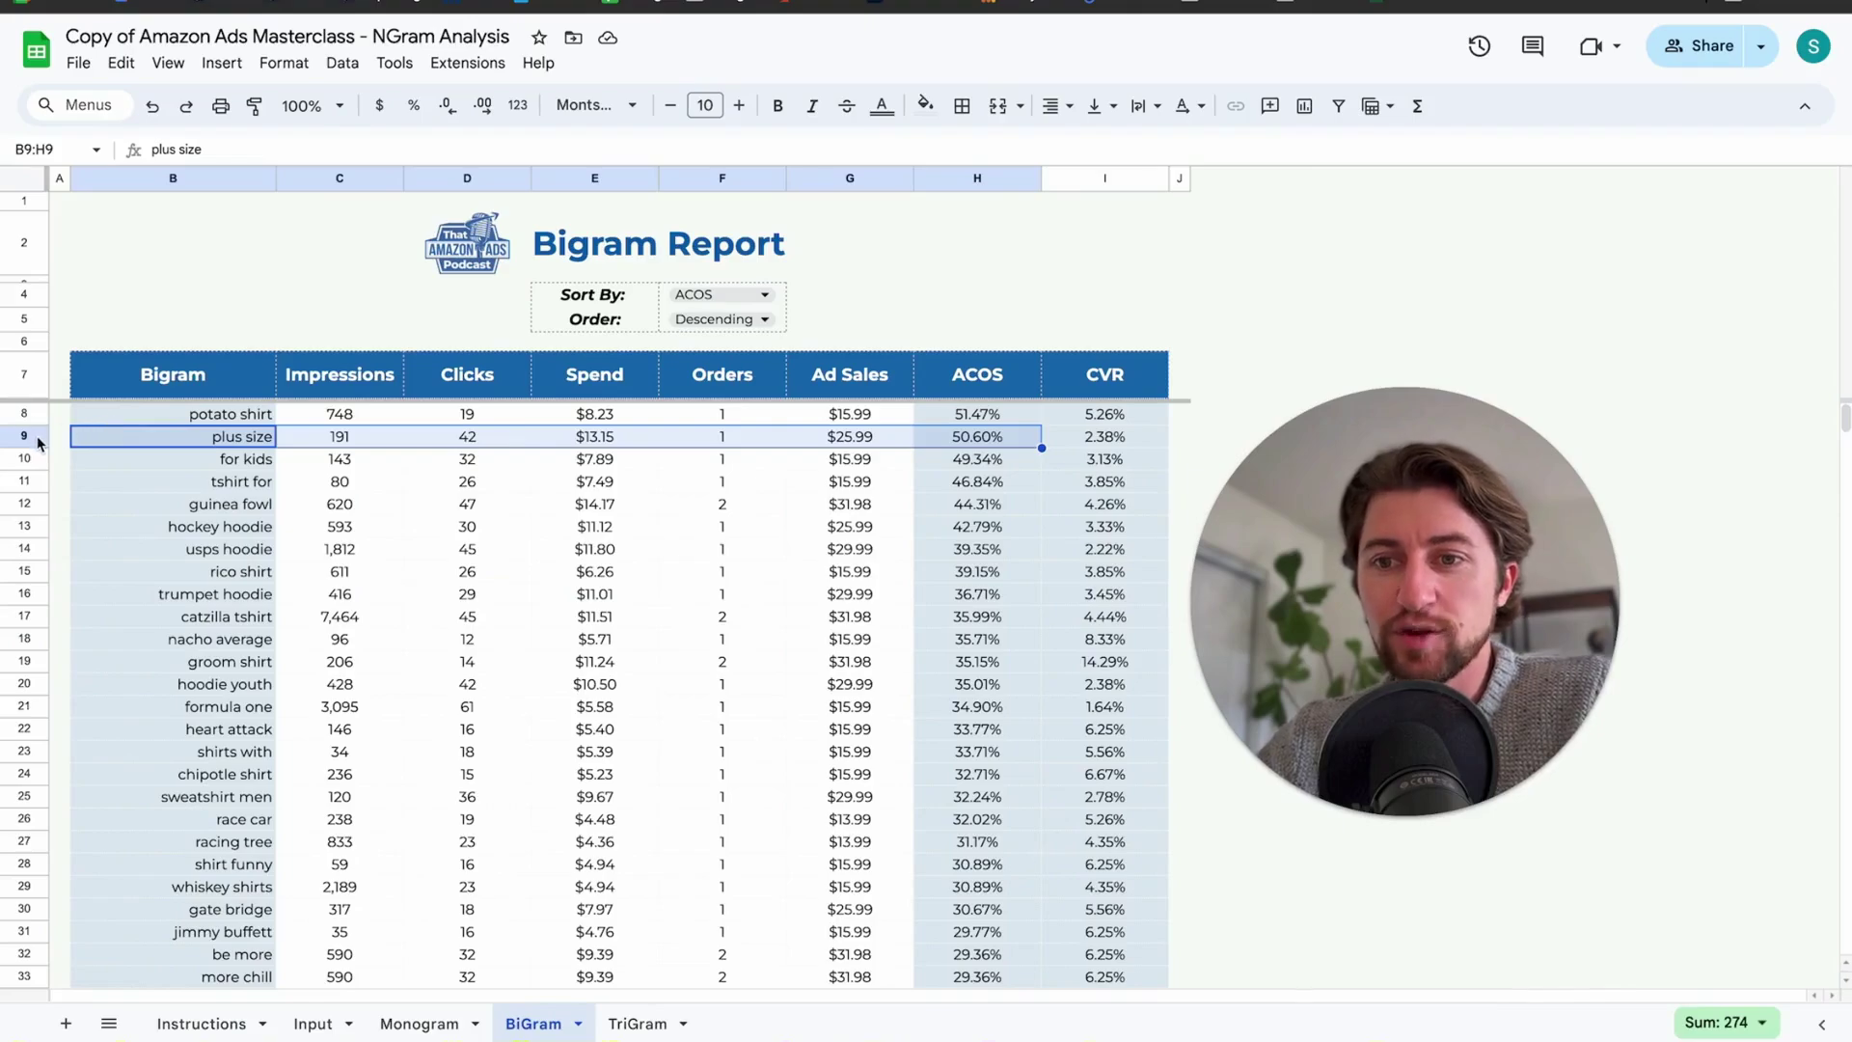
Examine the metrics and ACOS of the "plus size" bigram and the rows from "hockey hoodie" to "hoodie youth".
click(178, 441)
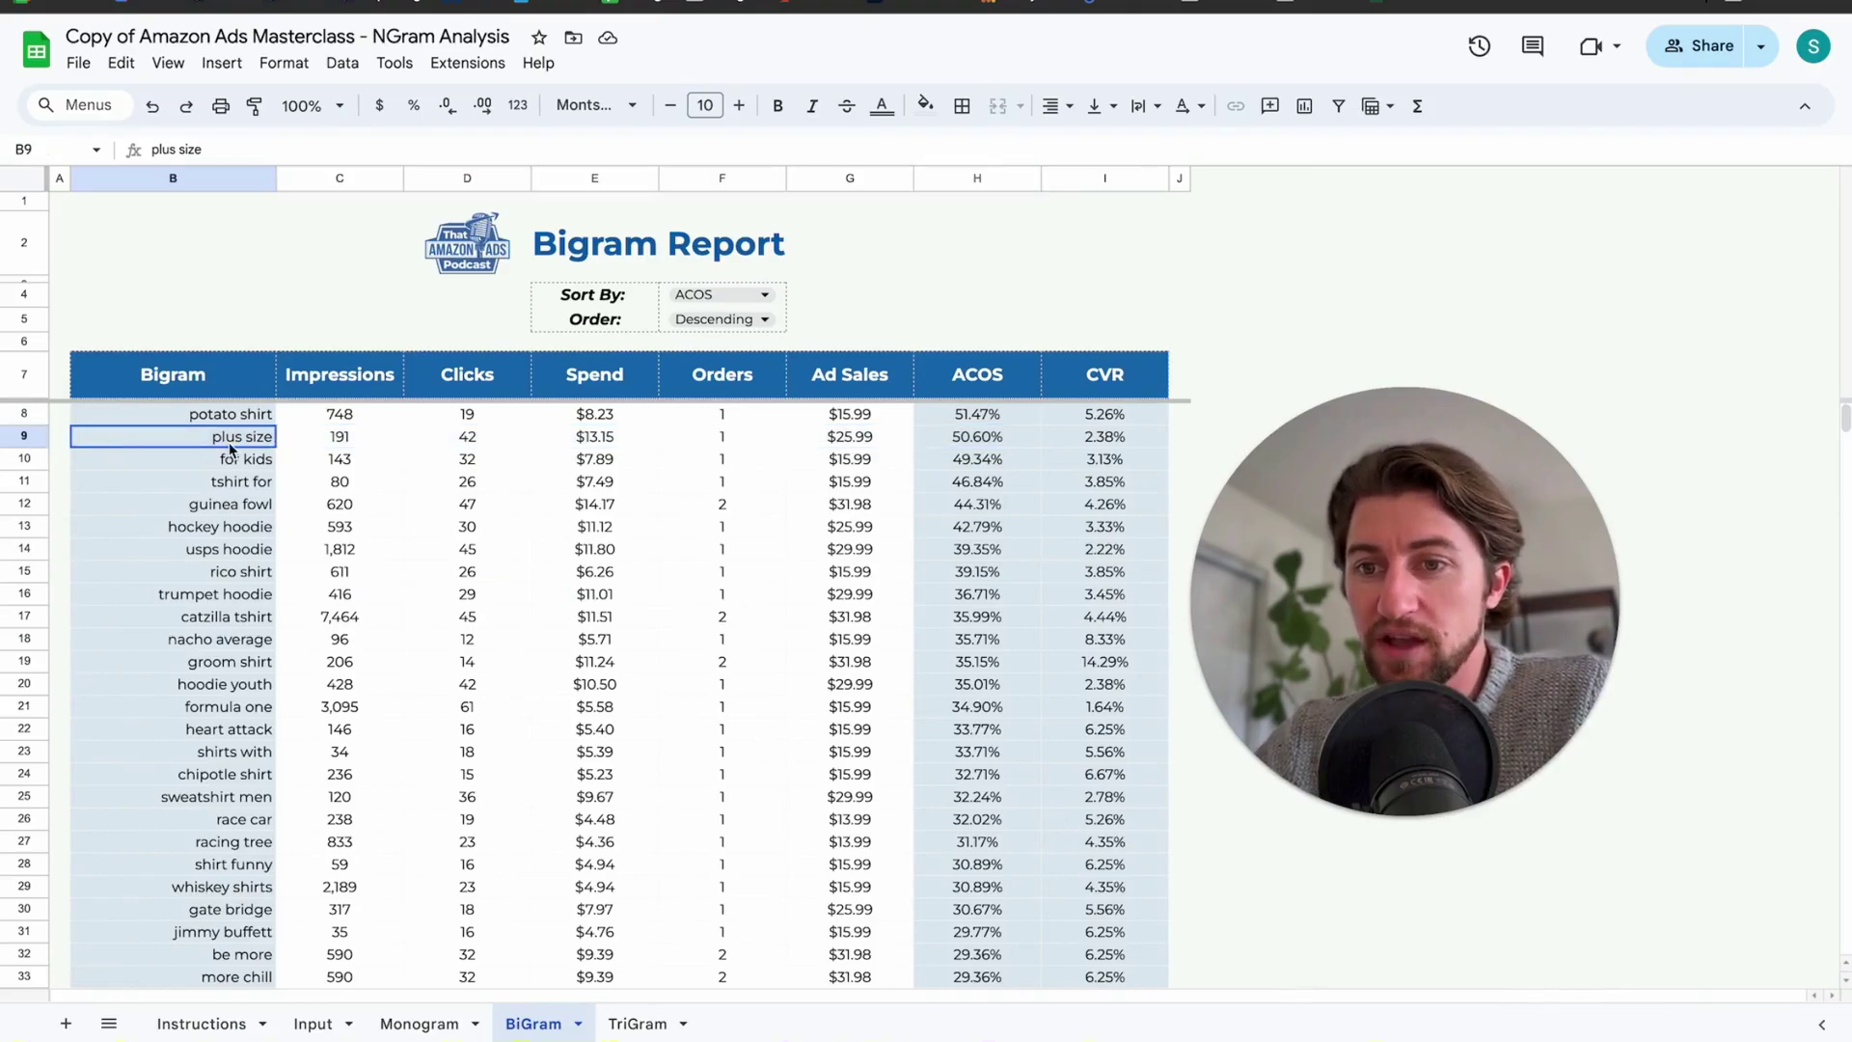
drag(231, 446, 838, 444)
click(983, 445)
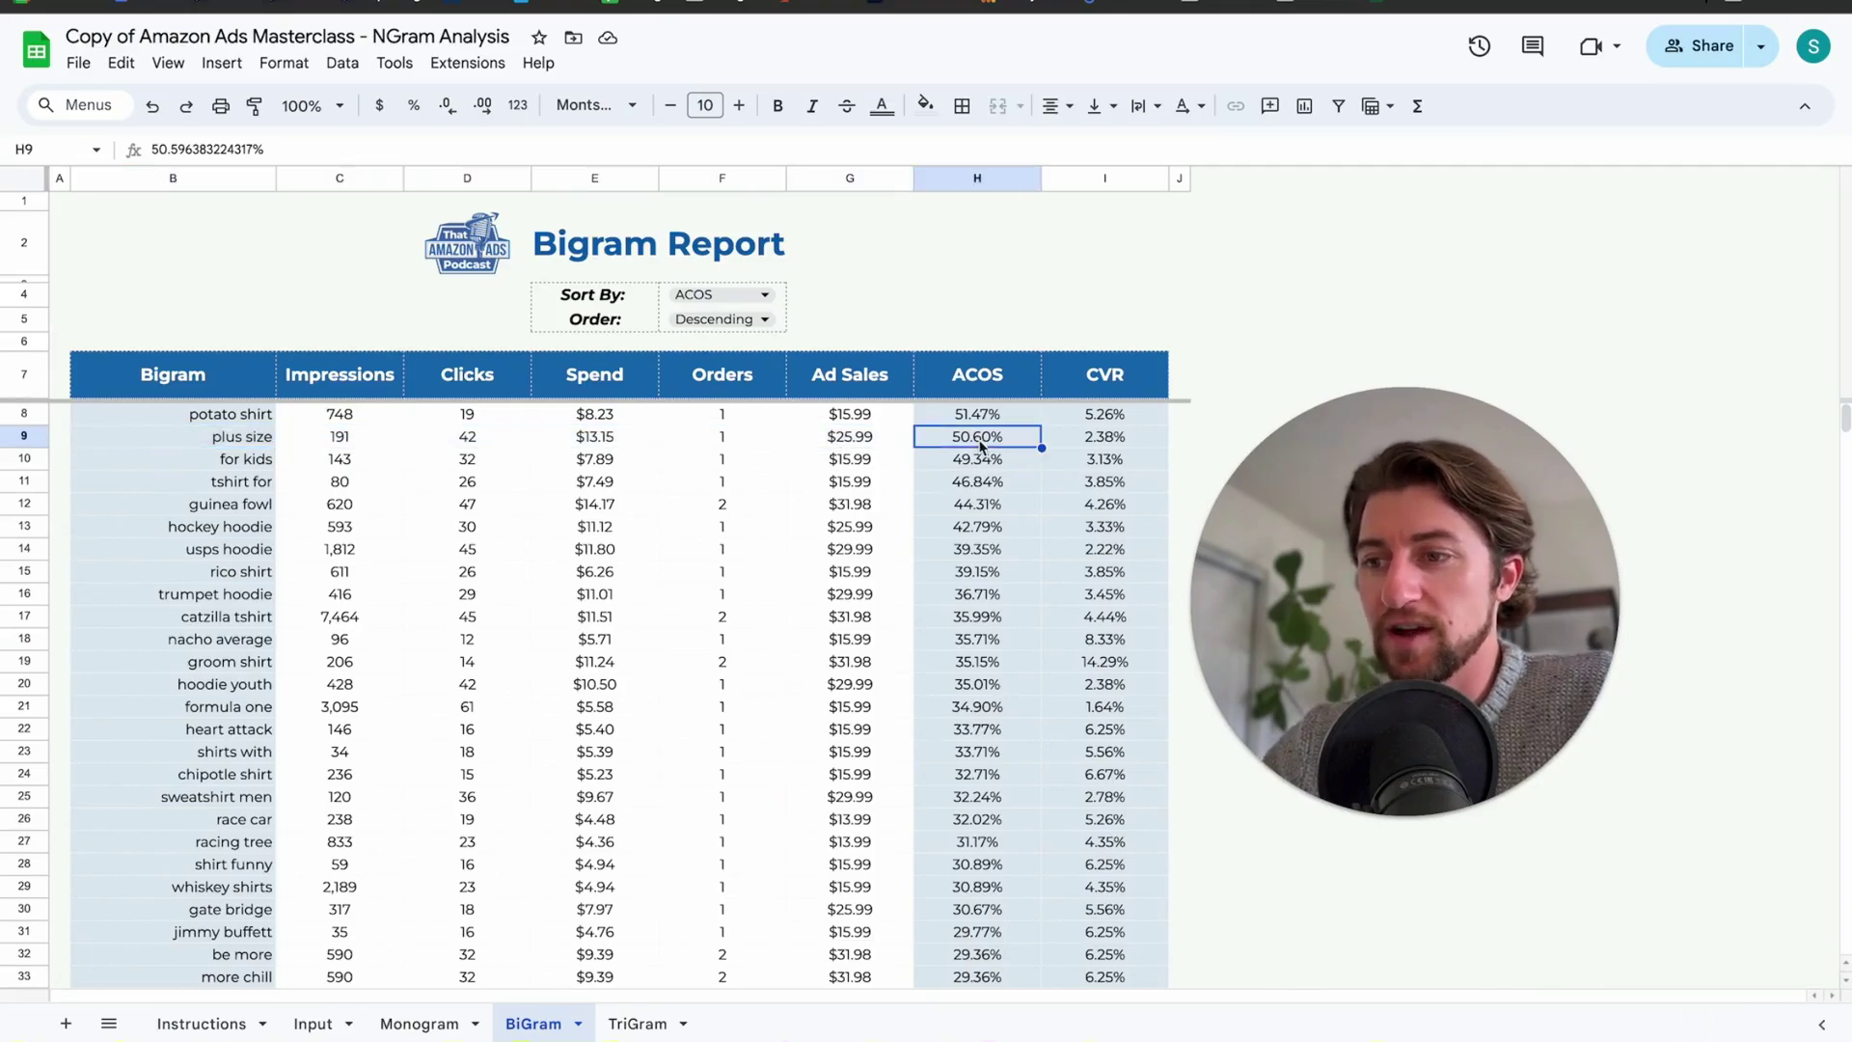
drag(238, 447, 861, 459)
drag(162, 518, 614, 687)
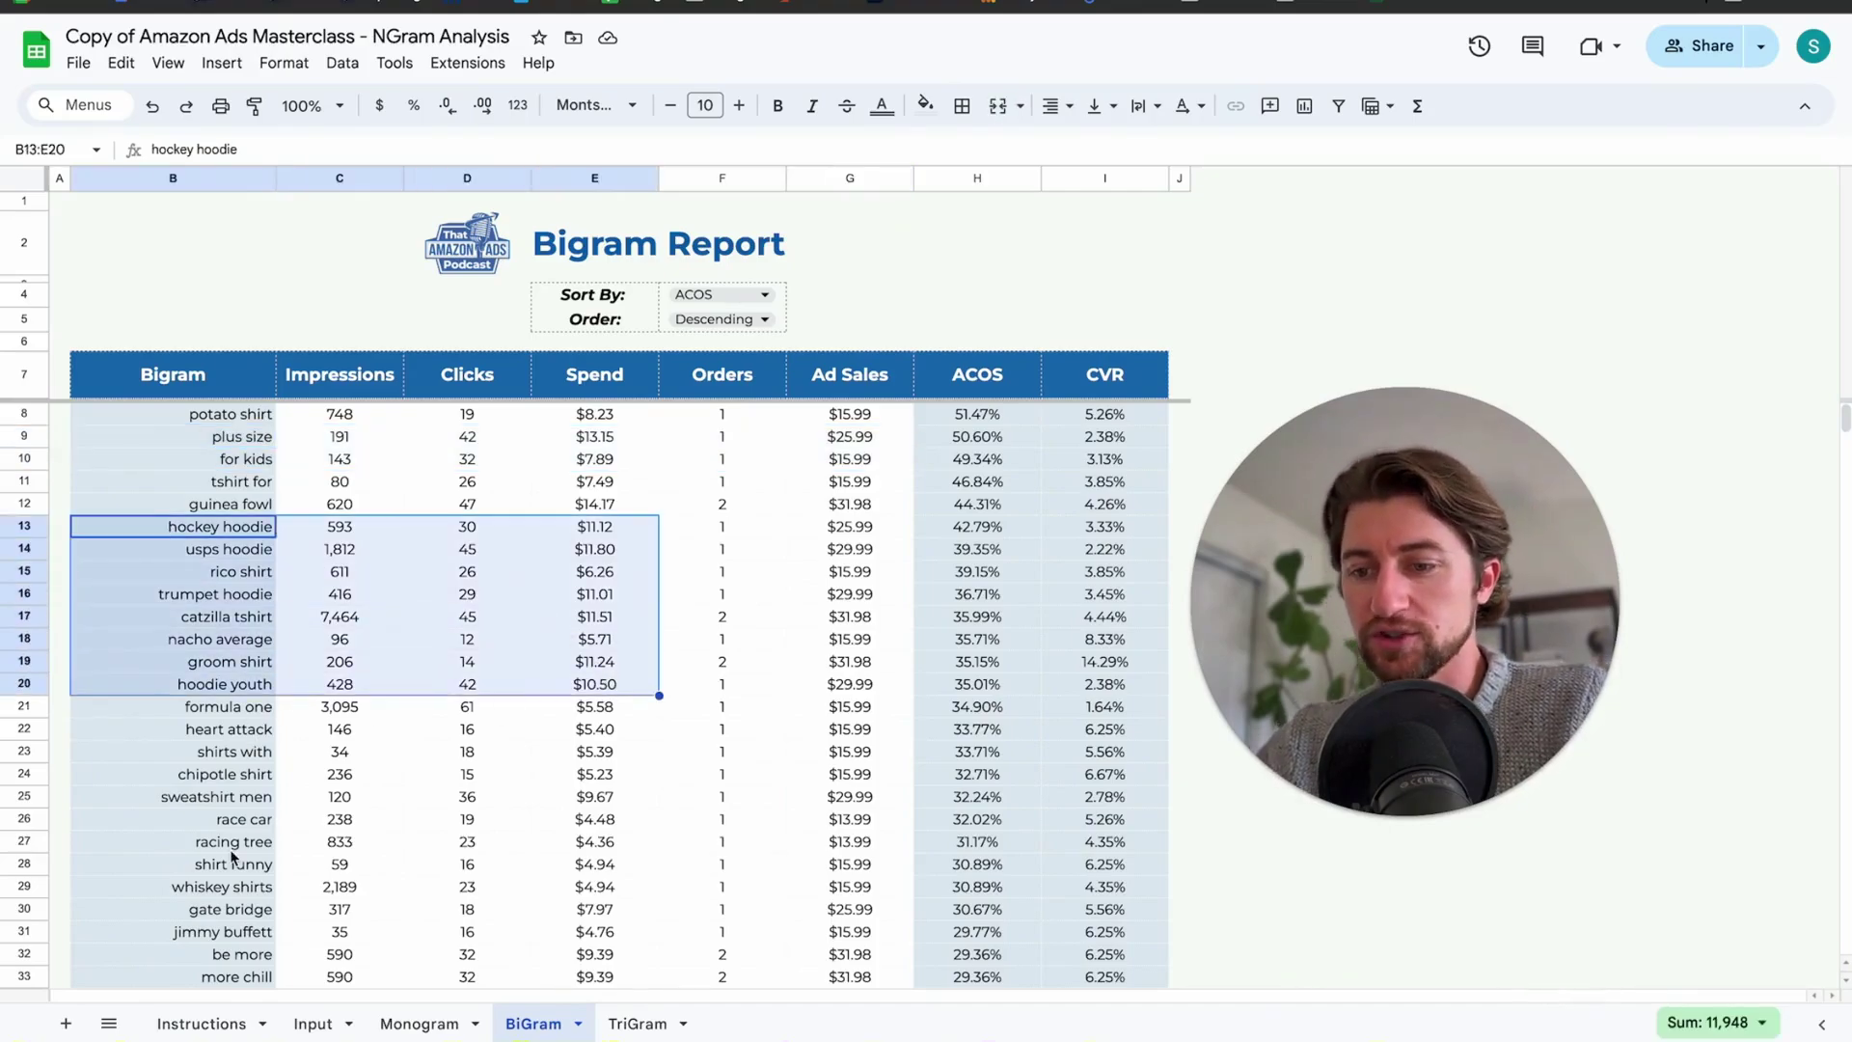
scroll(231, 856, down, 1)
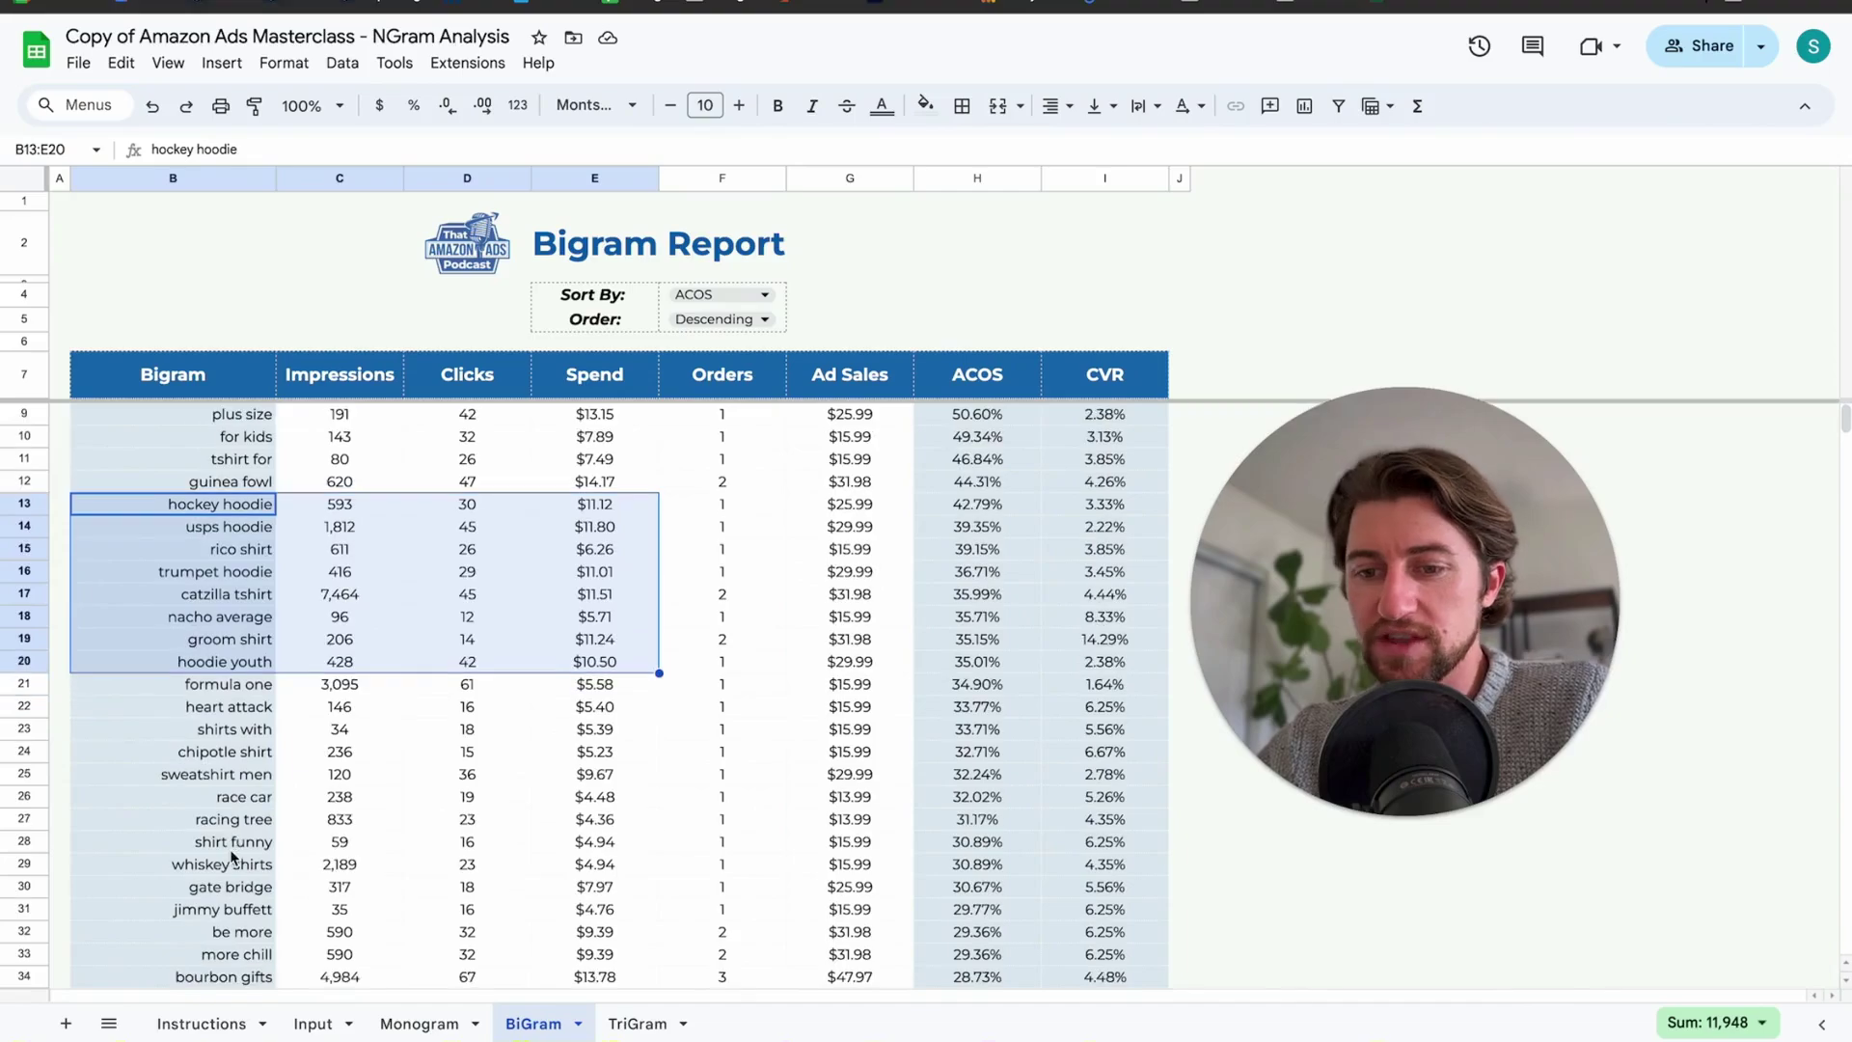
Open the TriGram sheet and review the trigrams in B8:B24 and the ACOS of "hoodies for boys".
click(640, 1026)
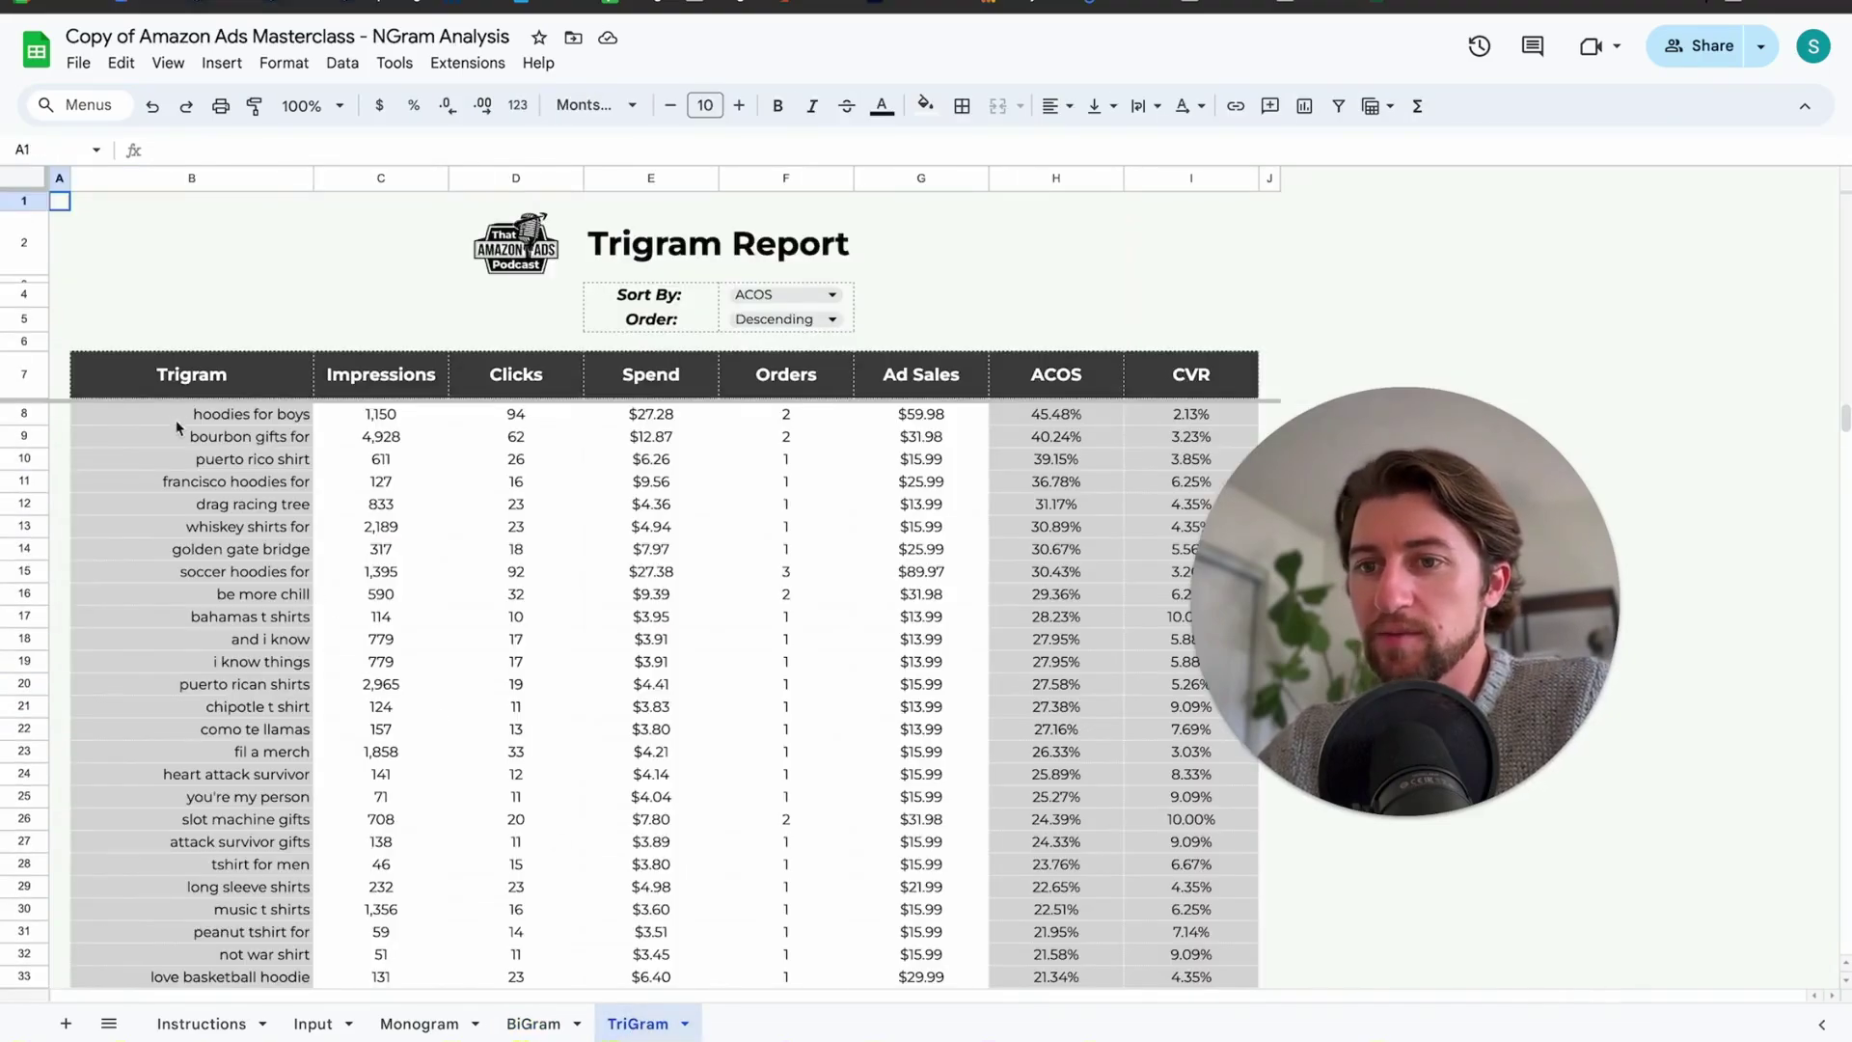
drag(244, 675, 279, 414)
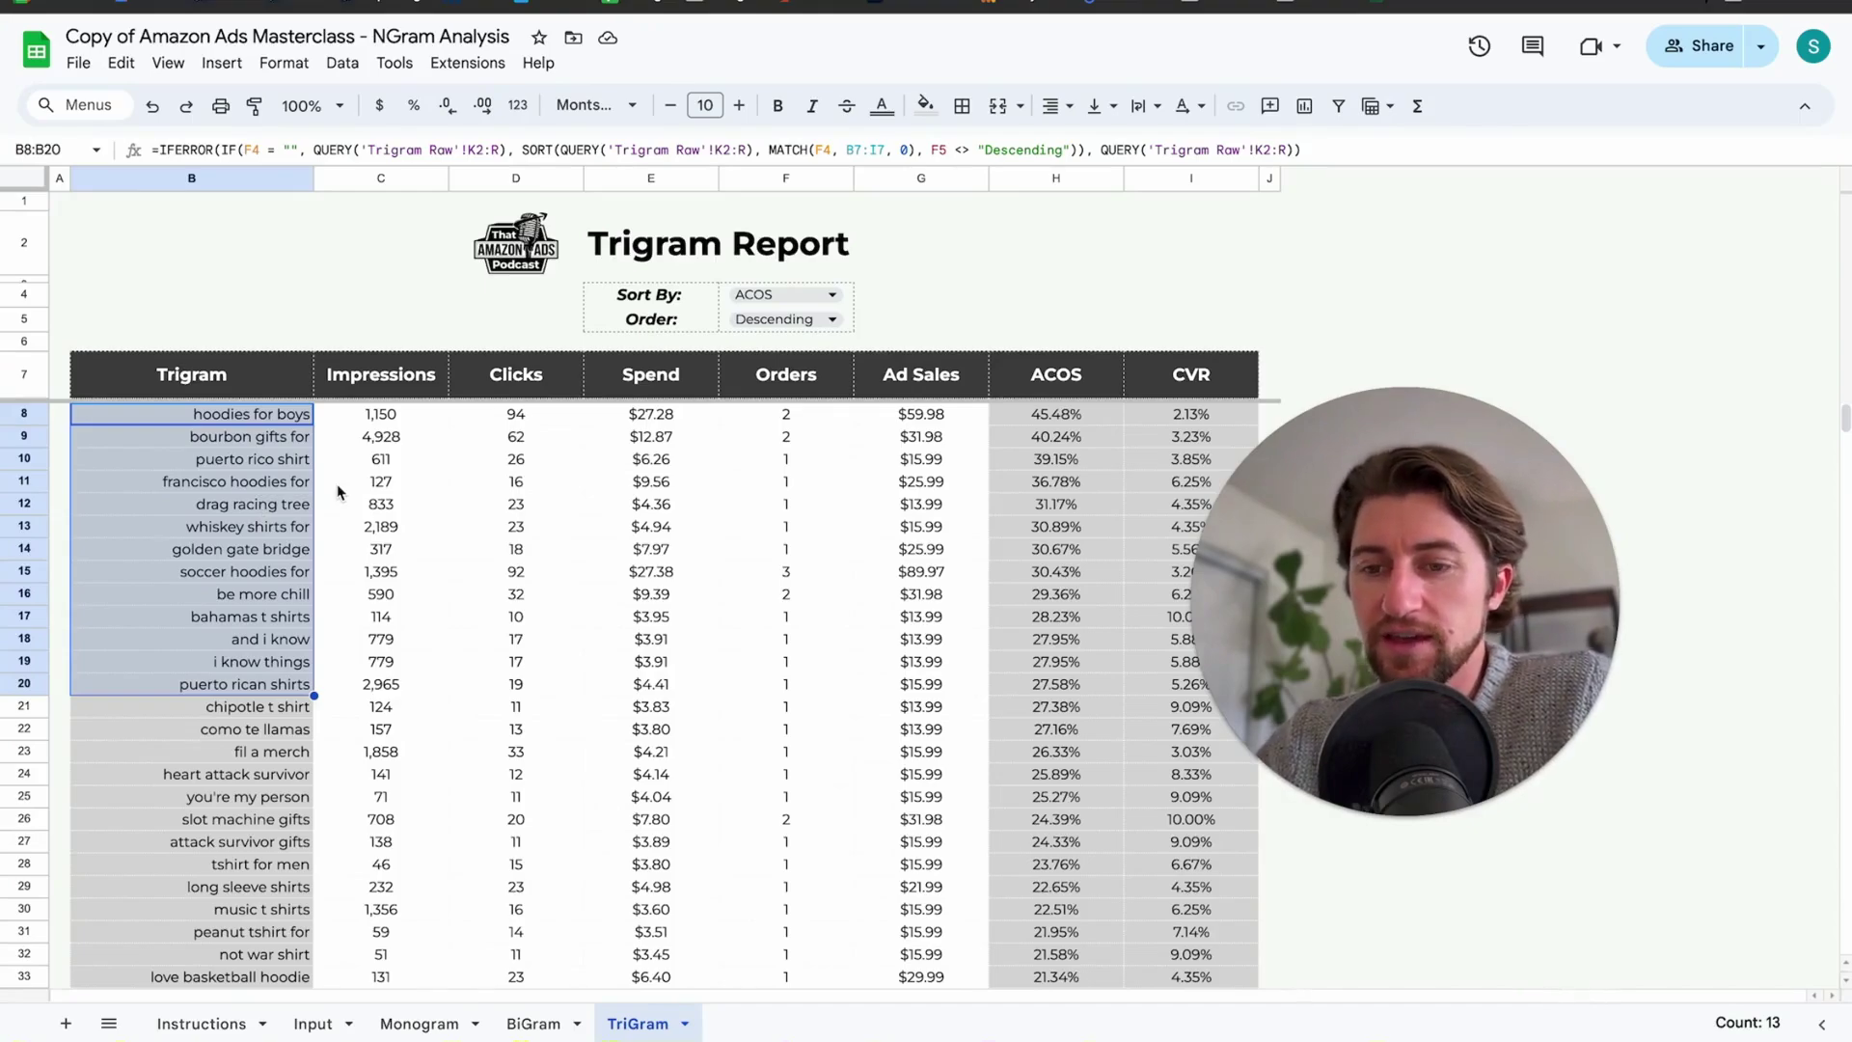
drag(246, 487, 248, 783)
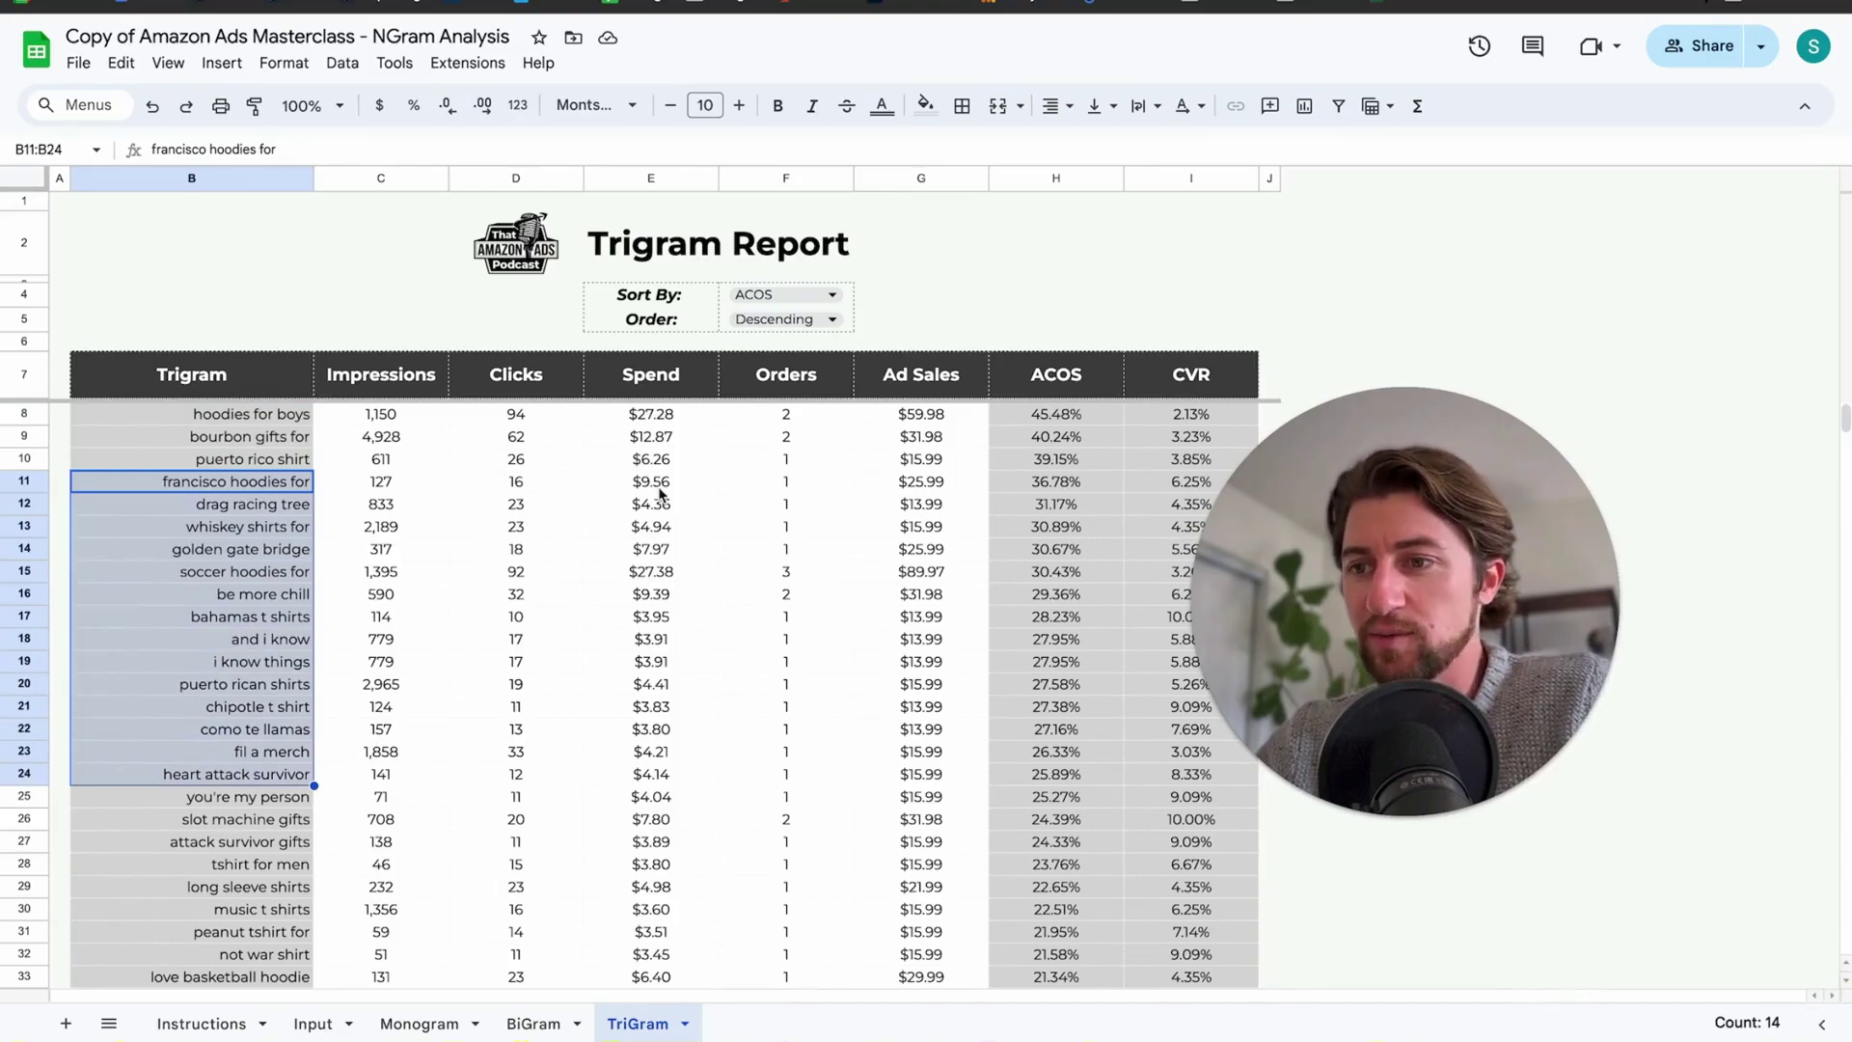
click(1084, 413)
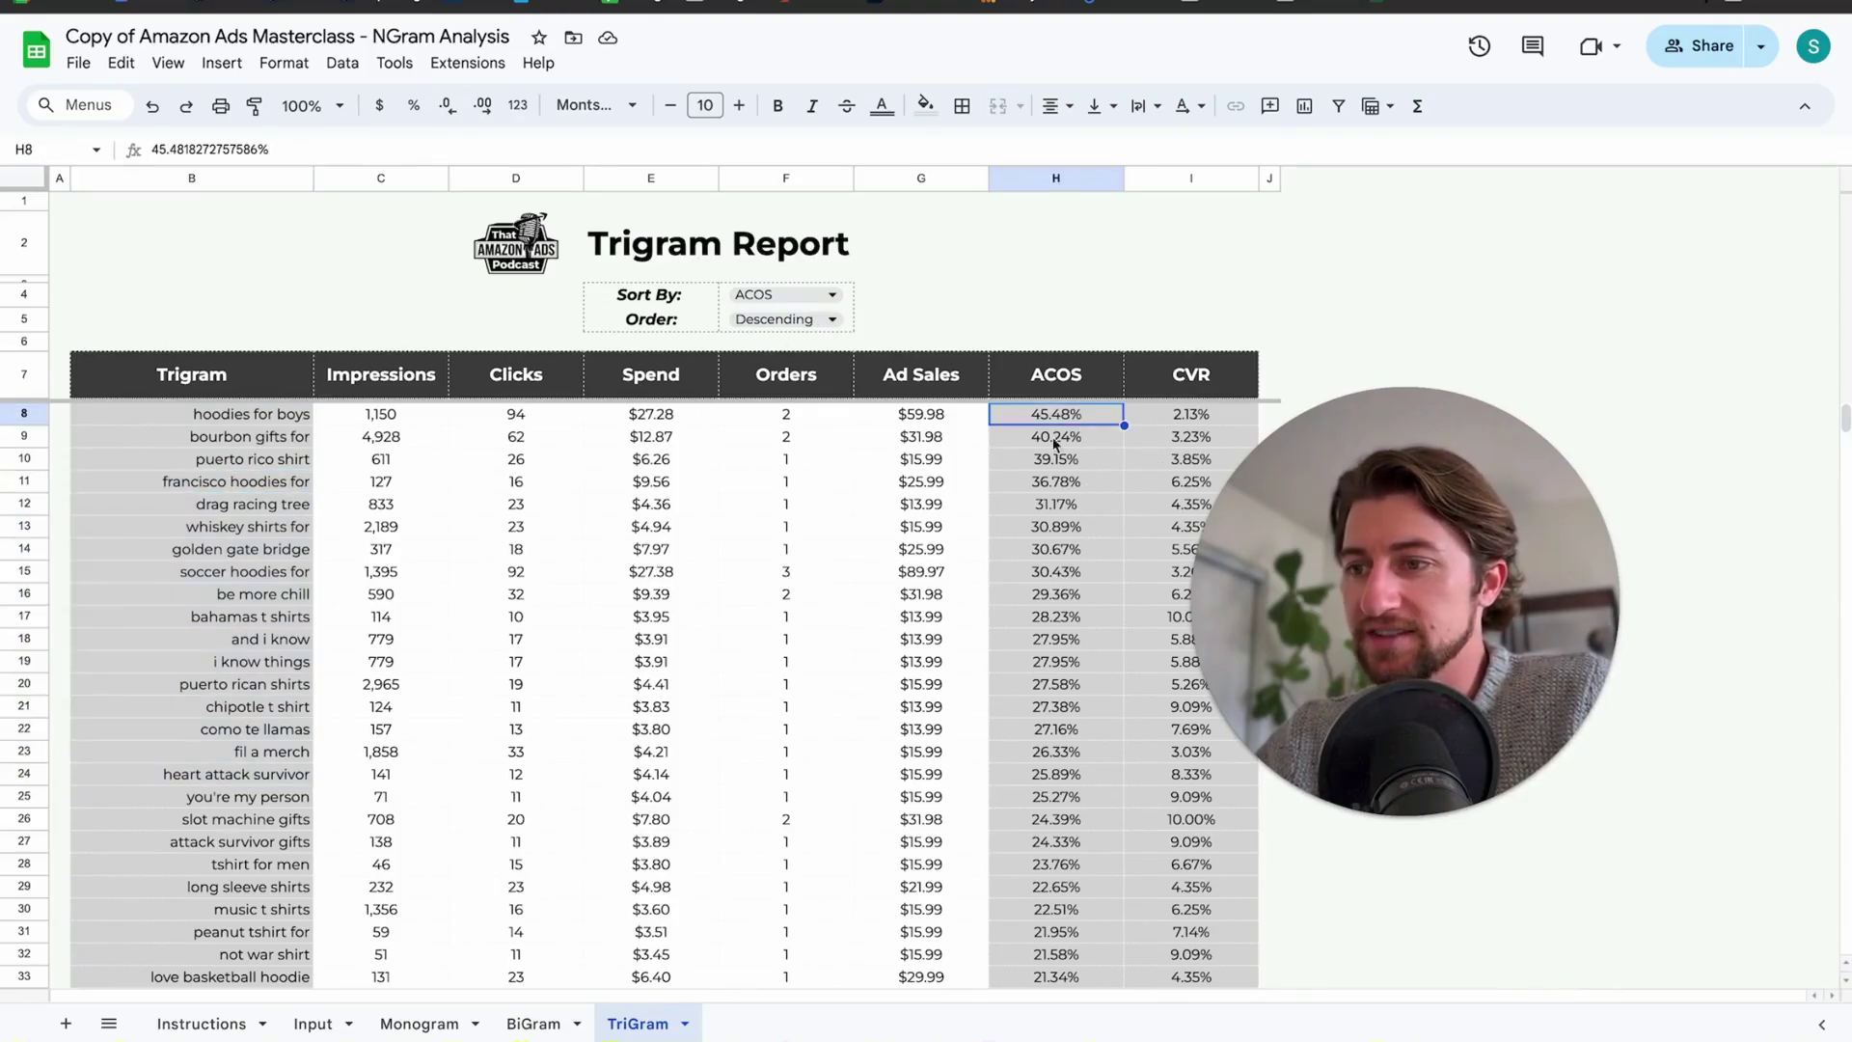
Compare the highest ACOS values across the BiGram, Monogram and TriGram sheets.
key(ctrl+shift+Page_Up)
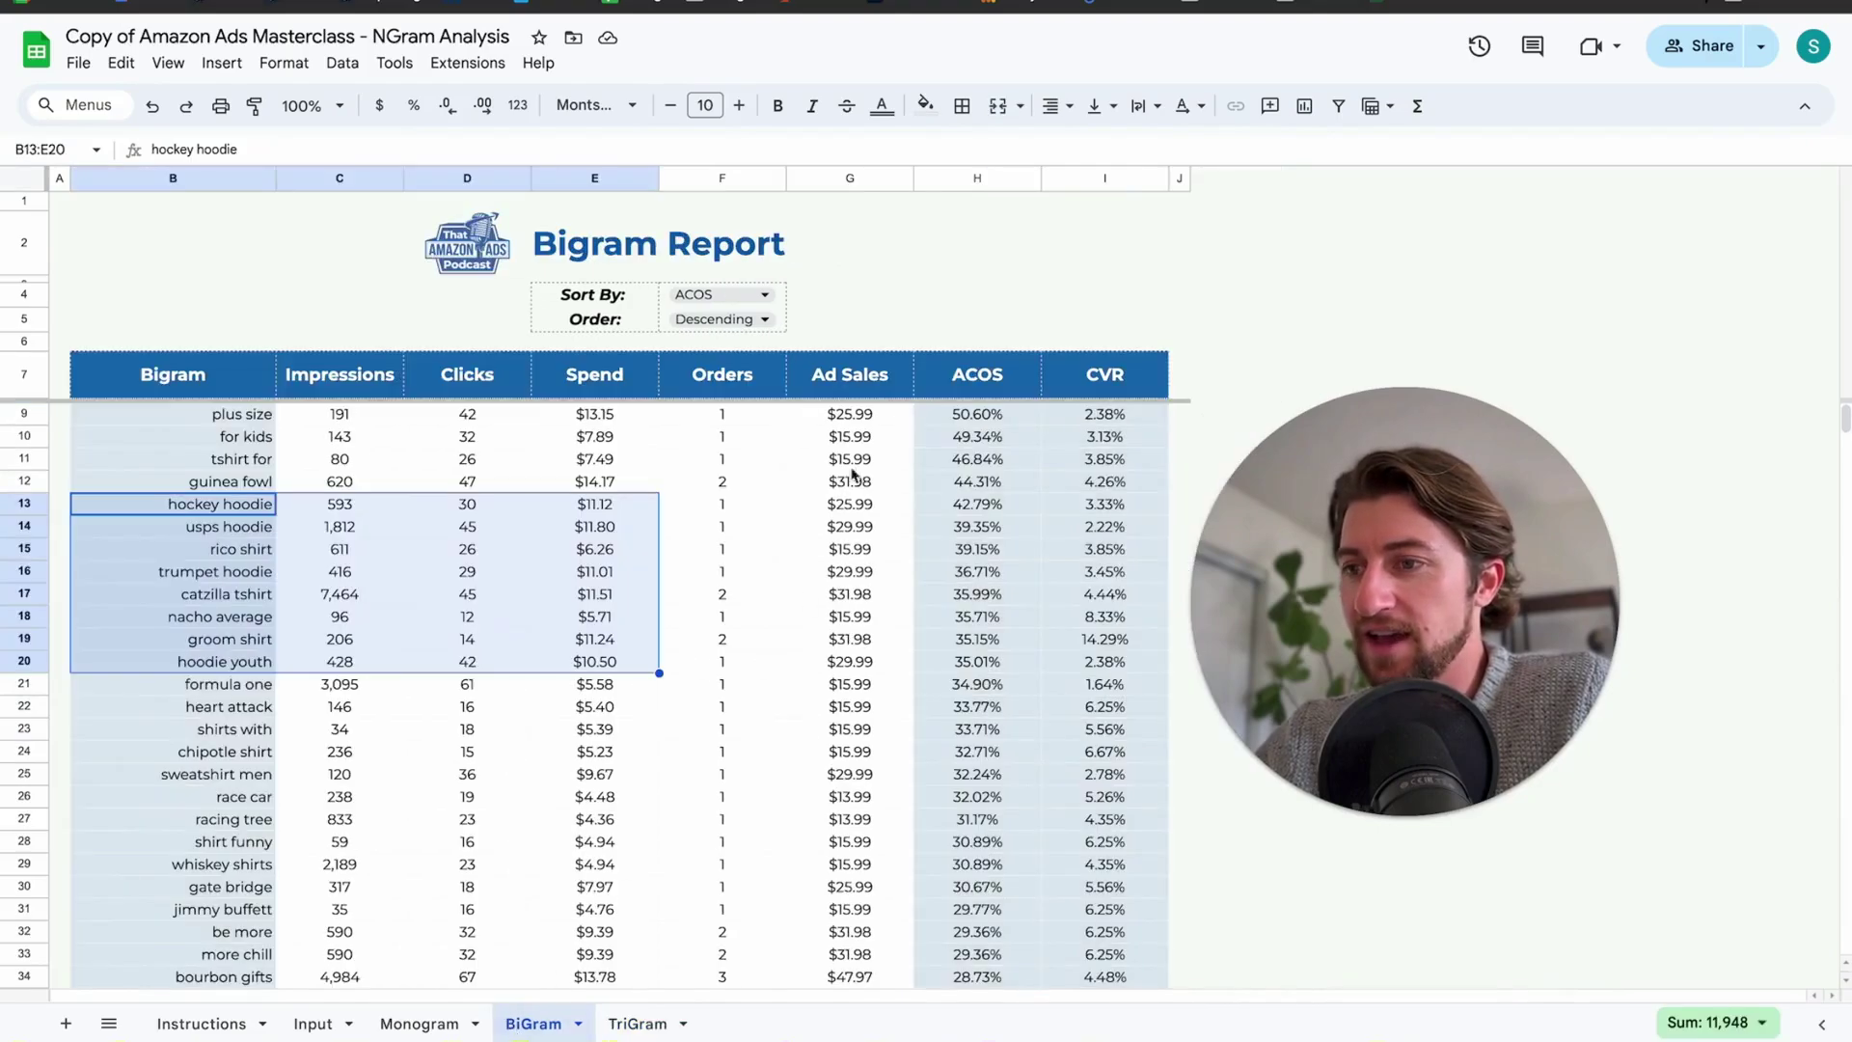
click(998, 424)
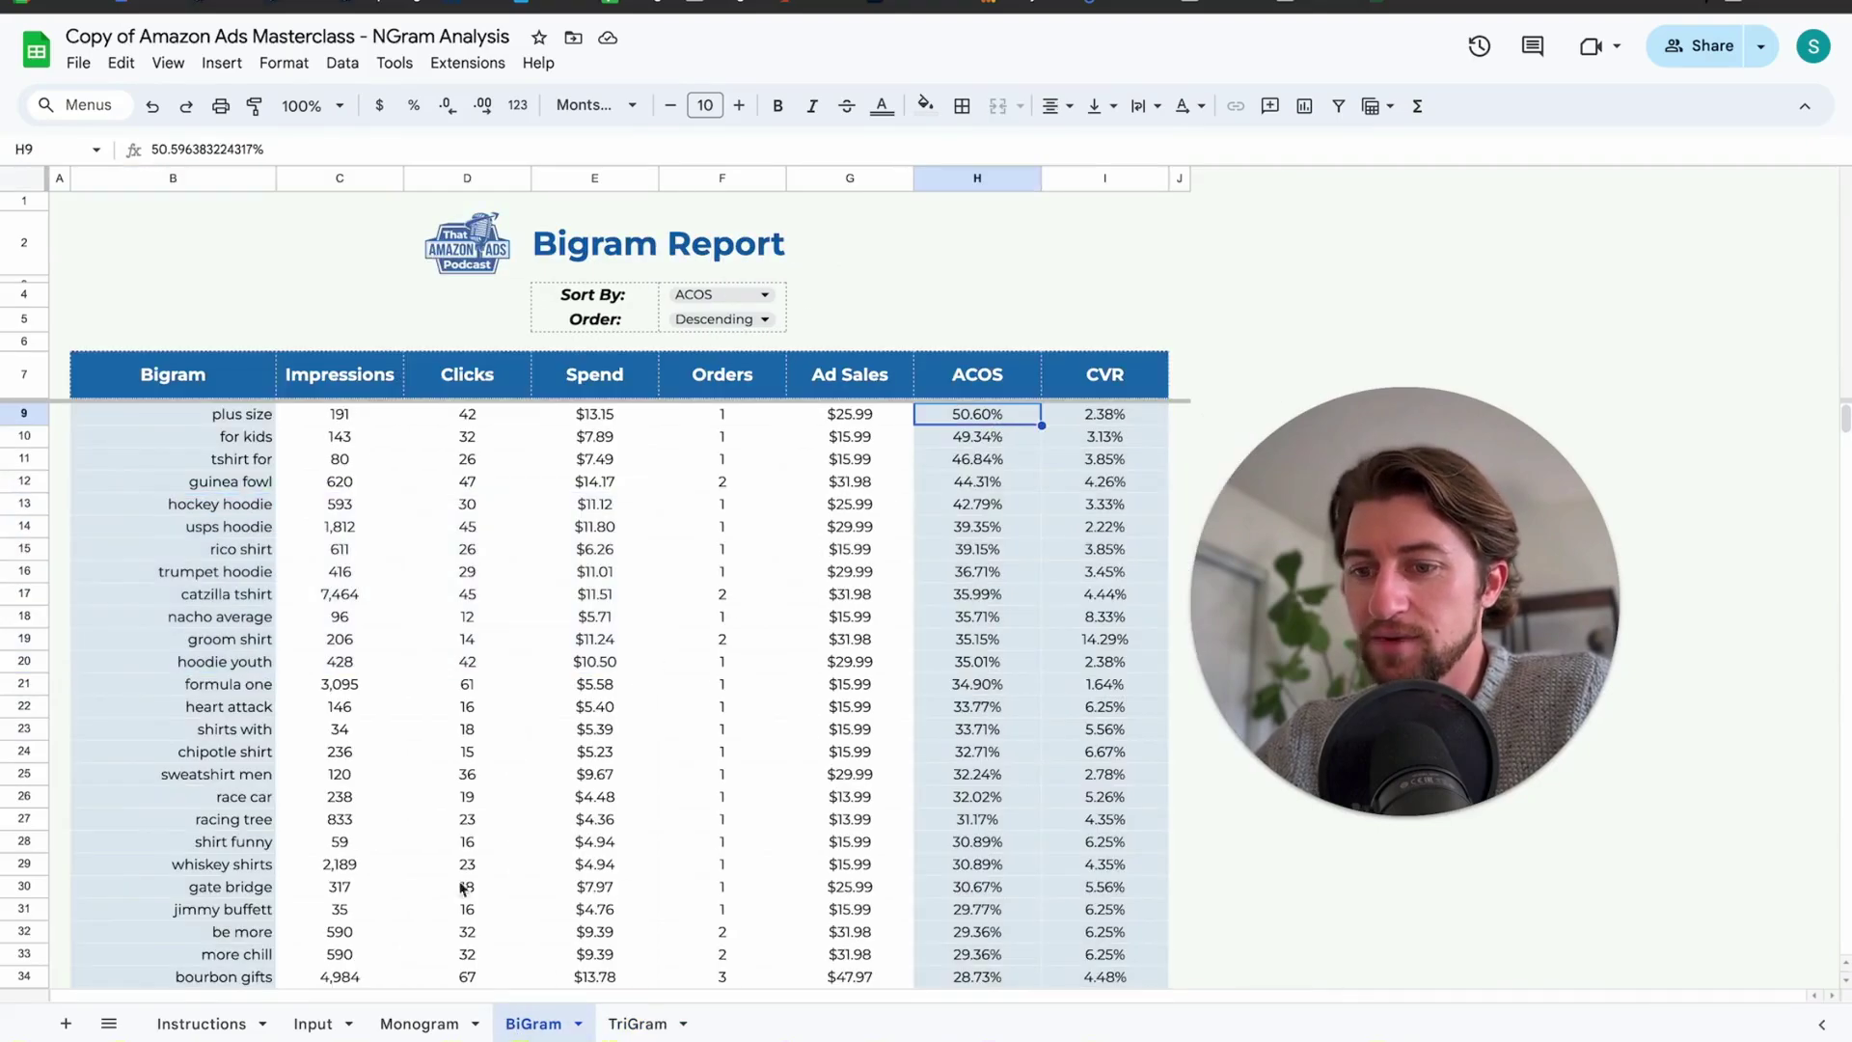
click(420, 1023)
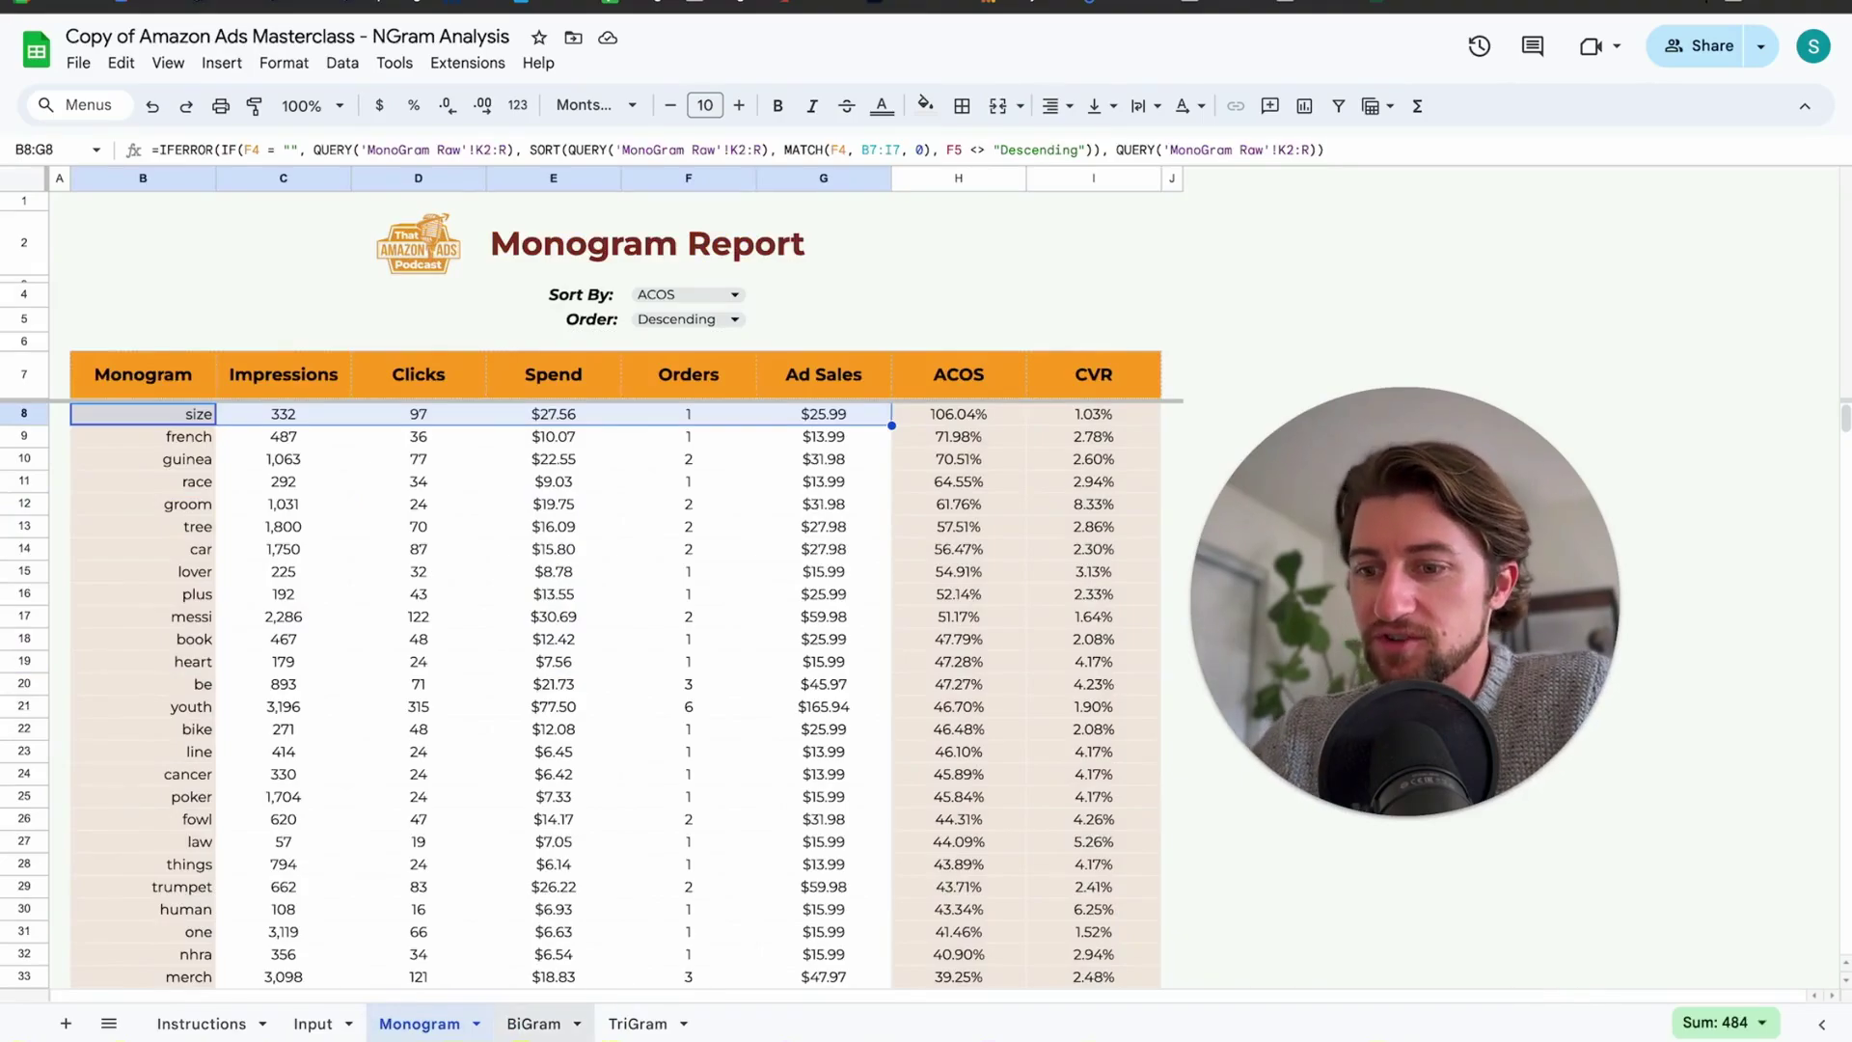
click(636, 1028)
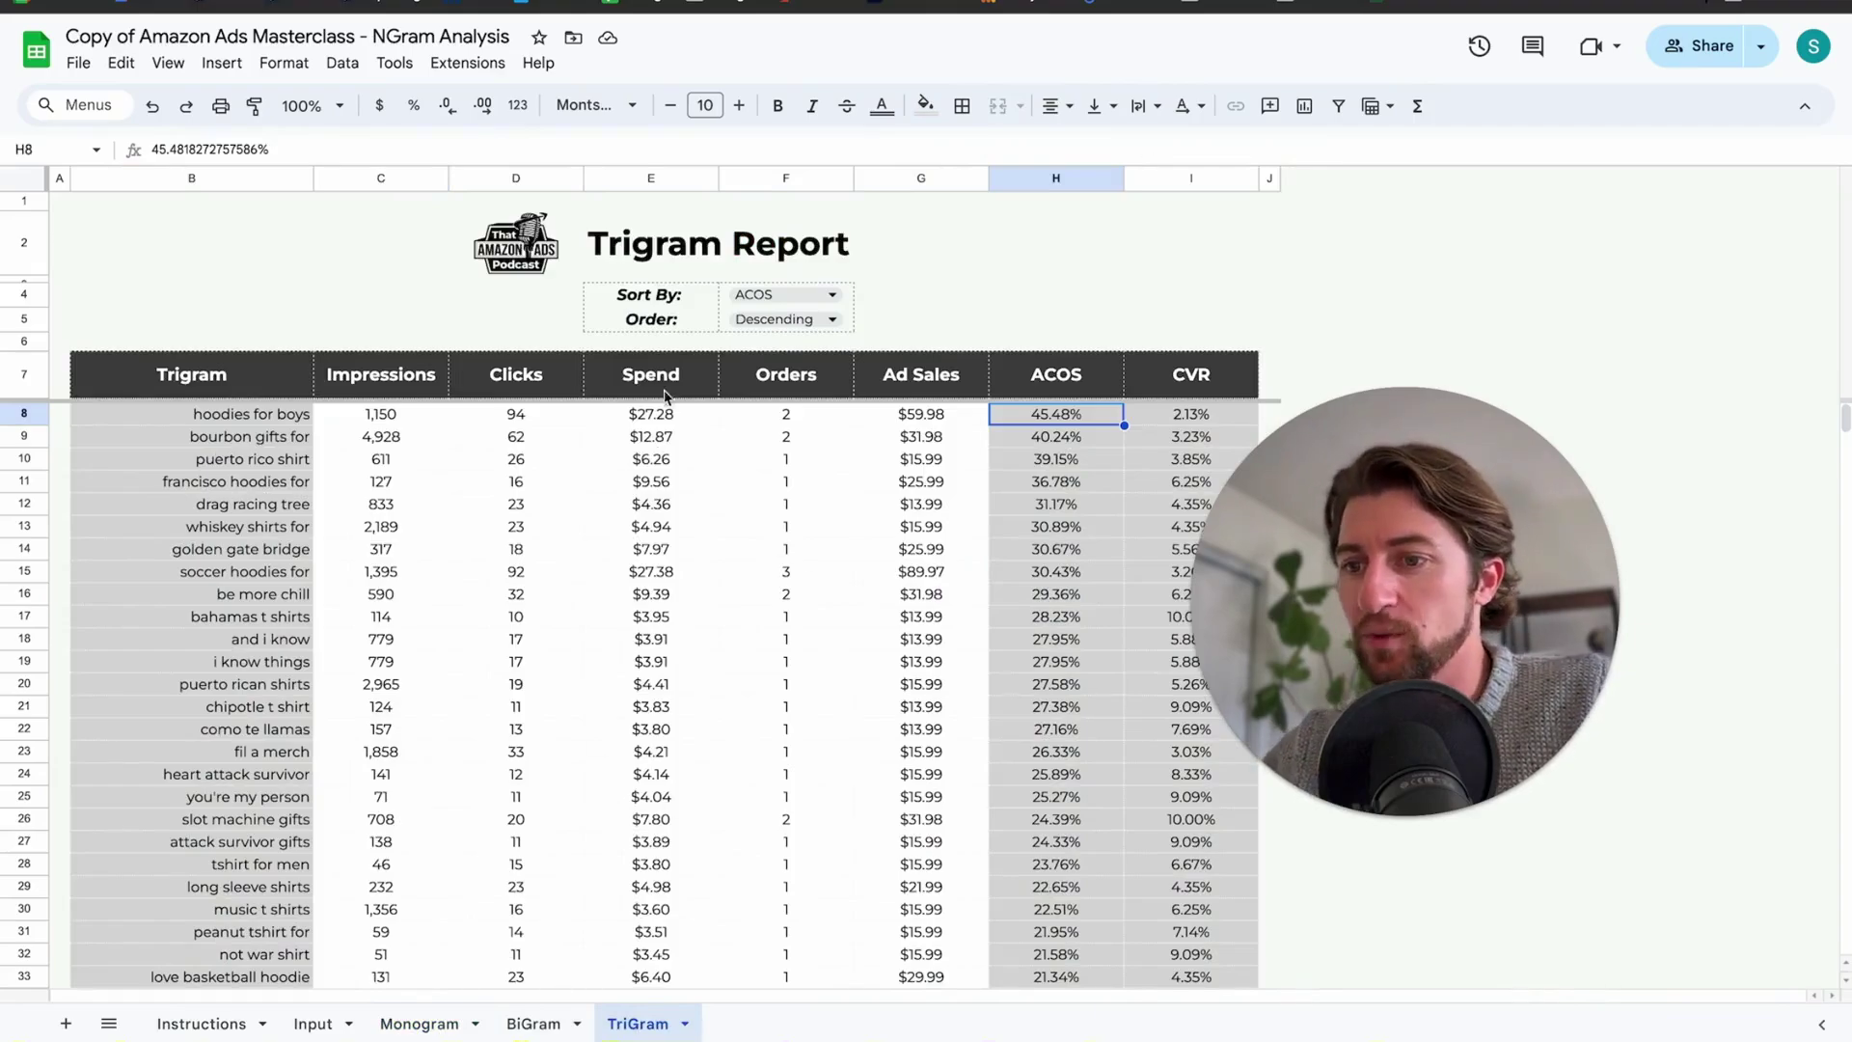
Review the single words from "french" to "bike" and the word "size" in the Monogram Report.
click(407, 1022)
drag(193, 435, 188, 729)
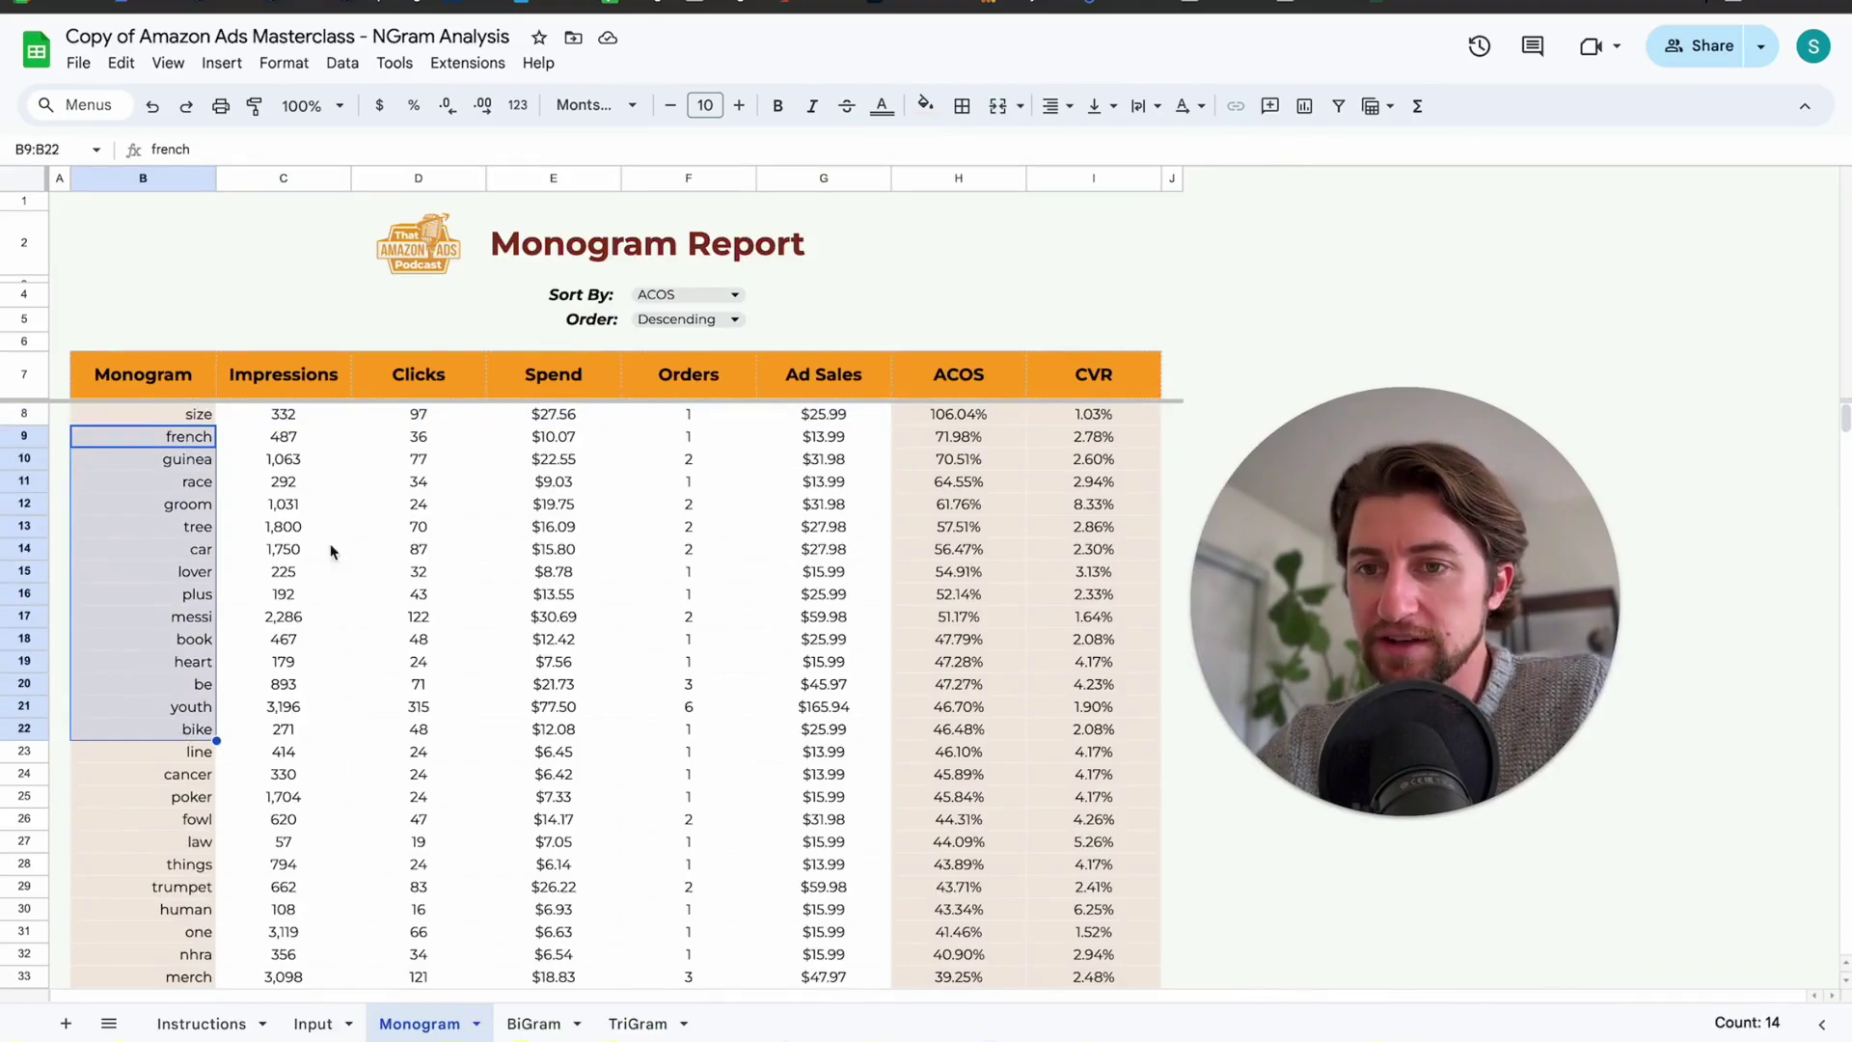
click(166, 423)
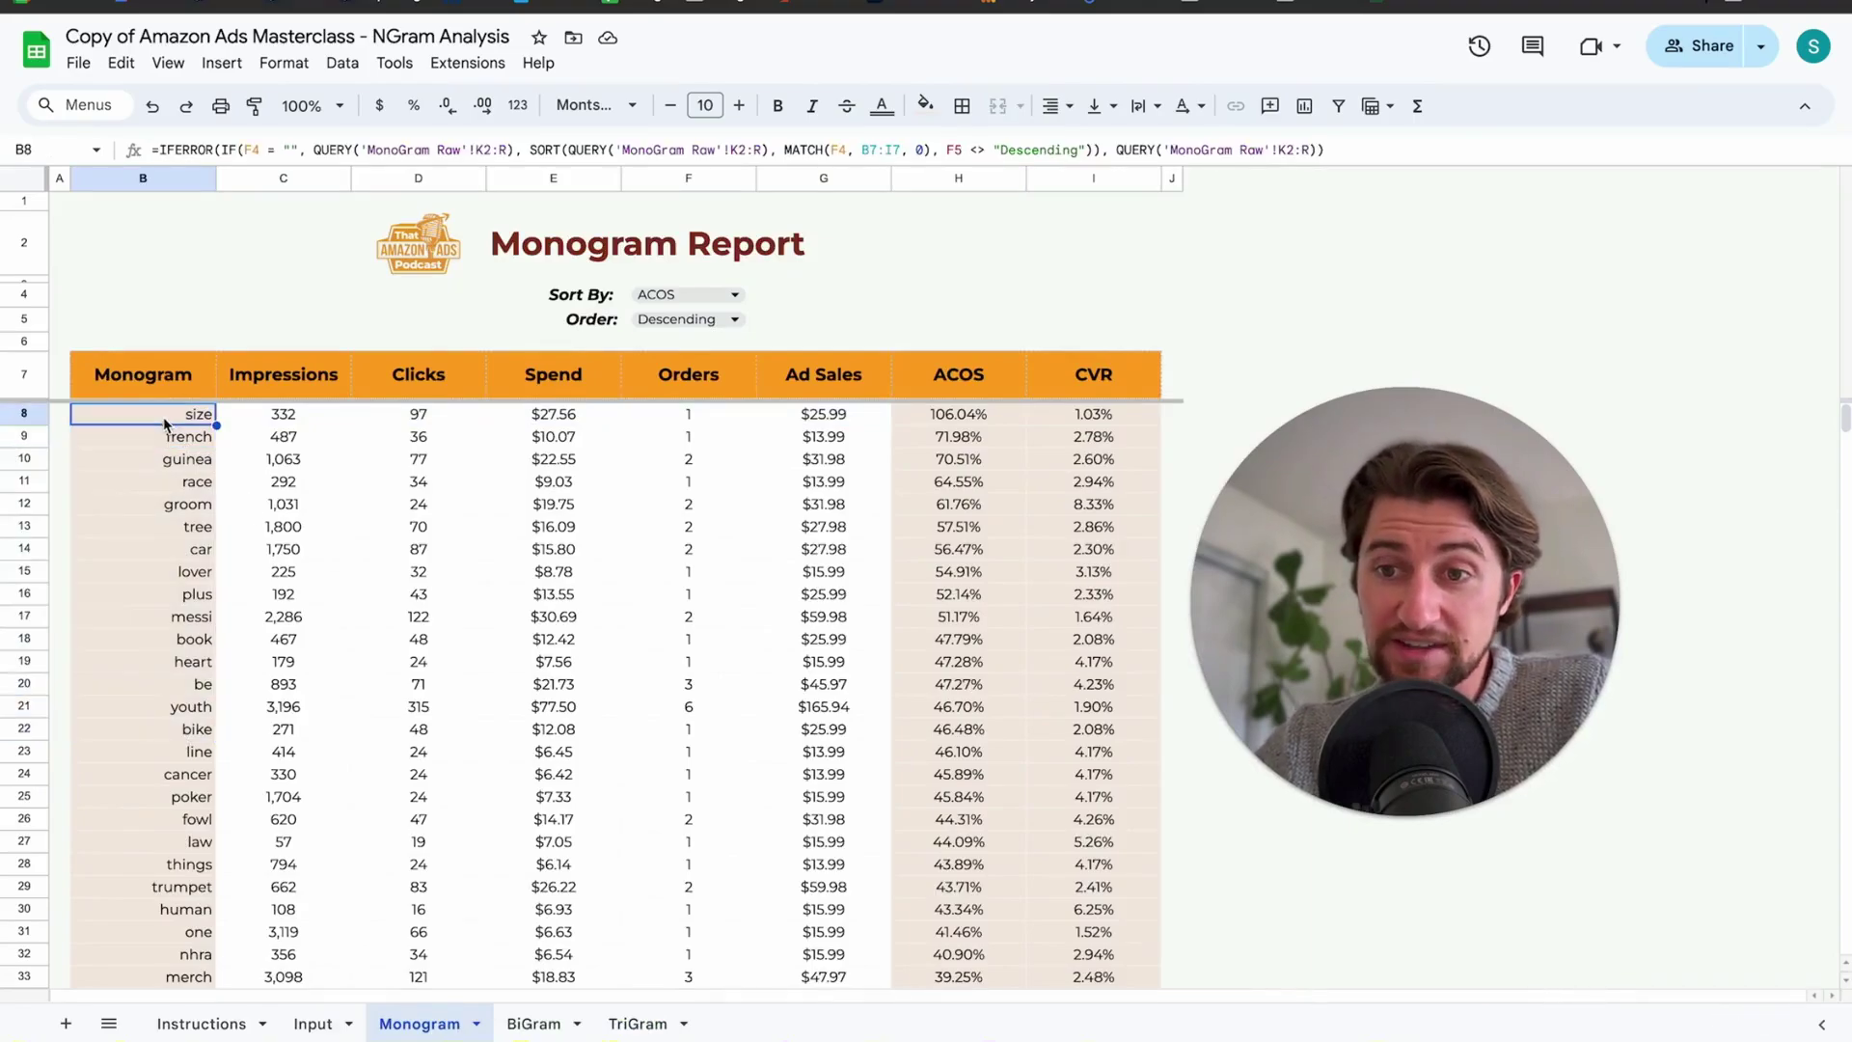
Review the highest-ACOS phrases in the Bigram Report, including "shirt funny", "potato shirt" and "for kids".
click(530, 1023)
drag(217, 420, 217, 687)
click(229, 835)
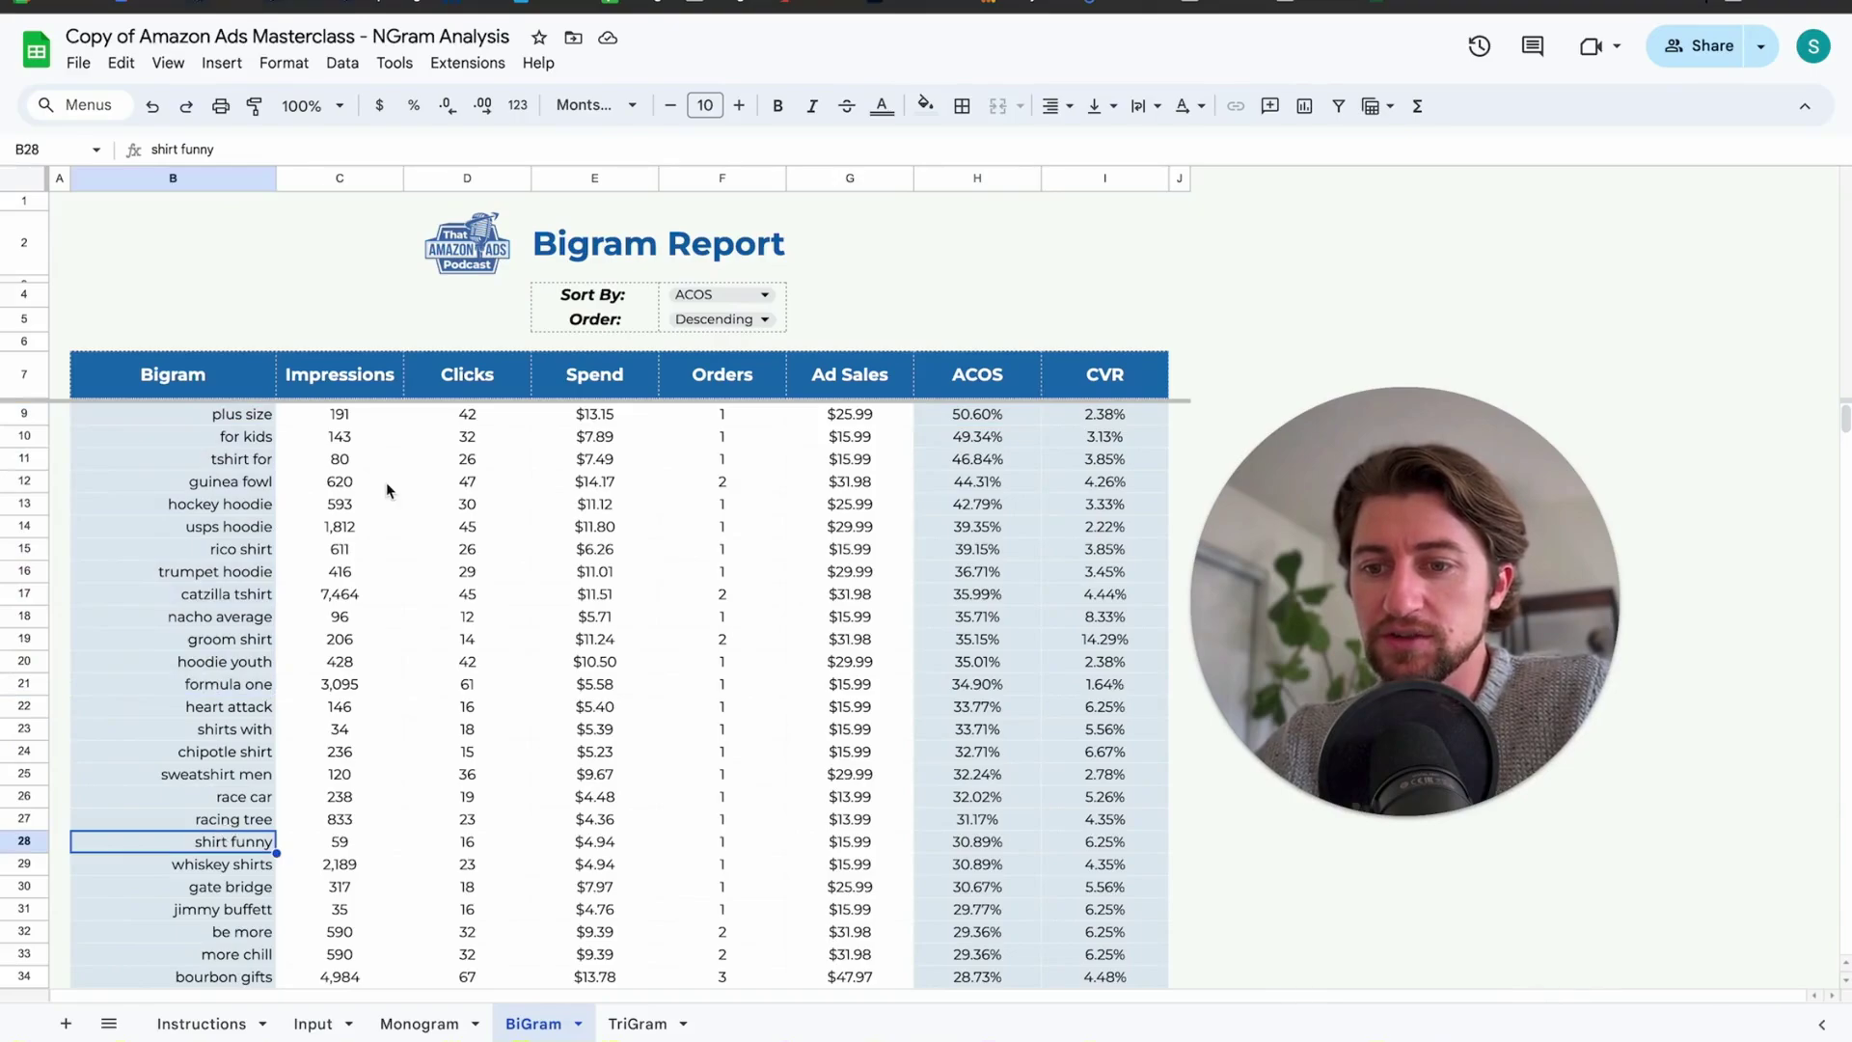
scroll(263, 509, up, 1)
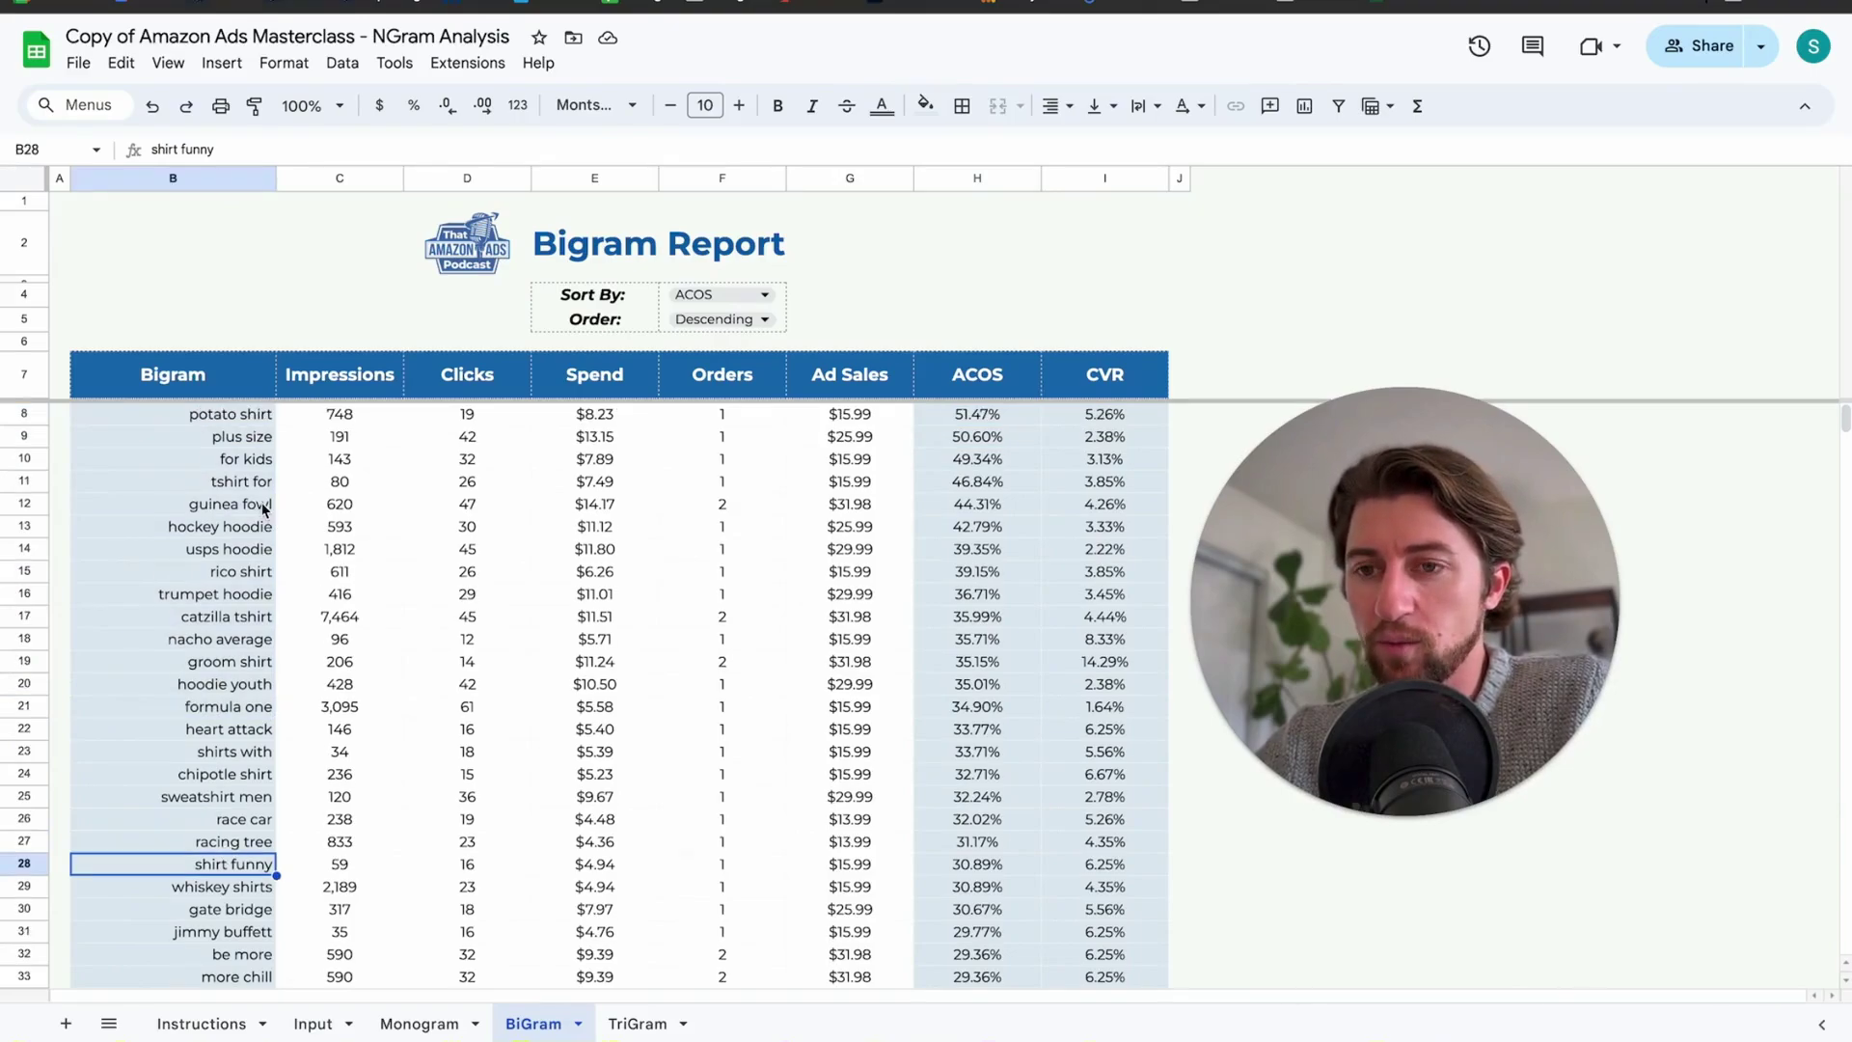
click(240, 421)
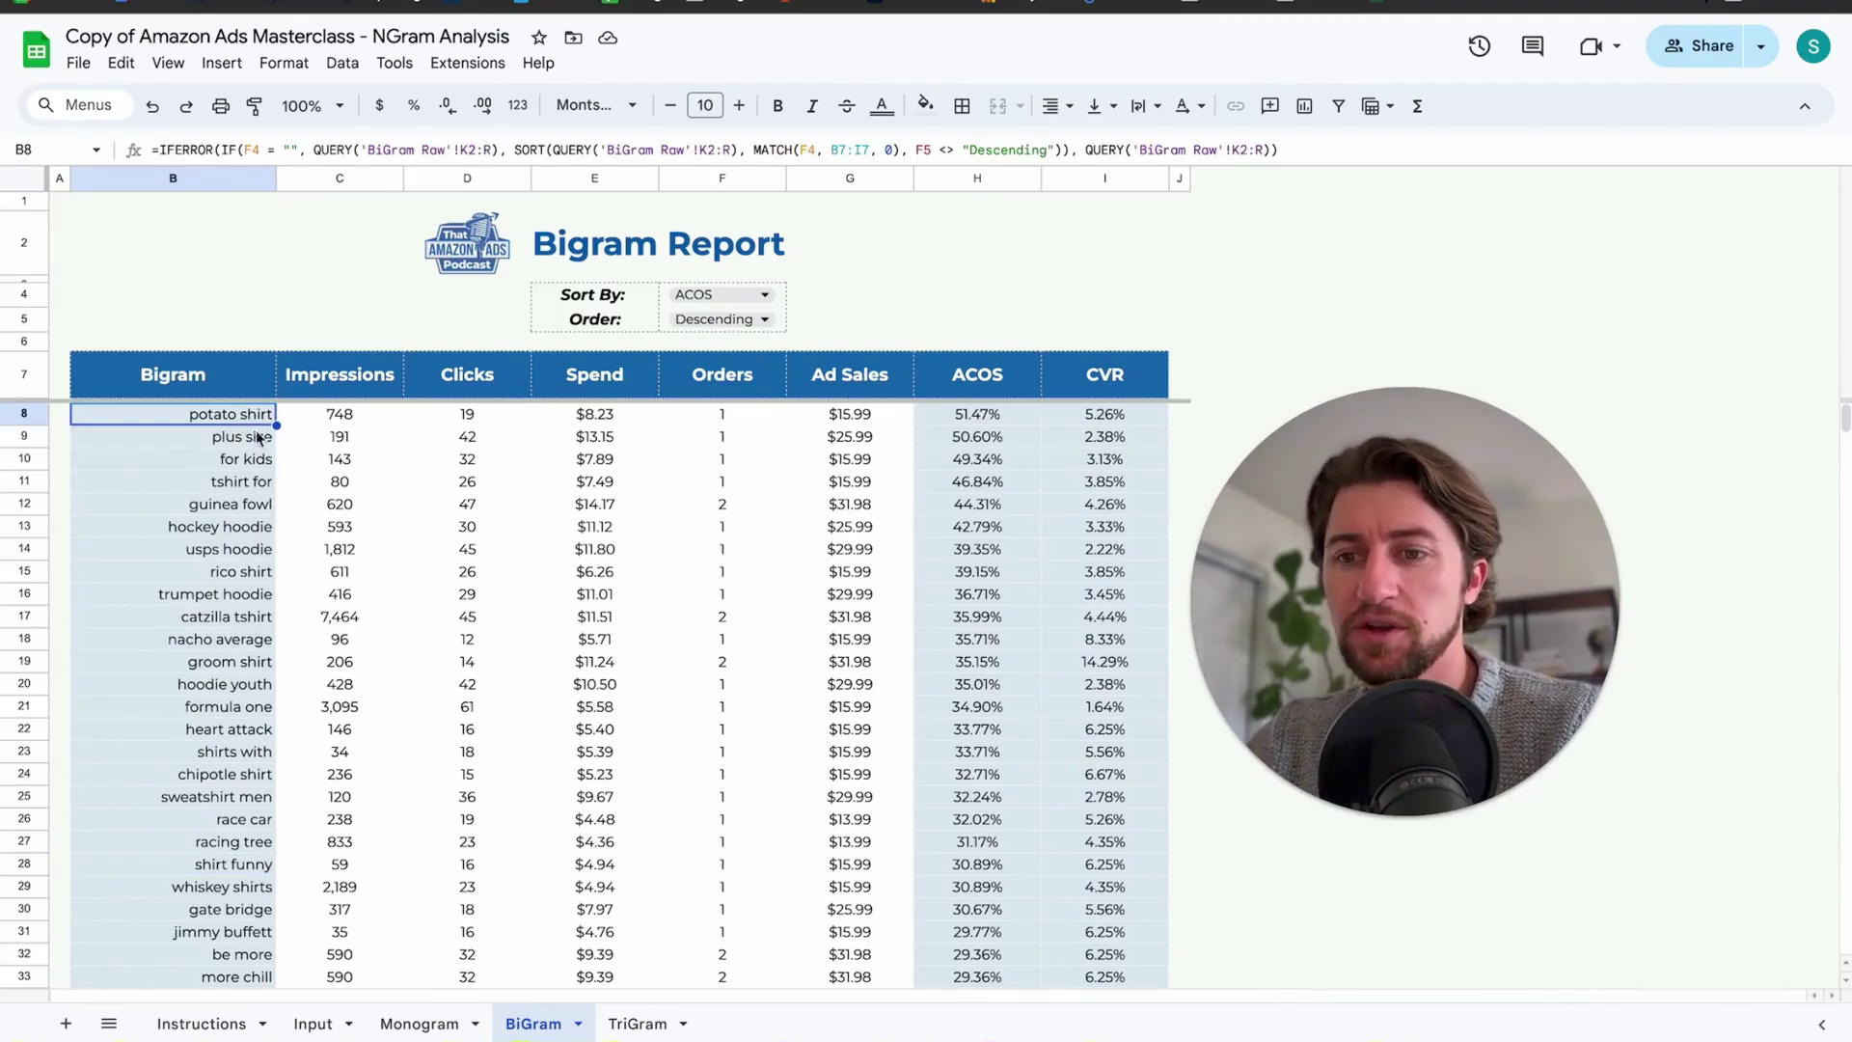
click(245, 466)
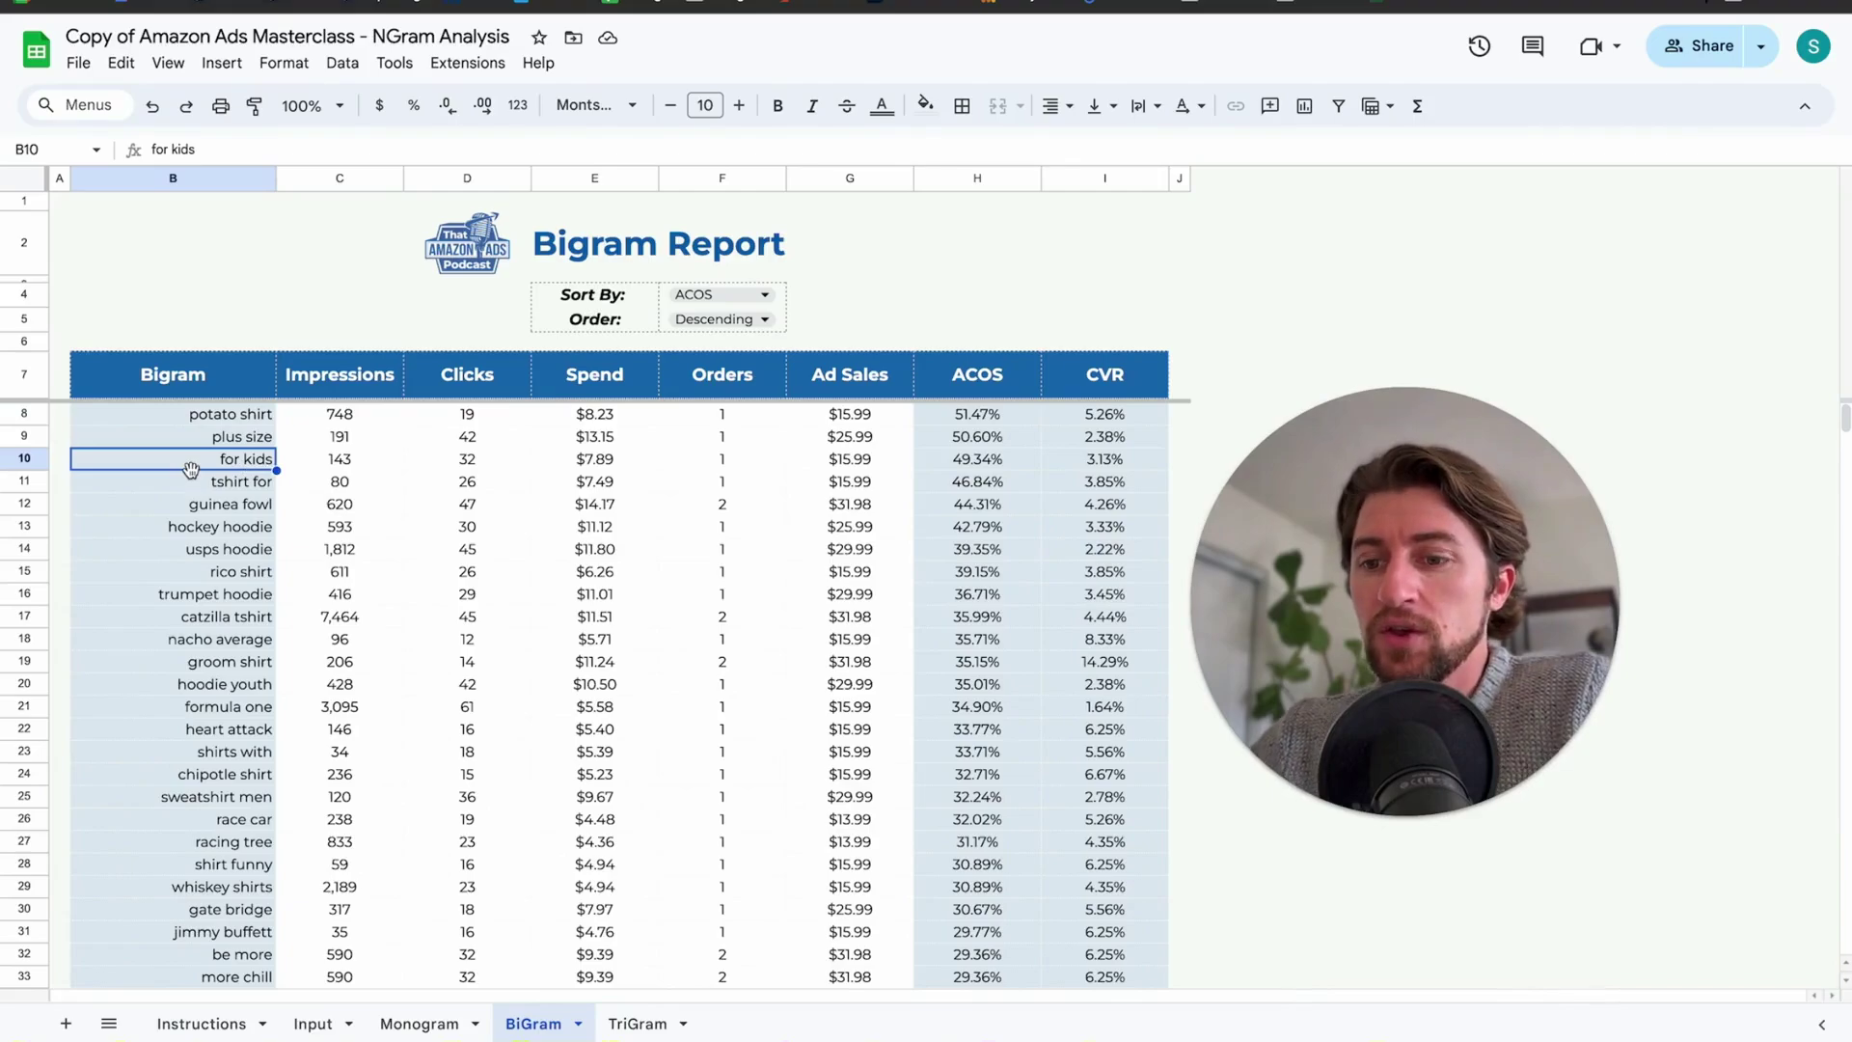
Sort the Monogram Report by Spend.
click(419, 1023)
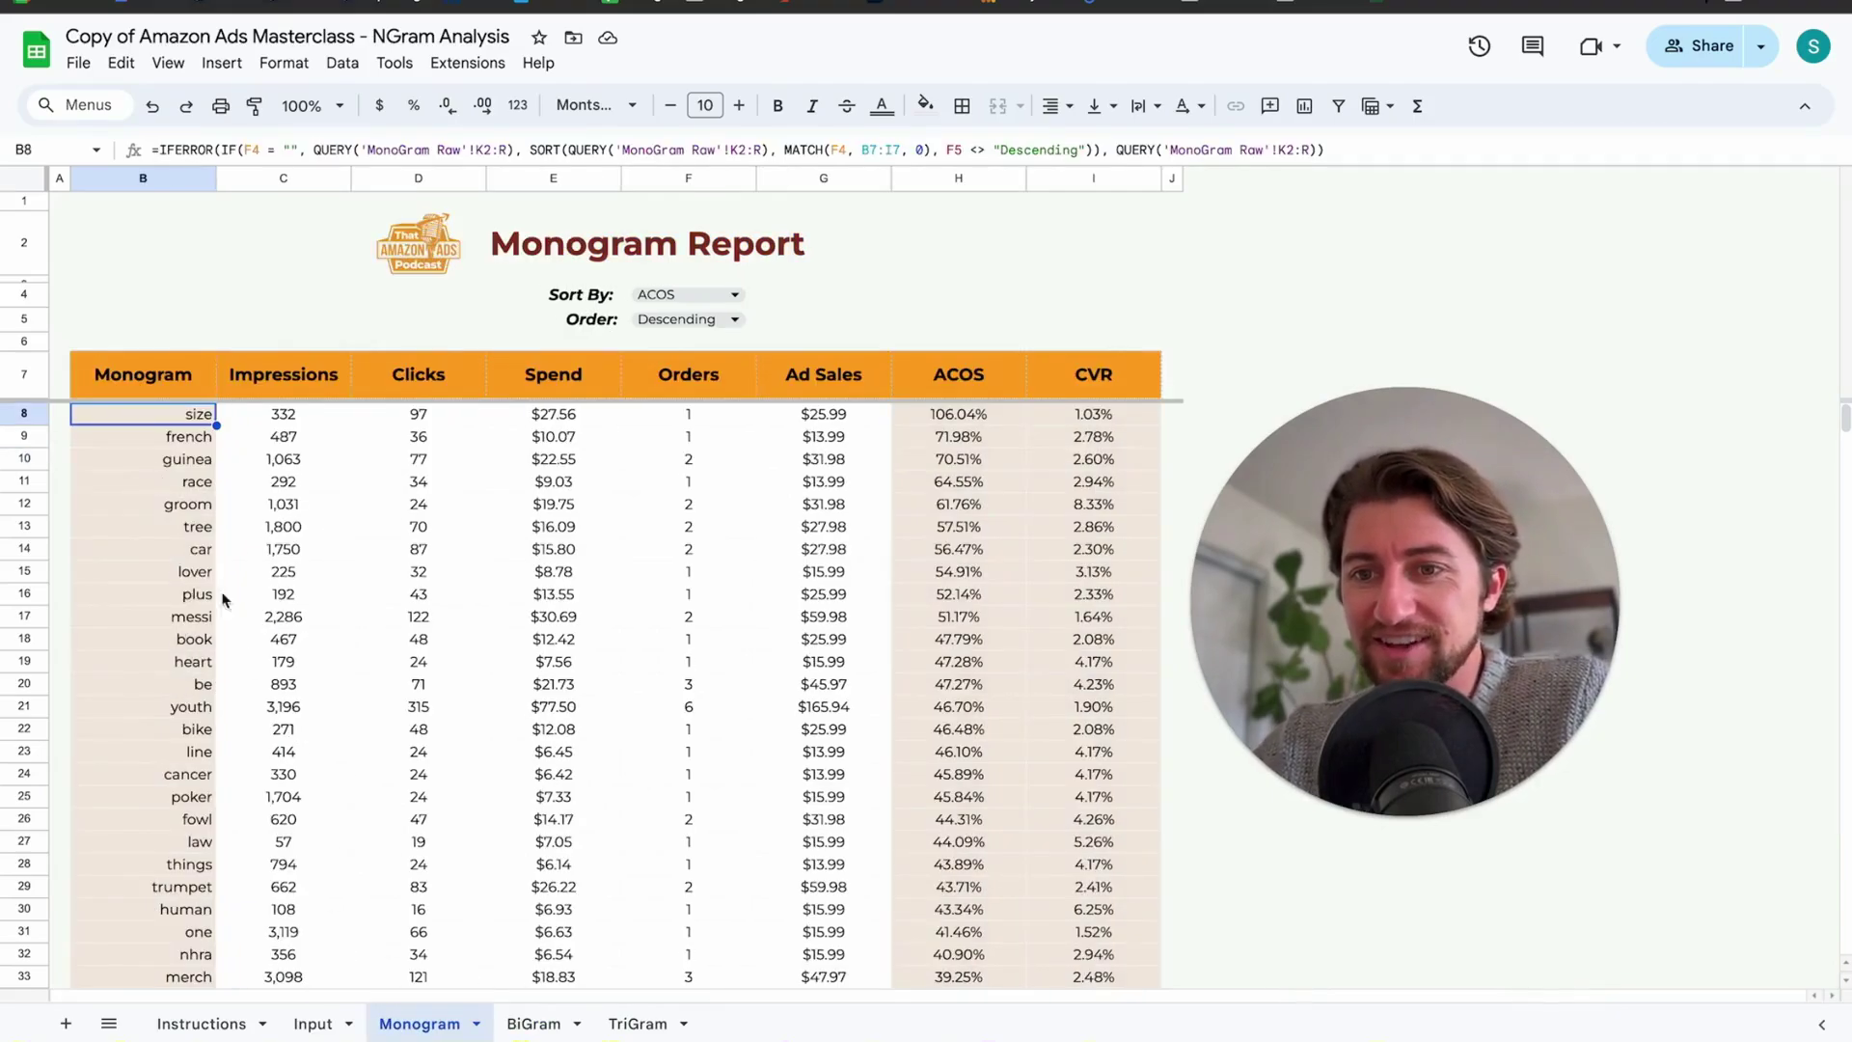
click(690, 294)
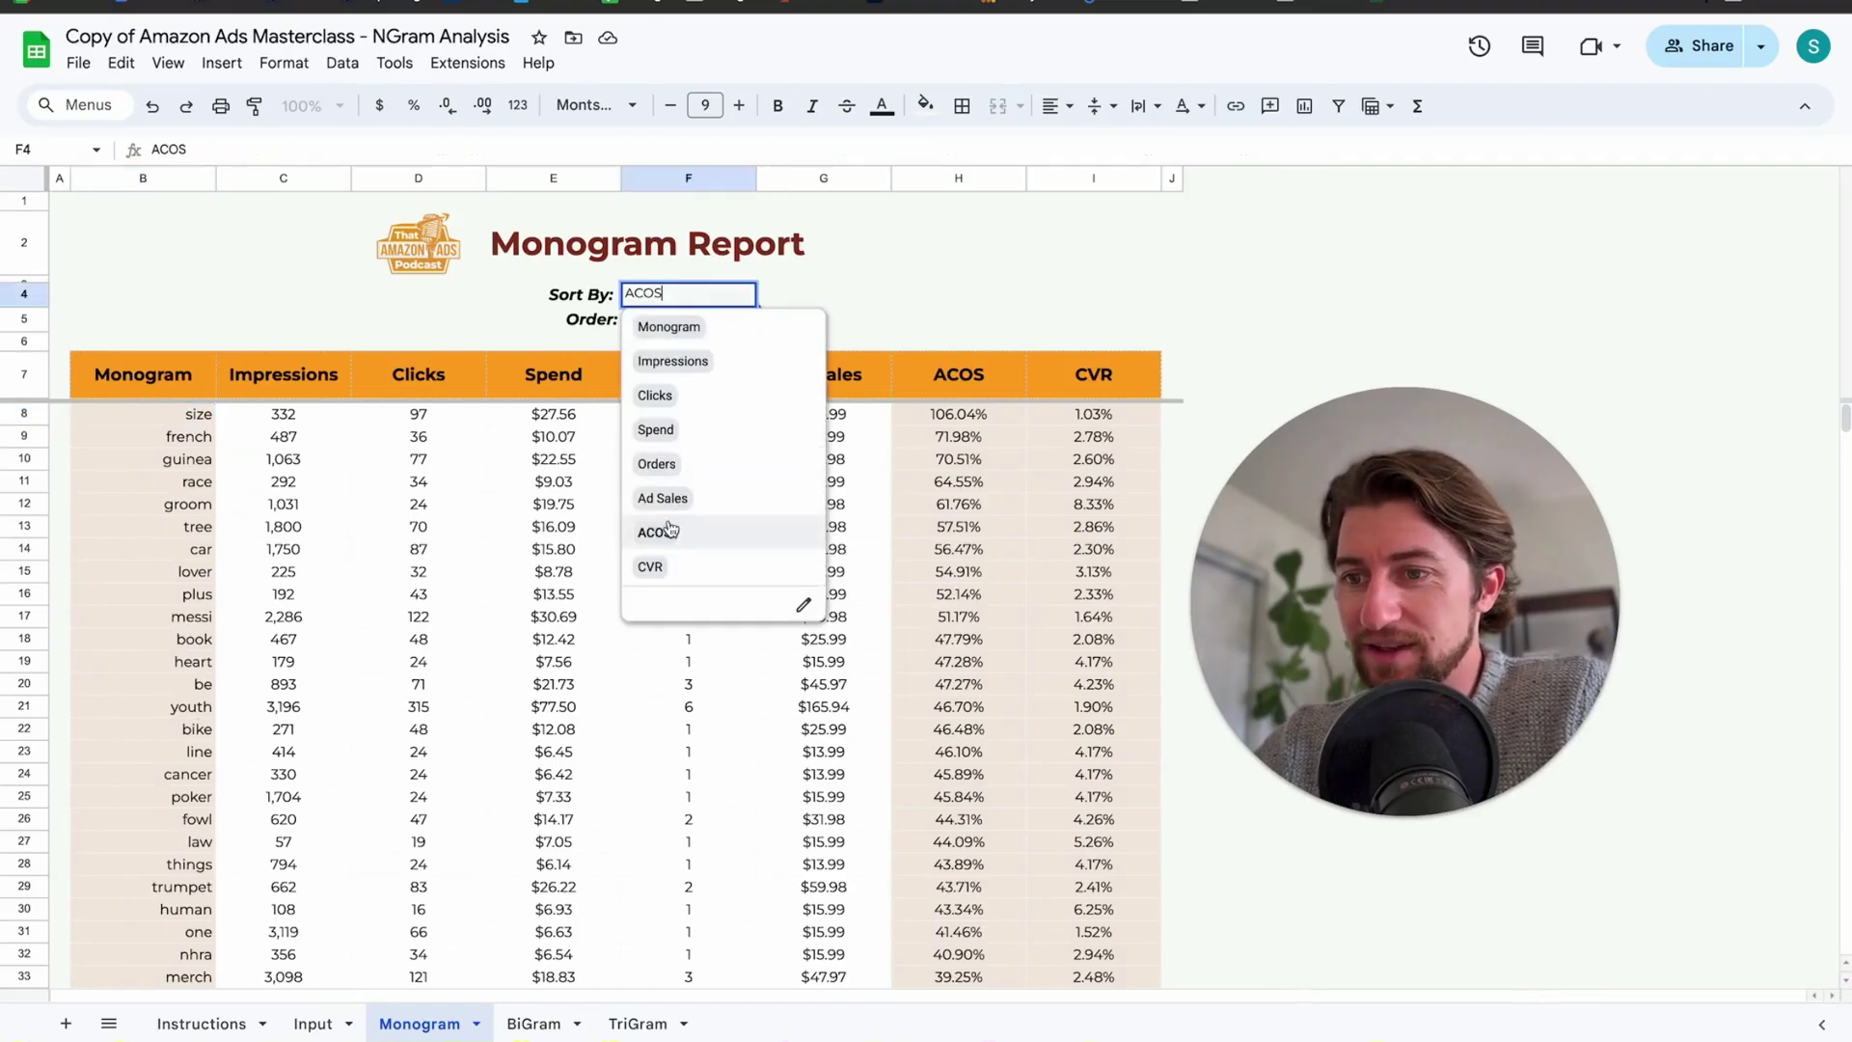
click(656, 429)
Examine the metrics of the word "for" in row 10 of the Monogram Report, across B10:I10.
click(24, 459)
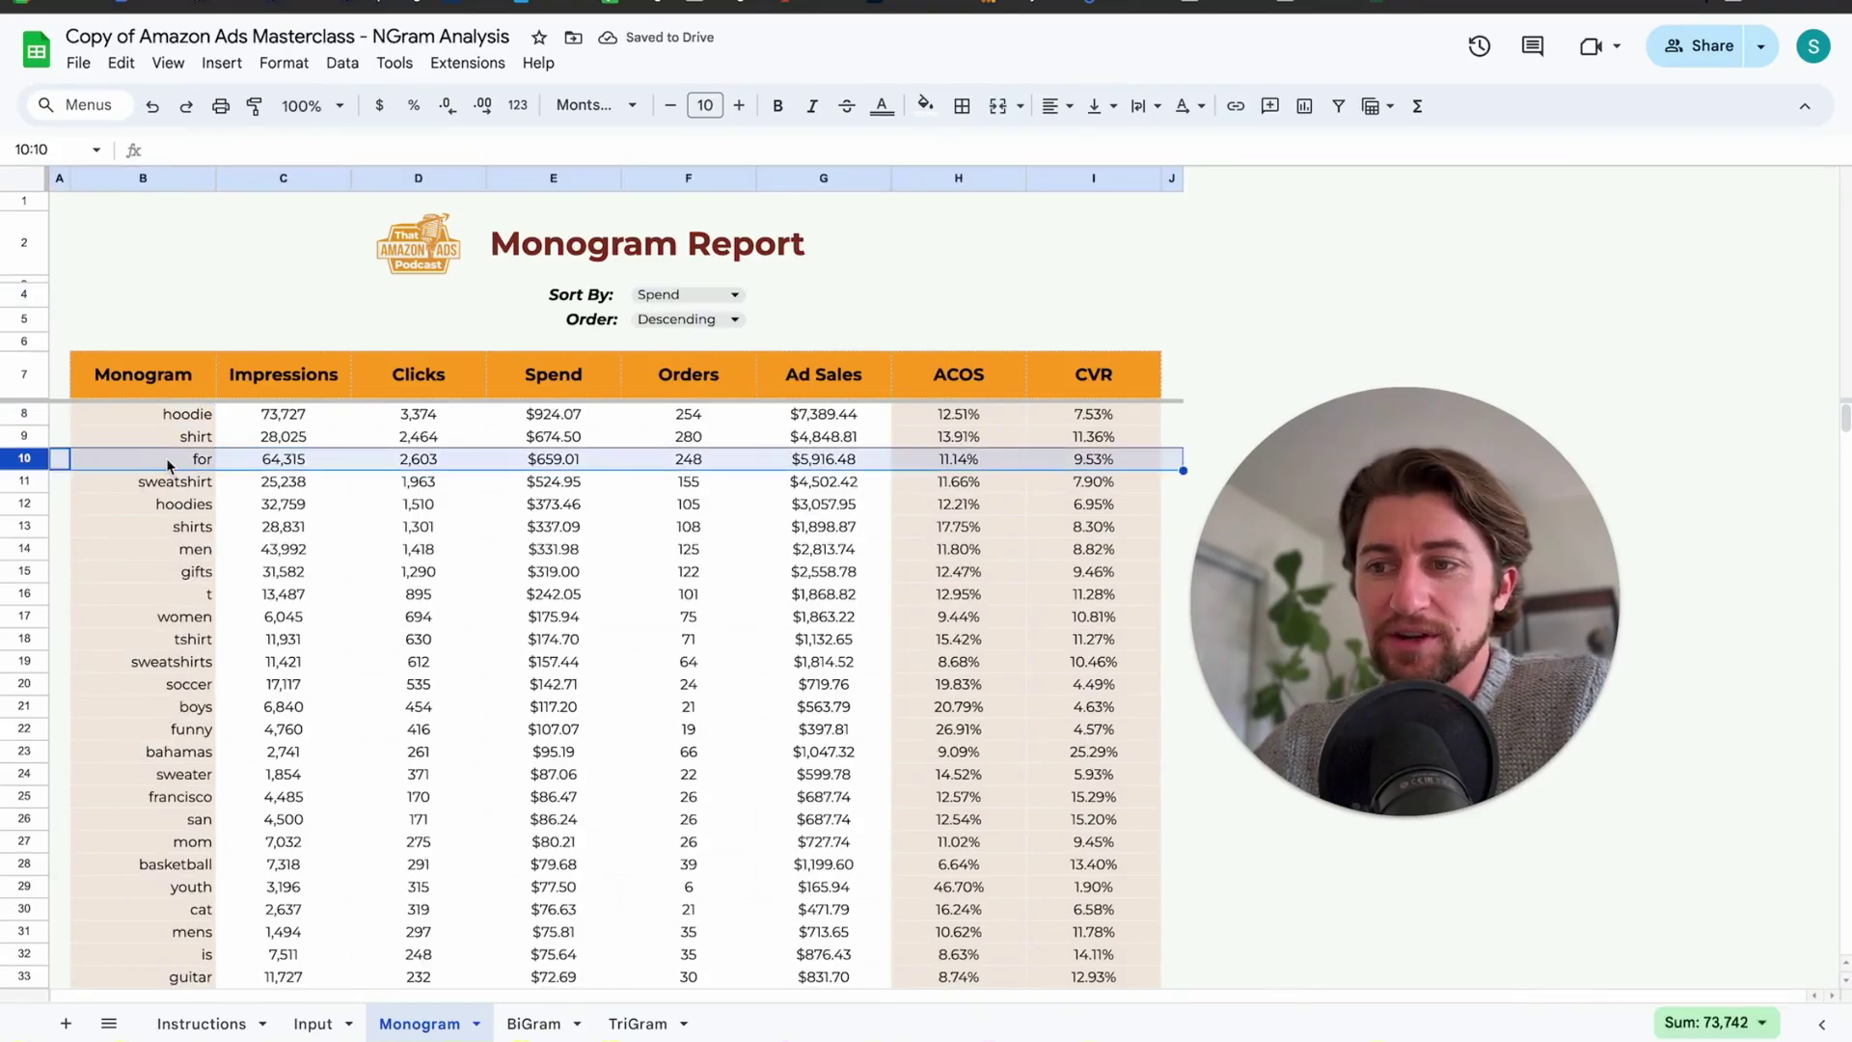
mouse_move(168, 465)
mouse_down()
mouse_move(831, 445)
mouse_move(836, 461)
mouse_up()
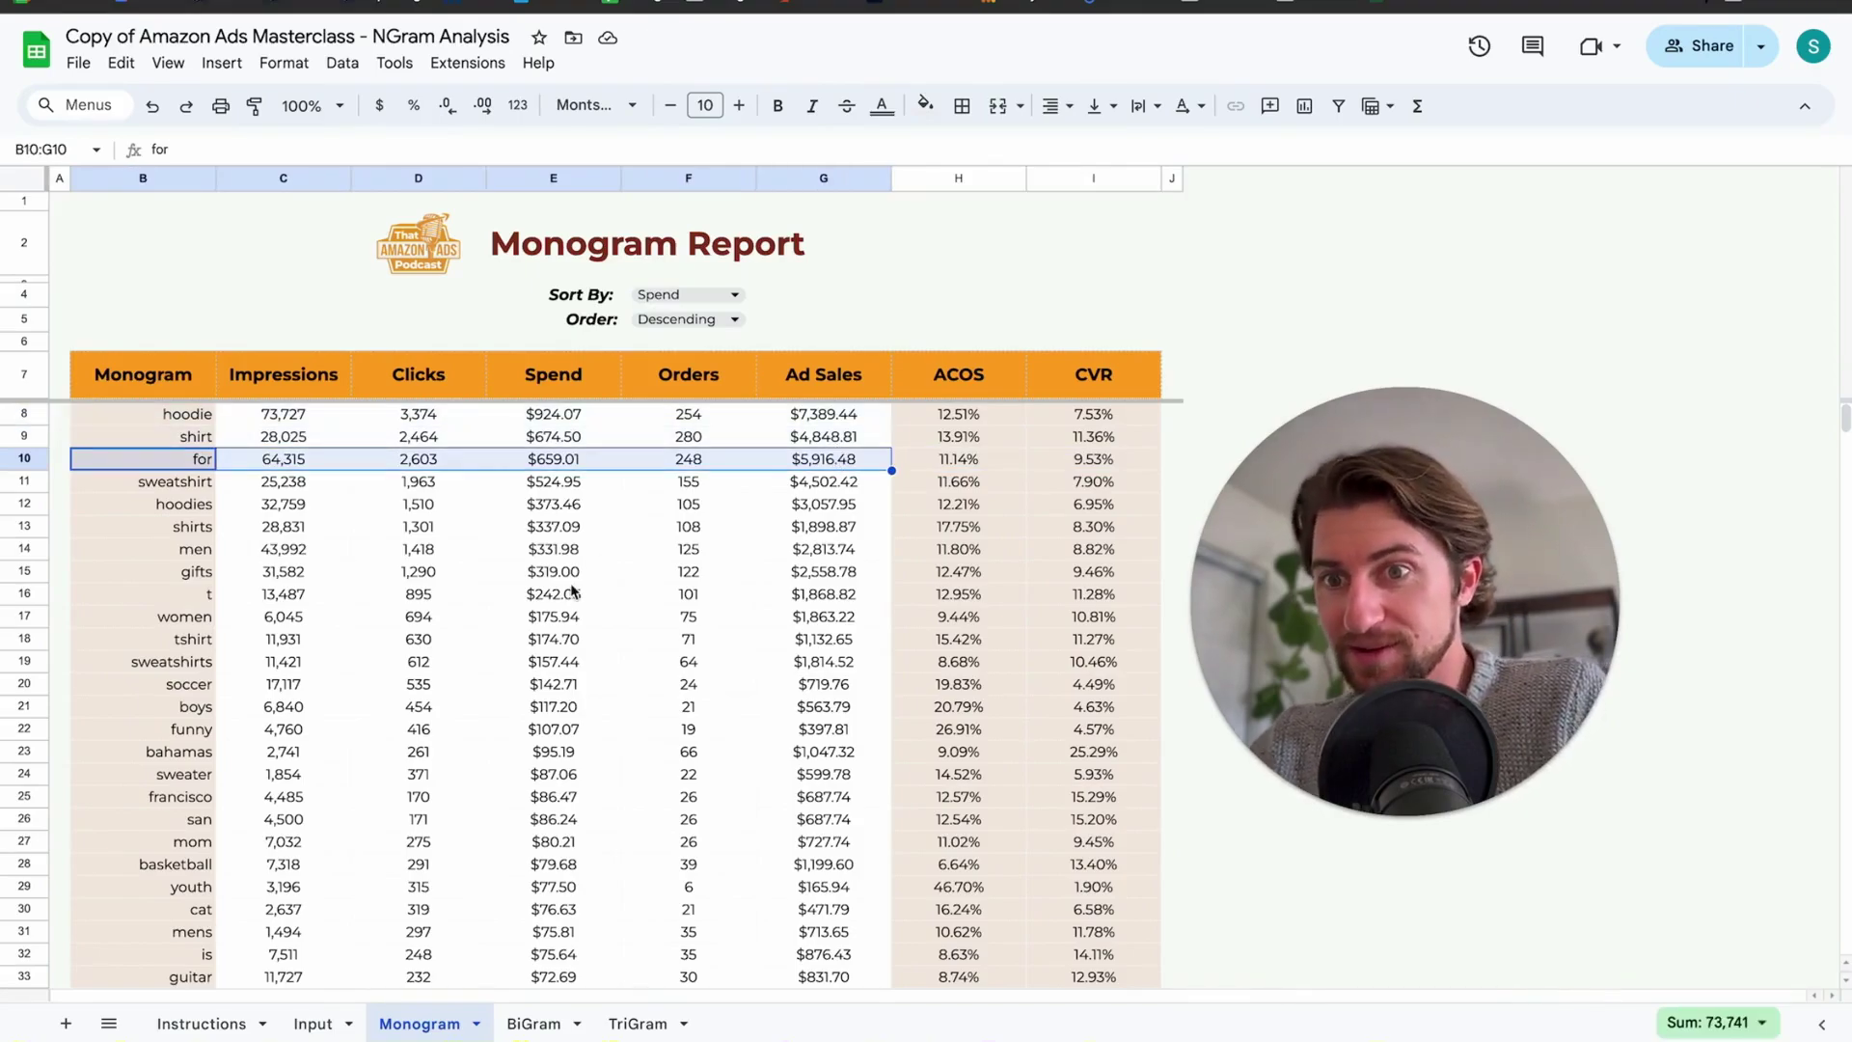
click(178, 467)
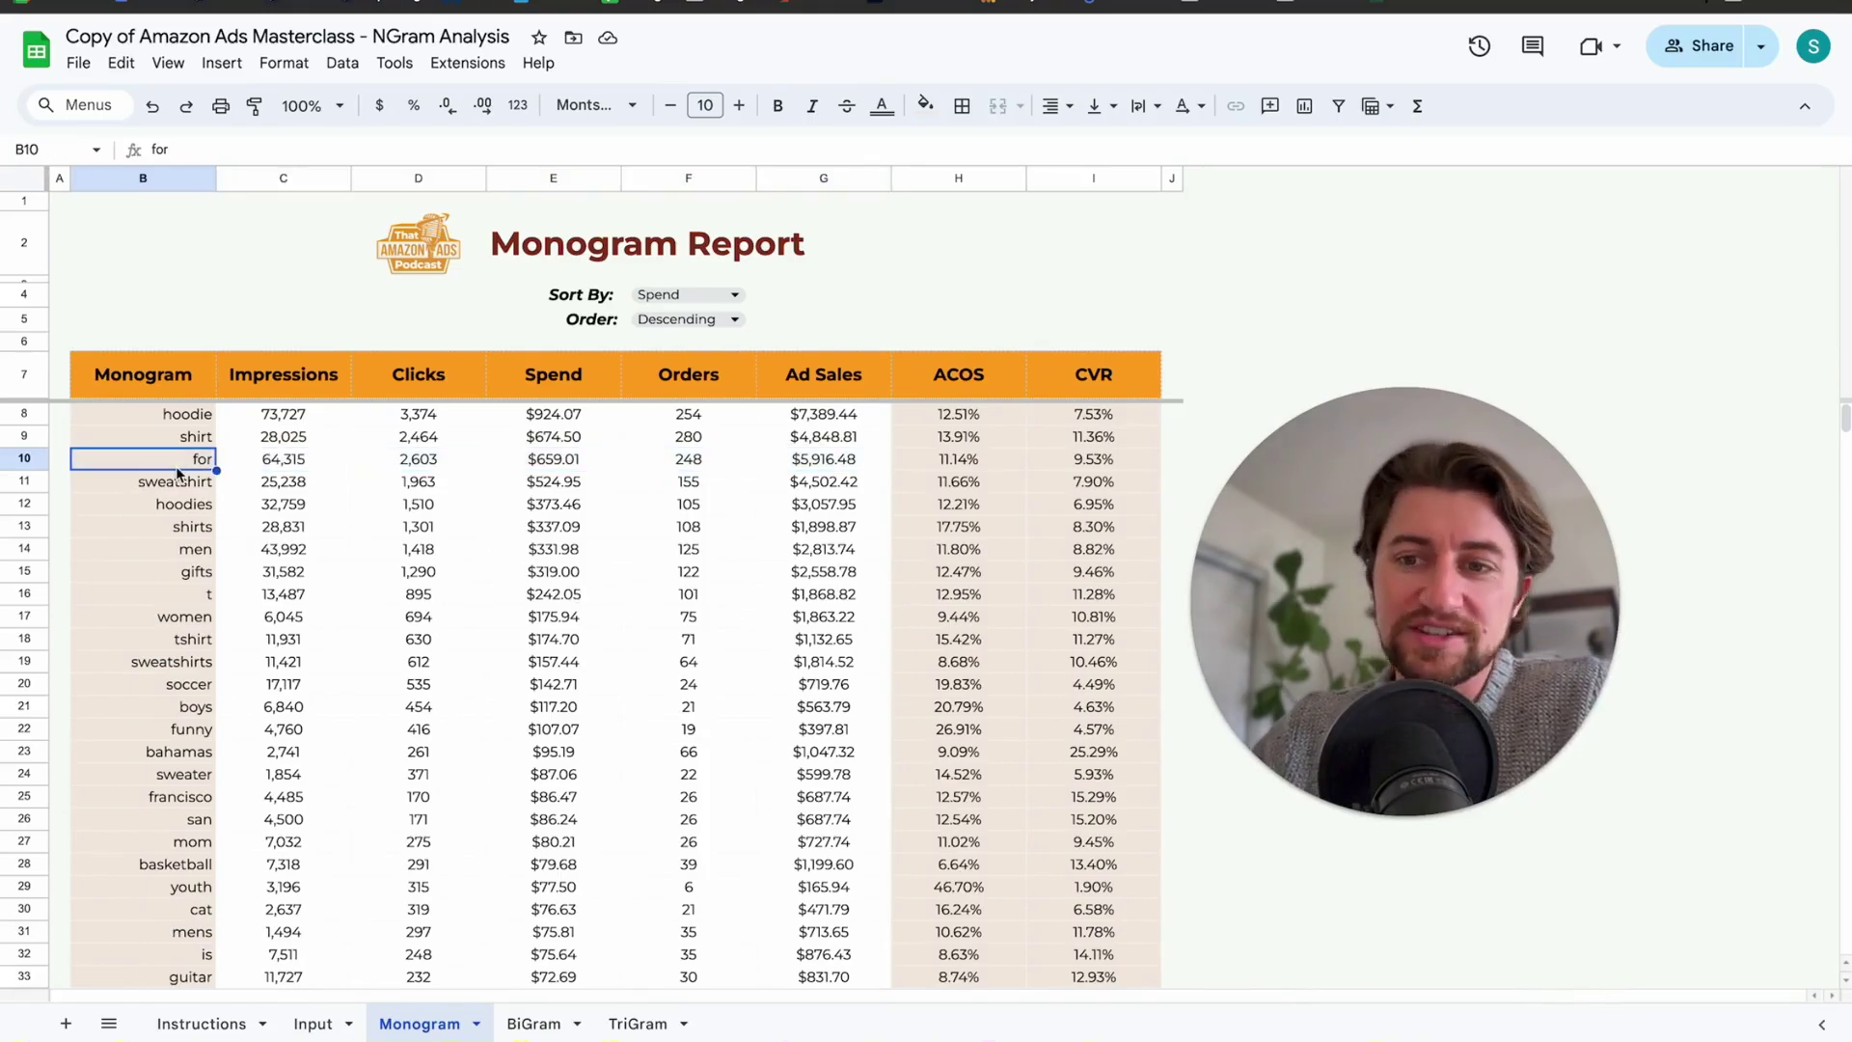
drag(174, 471, 1063, 461)
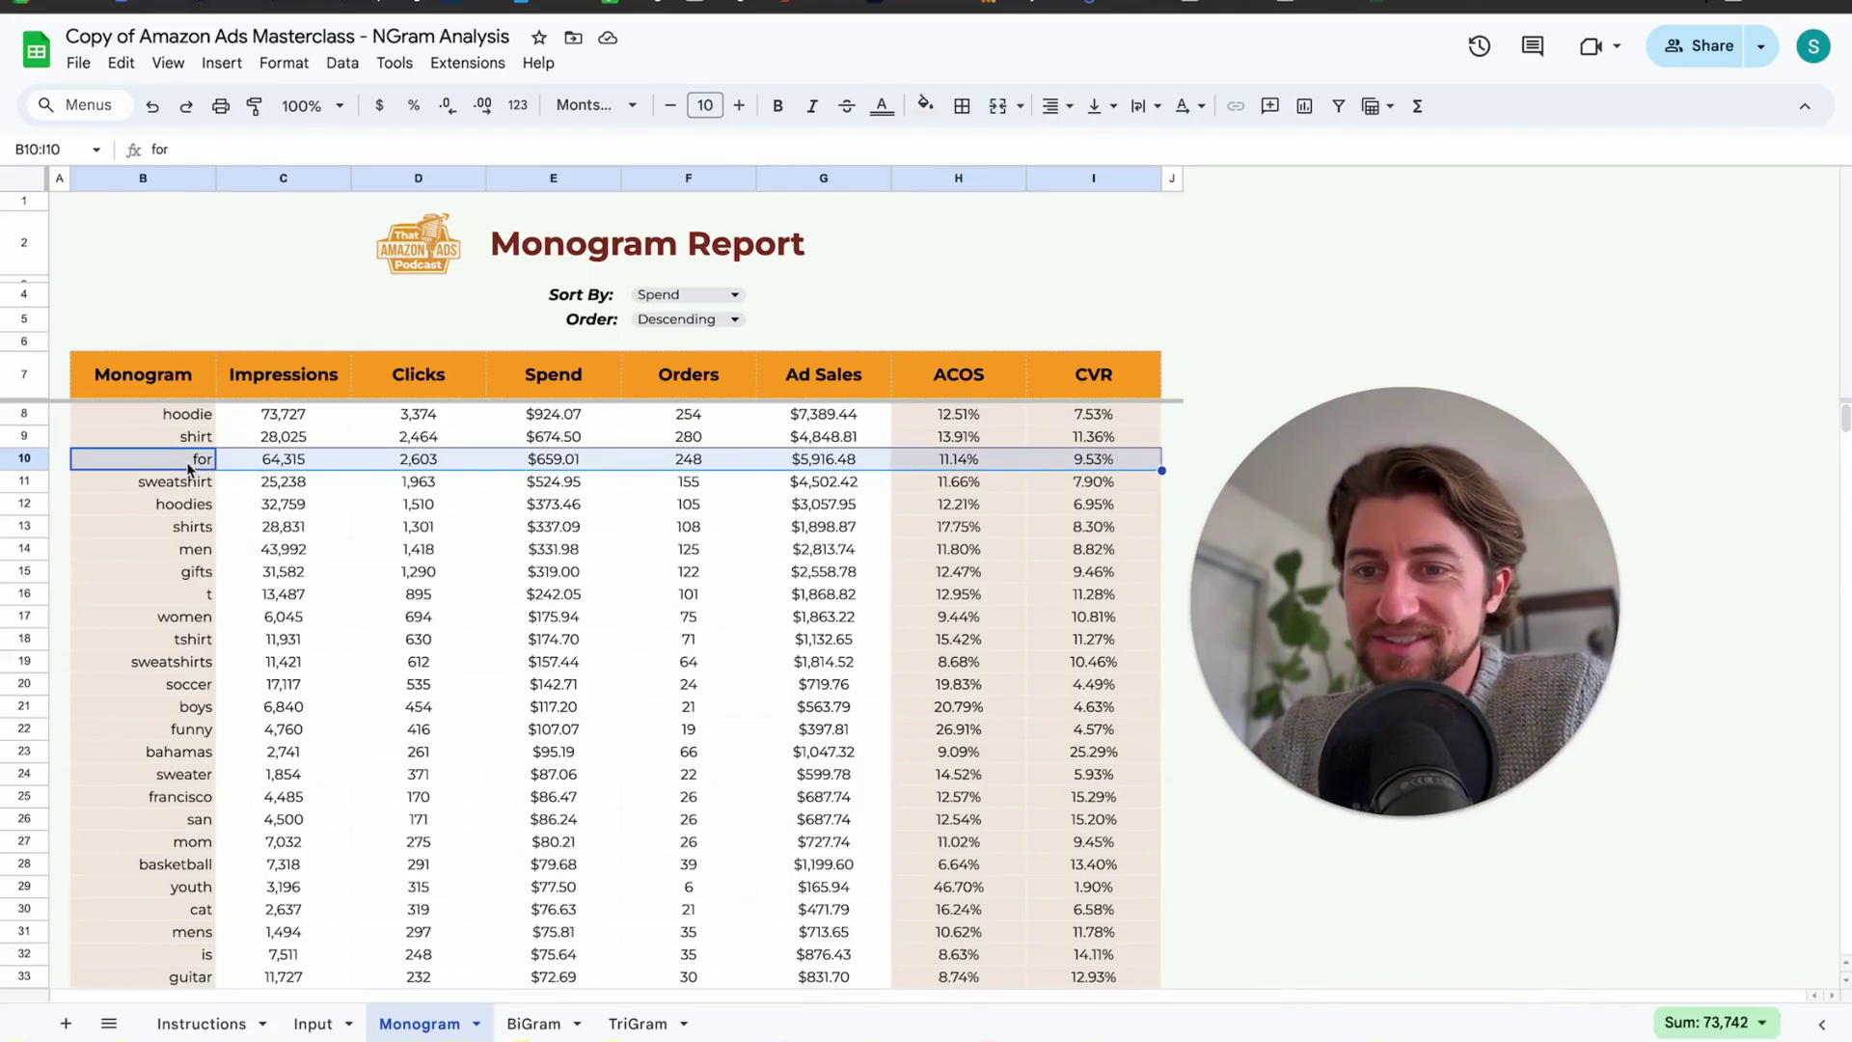
Check the filler words "is" and "of" in the spend-sorted Monogram list.
click(171, 953)
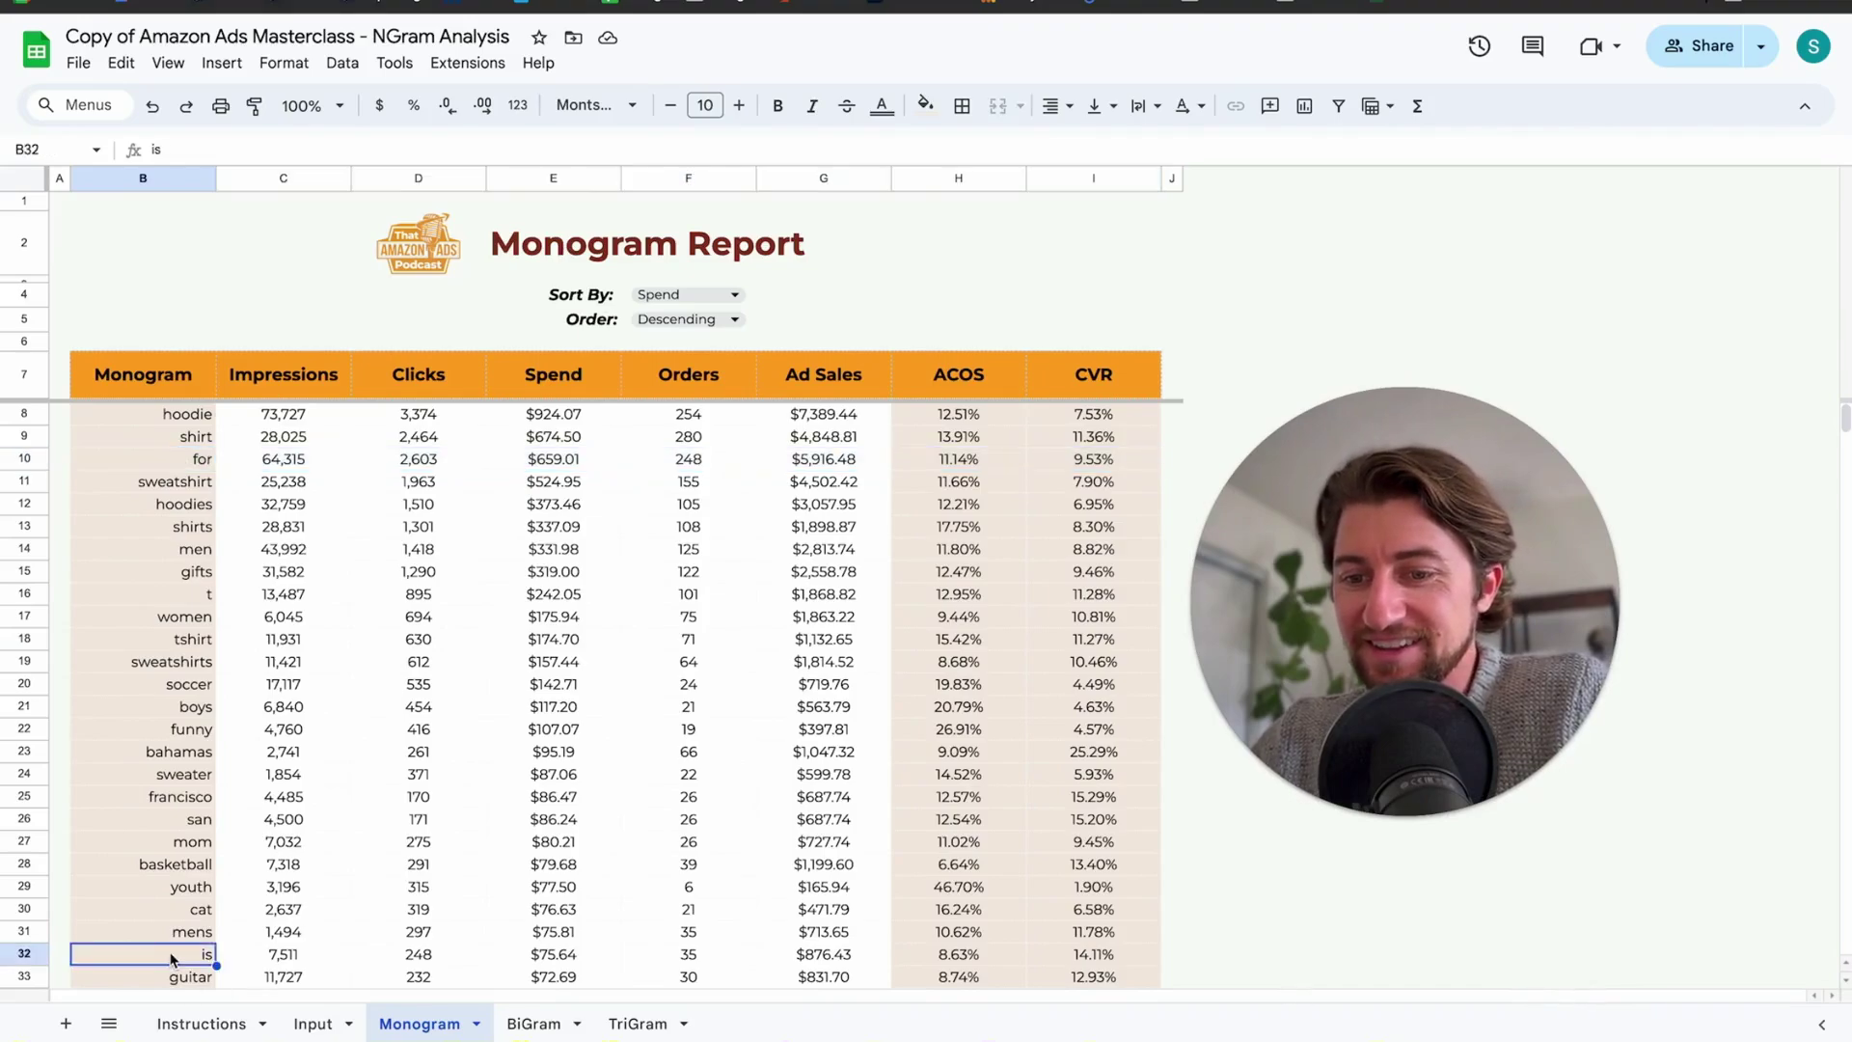
scroll(174, 959, down, 1)
scroll(174, 958, down, 3)
click(186, 818)
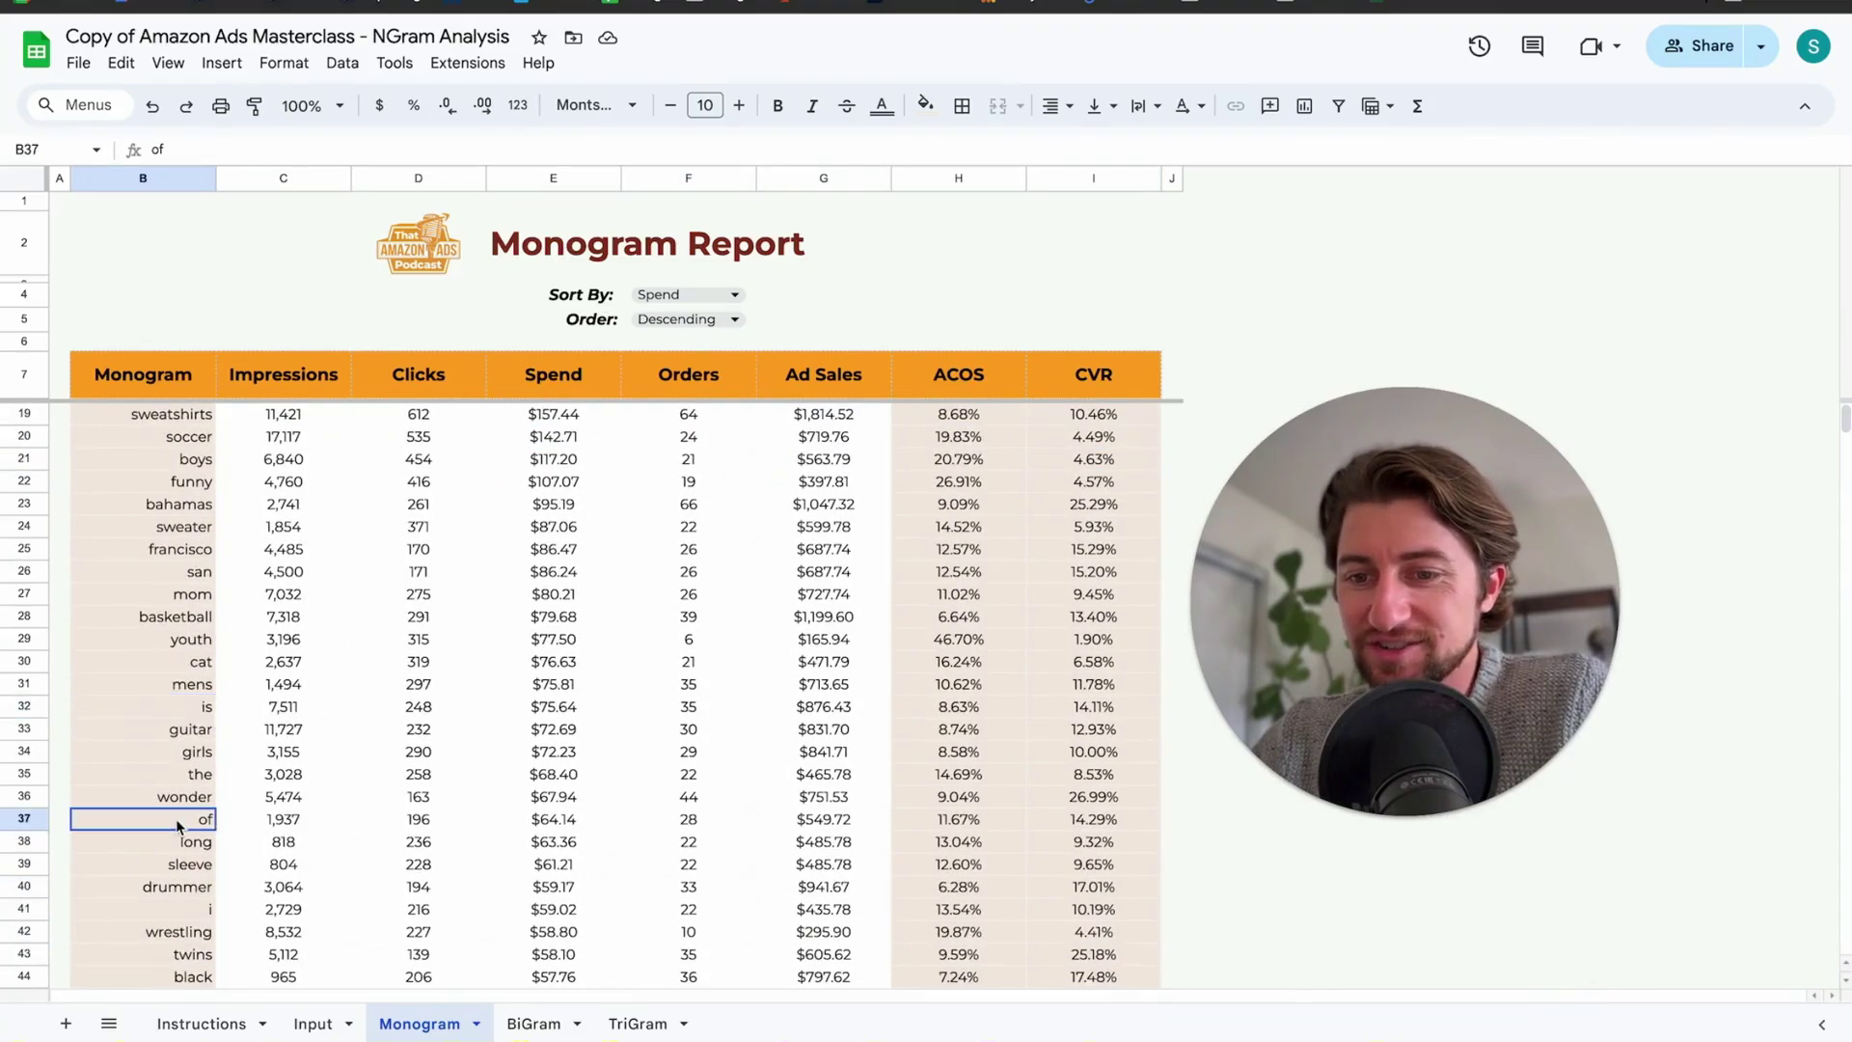
scroll(178, 819, up, 4)
Open the BiGram sheet and look over its first bigrams sorted by ACOS.
click(533, 1024)
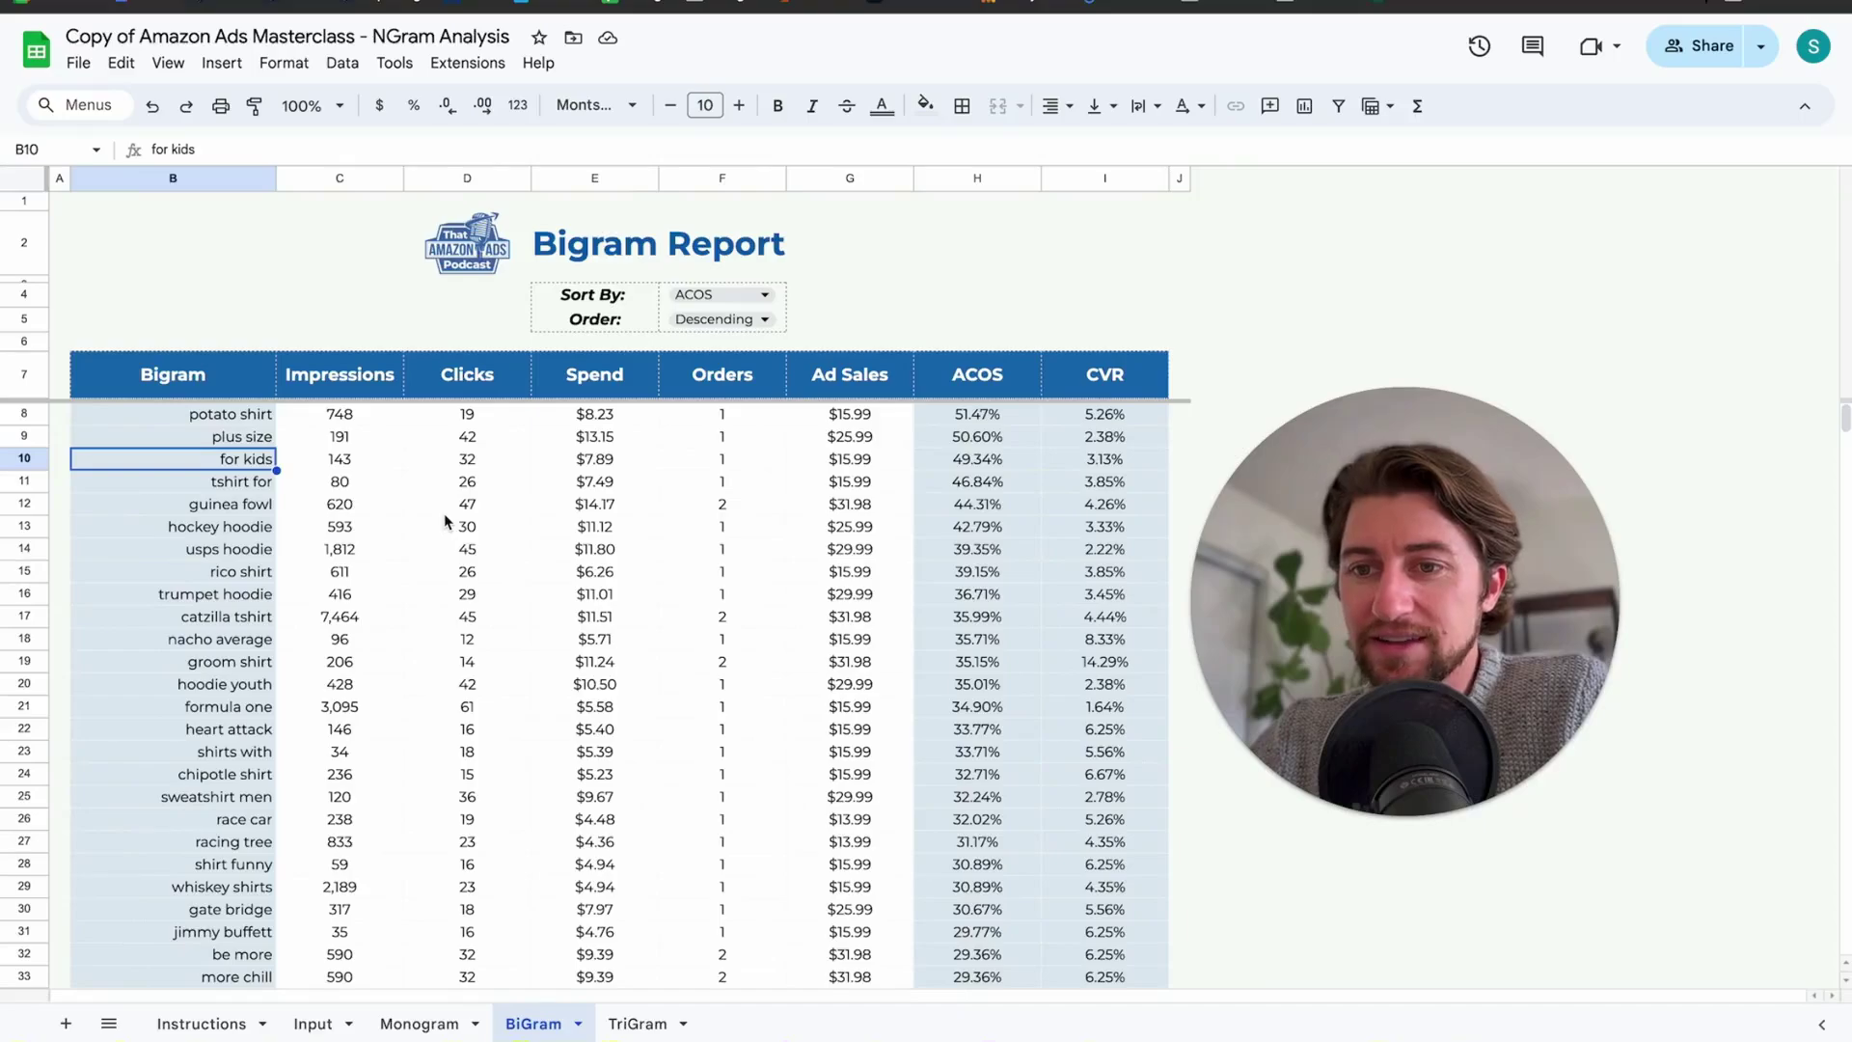
scroll(290, 478, down, 1)
scroll(283, 470, up, 1)
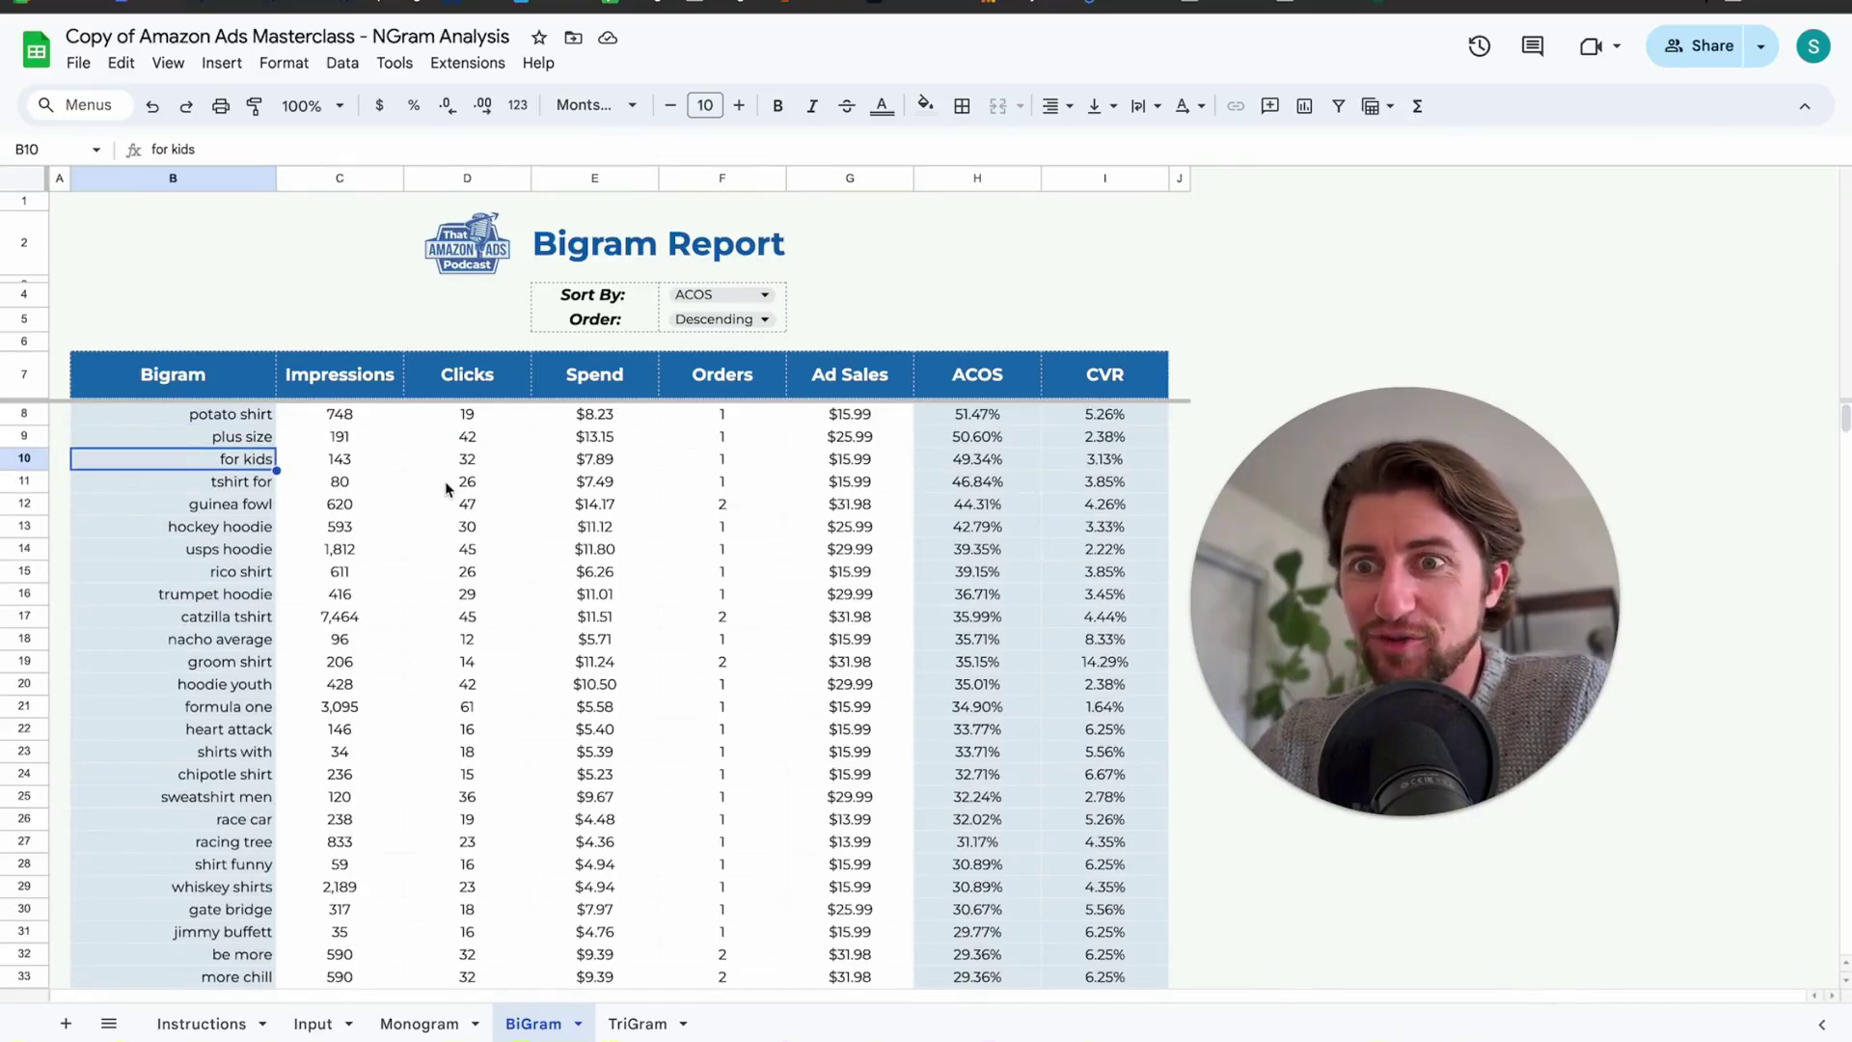
Check the "potato shirt" and "plus size" bigrams, and in Excel filter the report's Customer Search Term column to terms containing "plus size".
click(232, 426)
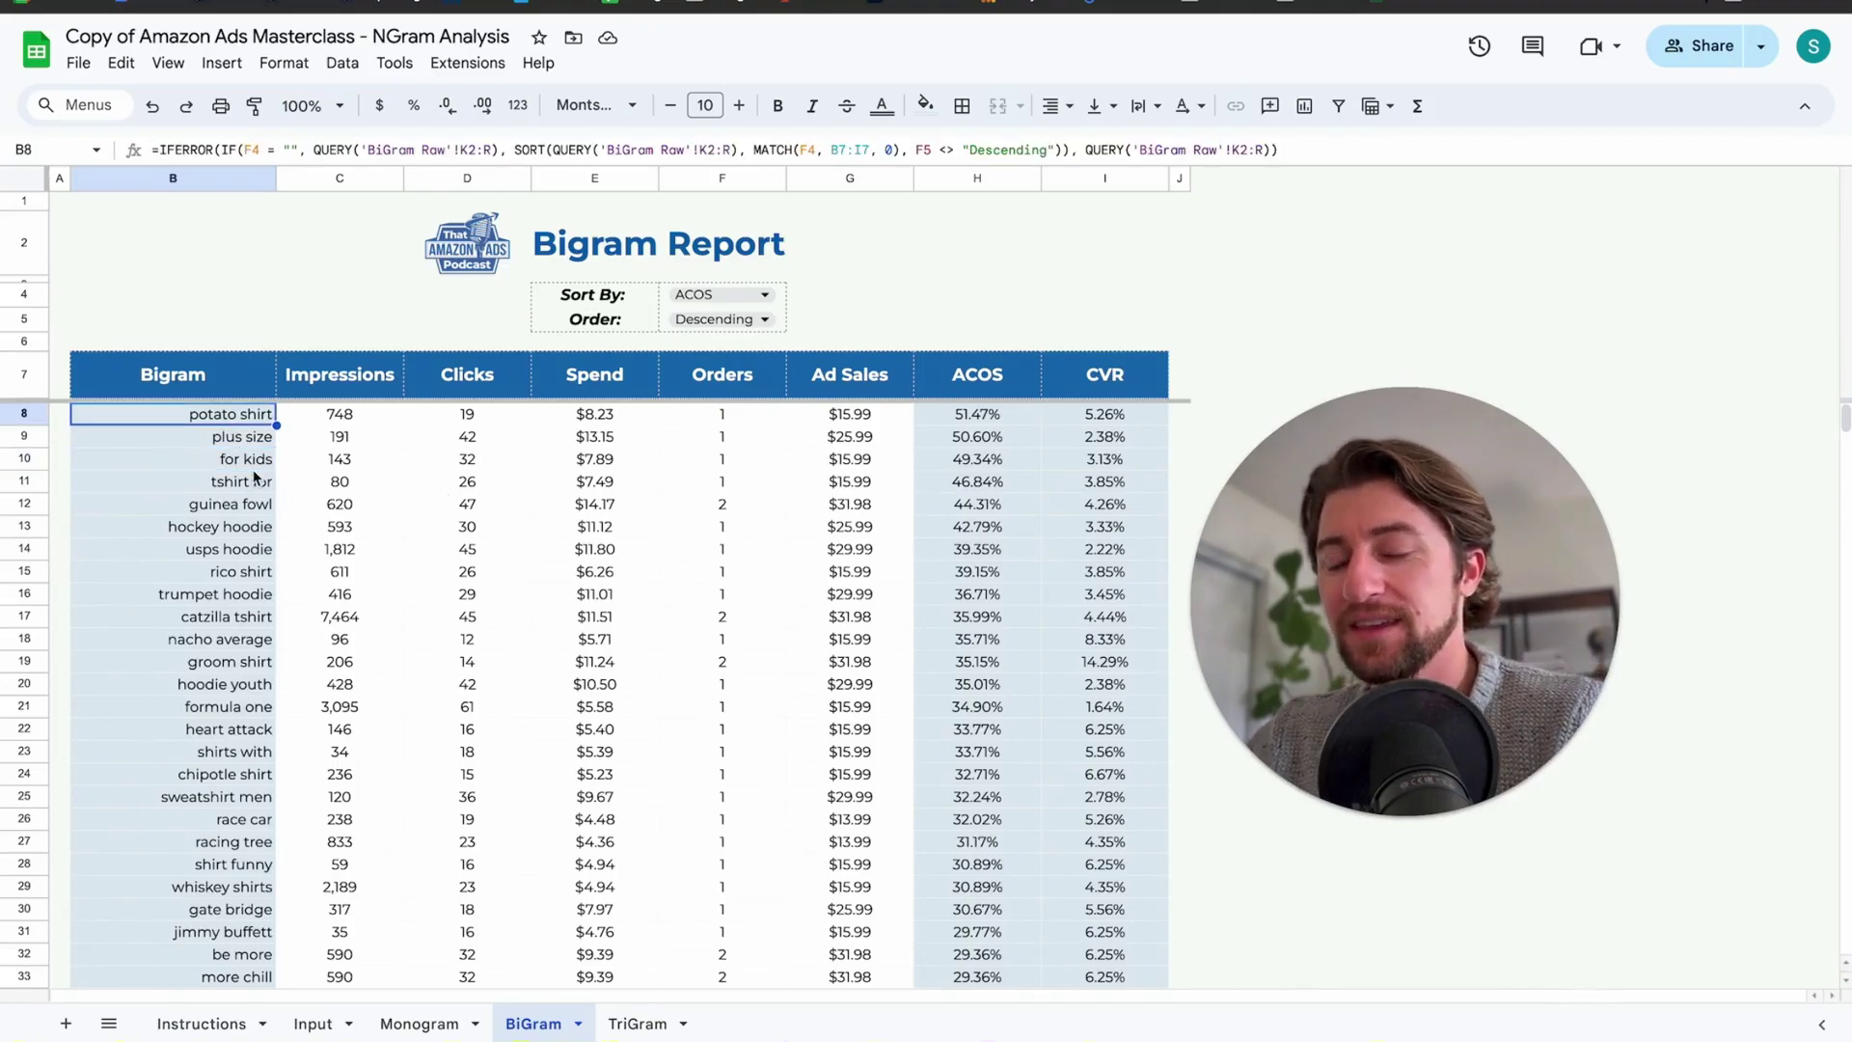
click(239, 440)
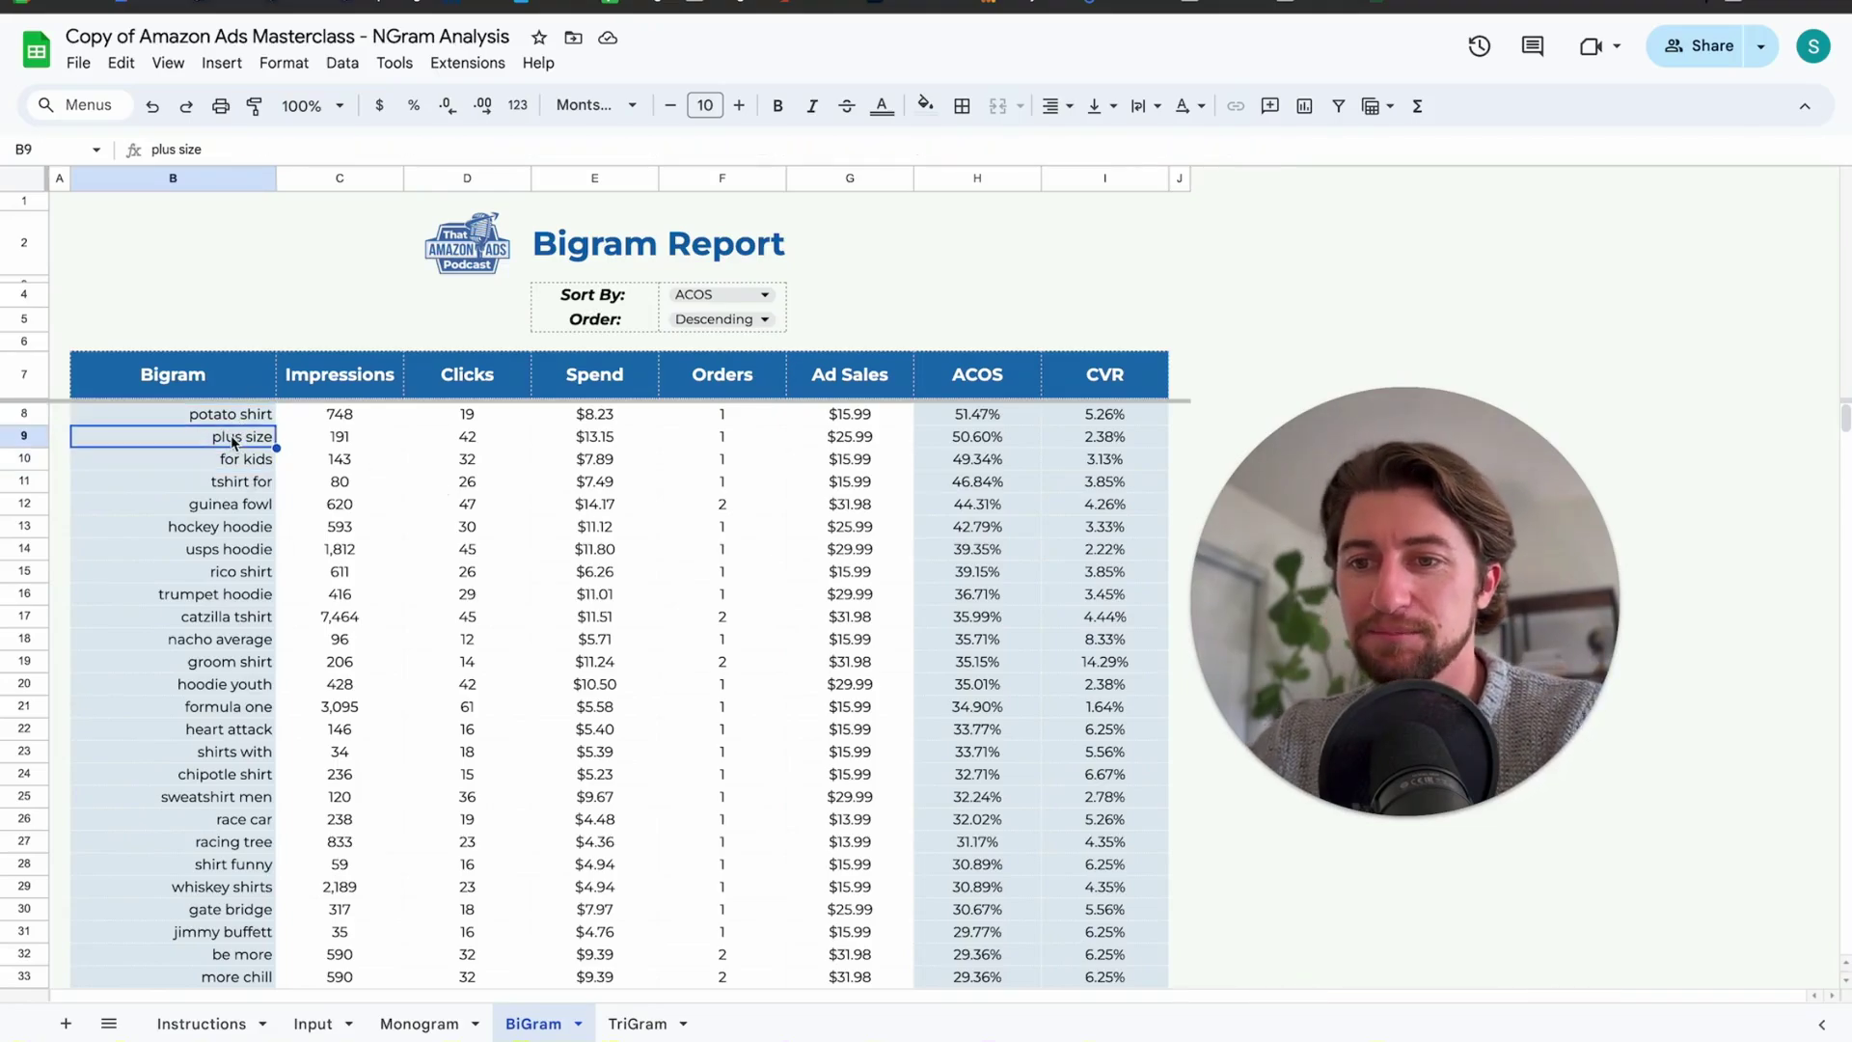
key(ctrl+Left)
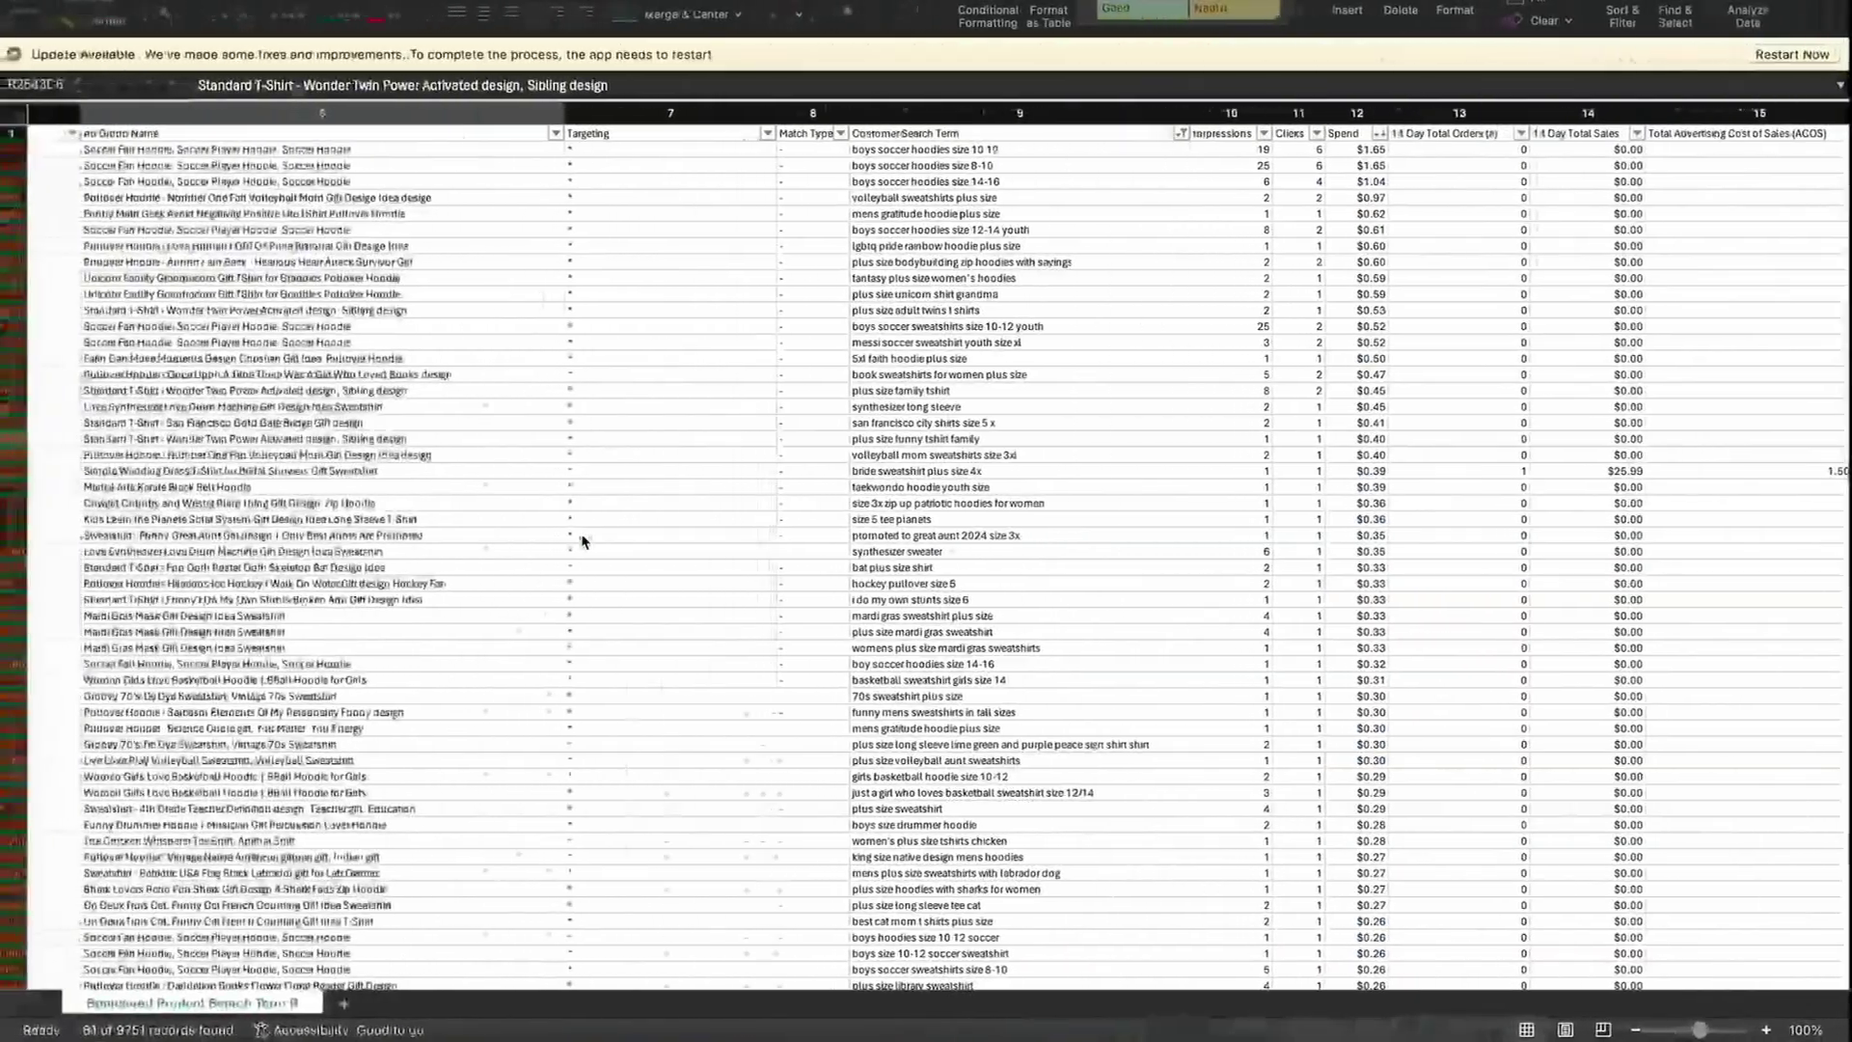
scroll(1062, 160, right, 5)
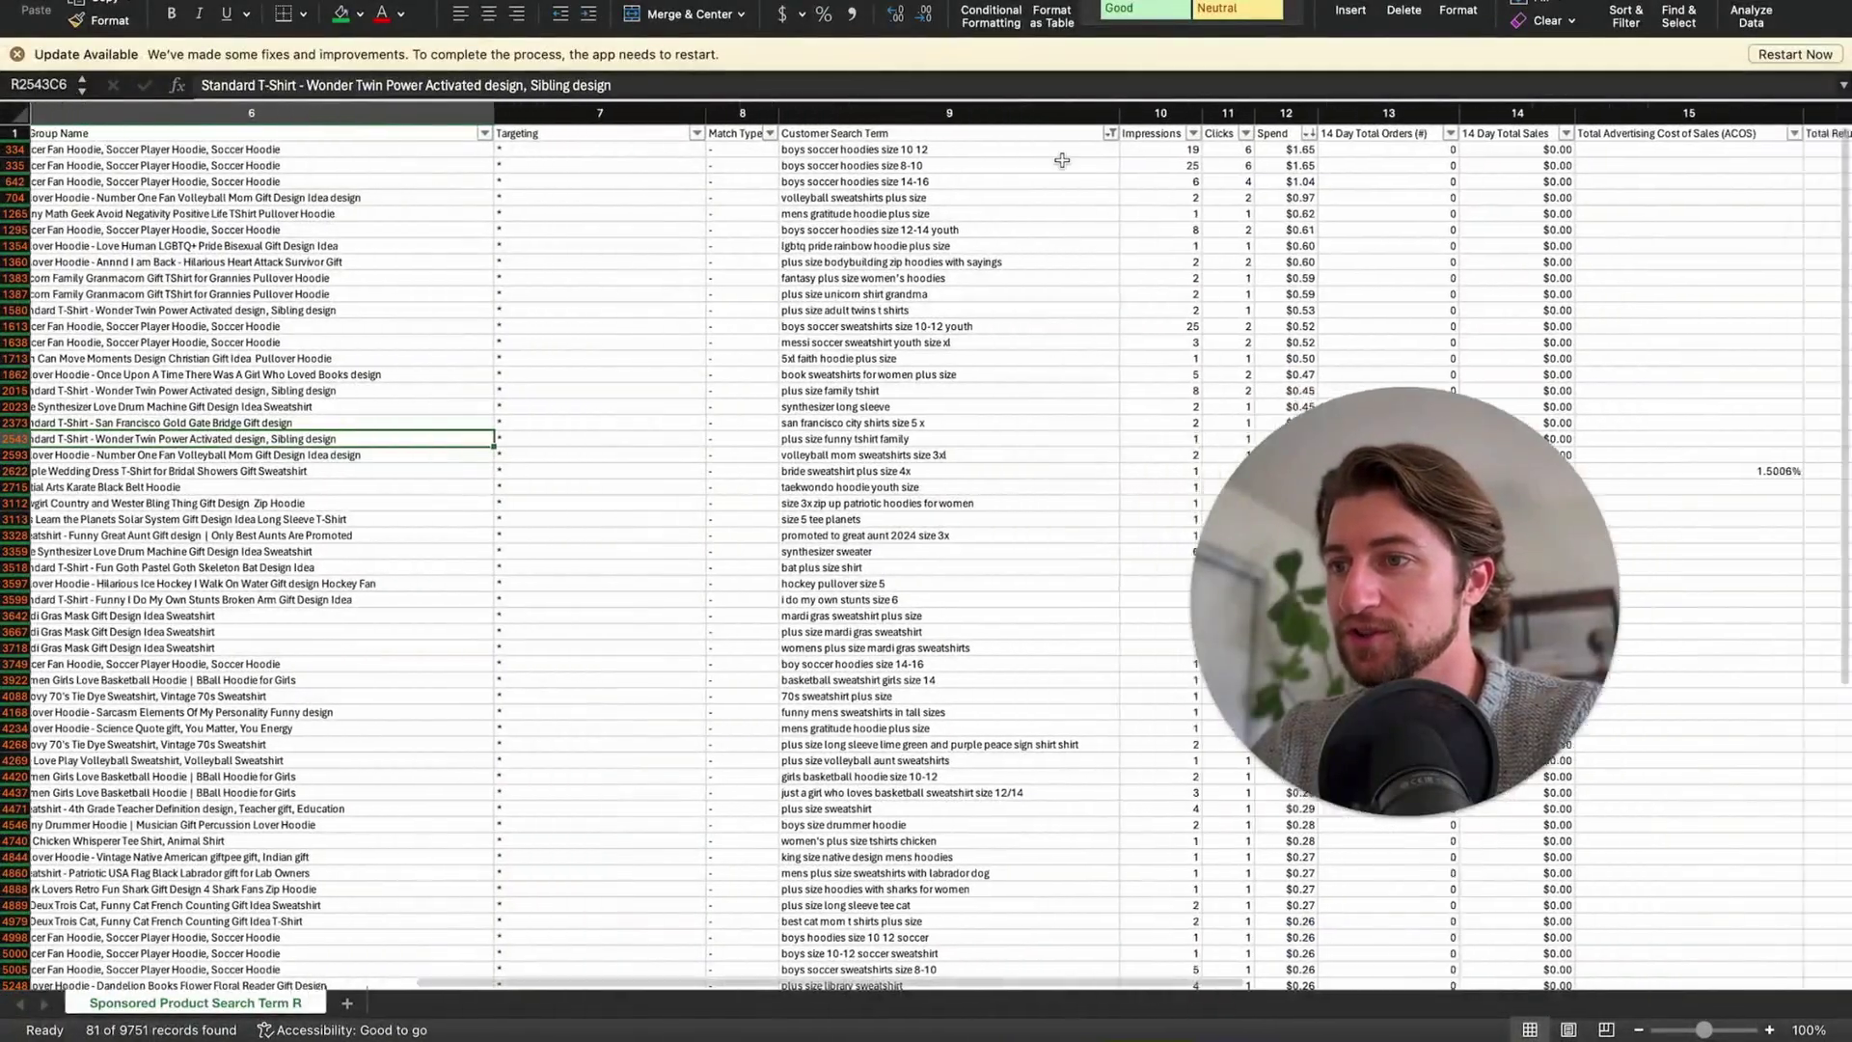
click(786, 134)
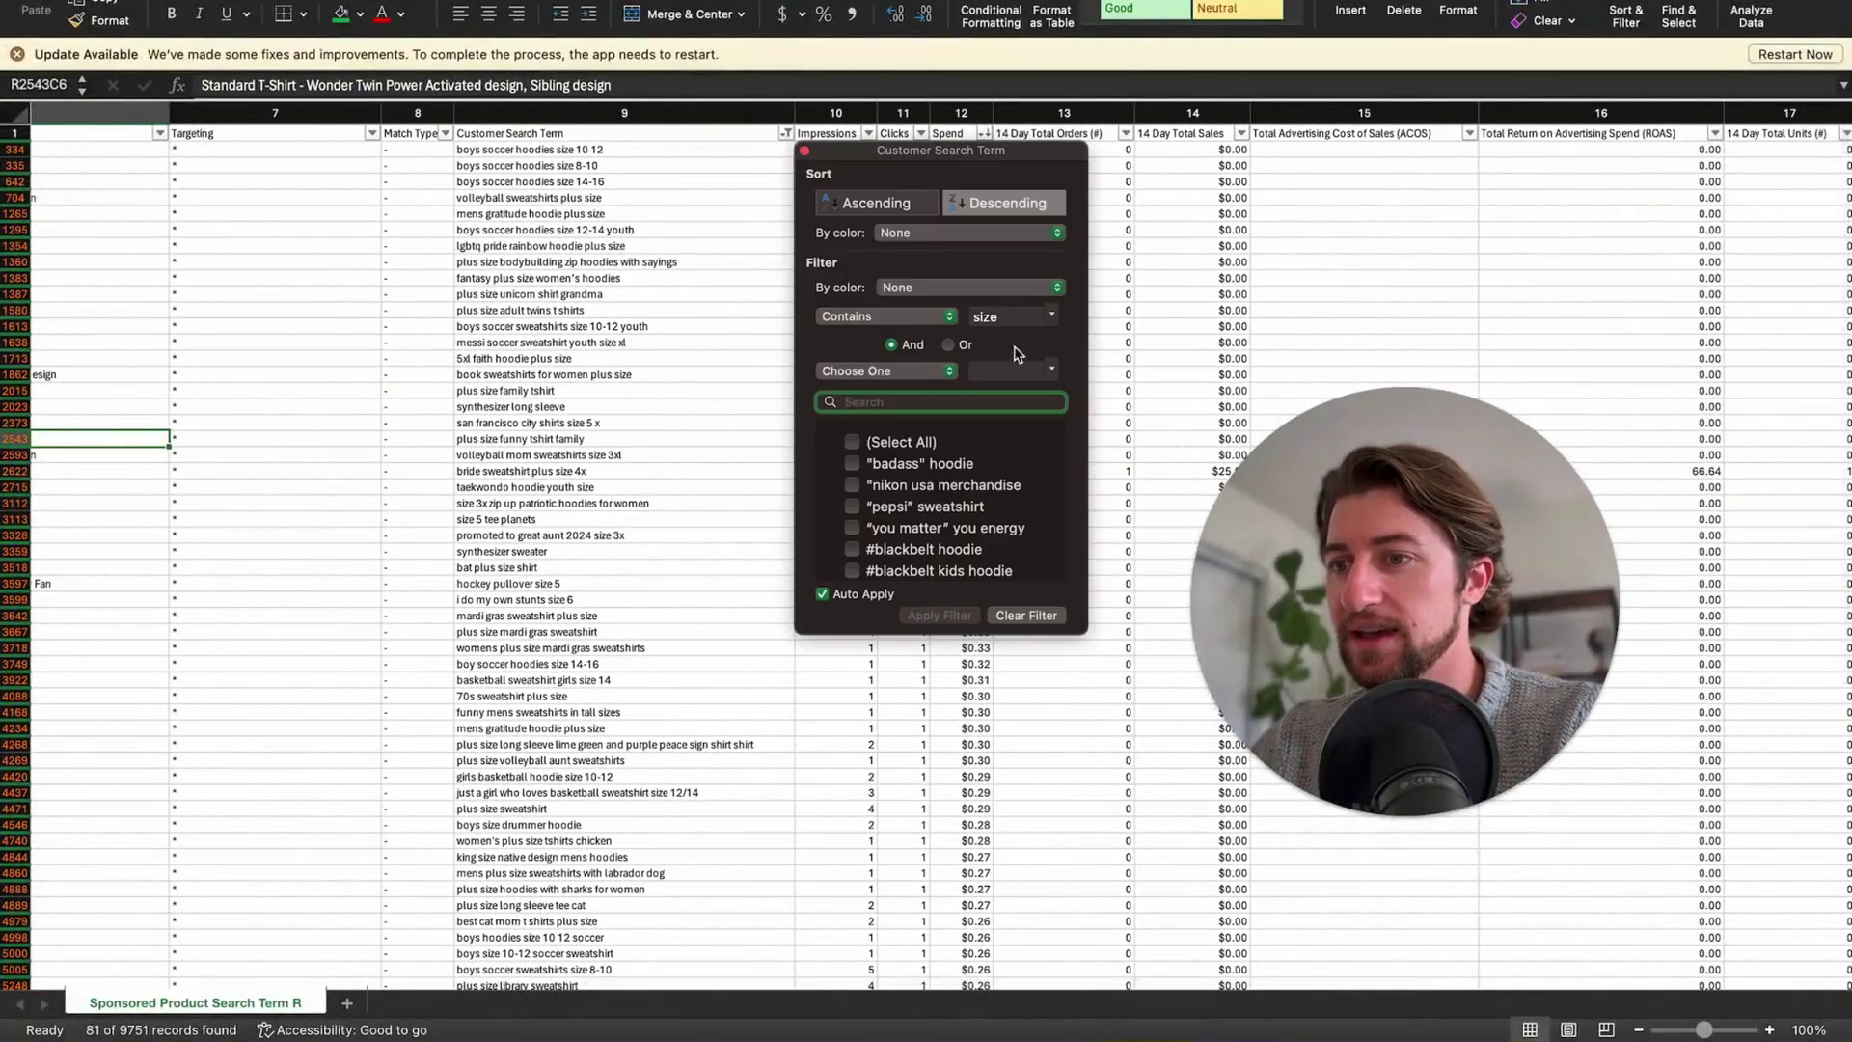
double_click(986, 316)
text(plus s)
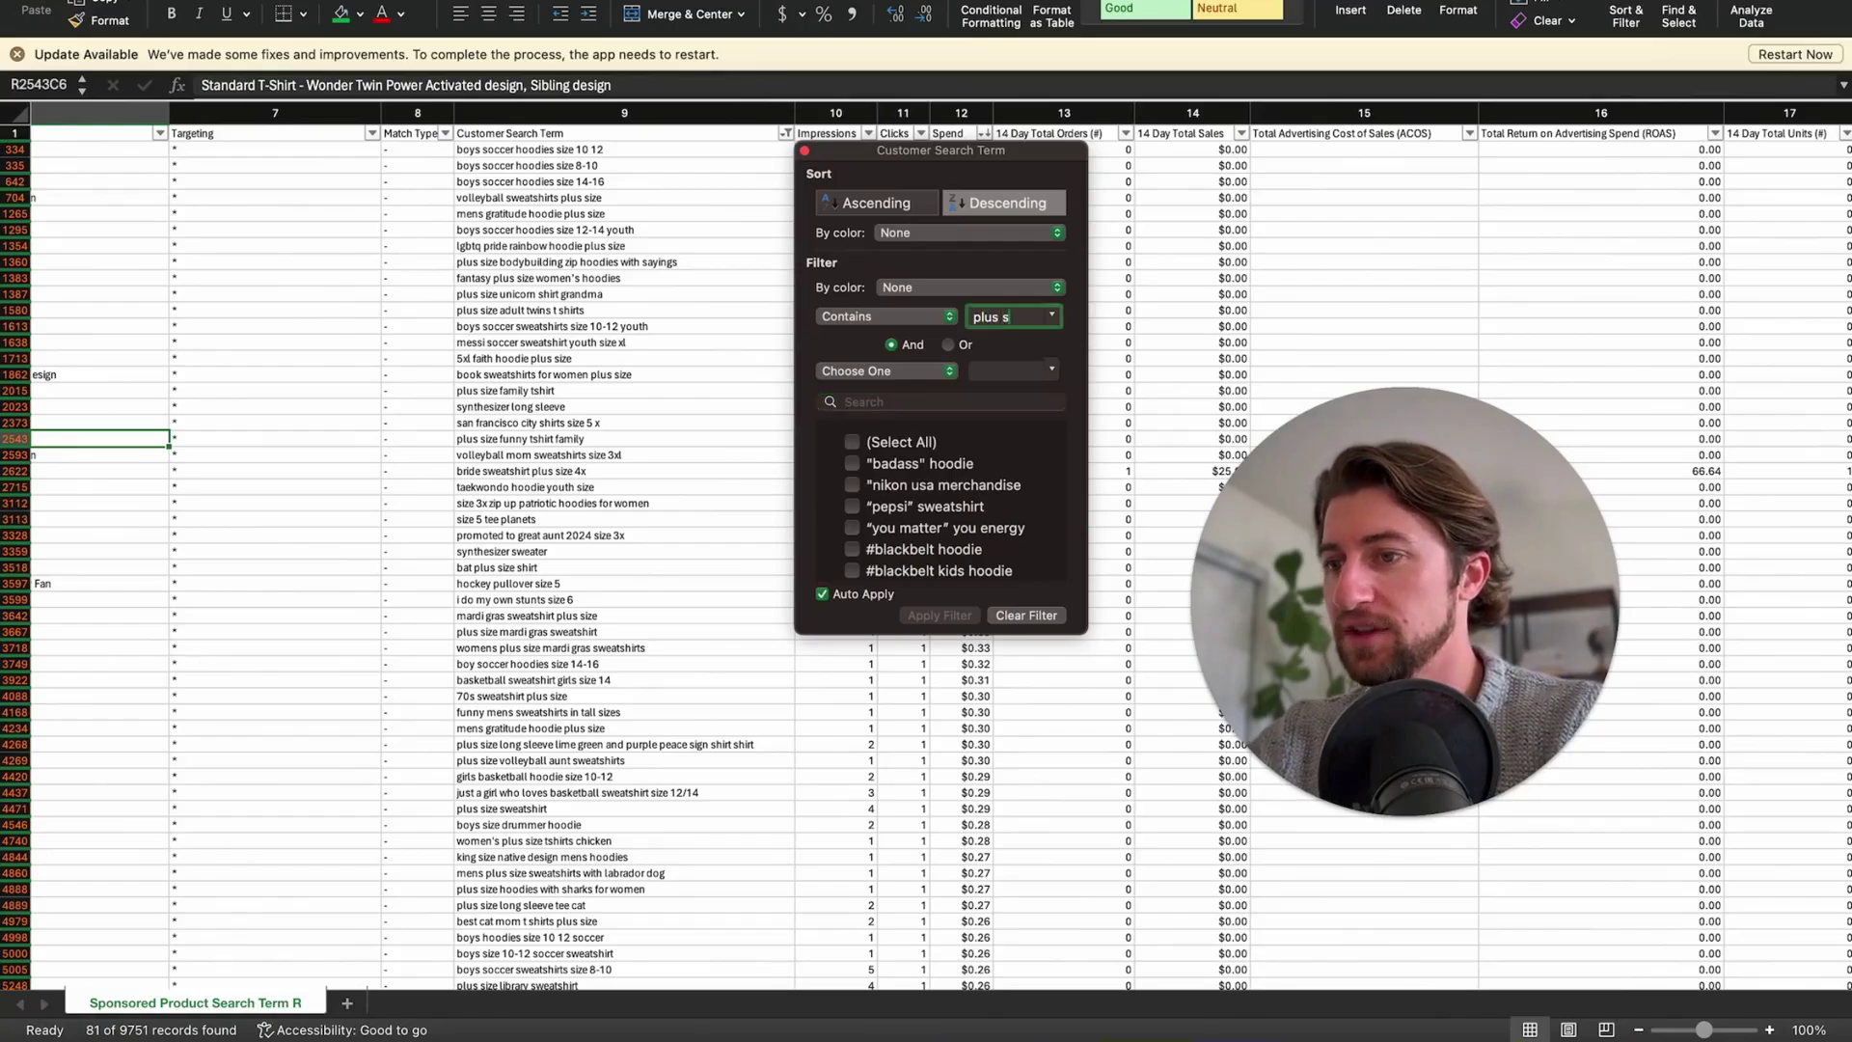
text(ize)
key(Return)
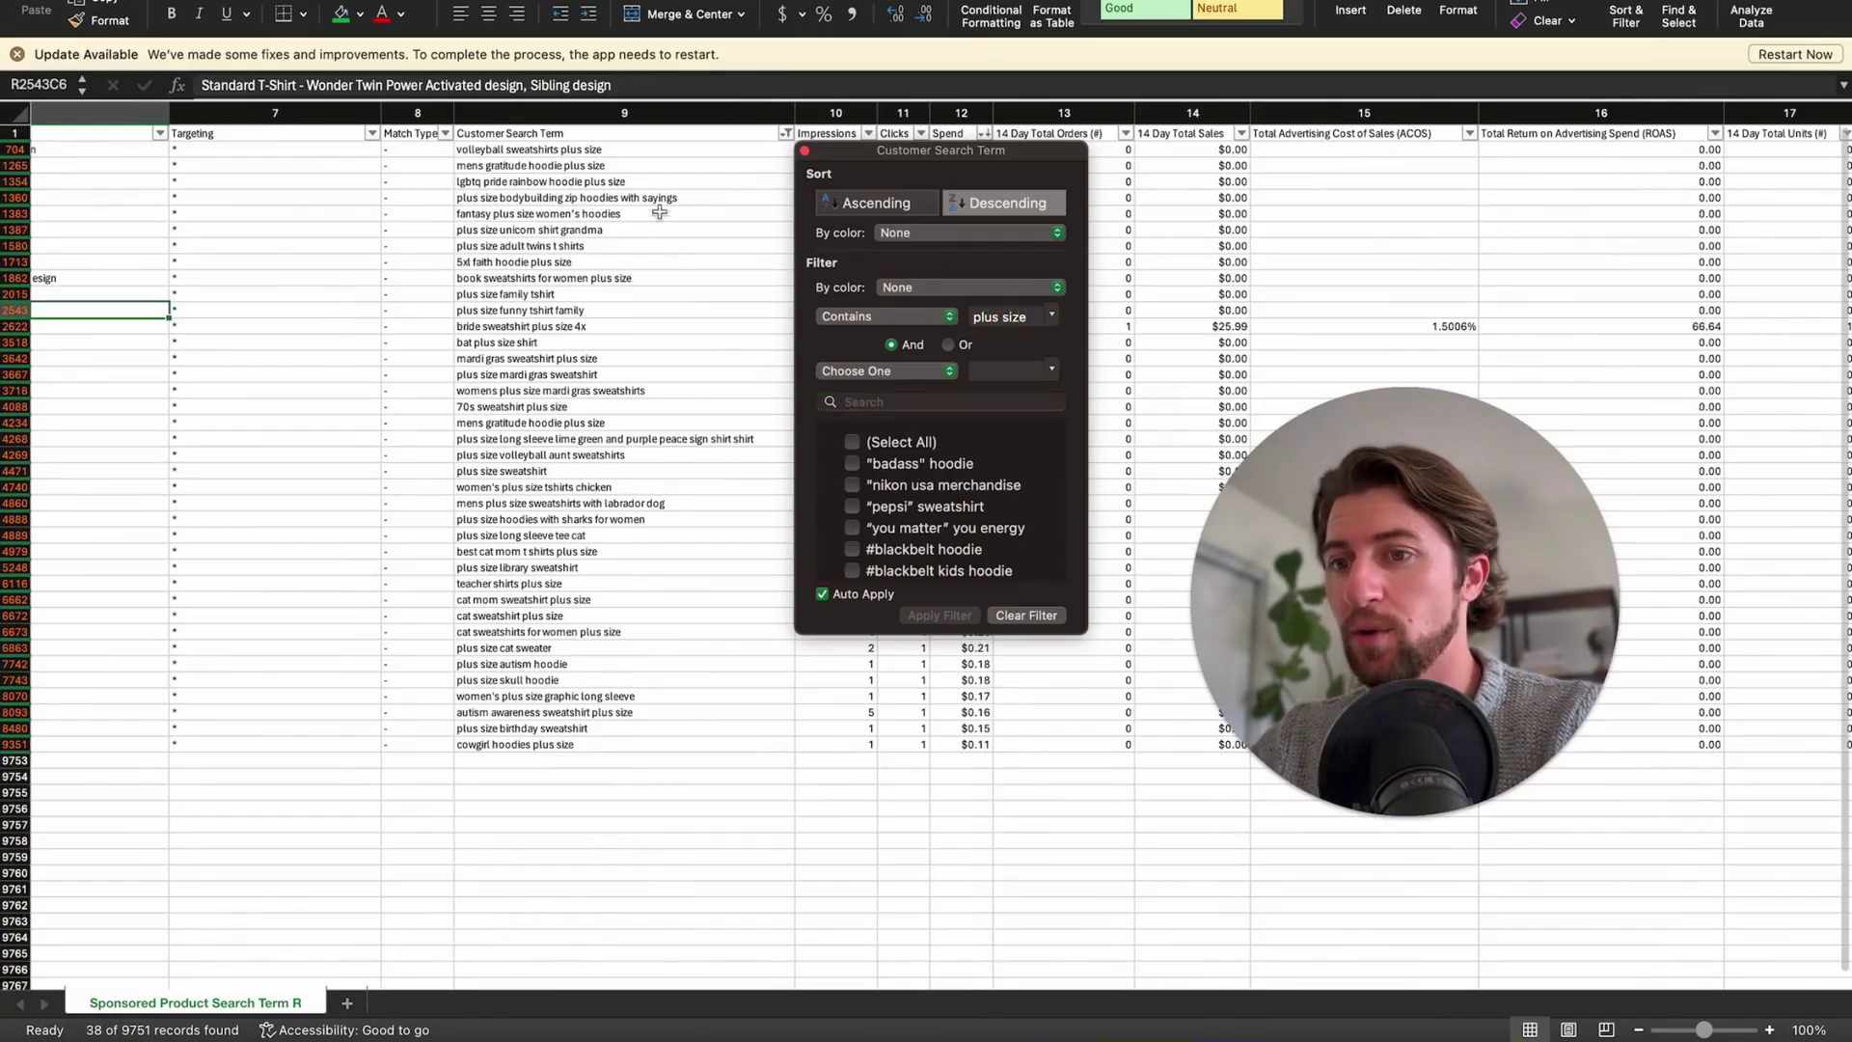
Change the Customer Search Term filter to contain both "plus" and "size", and look through the matching terms.
click(1020, 318)
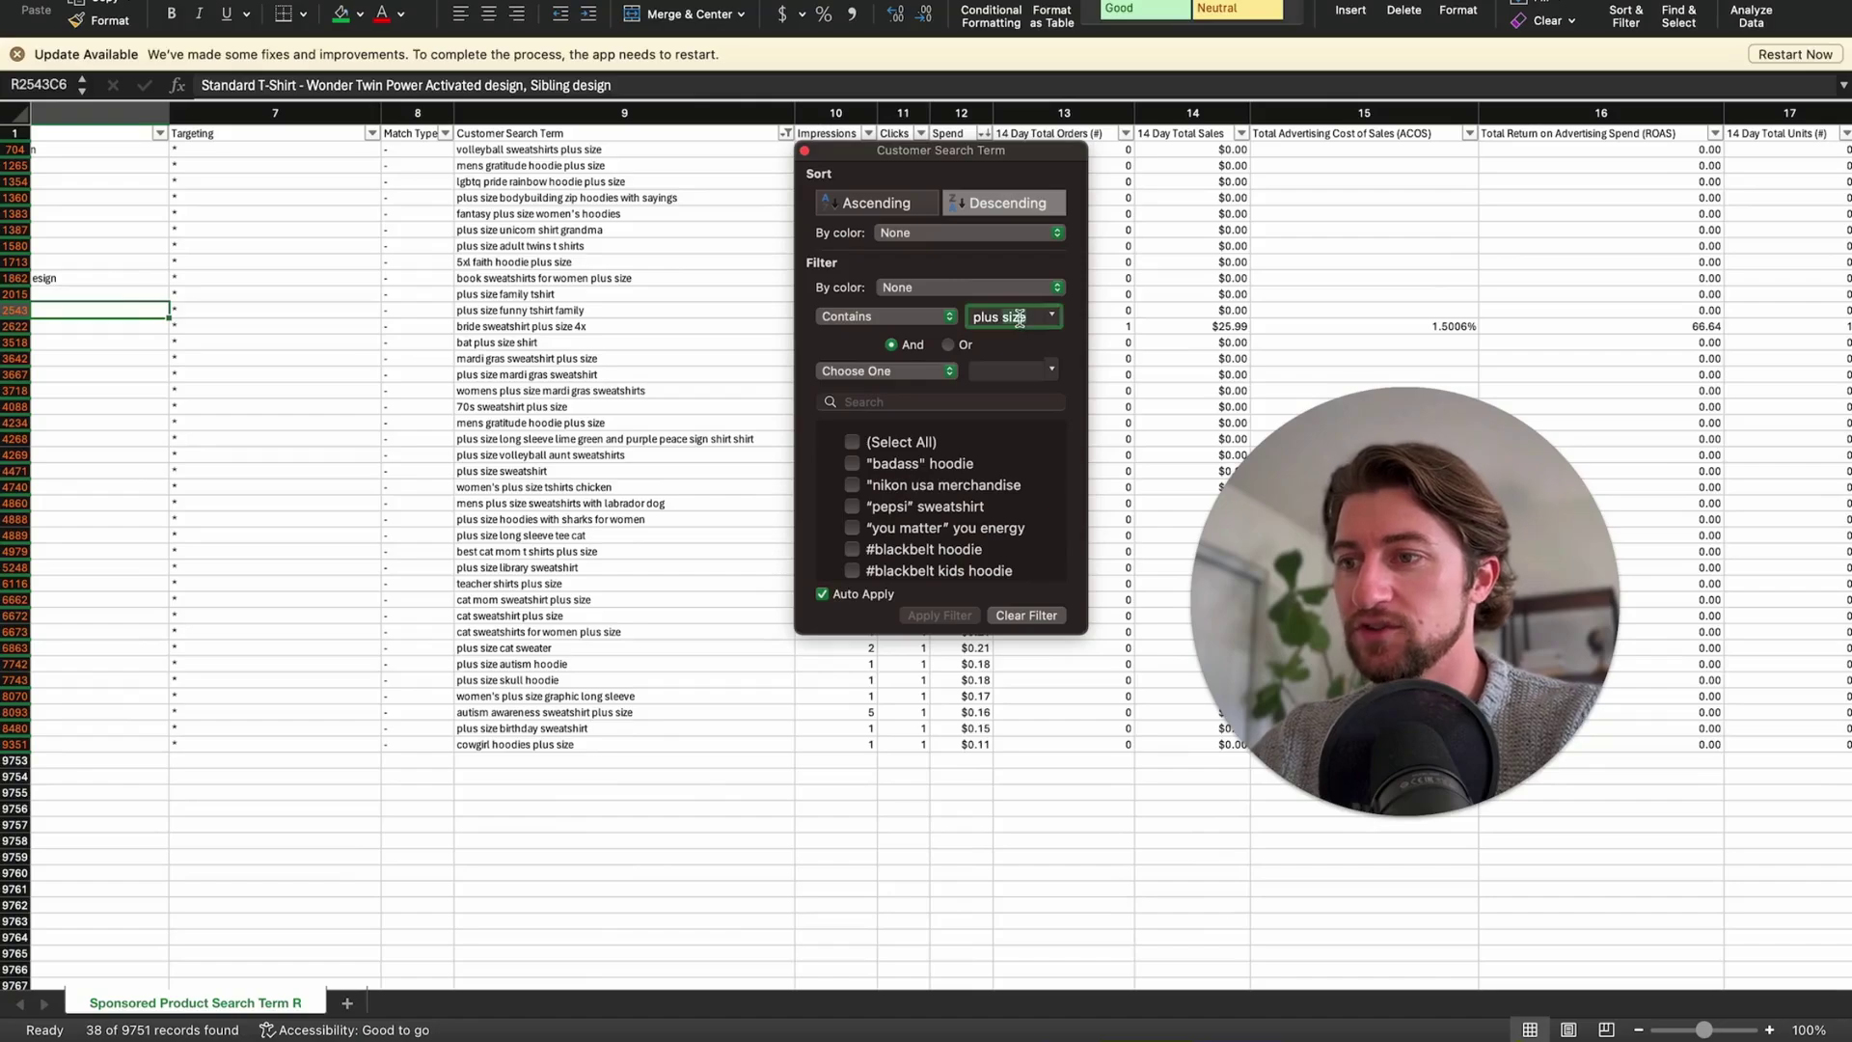
key(BackSpace)
key(BackSpace)
key(BackSpace)
key(BackSpace)
click(911, 373)
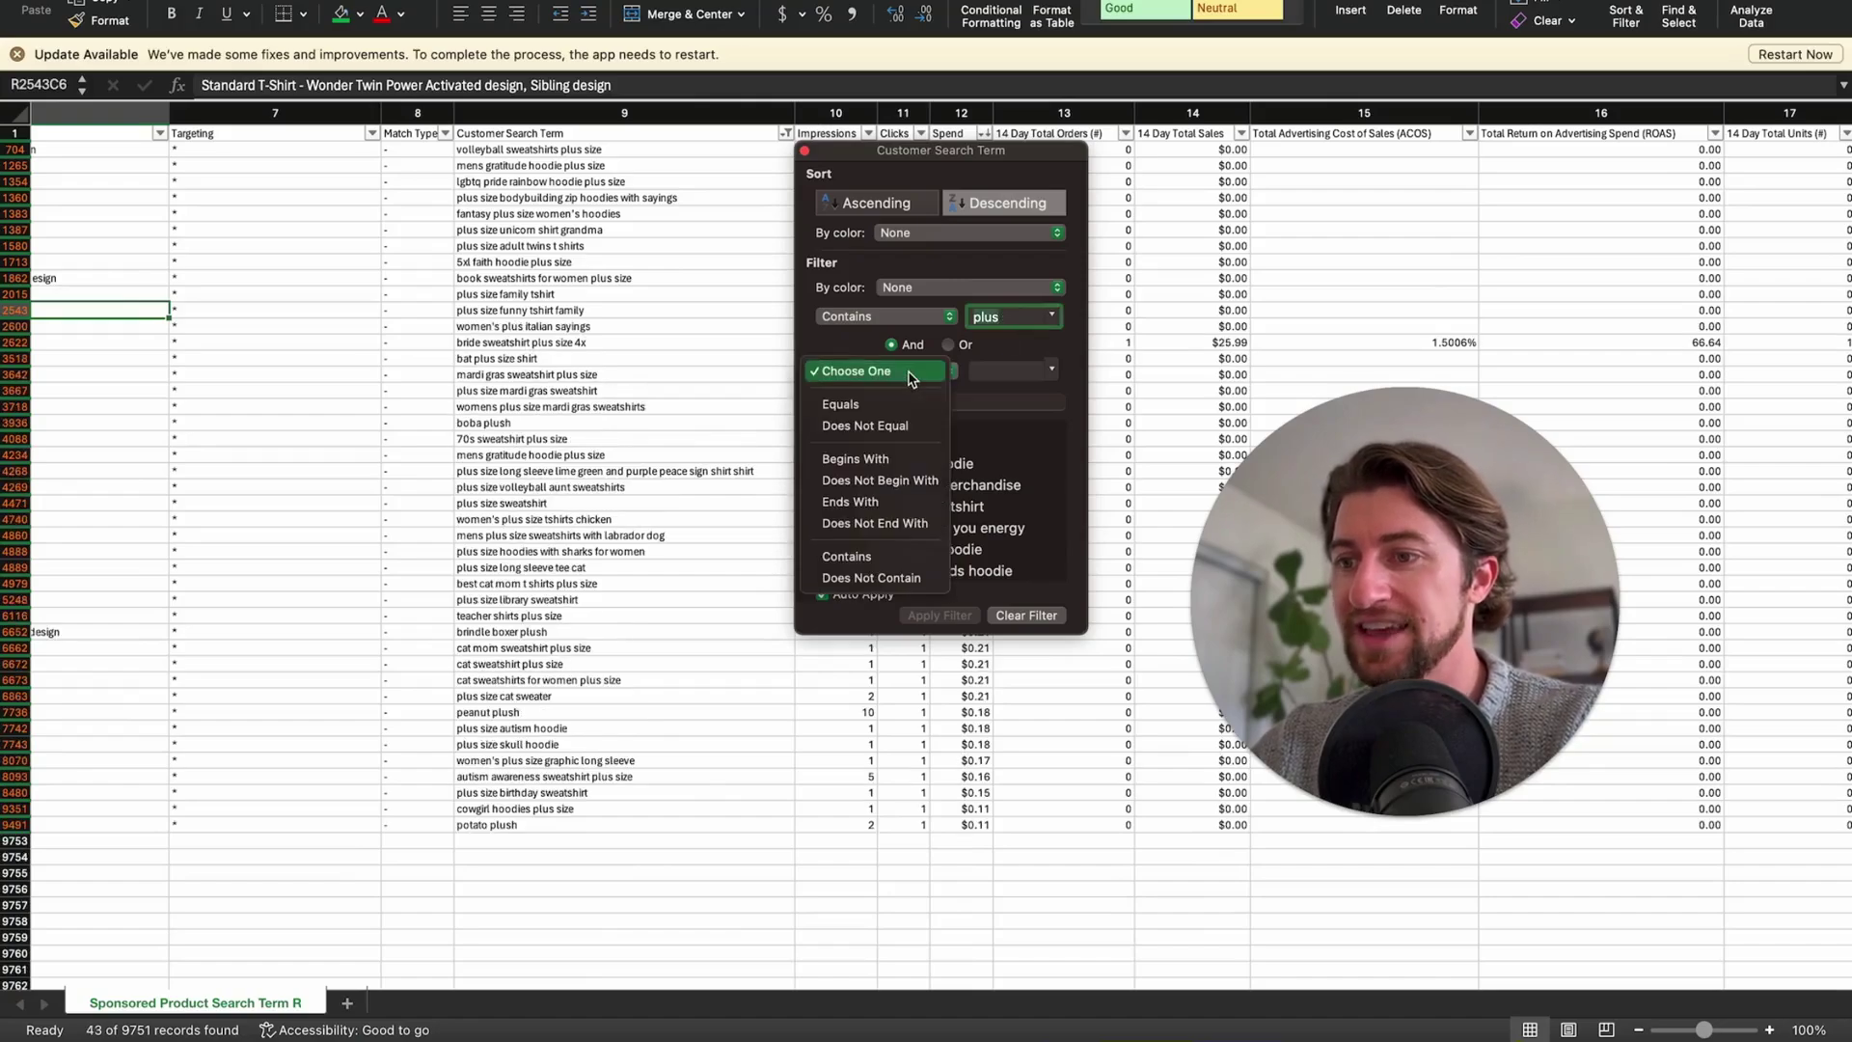
click(849, 557)
click(1001, 372)
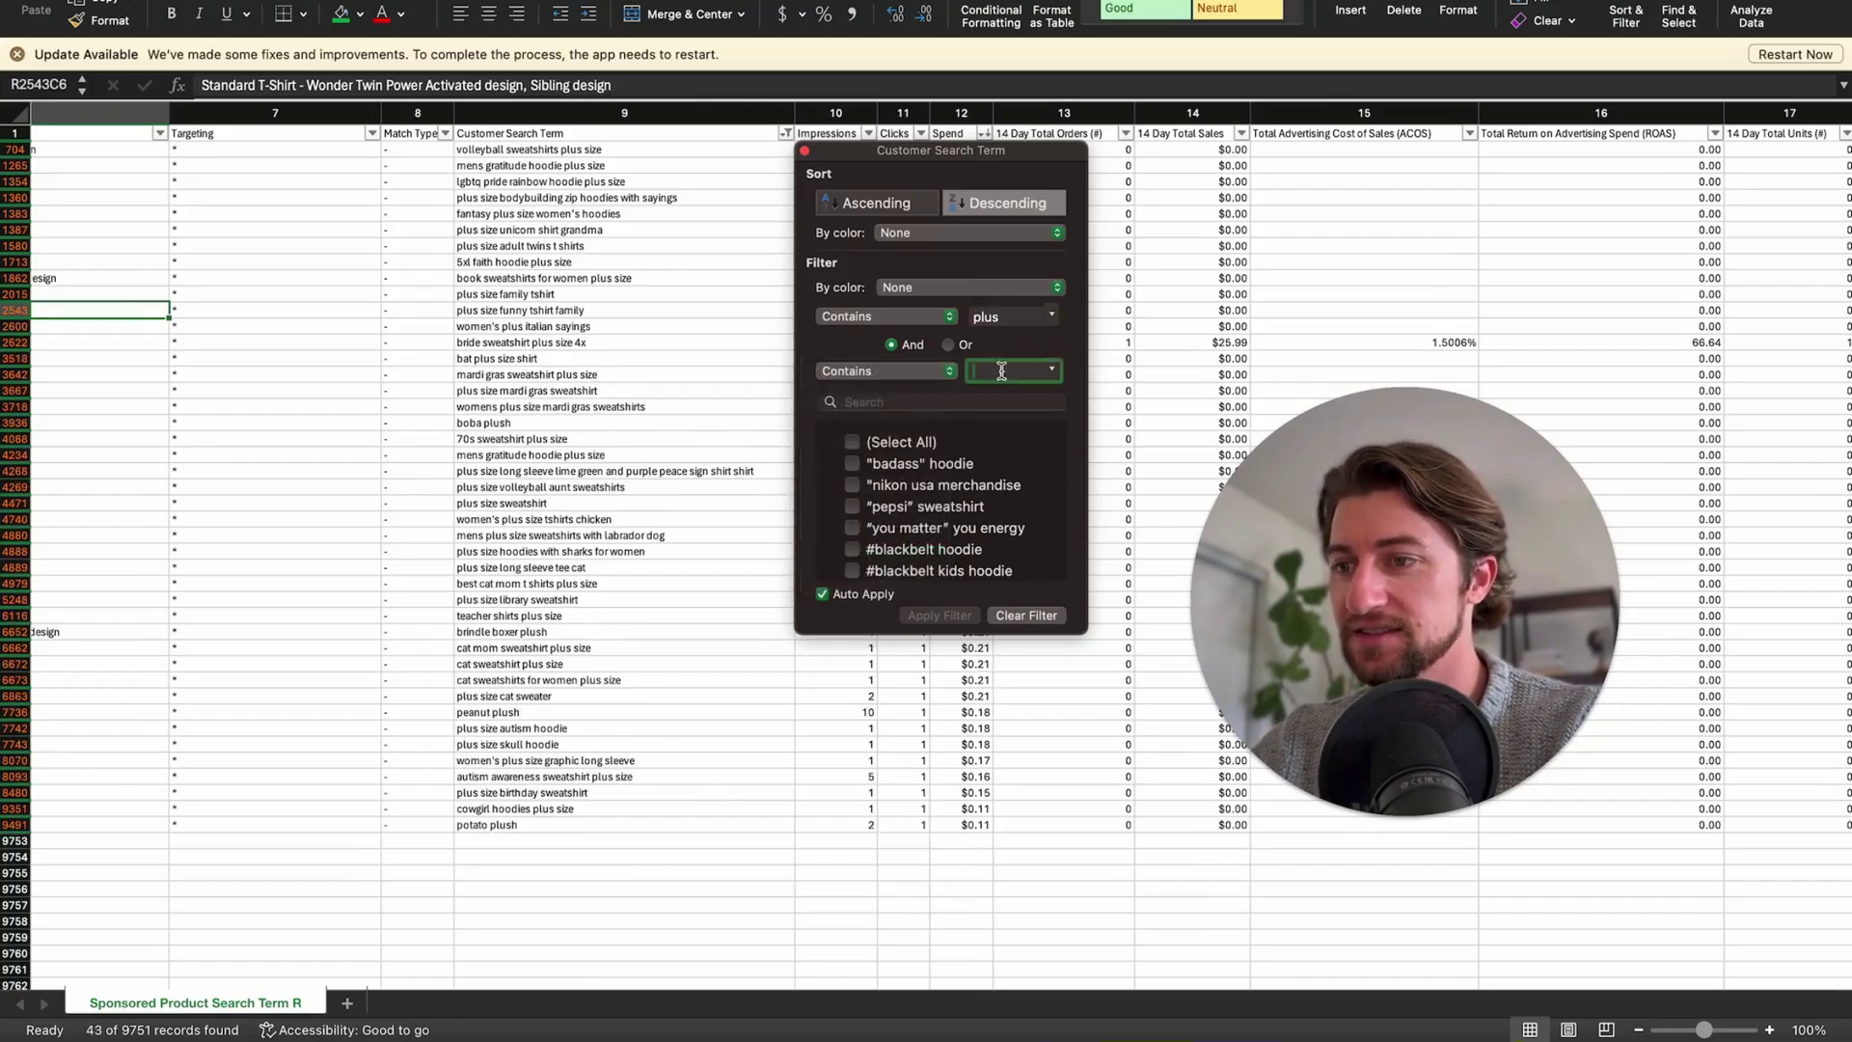
key(Return)
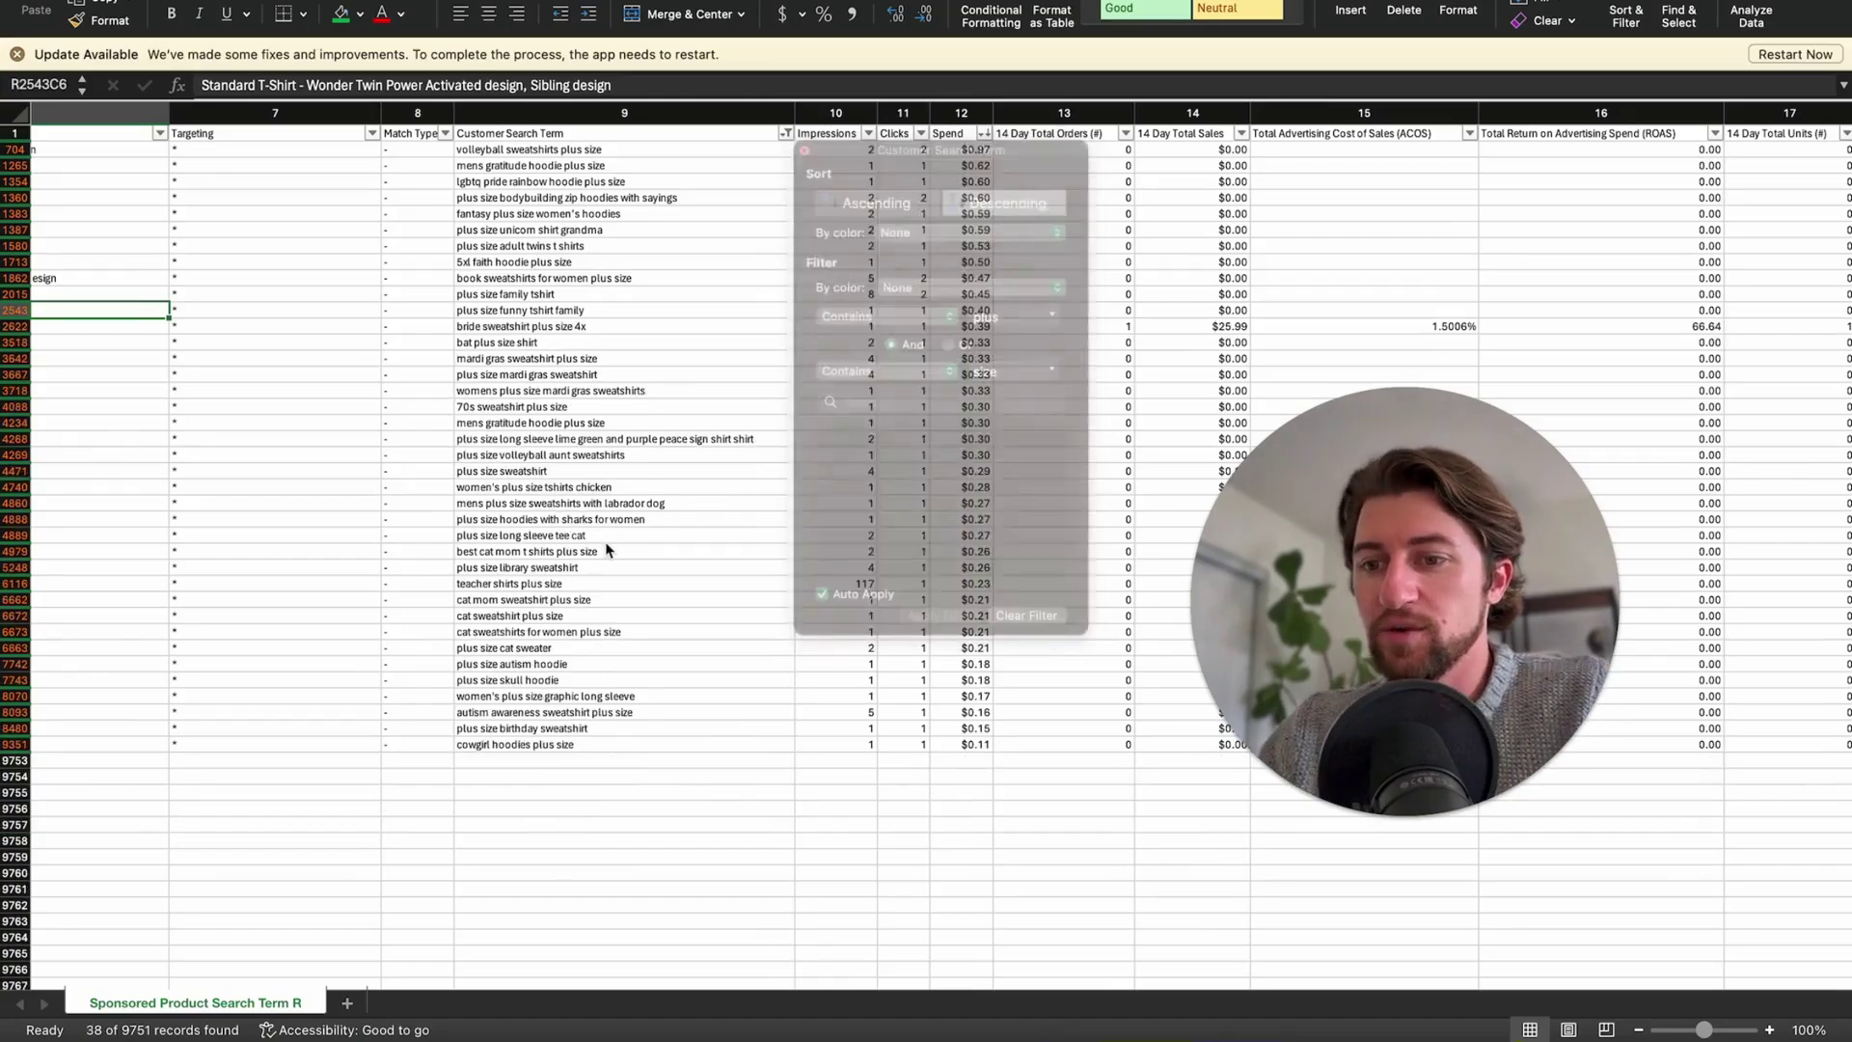
drag(609, 749, 578, 682)
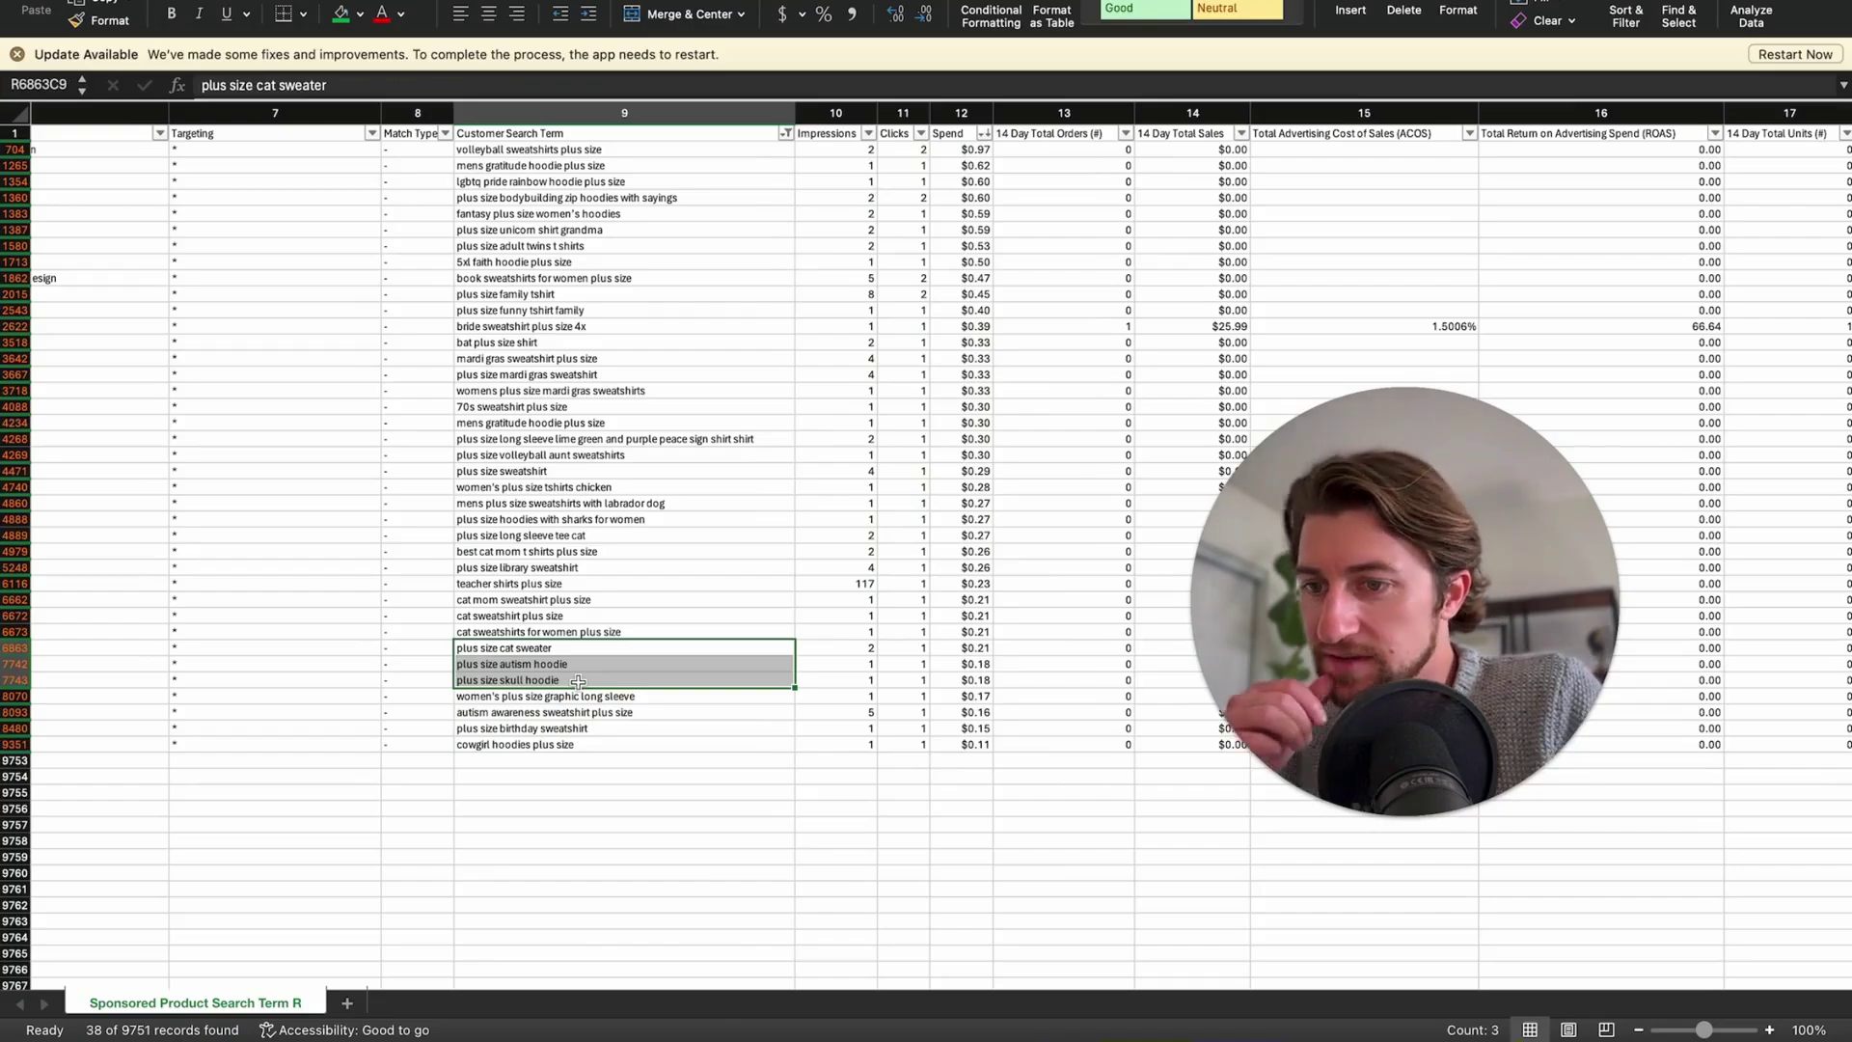
scroll(636, 414, left, 1)
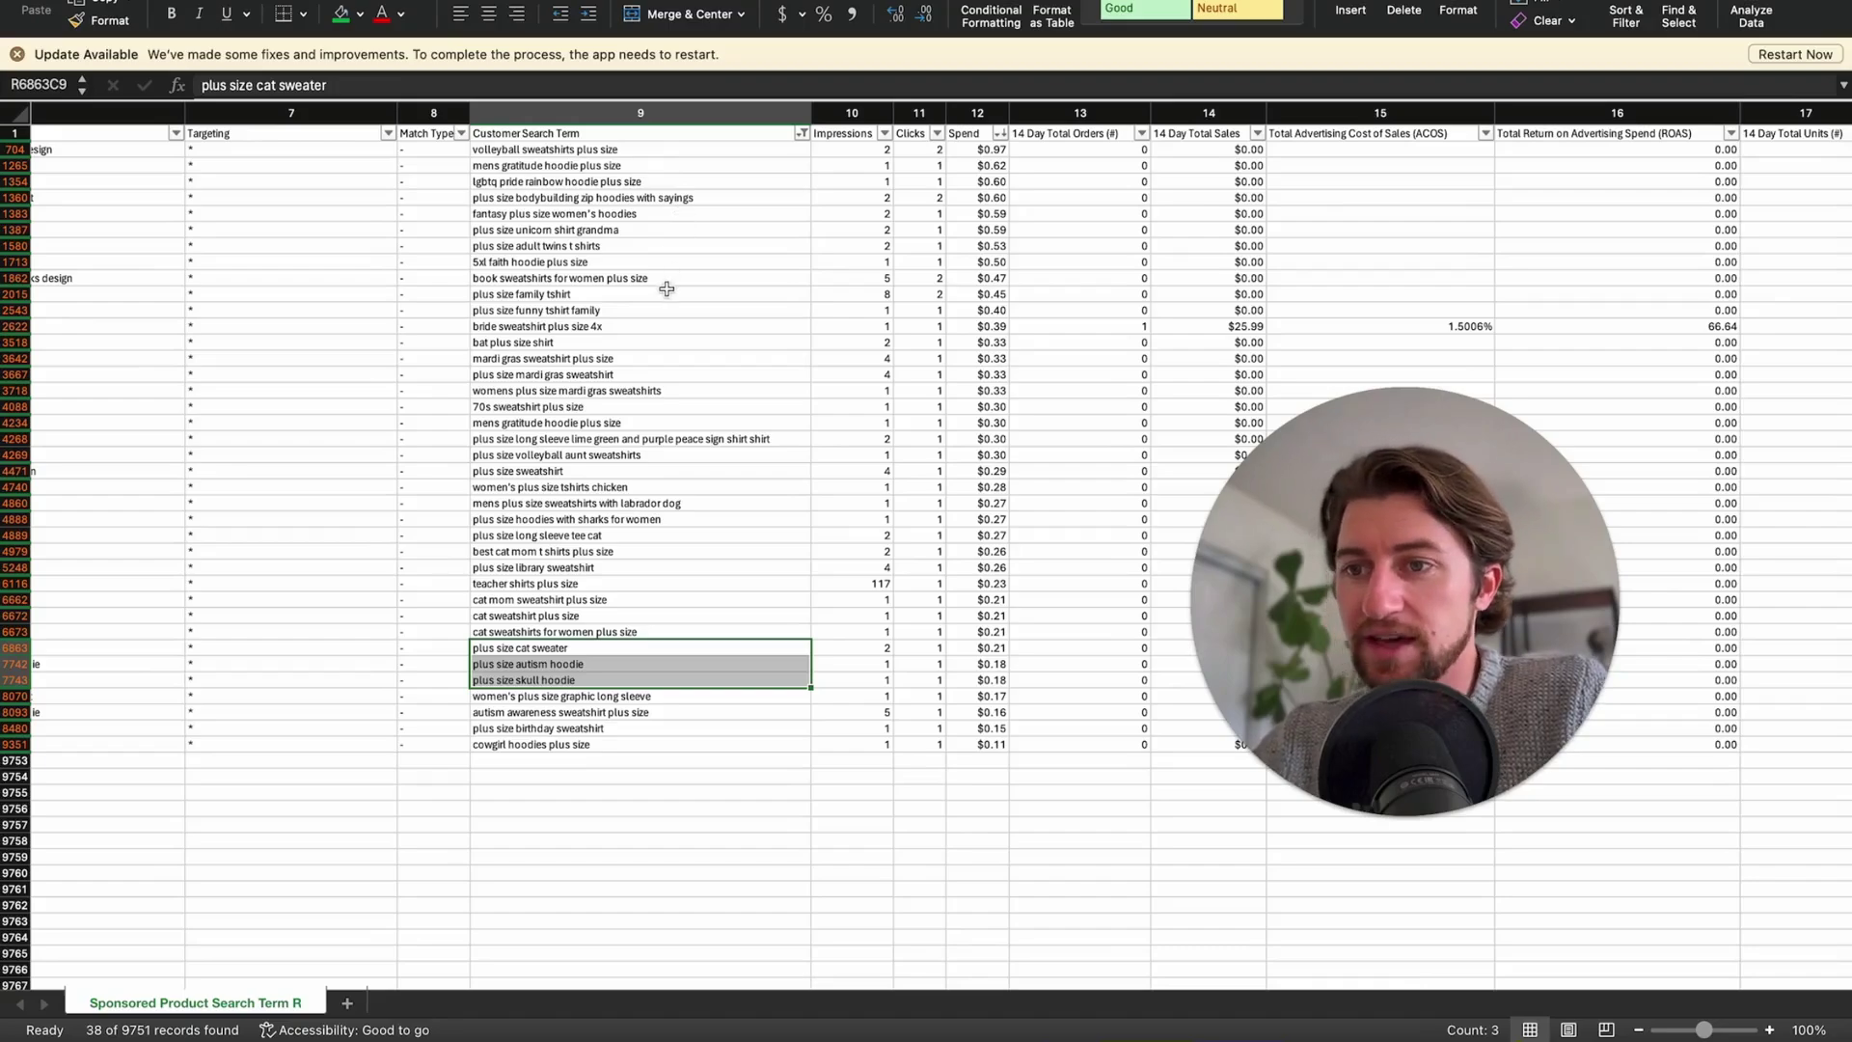
drag(667, 283, 680, 583)
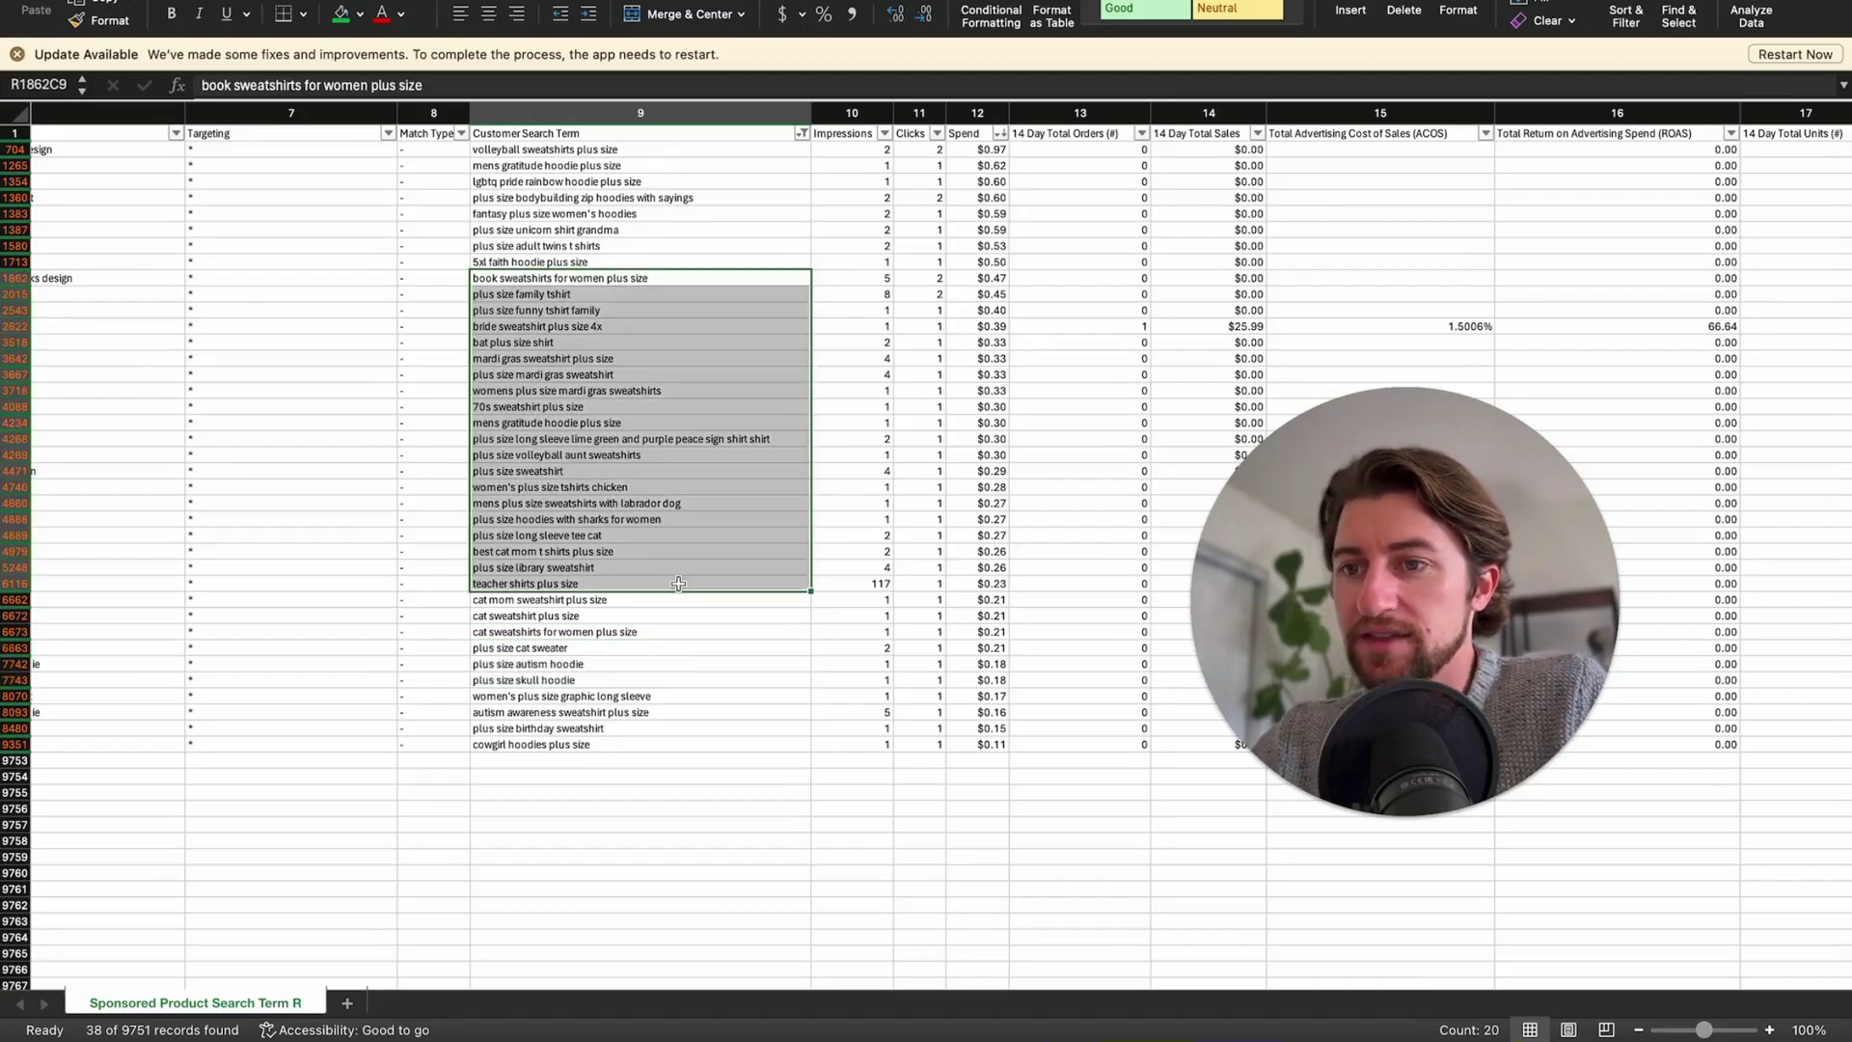
Refilter the Customer Search Term column to terms containing both "potato" and "shirt".
click(802, 134)
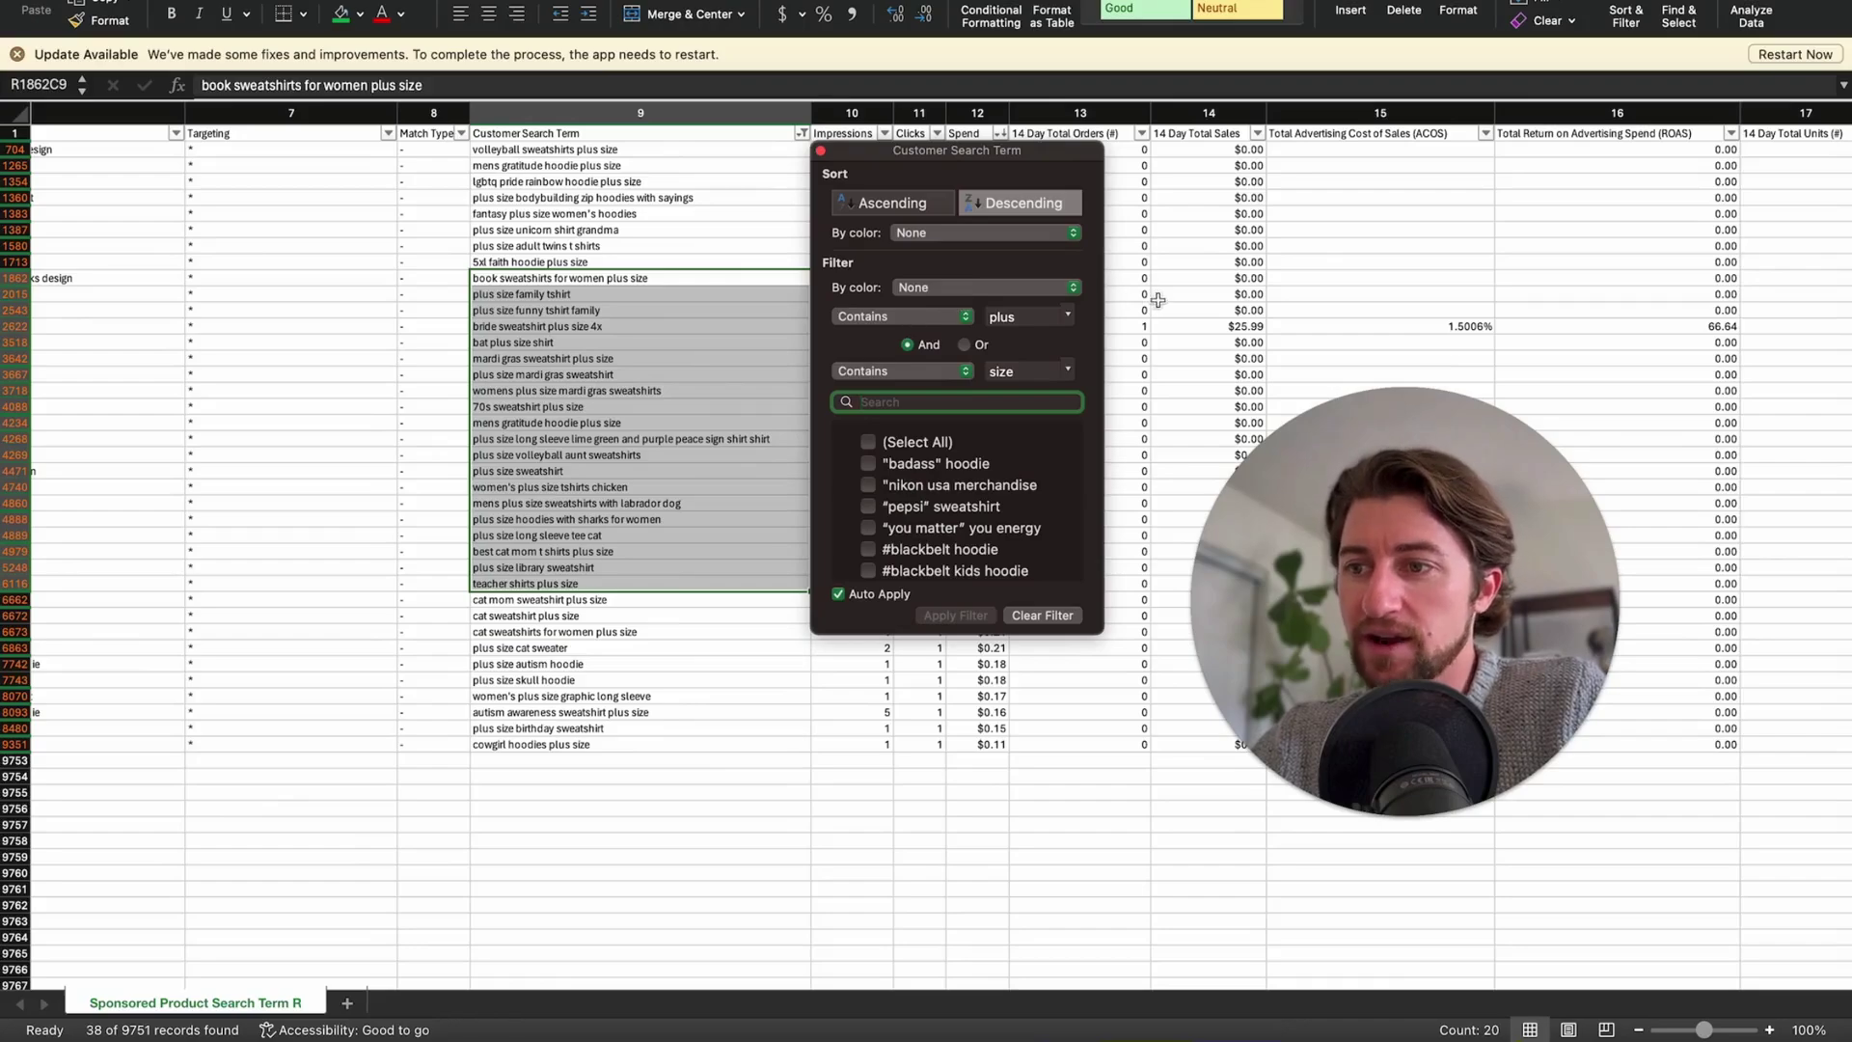
click(1039, 323)
text(potato)
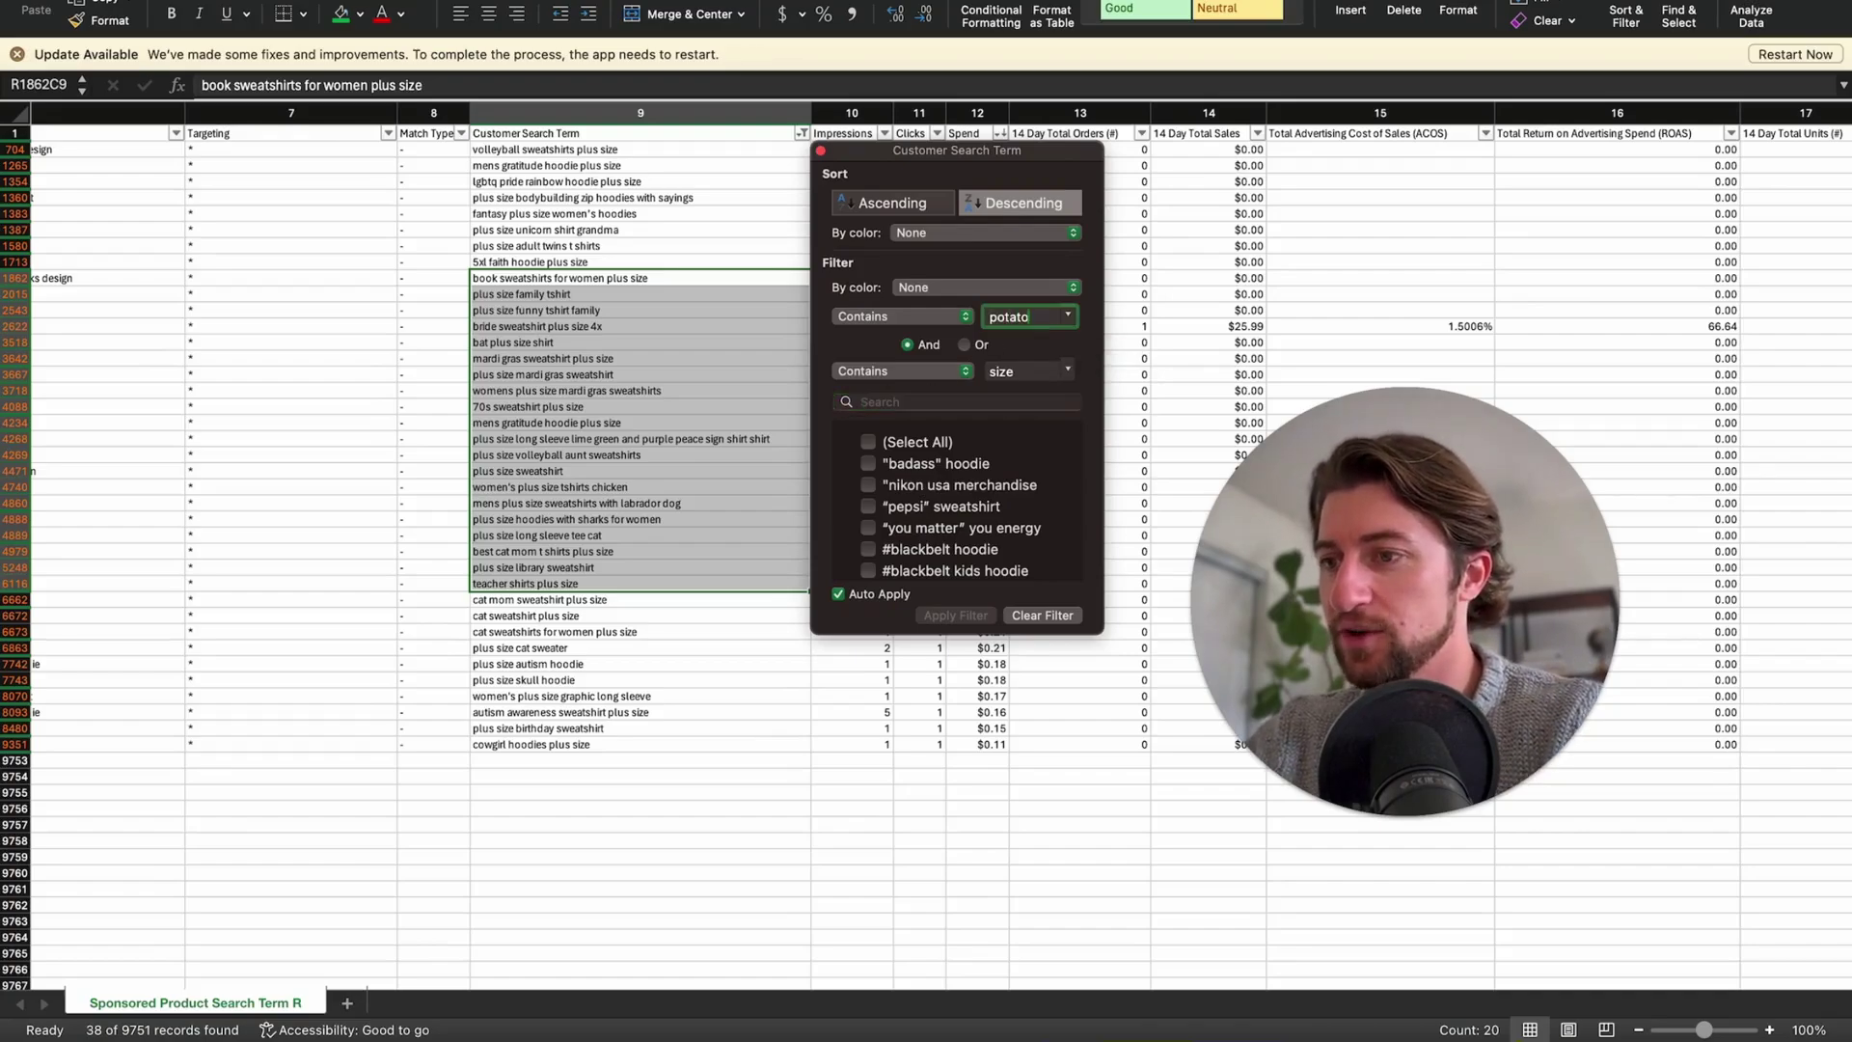
key(Tab)
text(shirt)
key(Tab)
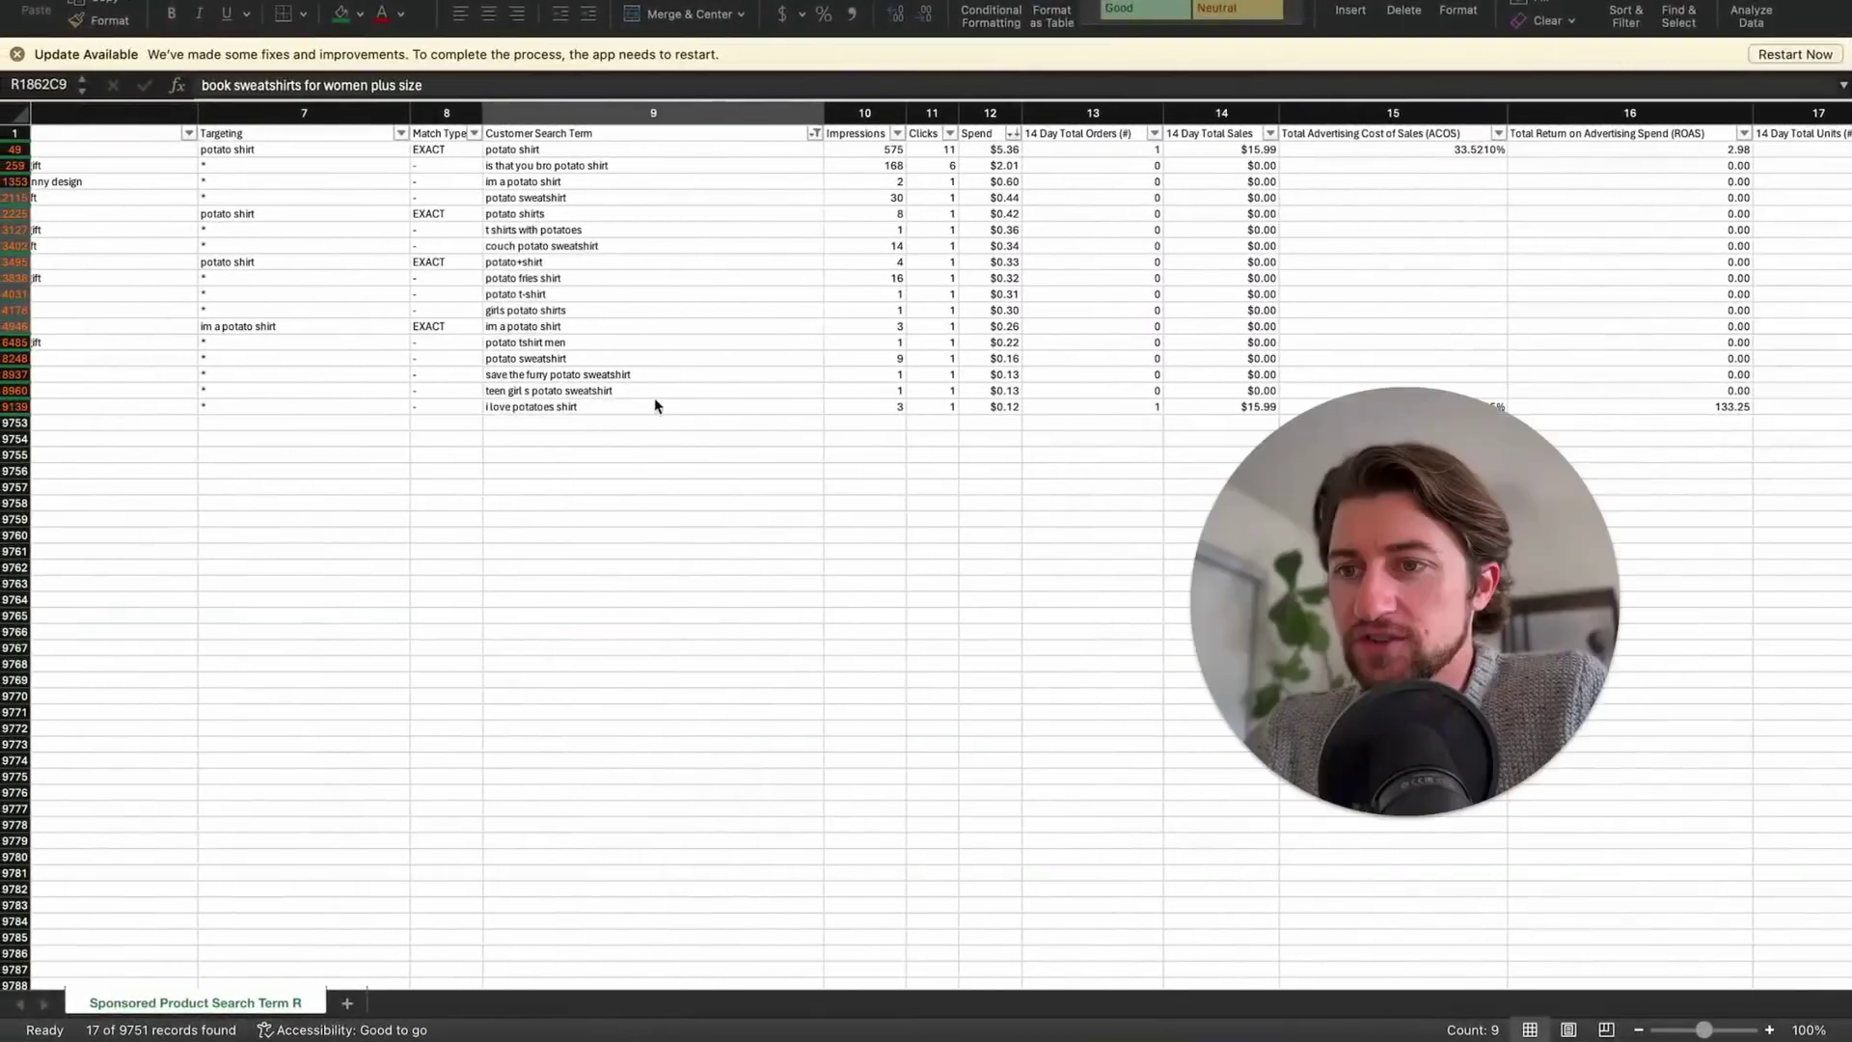
Examine the filtered potato shirt search terms, comparing variants such as "potato shirt", "potato+shirt" and "im a potato shirt".
click(655, 406)
click(632, 390)
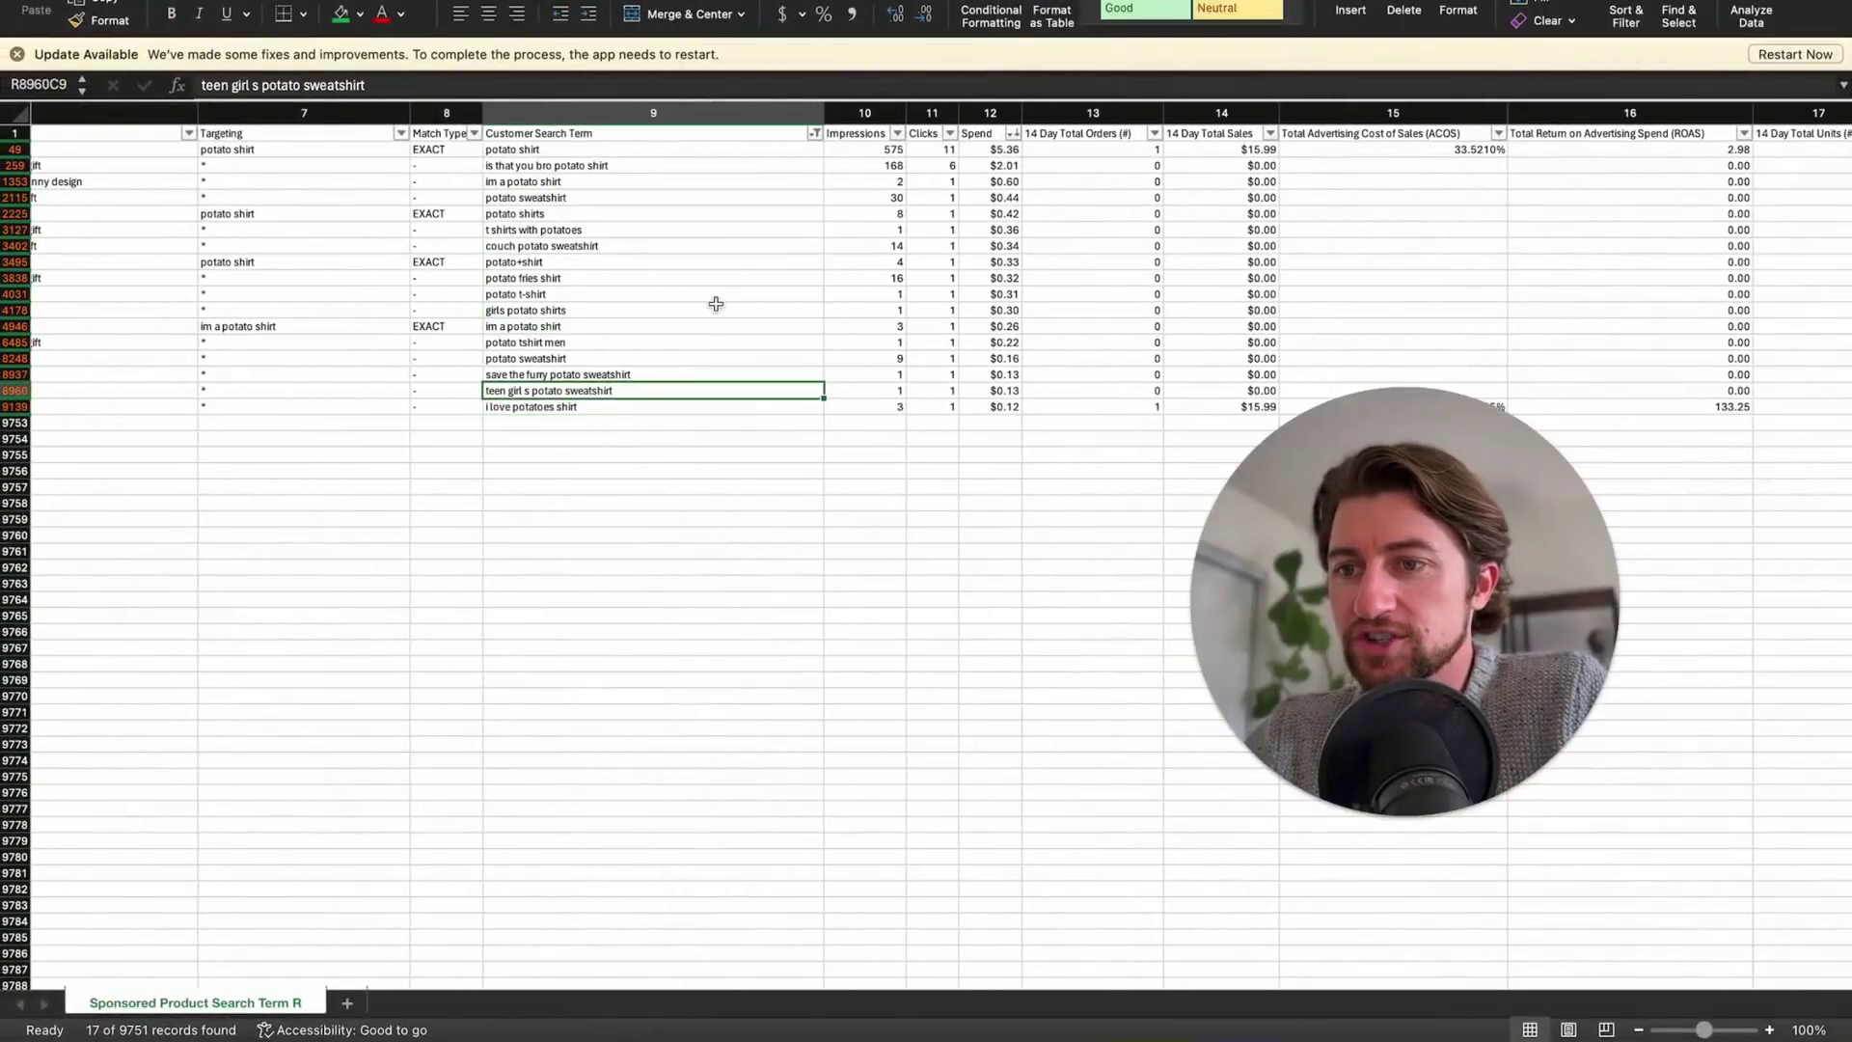
drag(637, 355, 653, 391)
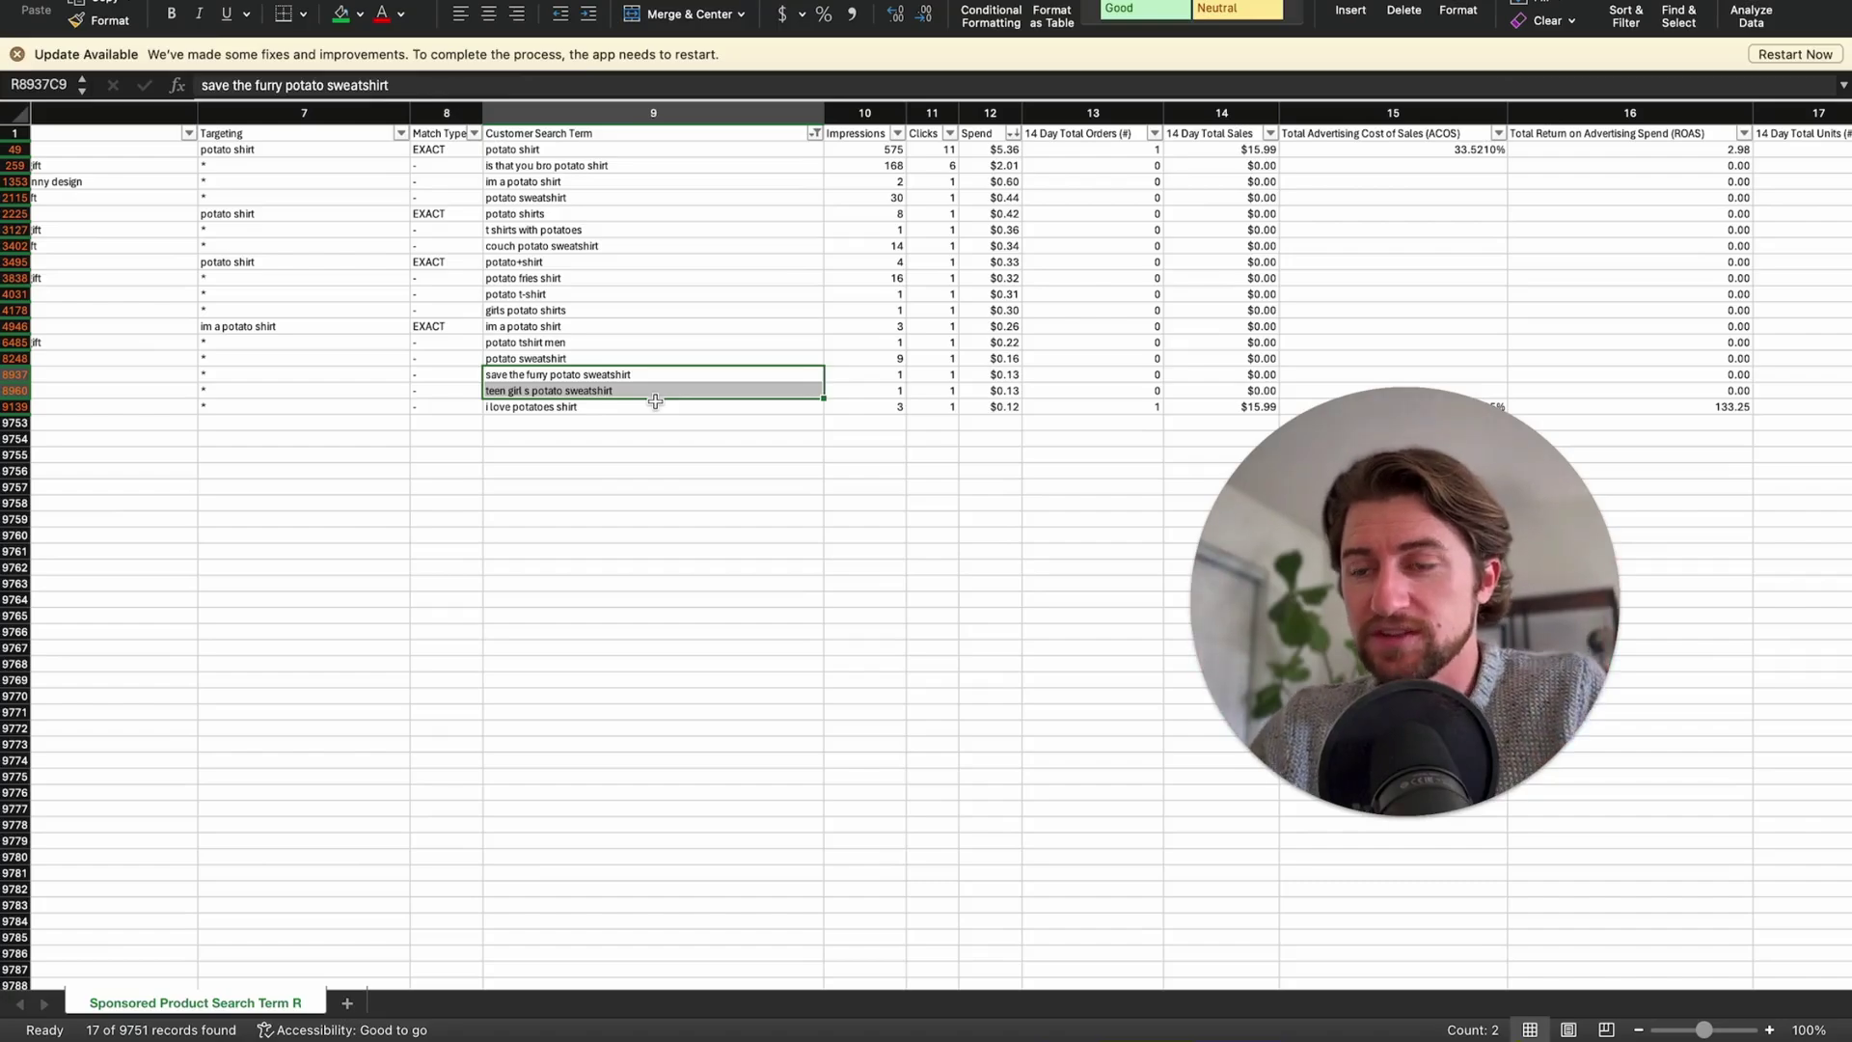
click(816, 134)
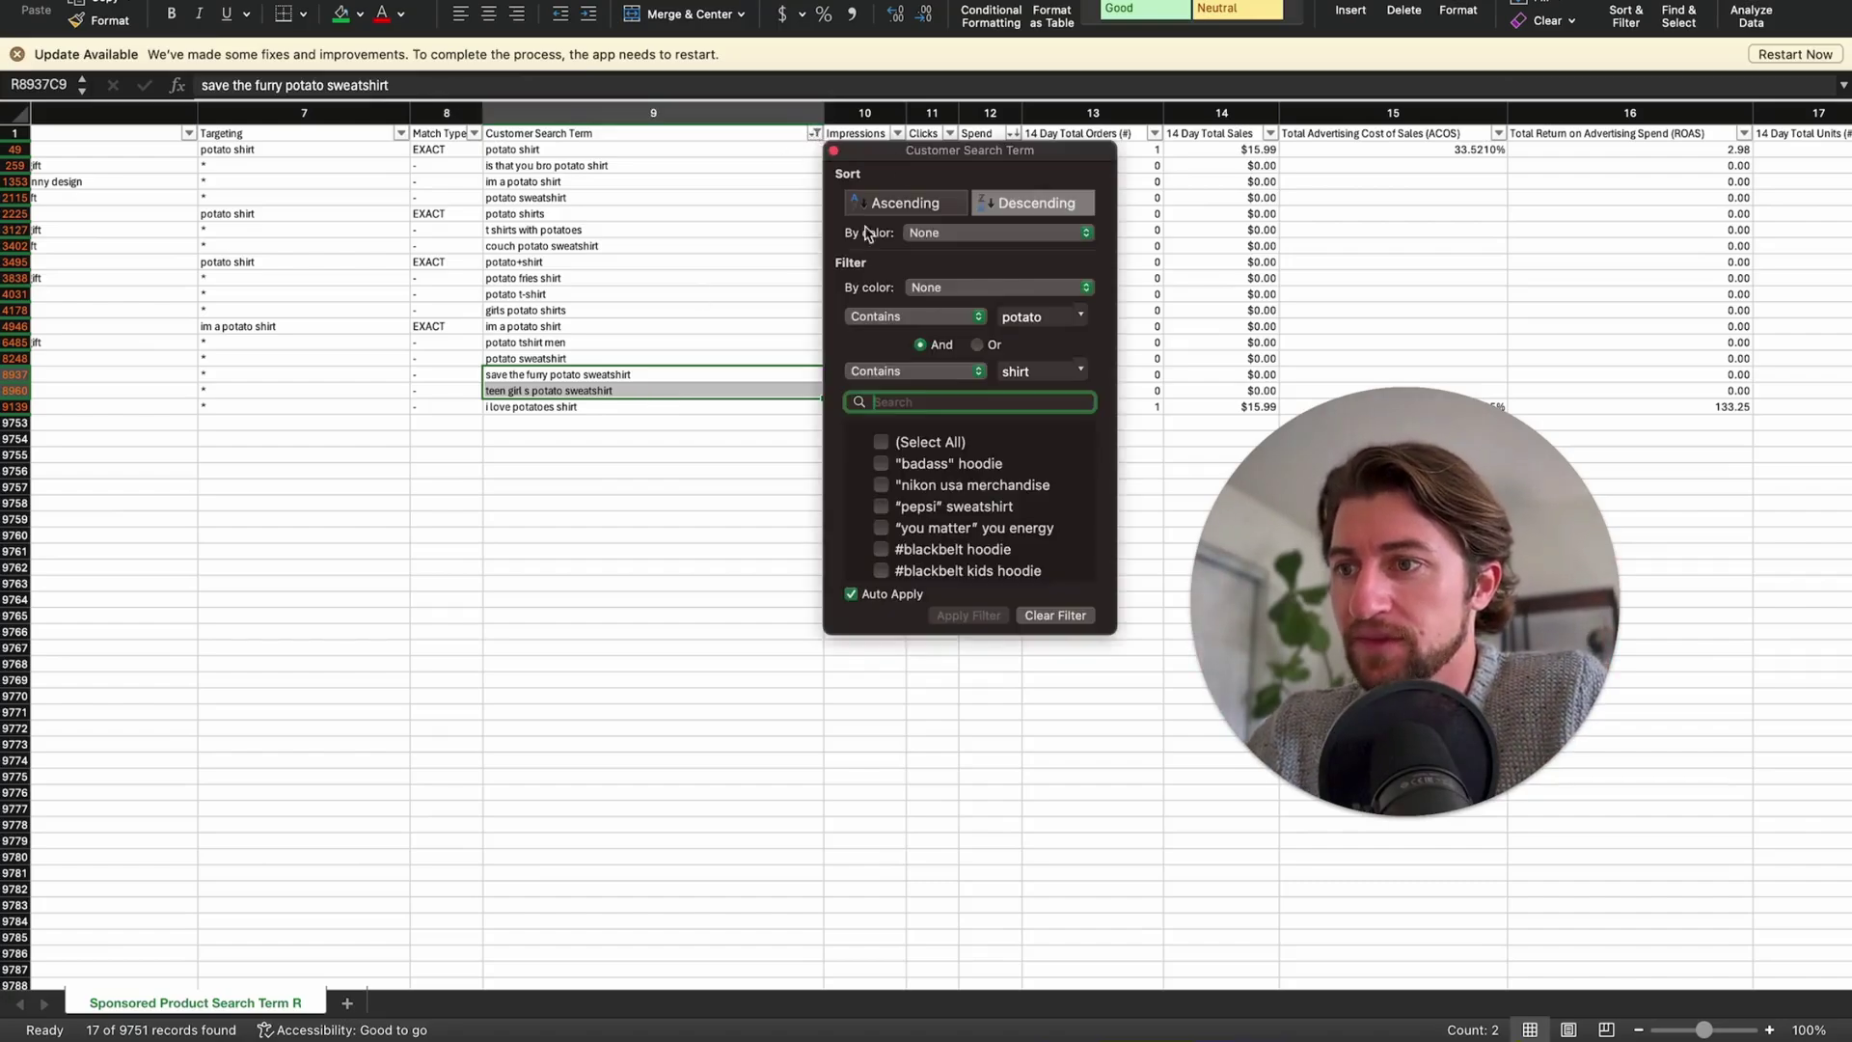
click(598, 268)
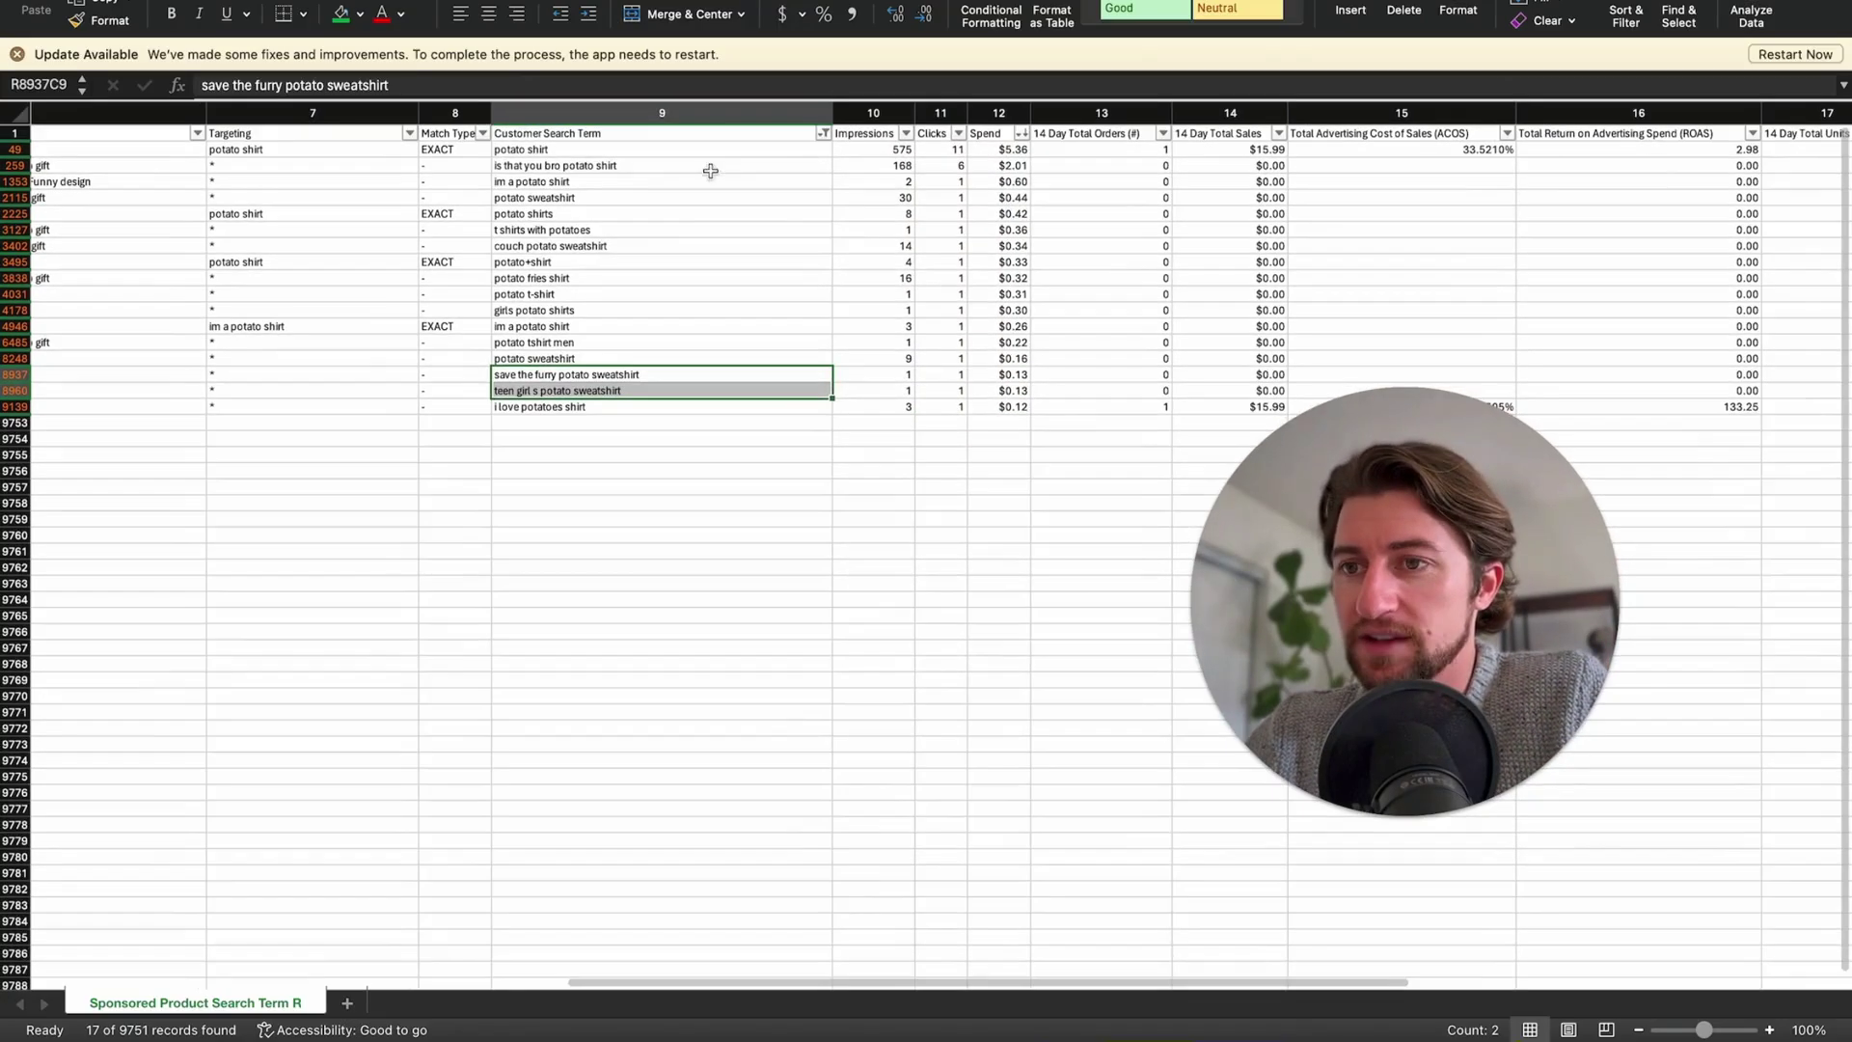
drag(690, 149, 660, 318)
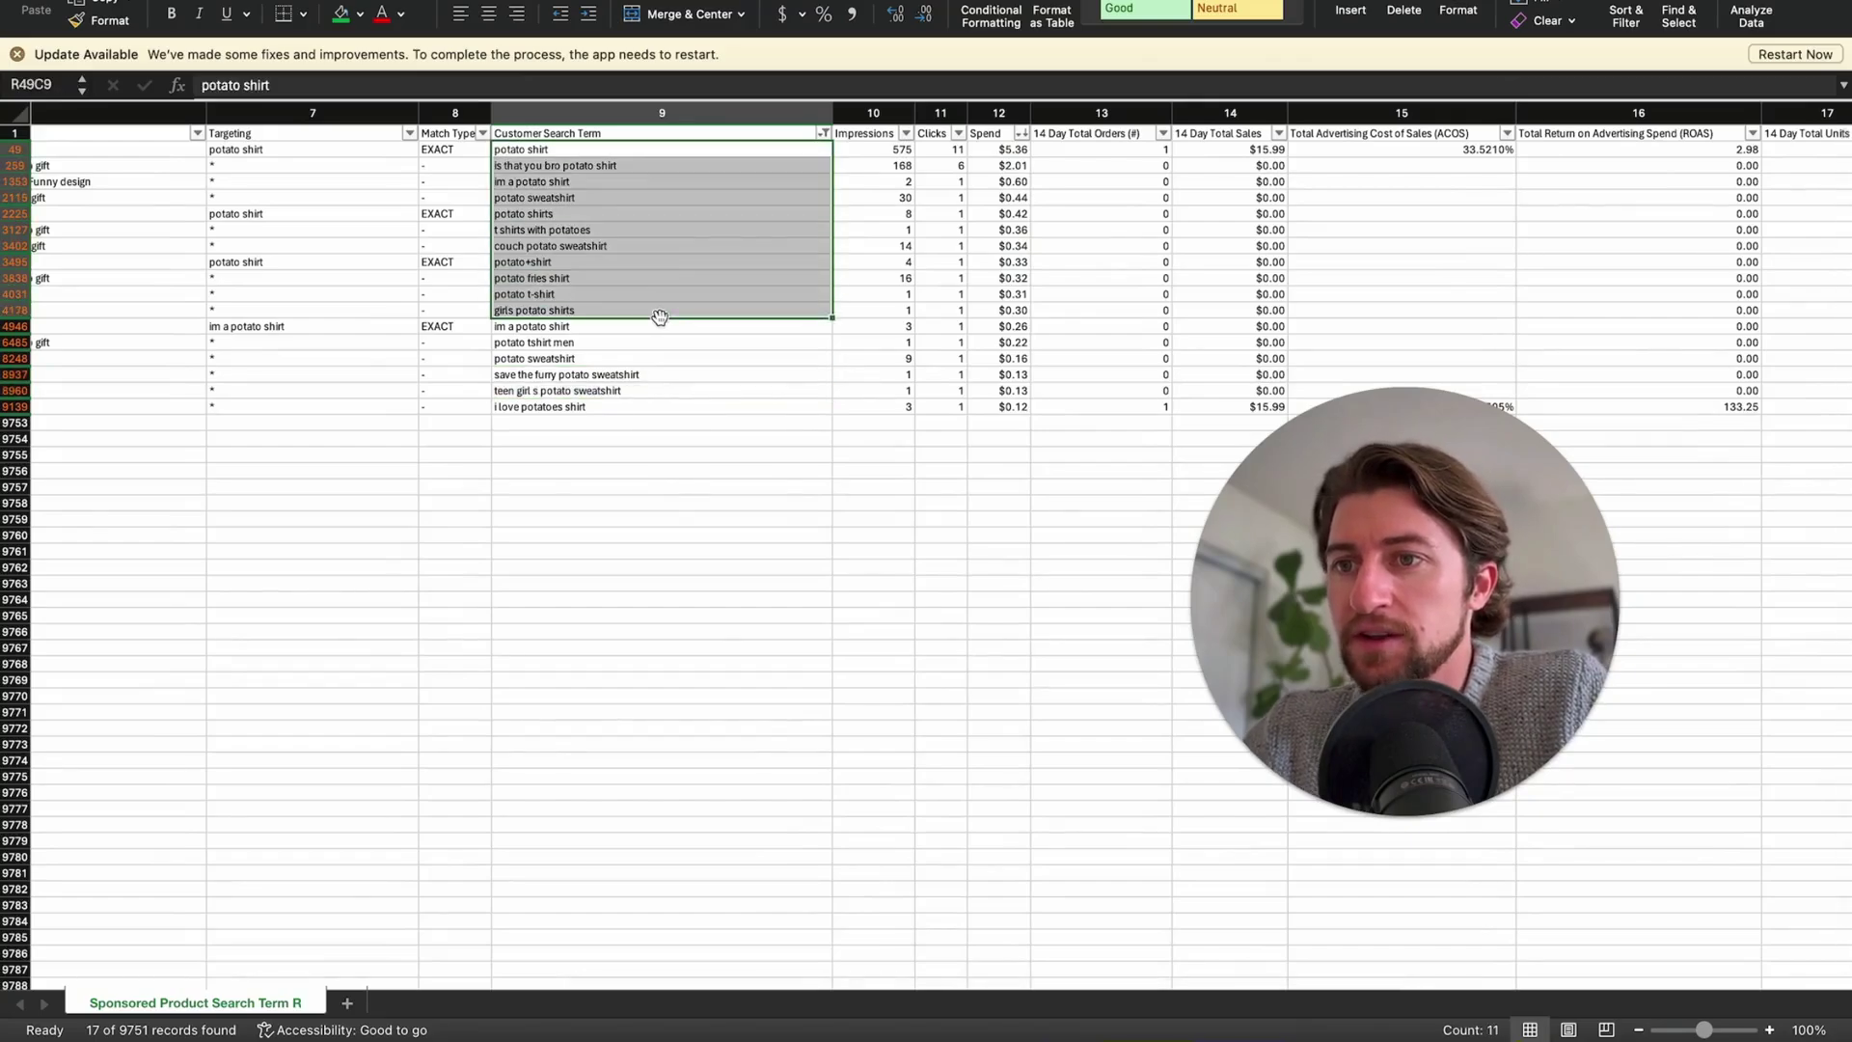
click(655, 166)
click(625, 262)
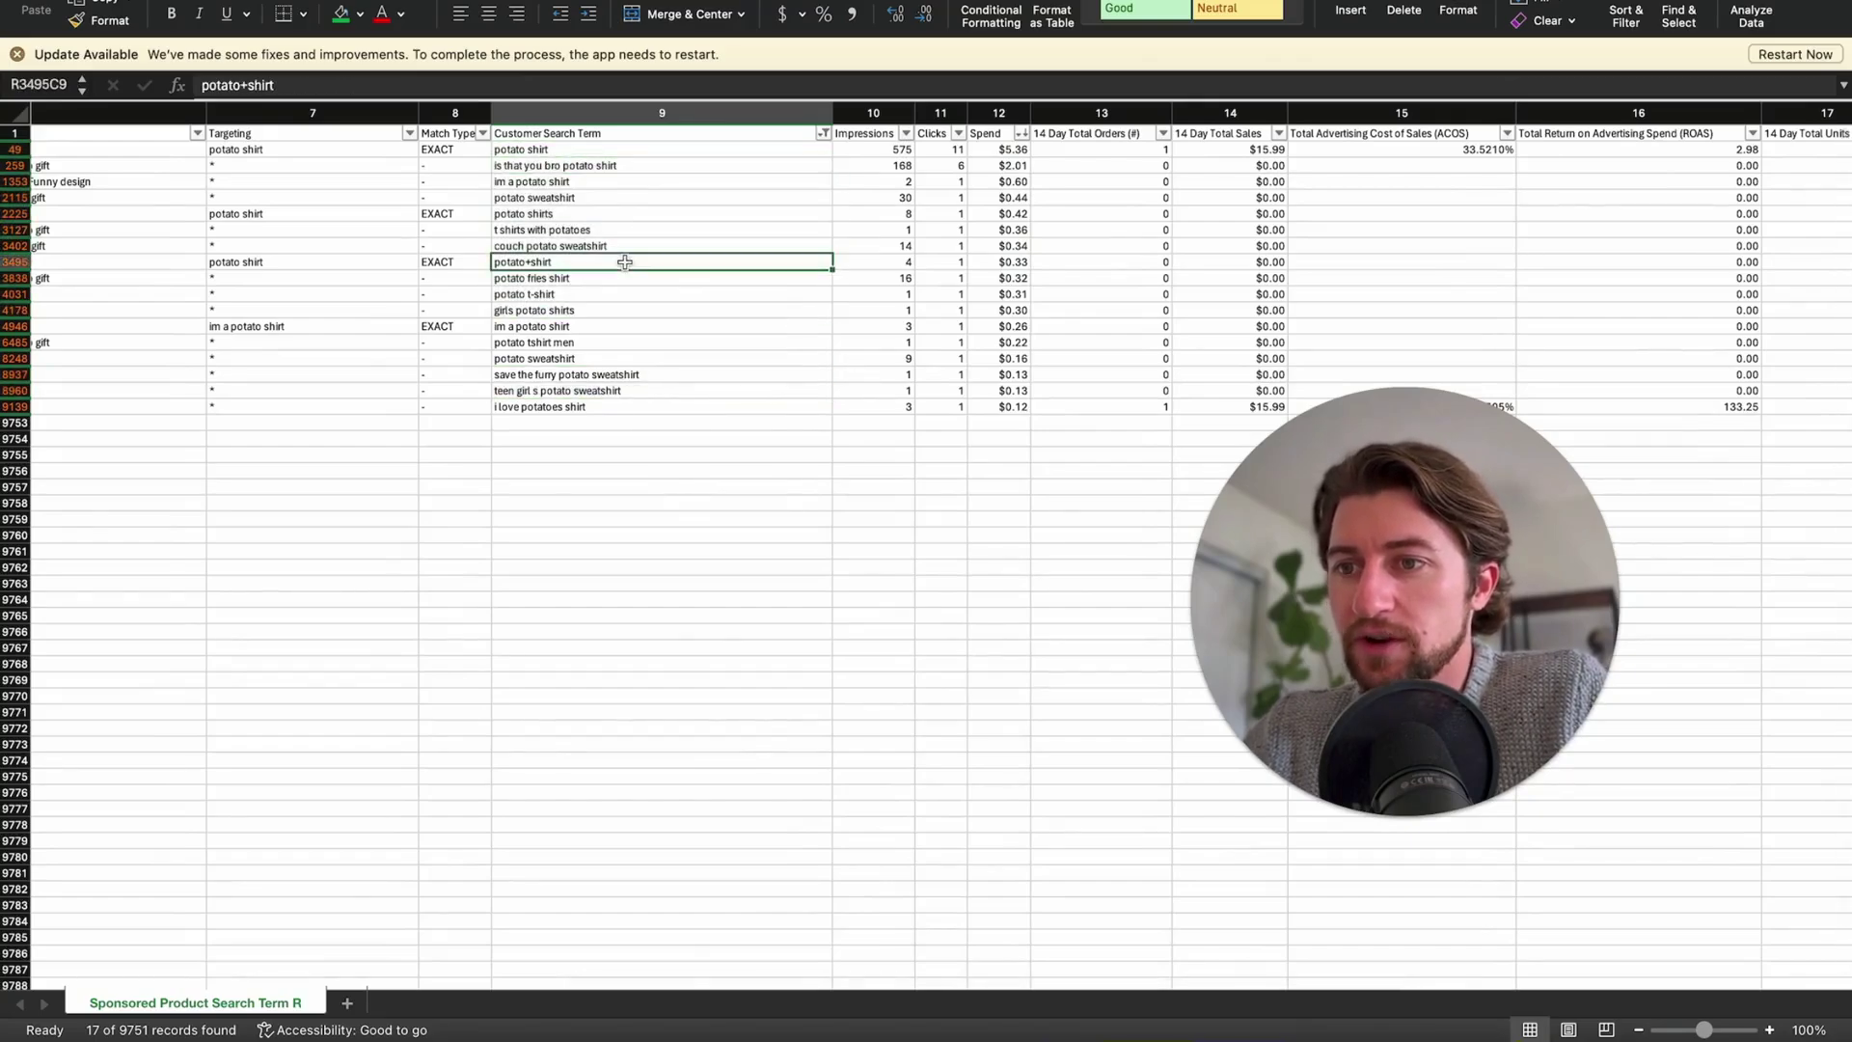
click(635, 326)
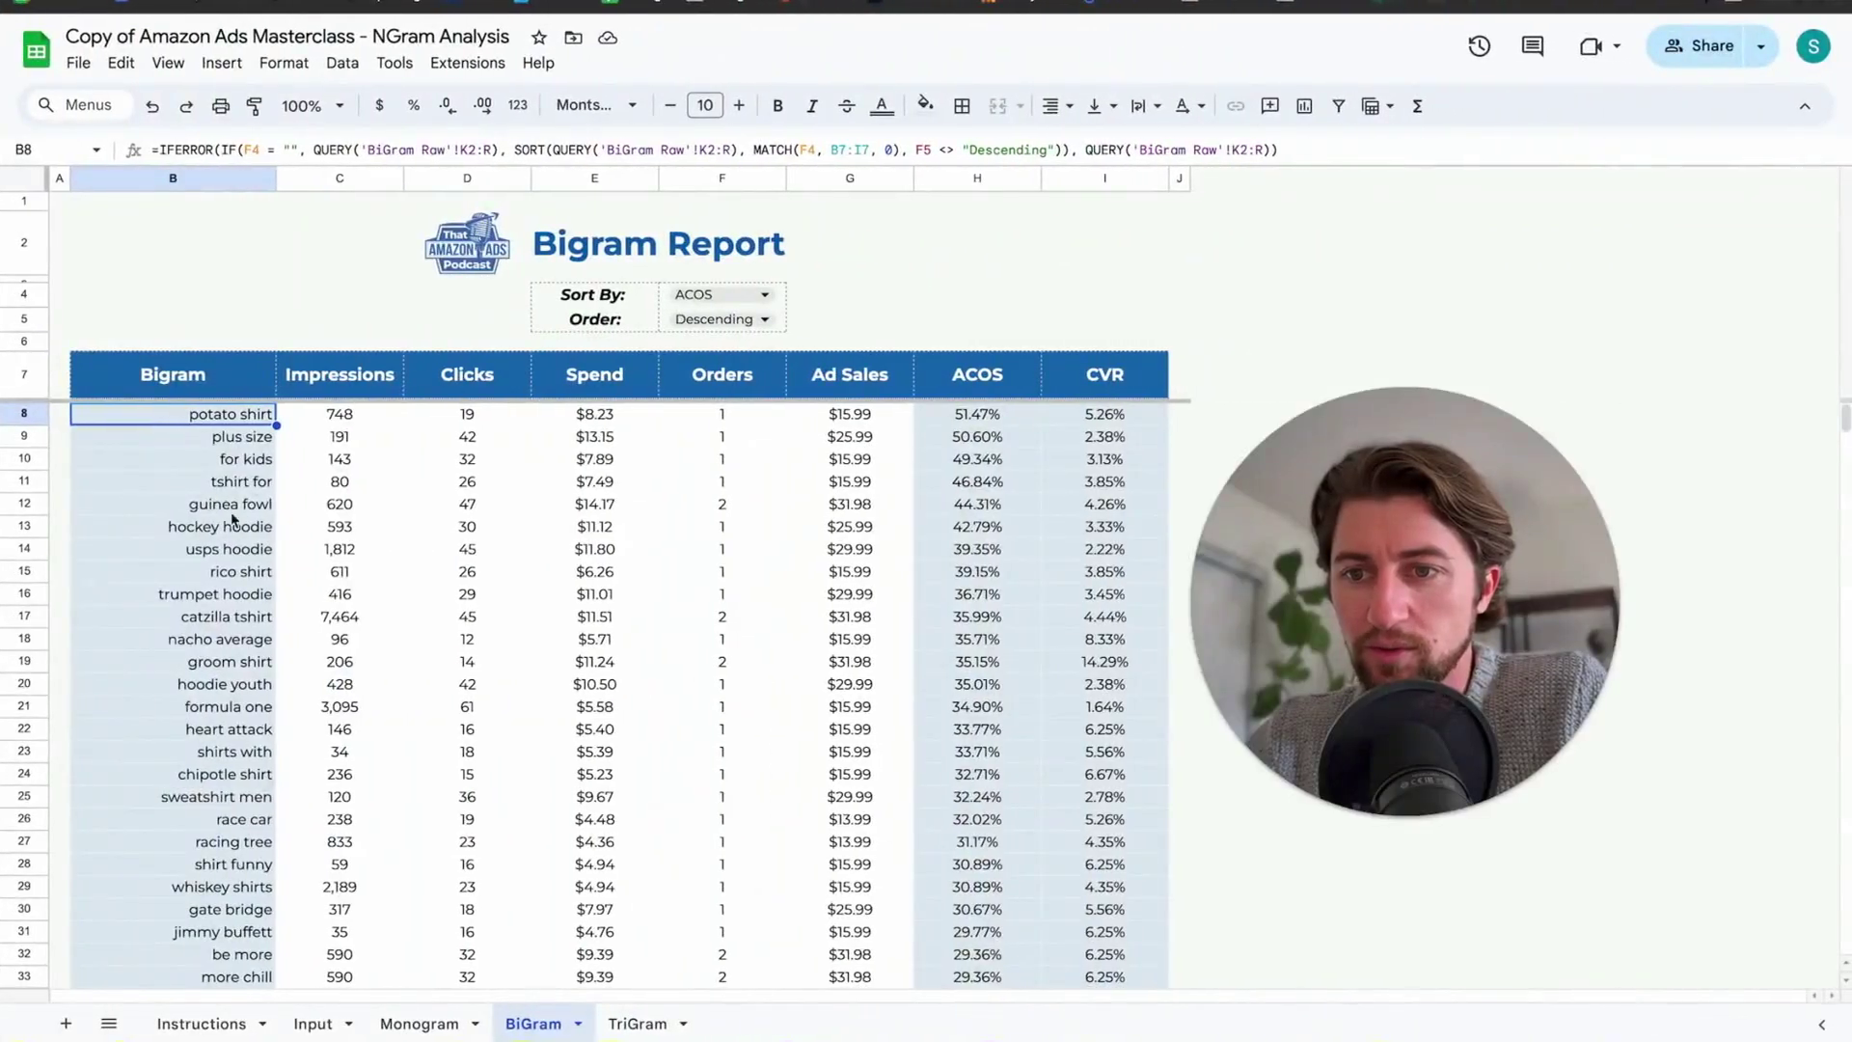
Pick the "trumpet hoodie" bigram from the Bigram Report and filter Excel's Customer Search Term column to terms containing "trumpet" and "hoodie".
click(241, 575)
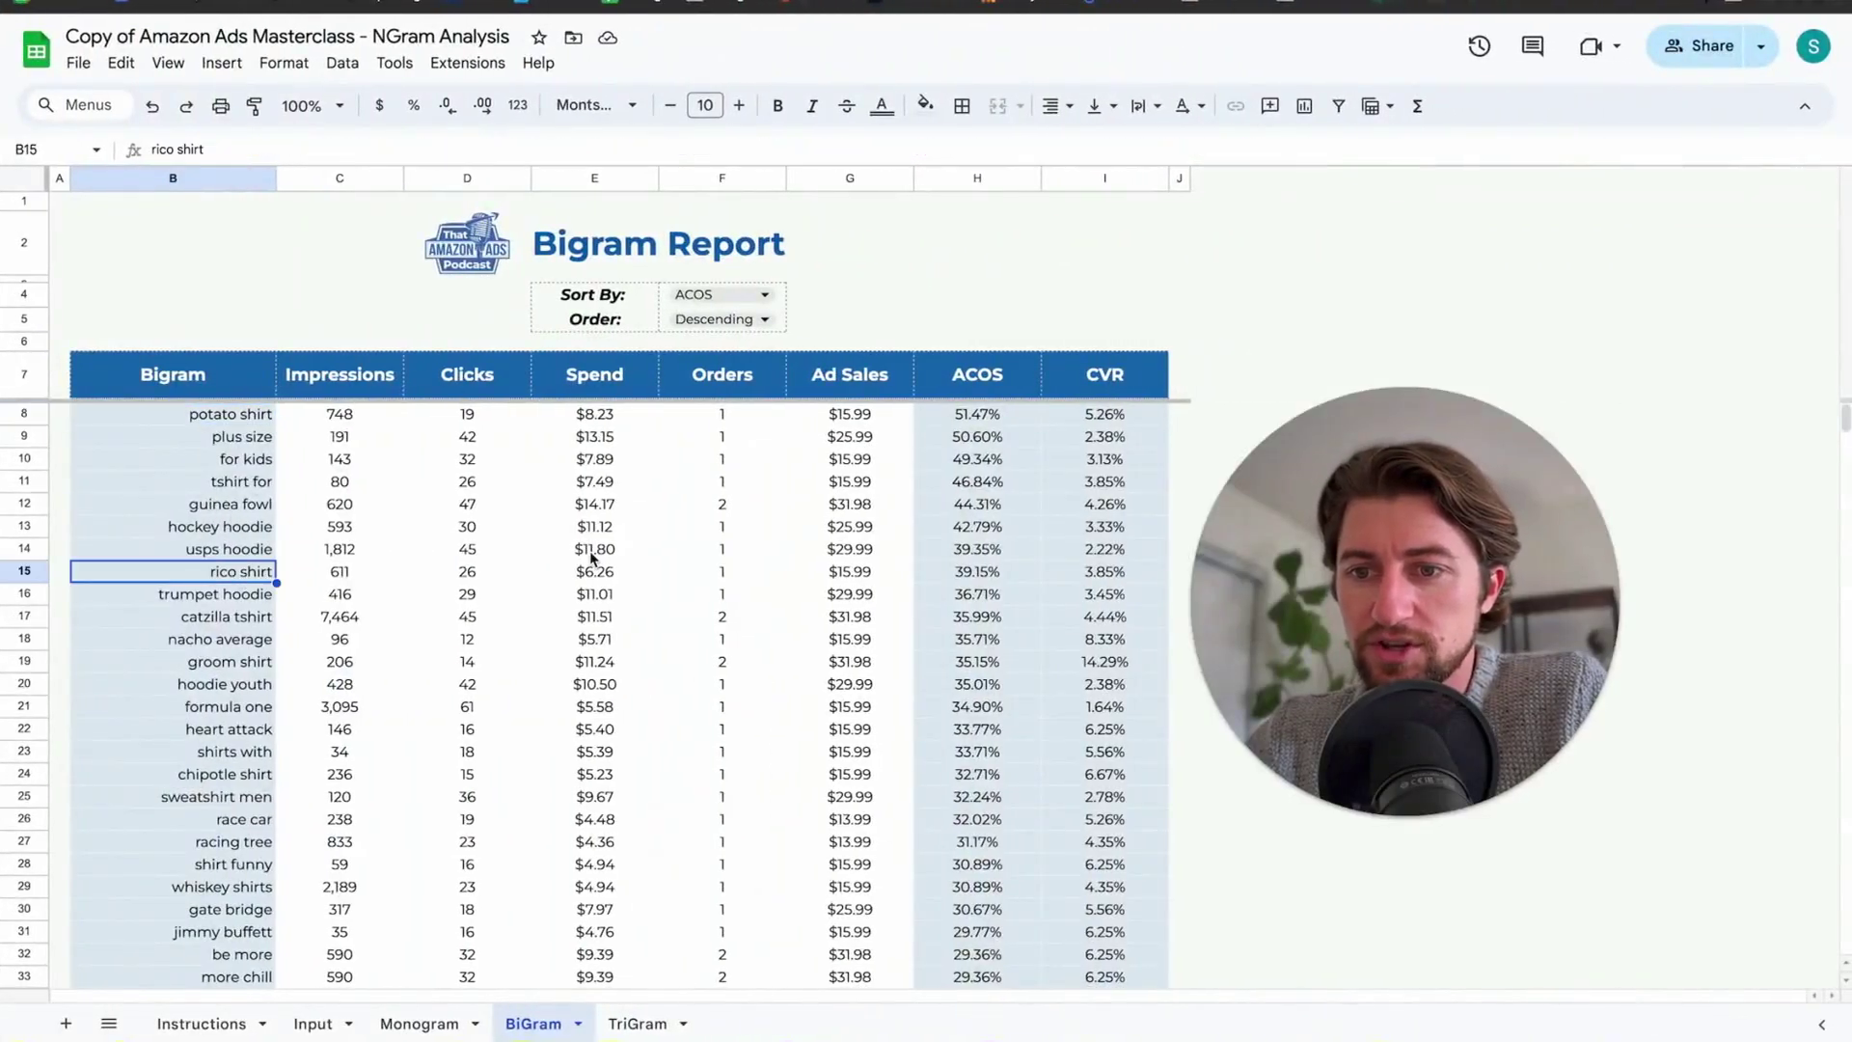
click(248, 595)
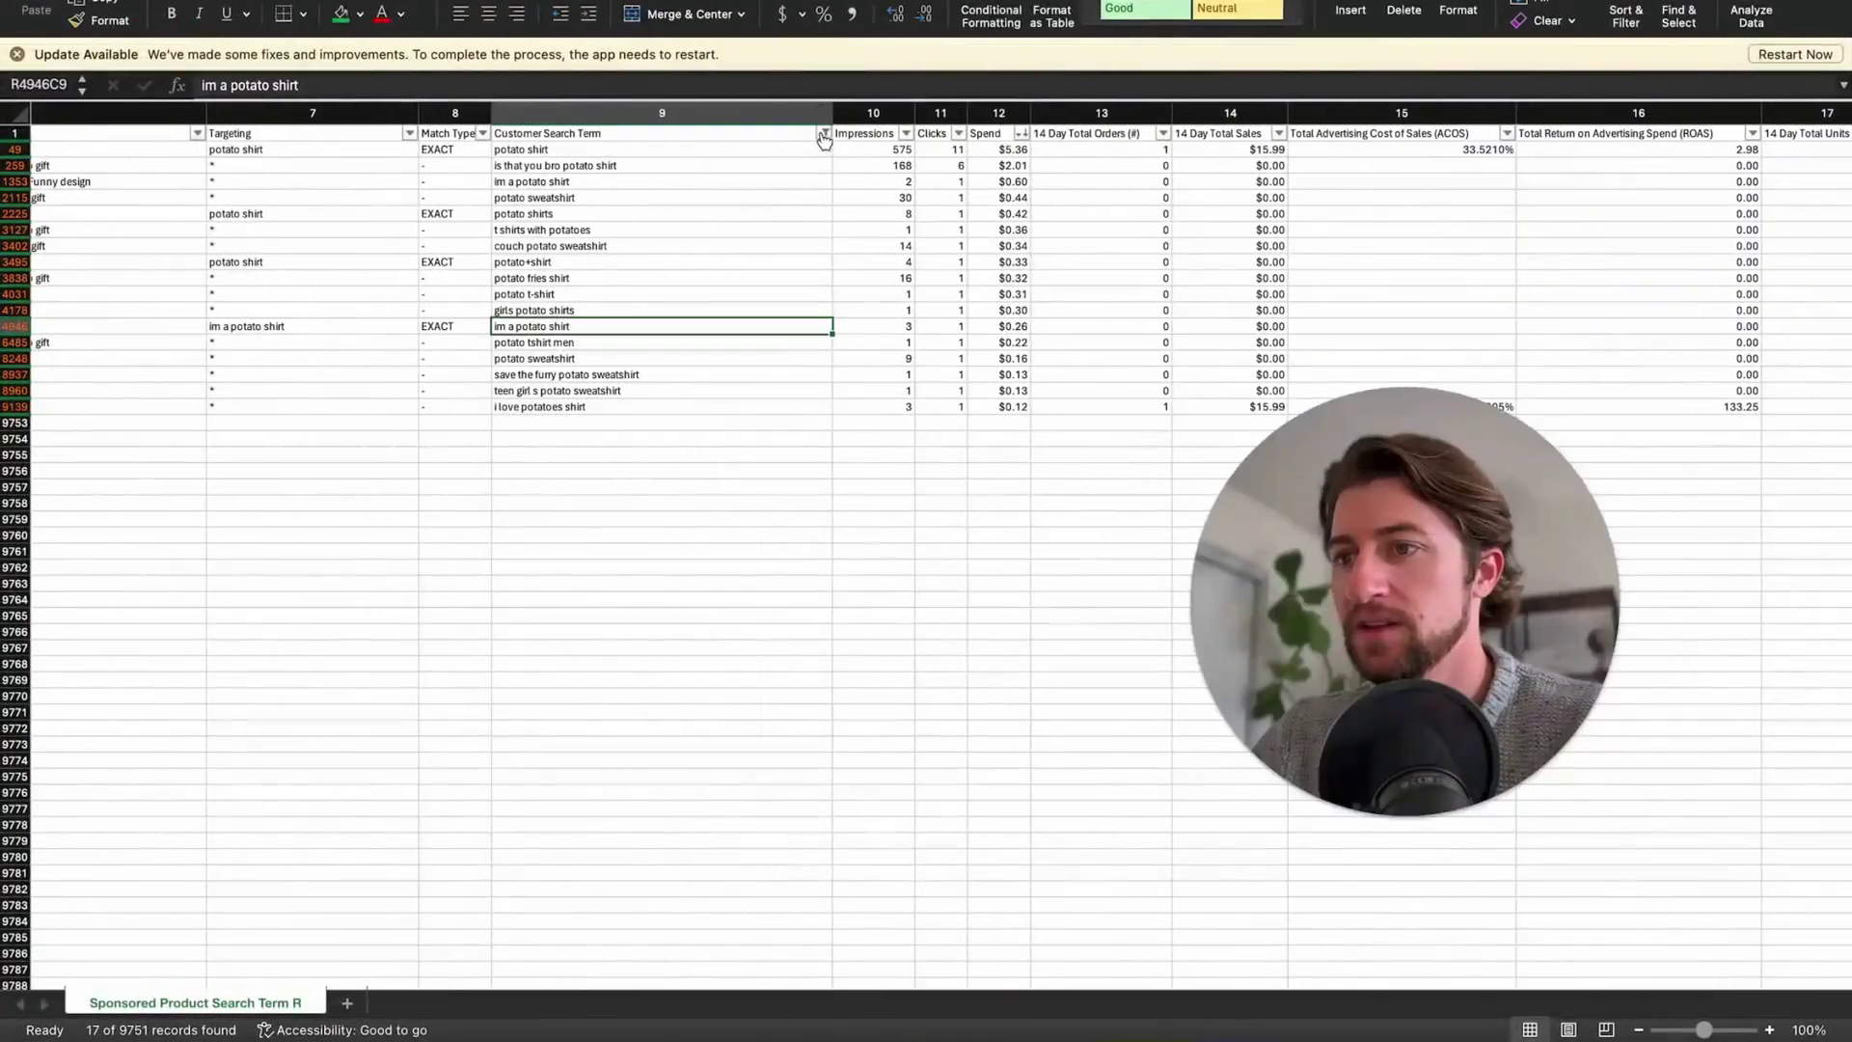
click(576, 133)
double_click(1058, 319)
text(trumpet)
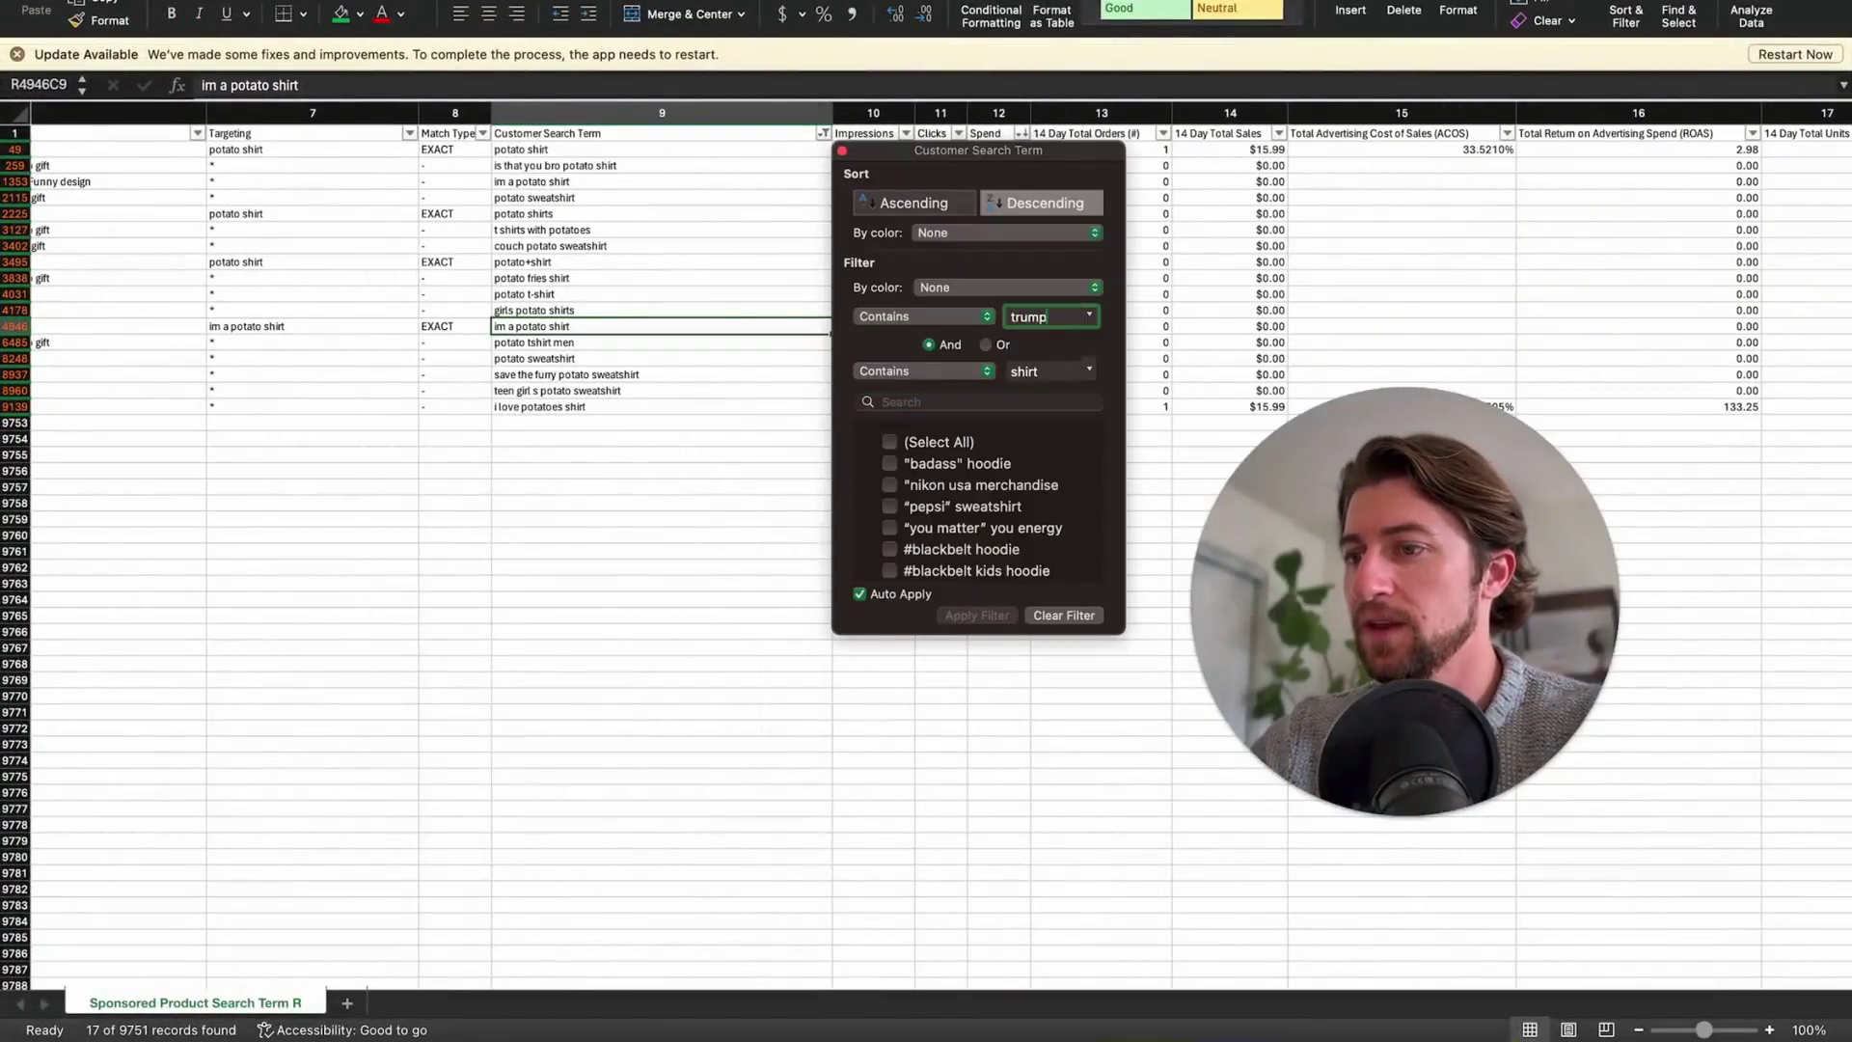
double_click(1037, 372)
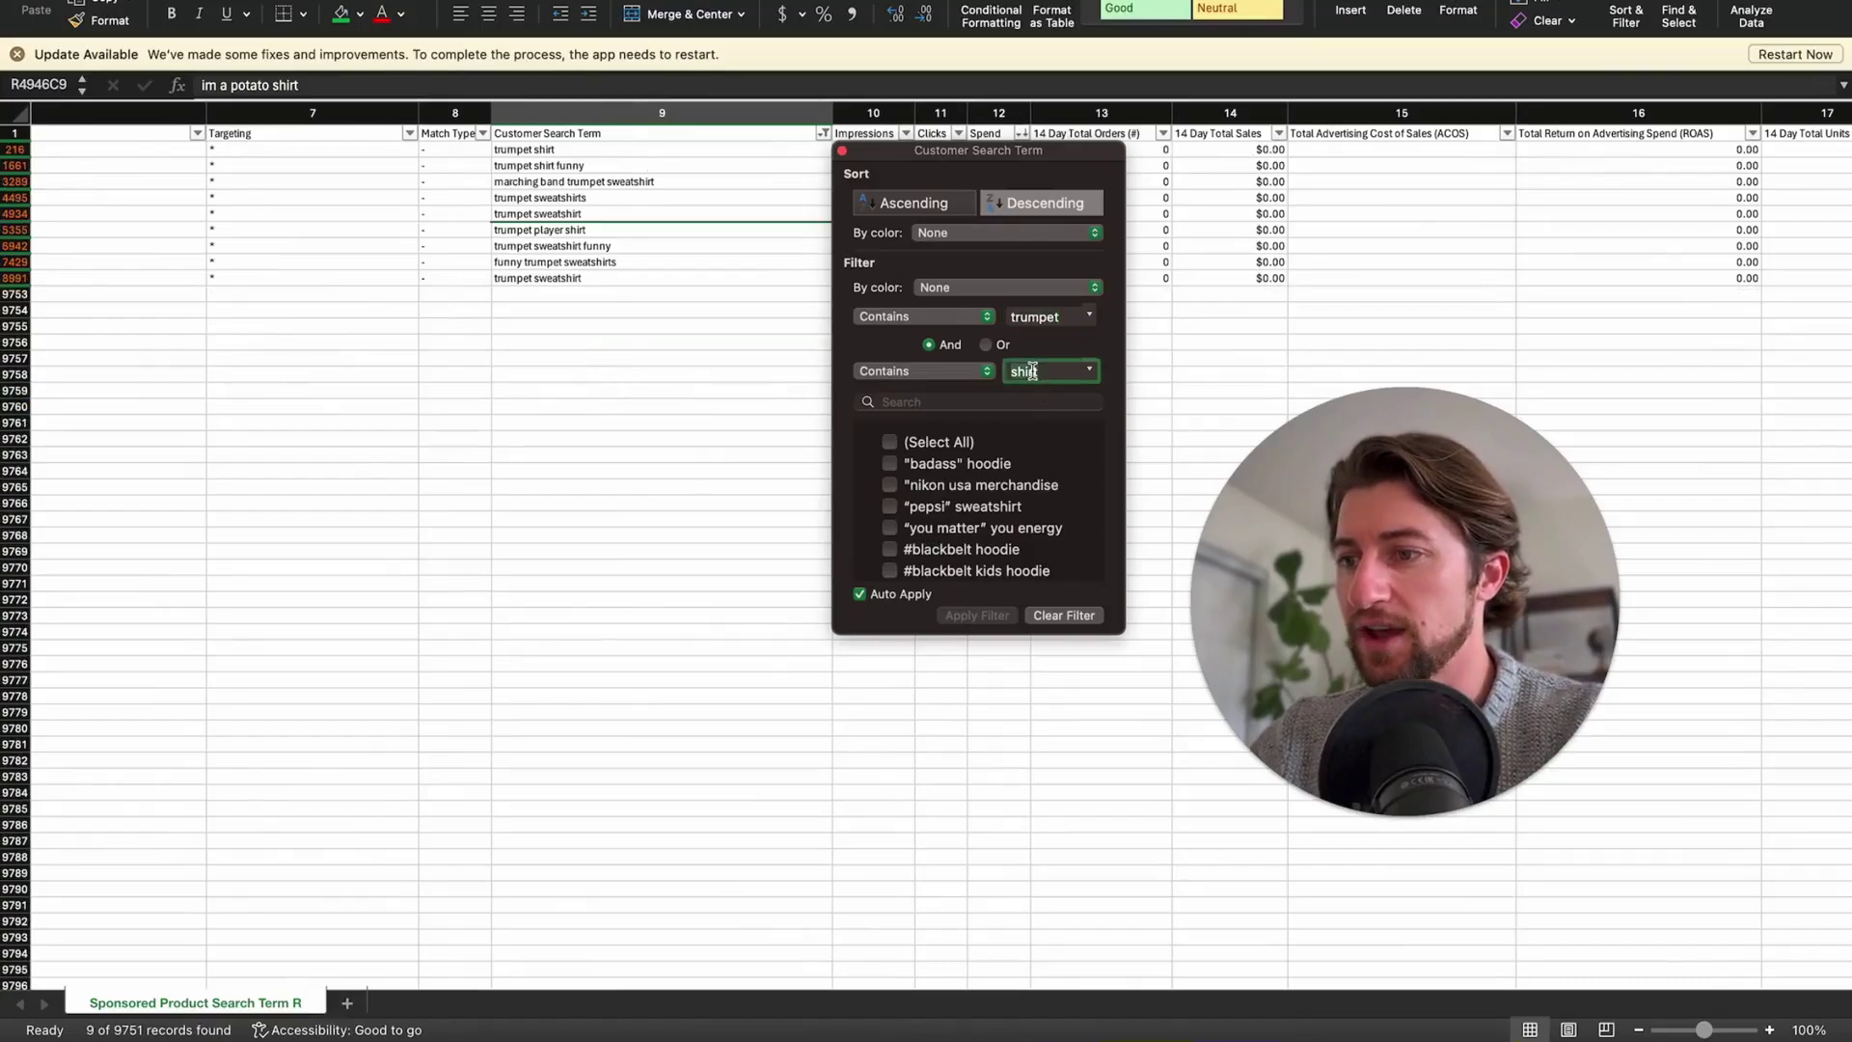
text(hoodie)
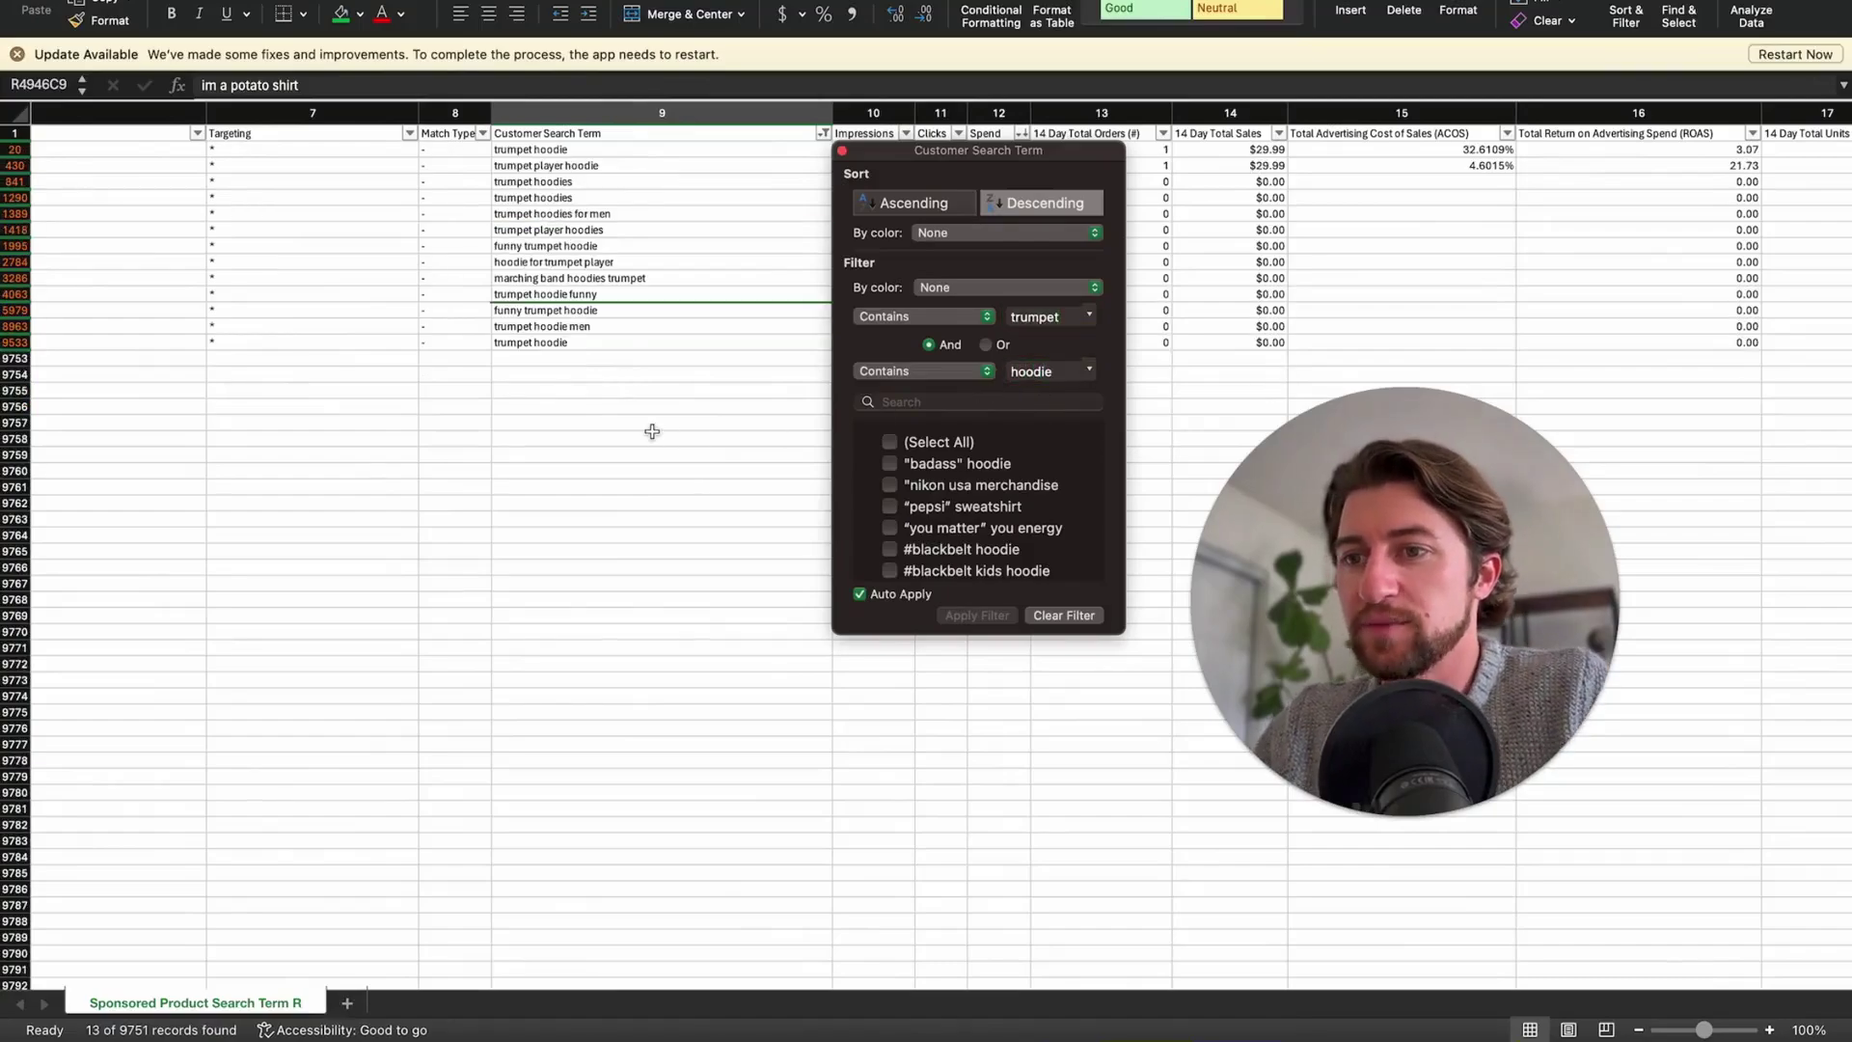
click(646, 430)
Review the filtered trumpet hoodie search terms, including "marching band hoodies trumpet" and "trumpet hoodie funny", with their spend and orders.
drag(608, 151, 644, 259)
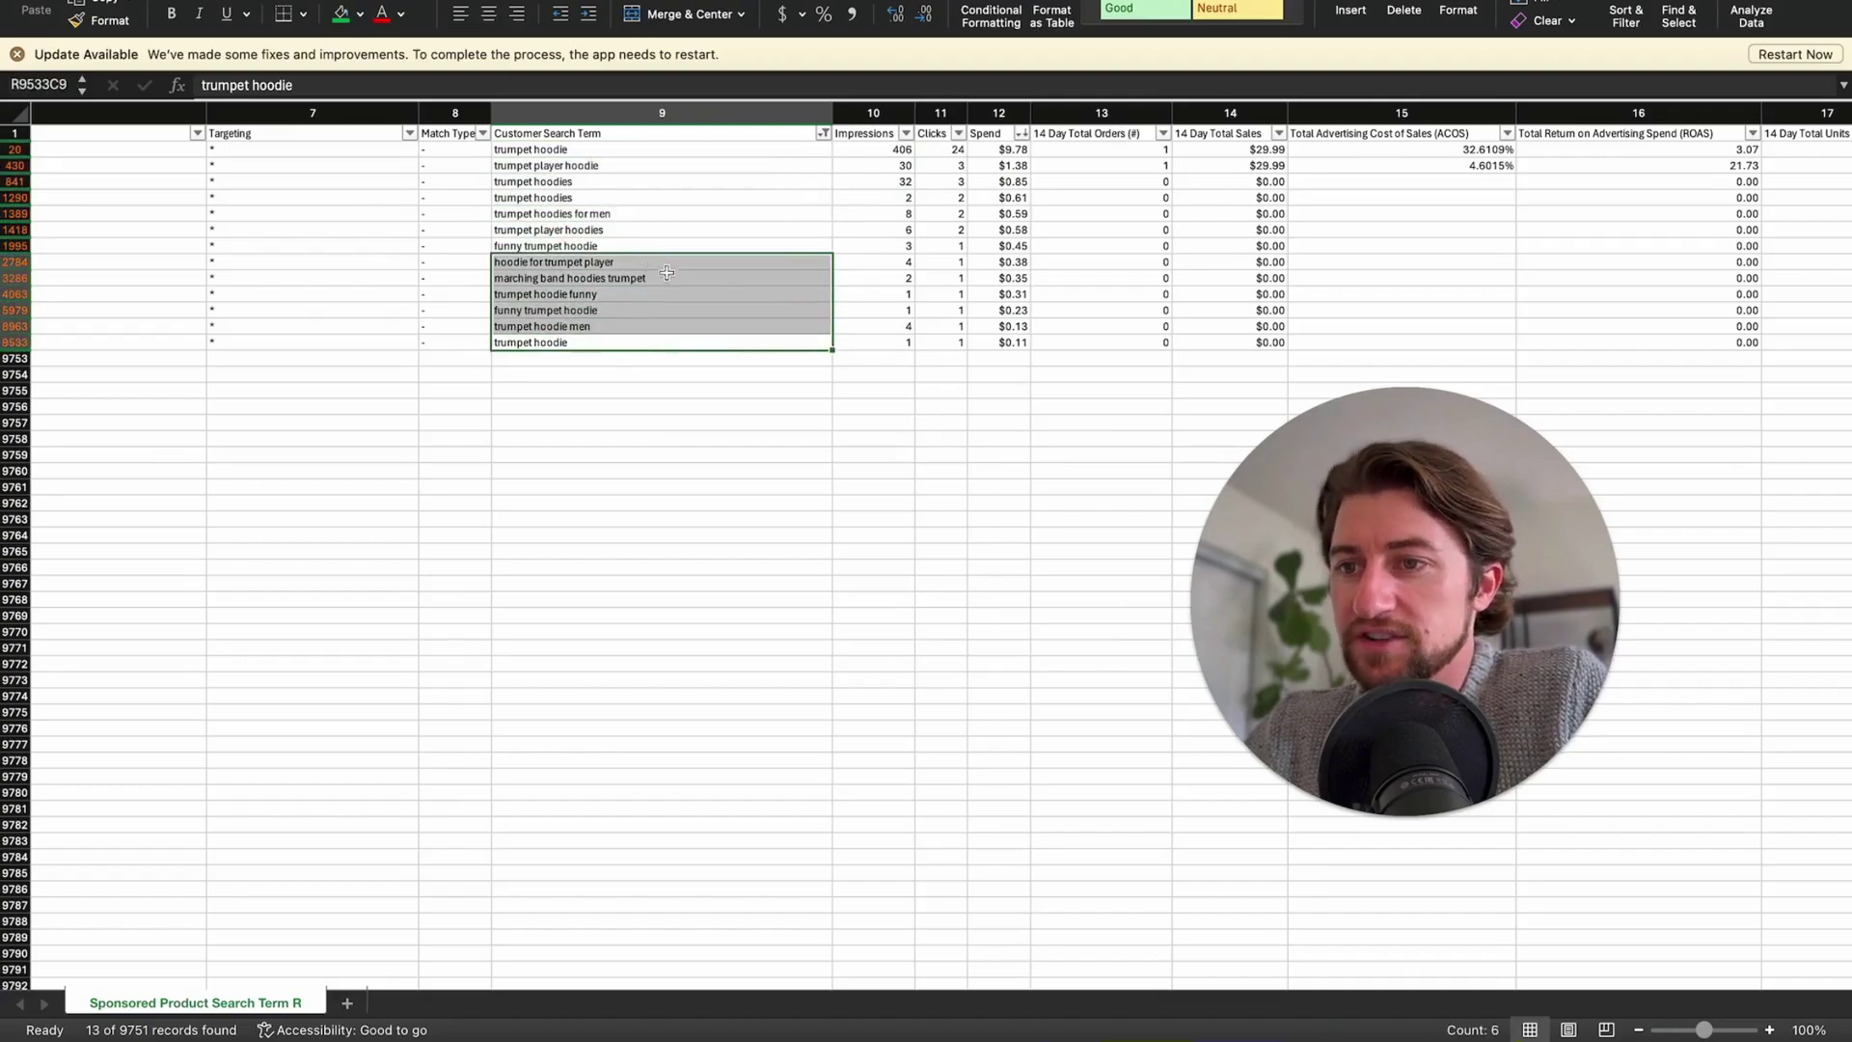
click(681, 280)
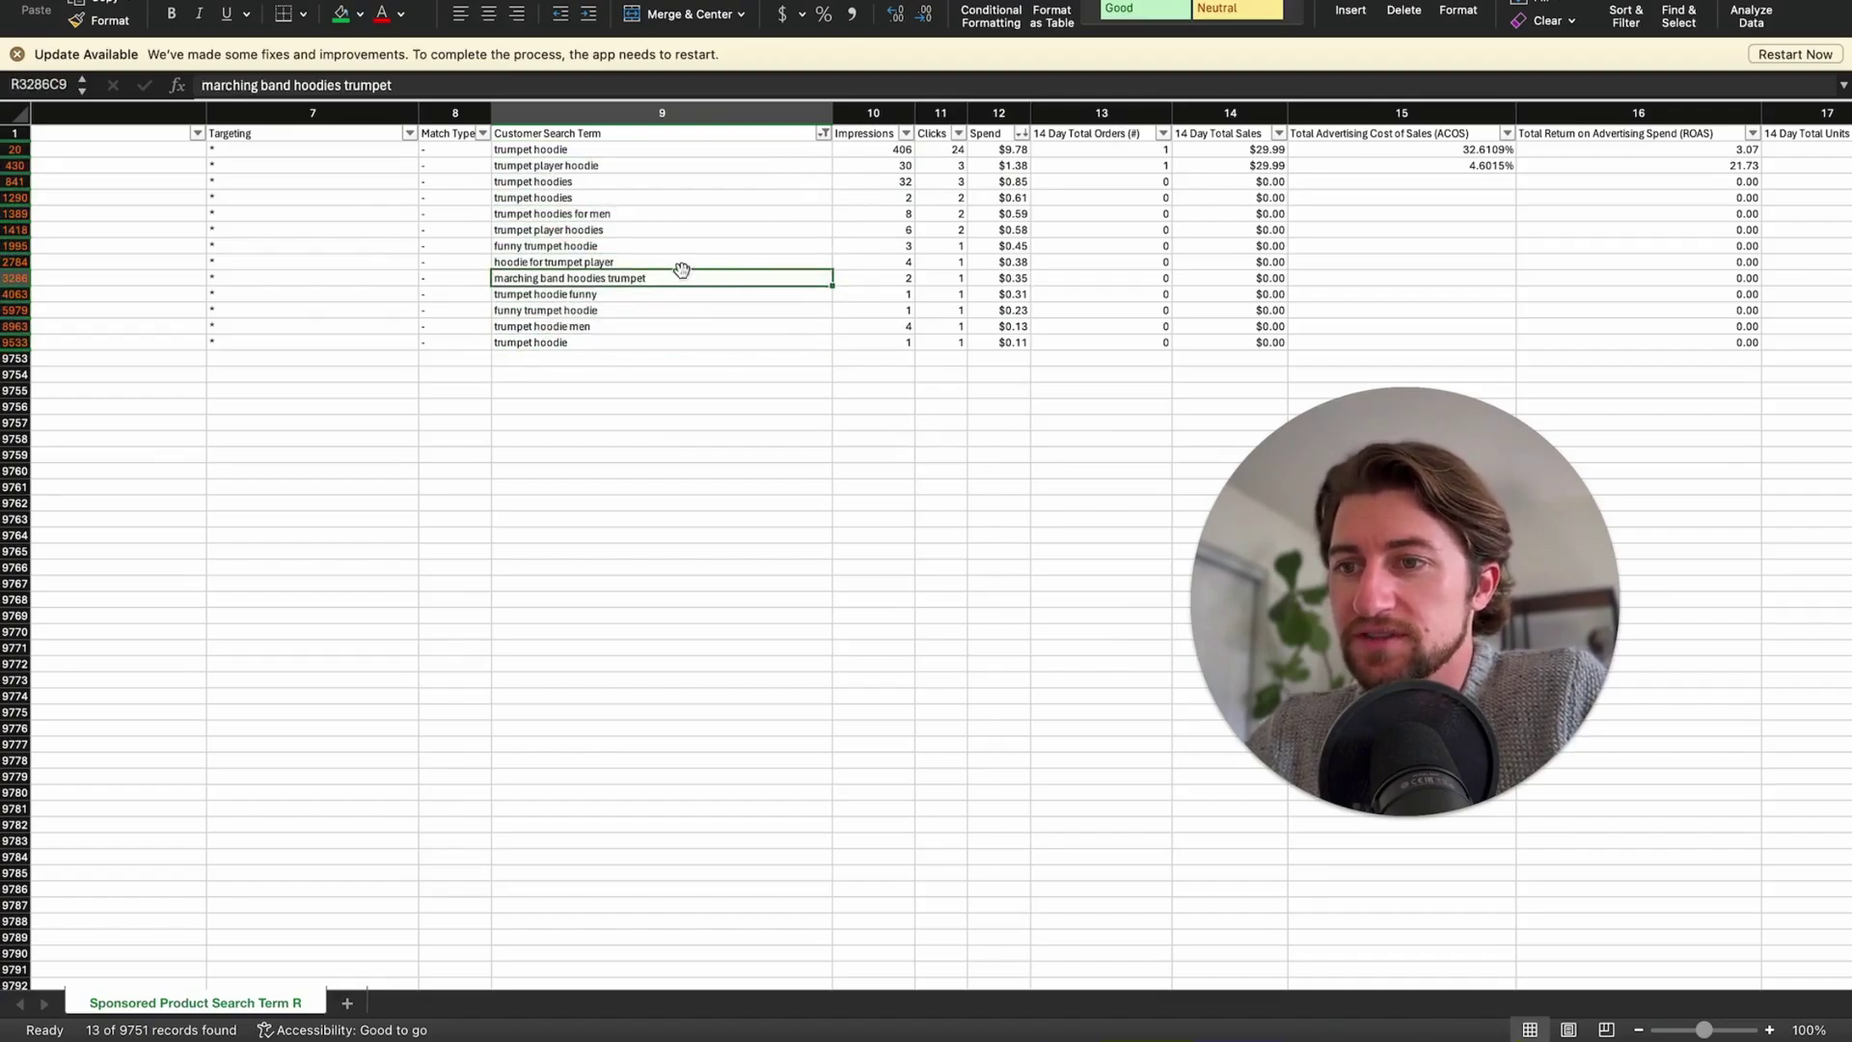
click(643, 297)
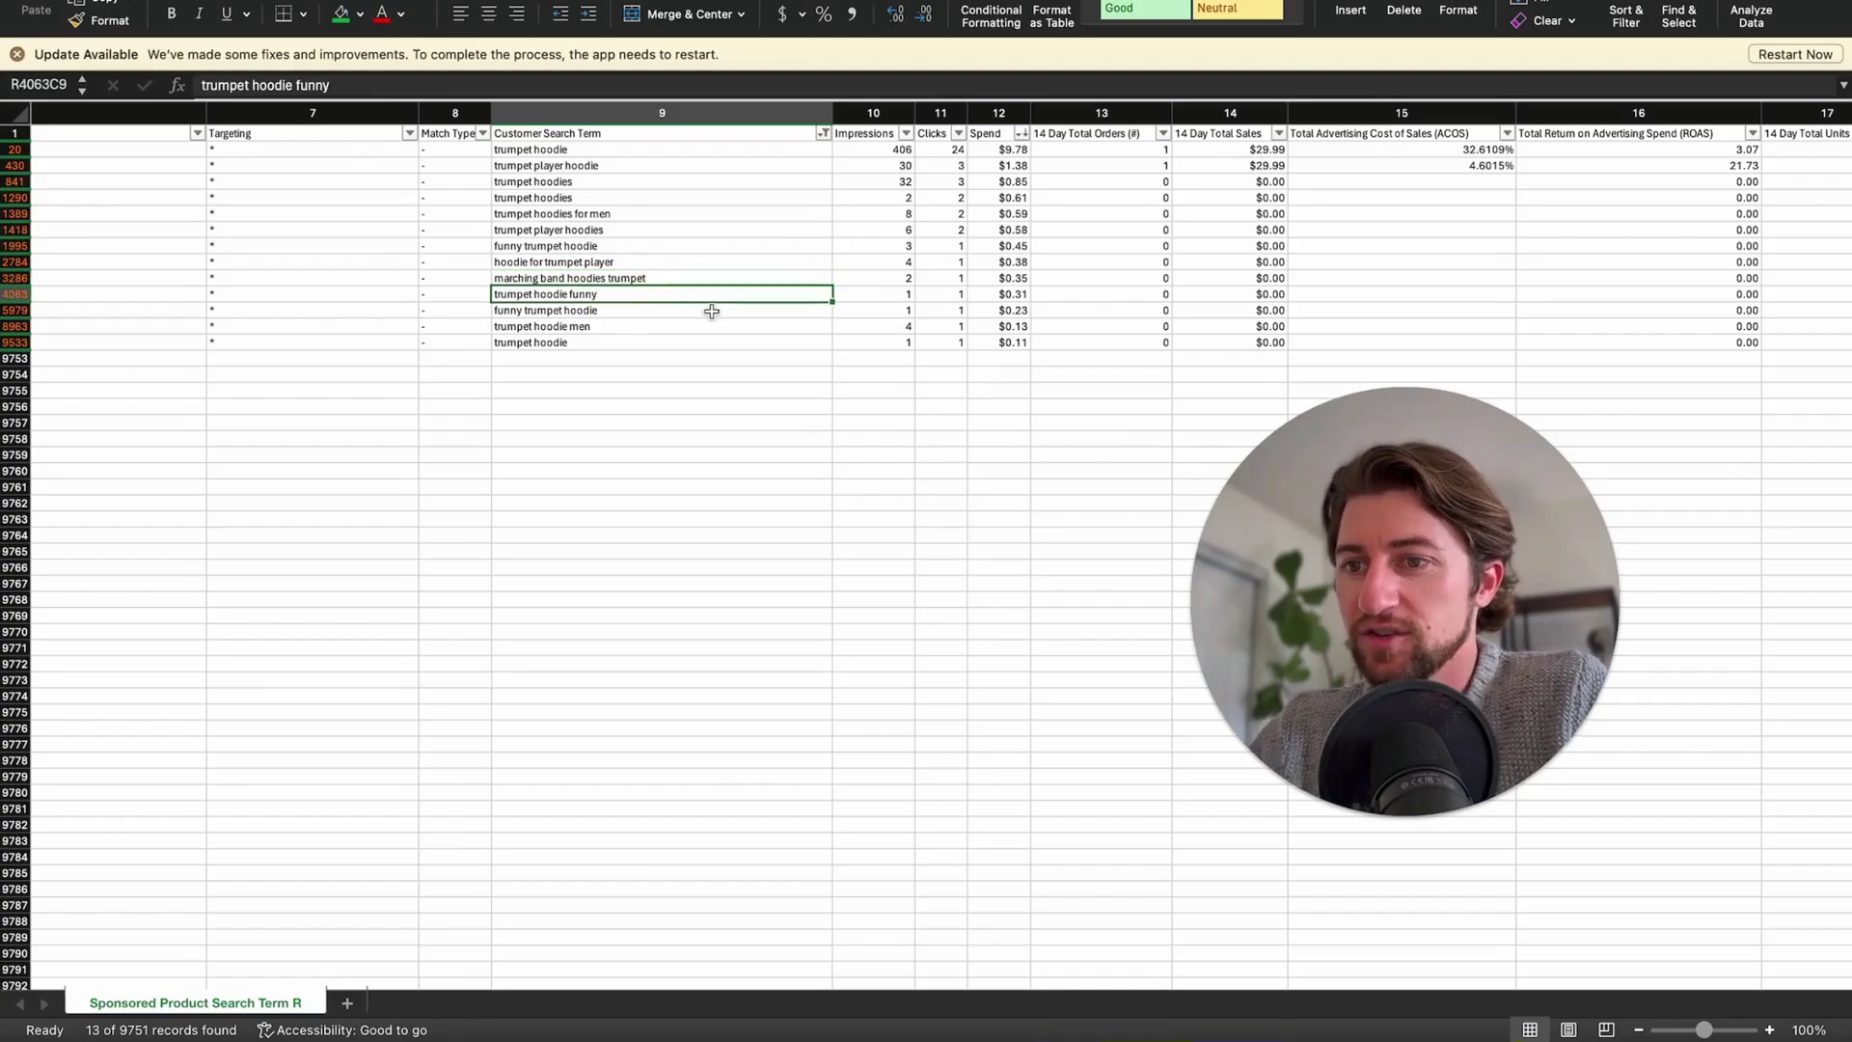
scroll(714, 311, left, 1)
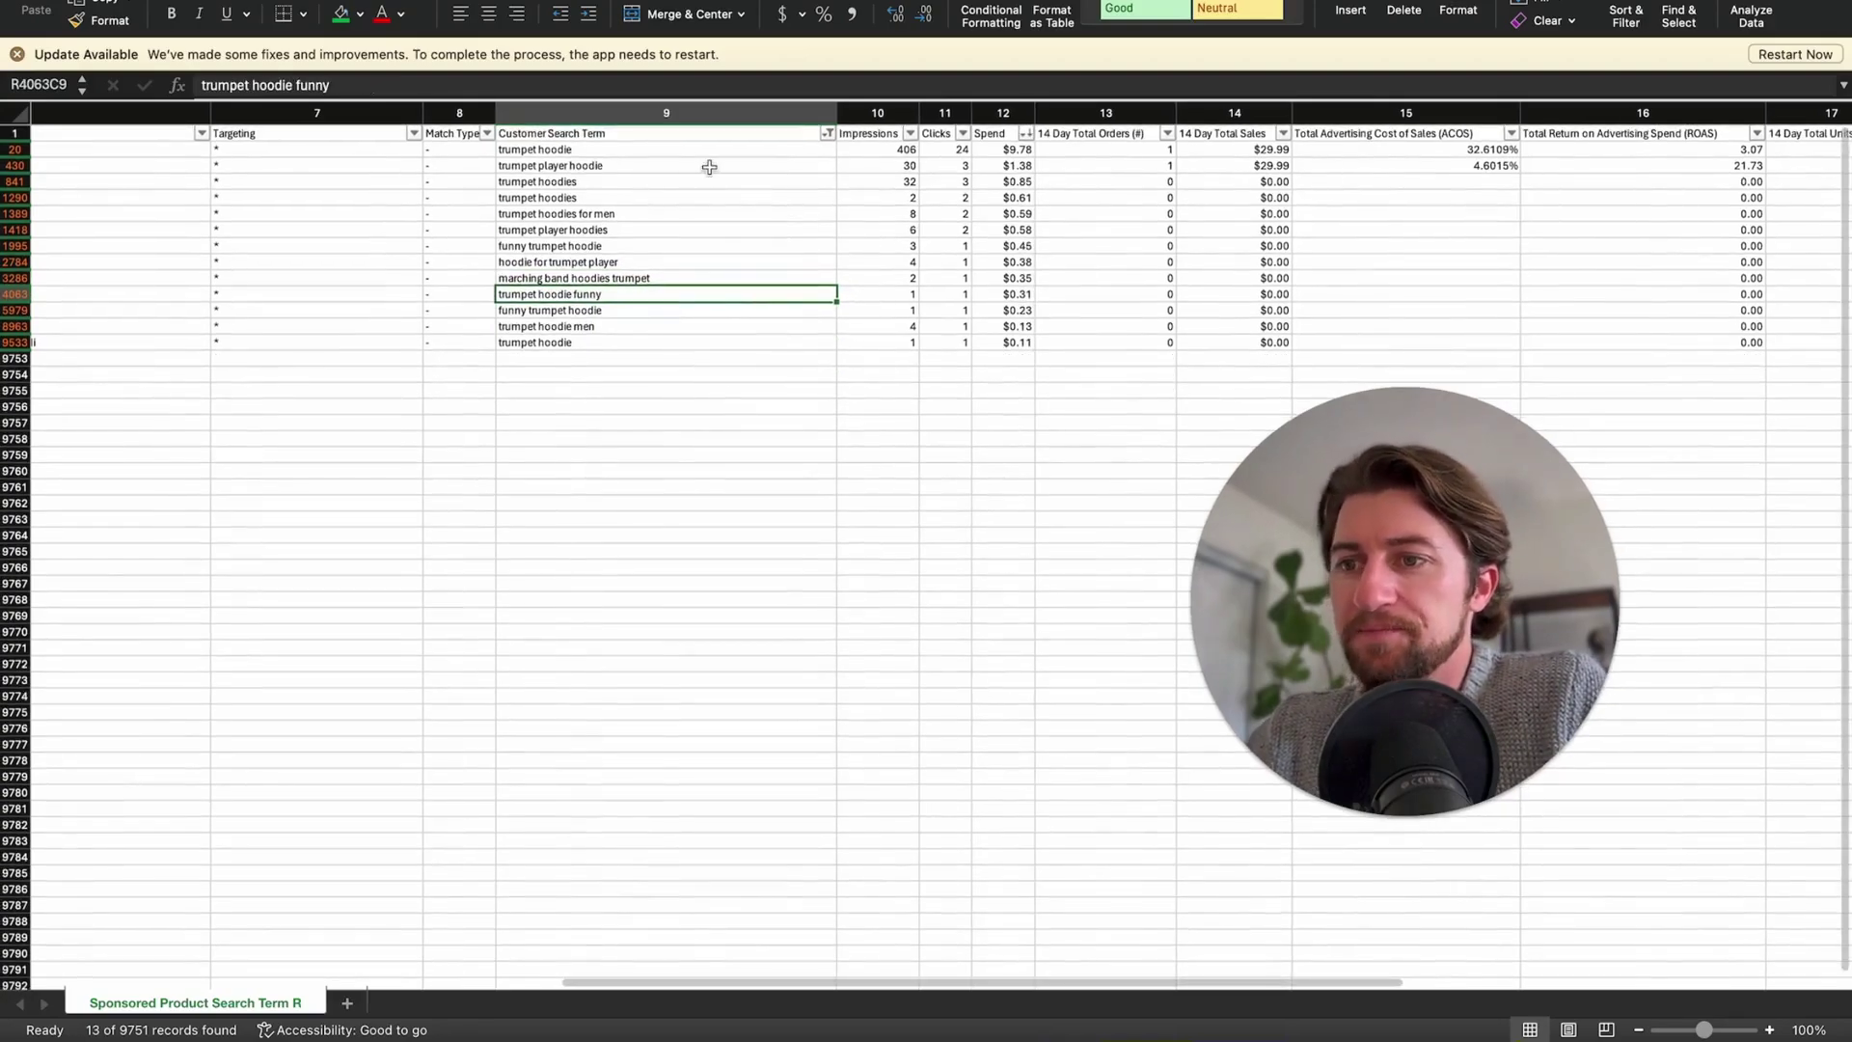
Return to the NGram Analysis spreadsheet in Google Sheets and open the Monogram sheet.
key(ctrl+Right)
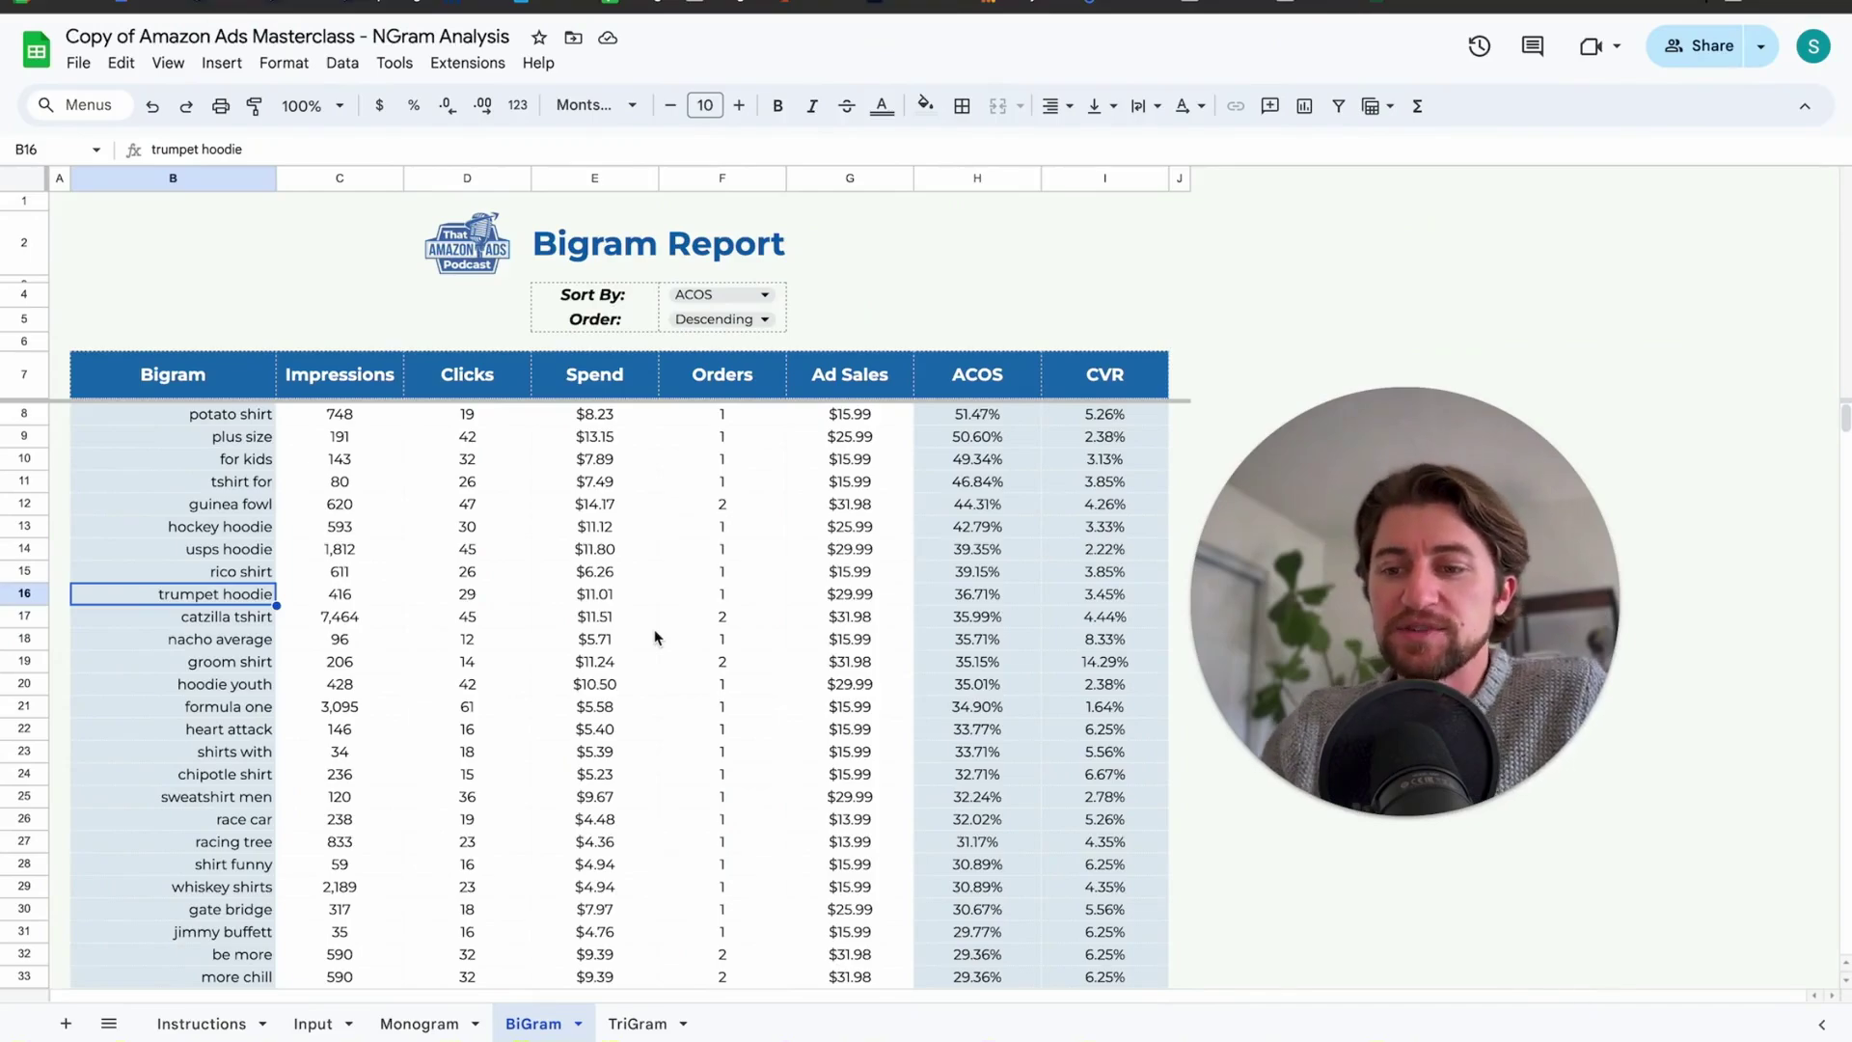
click(420, 1024)
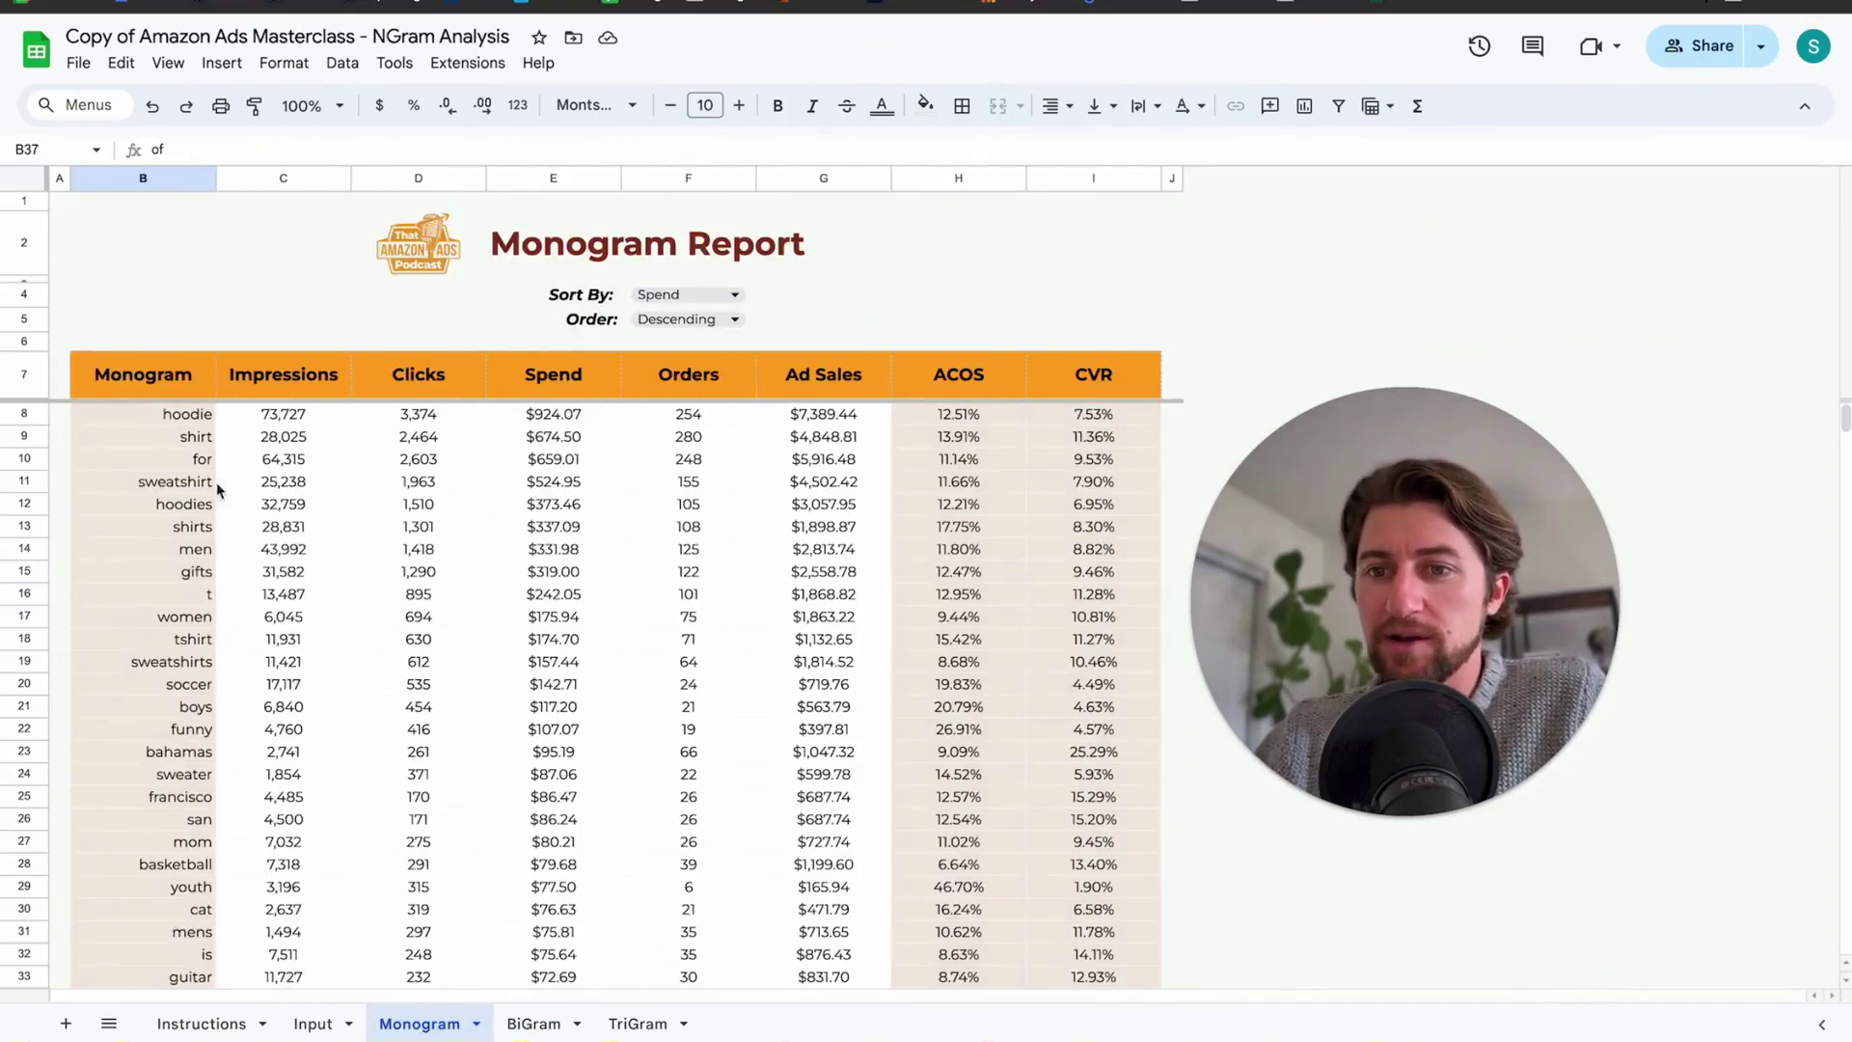
Examine the highest-spend single words in the Monogram Report, from "hoodie" and "shirt" down through "women", "soccer" and "mom".
drag(164, 413, 186, 771)
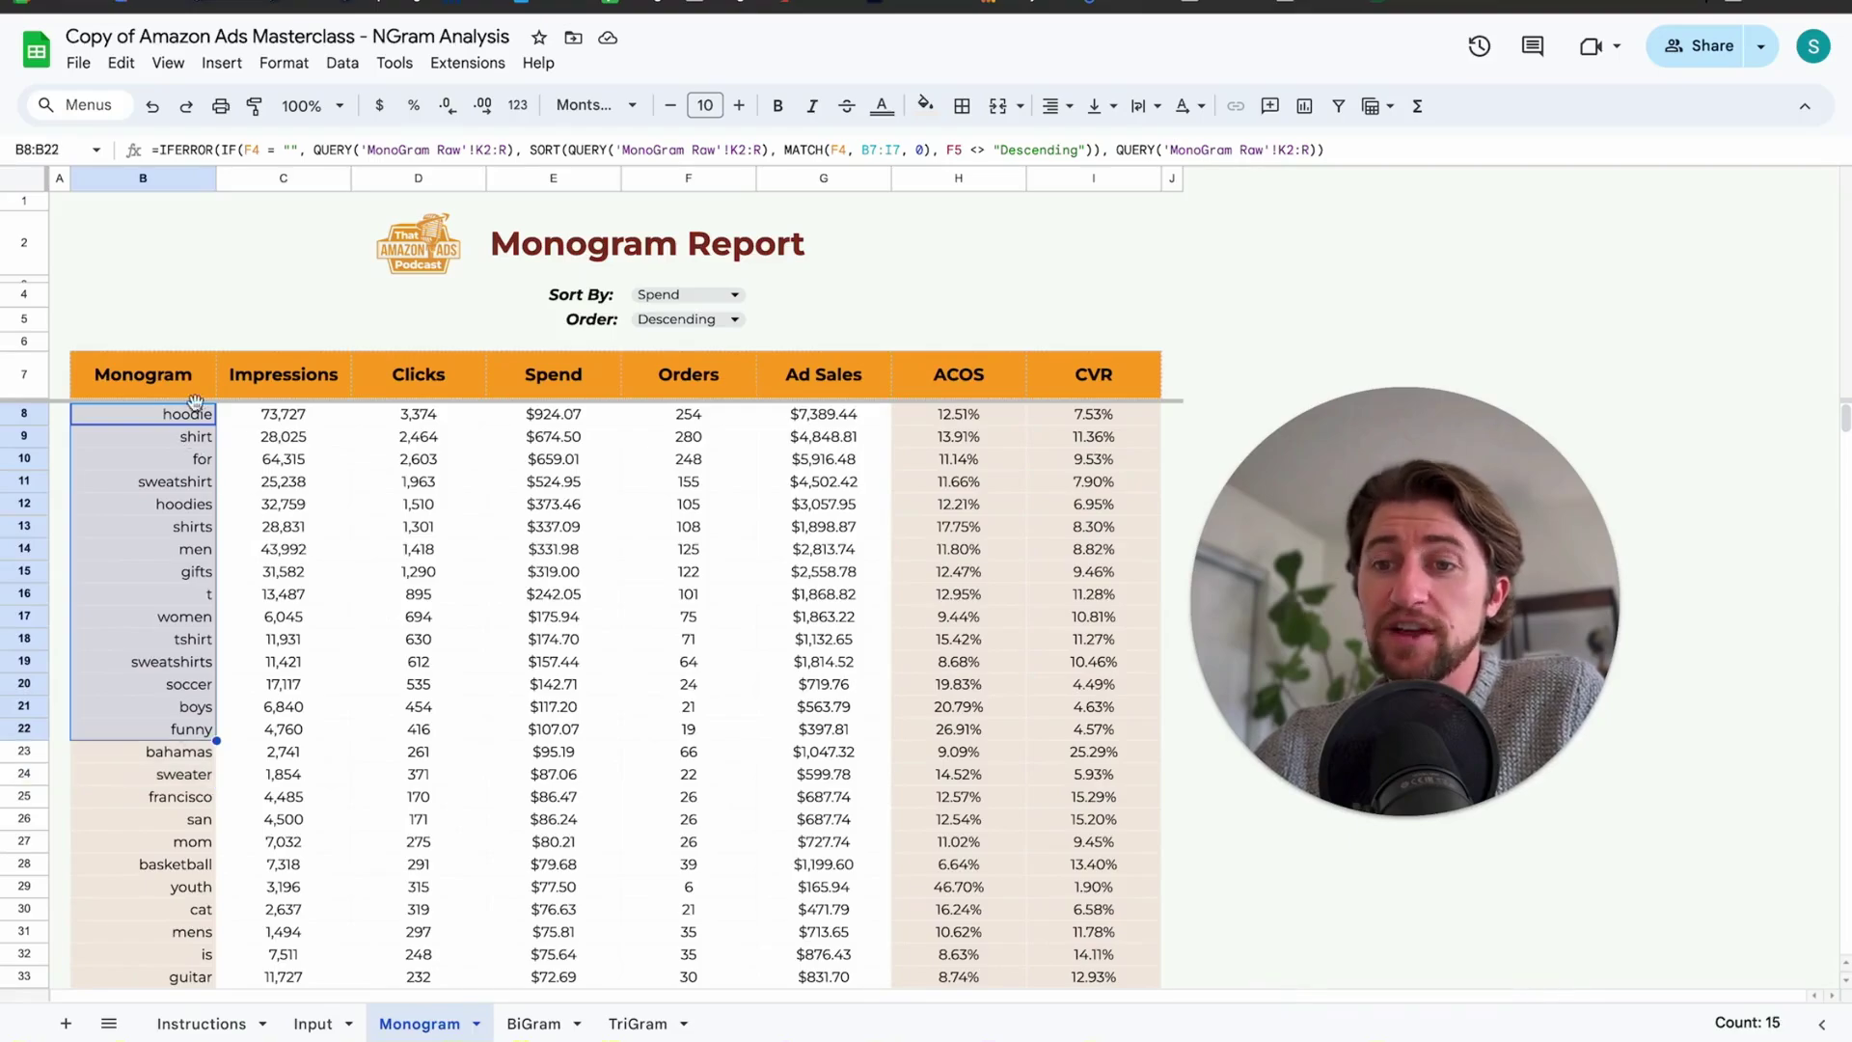
drag(186, 413, 183, 629)
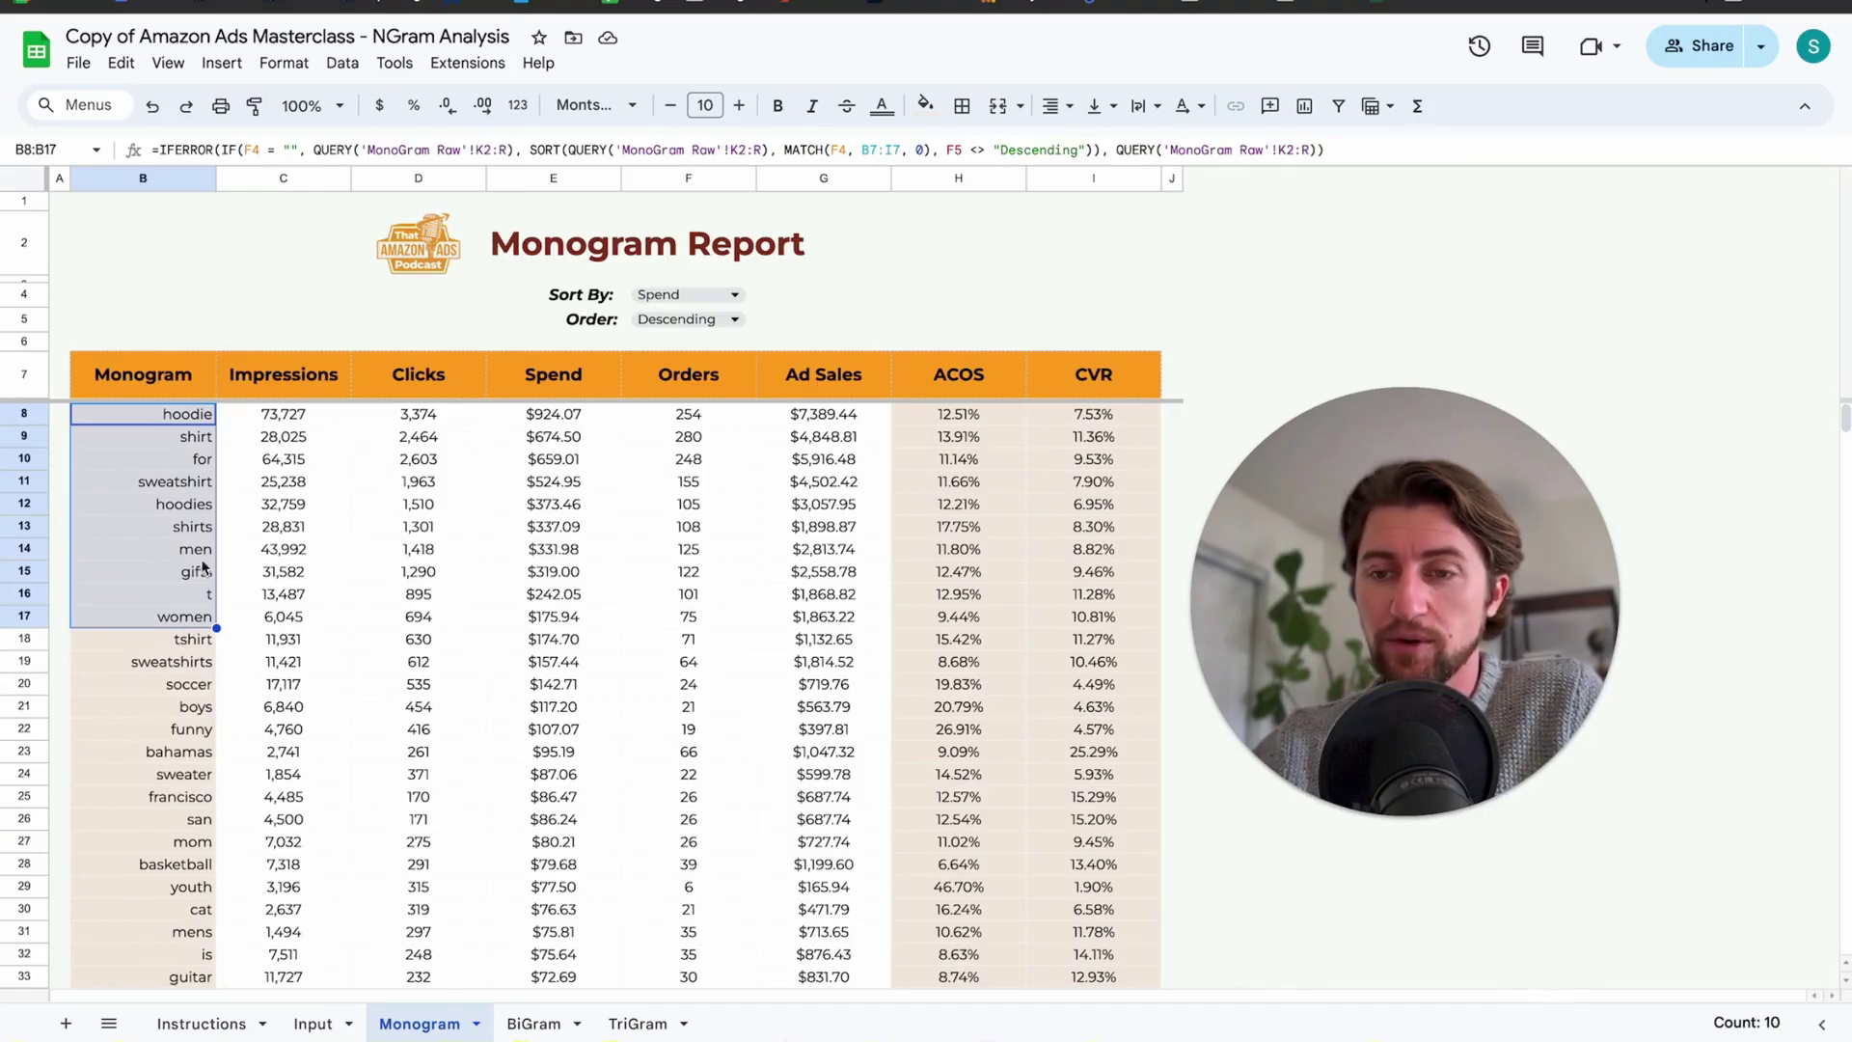
drag(193, 436, 188, 658)
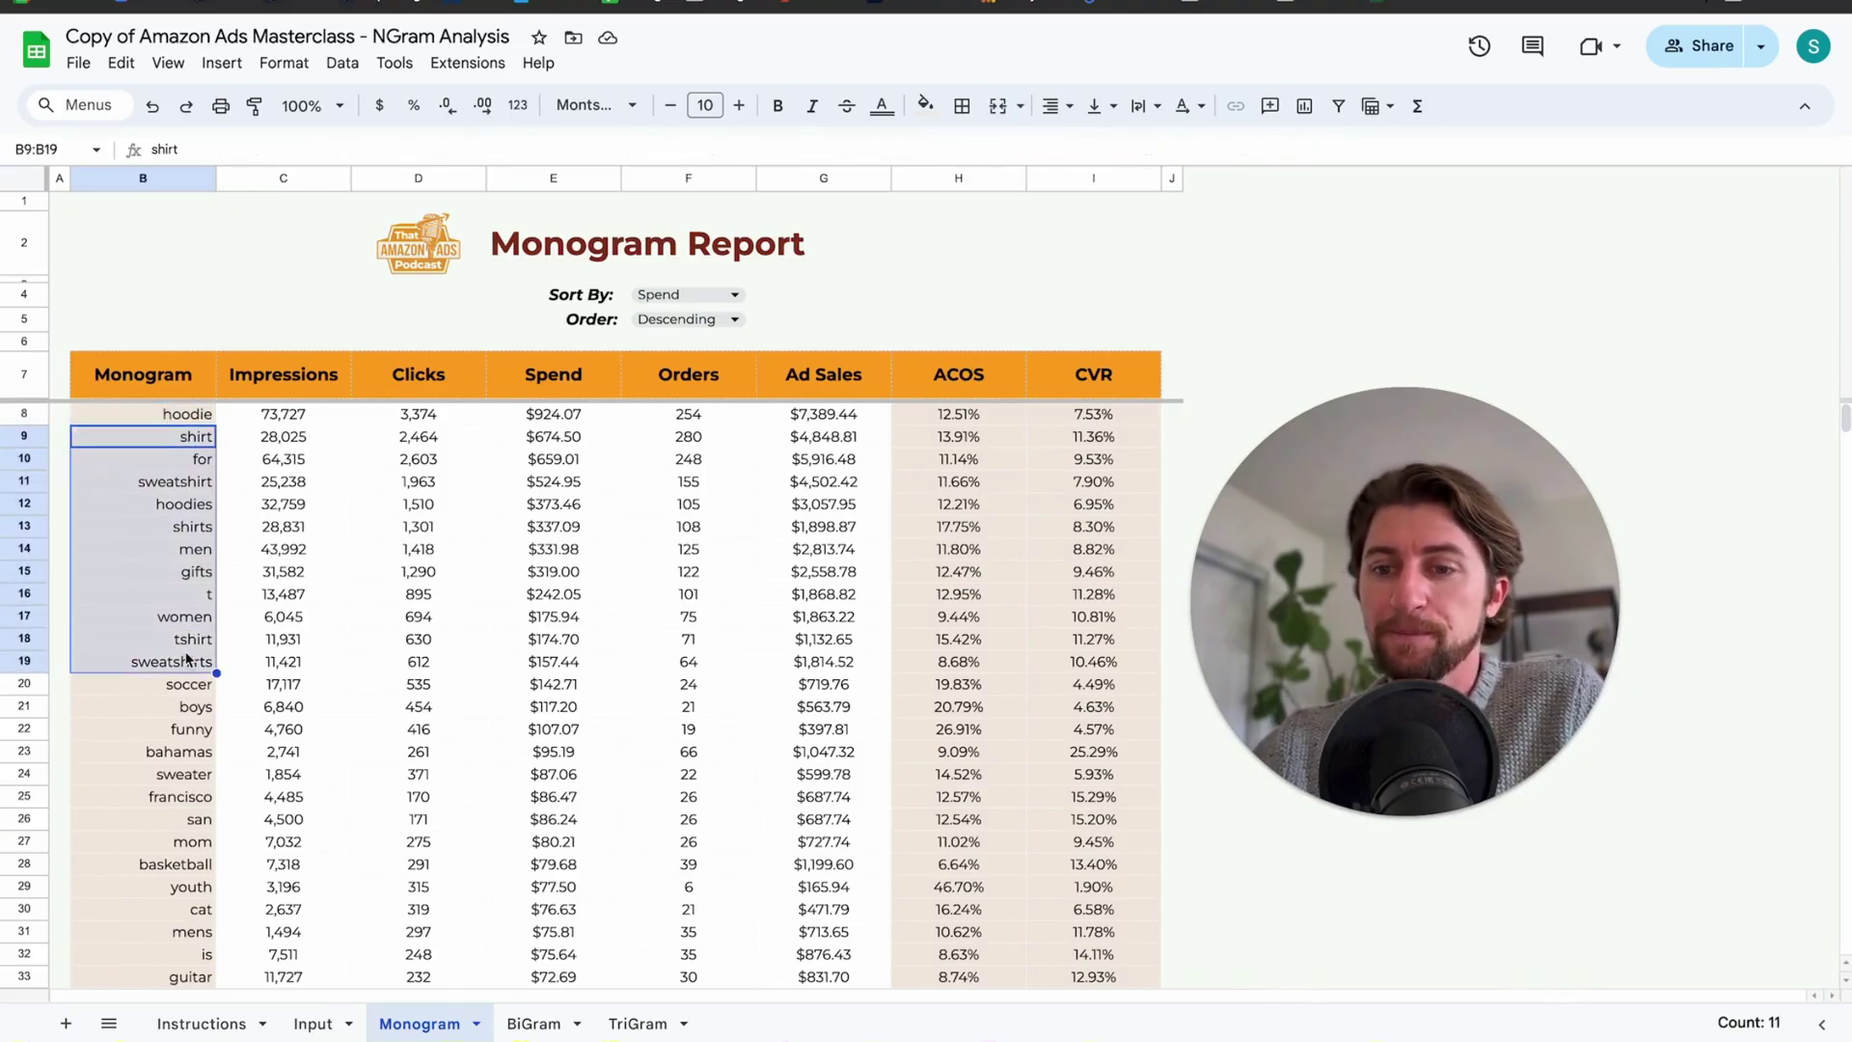
drag(187, 415, 183, 619)
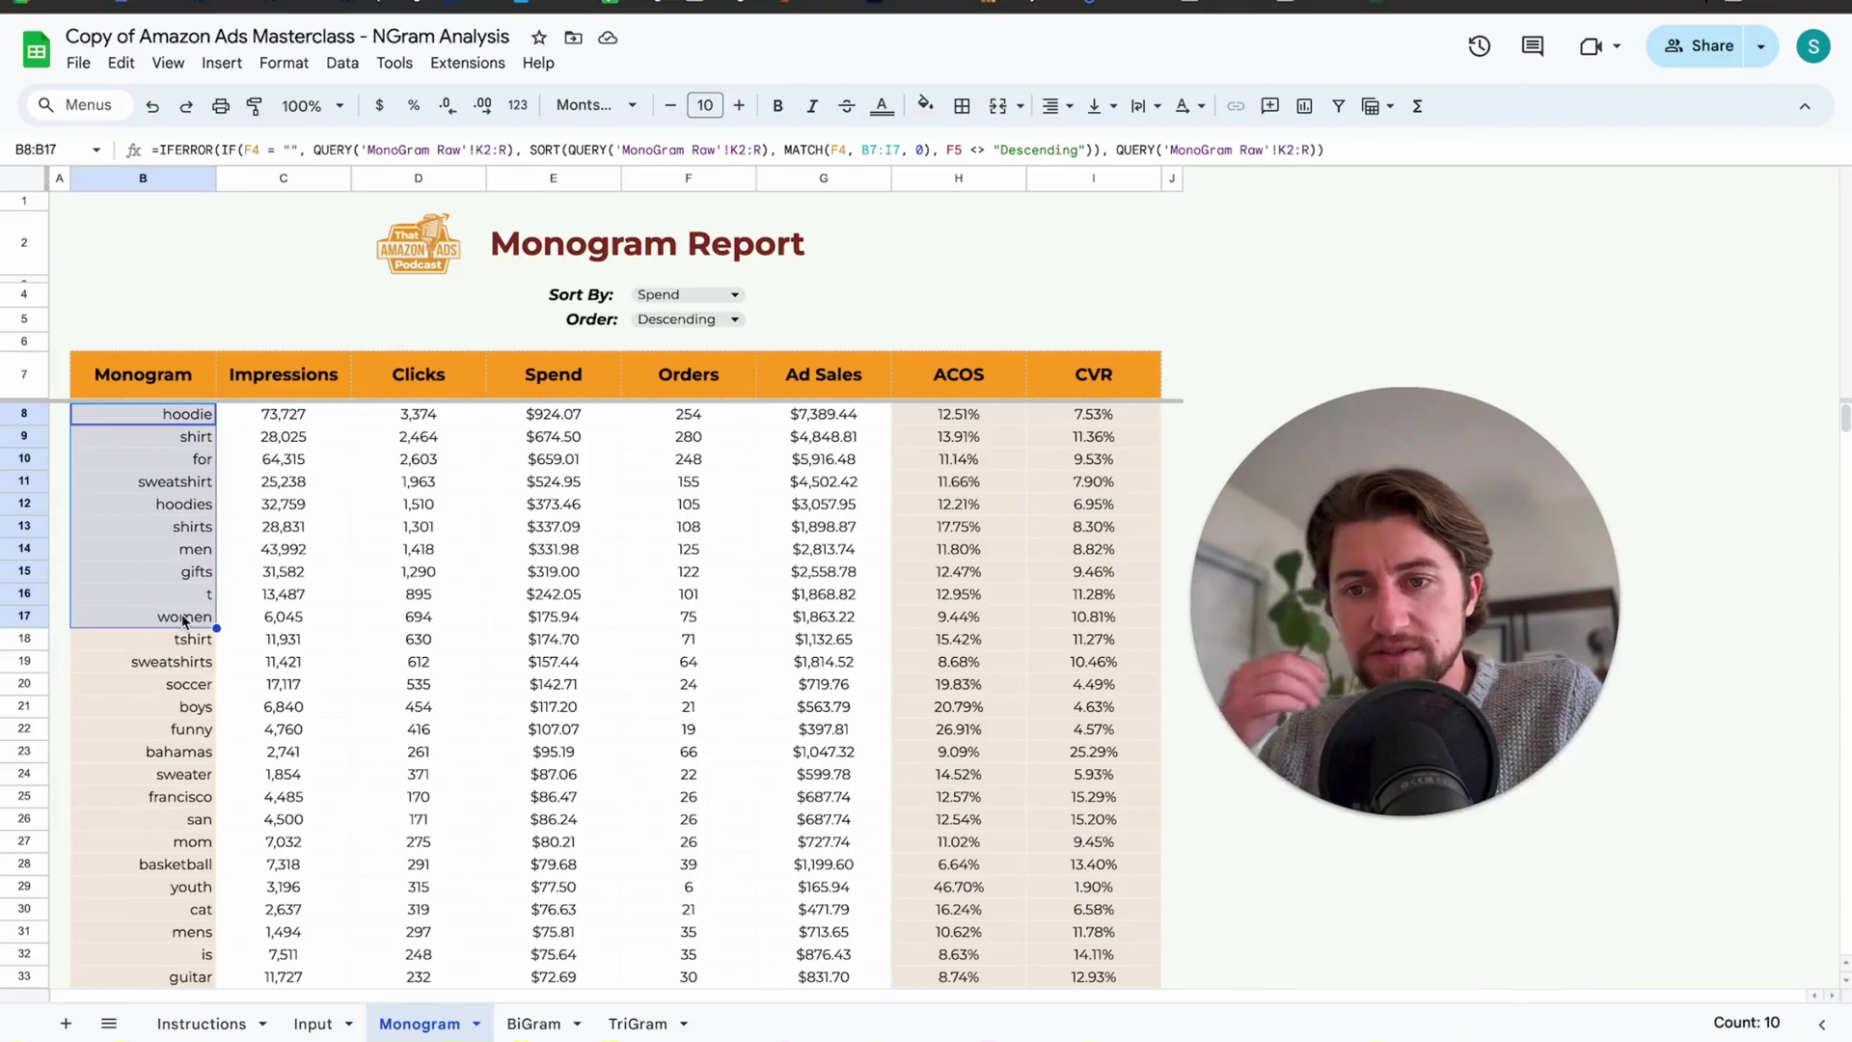
drag(168, 424, 169, 563)
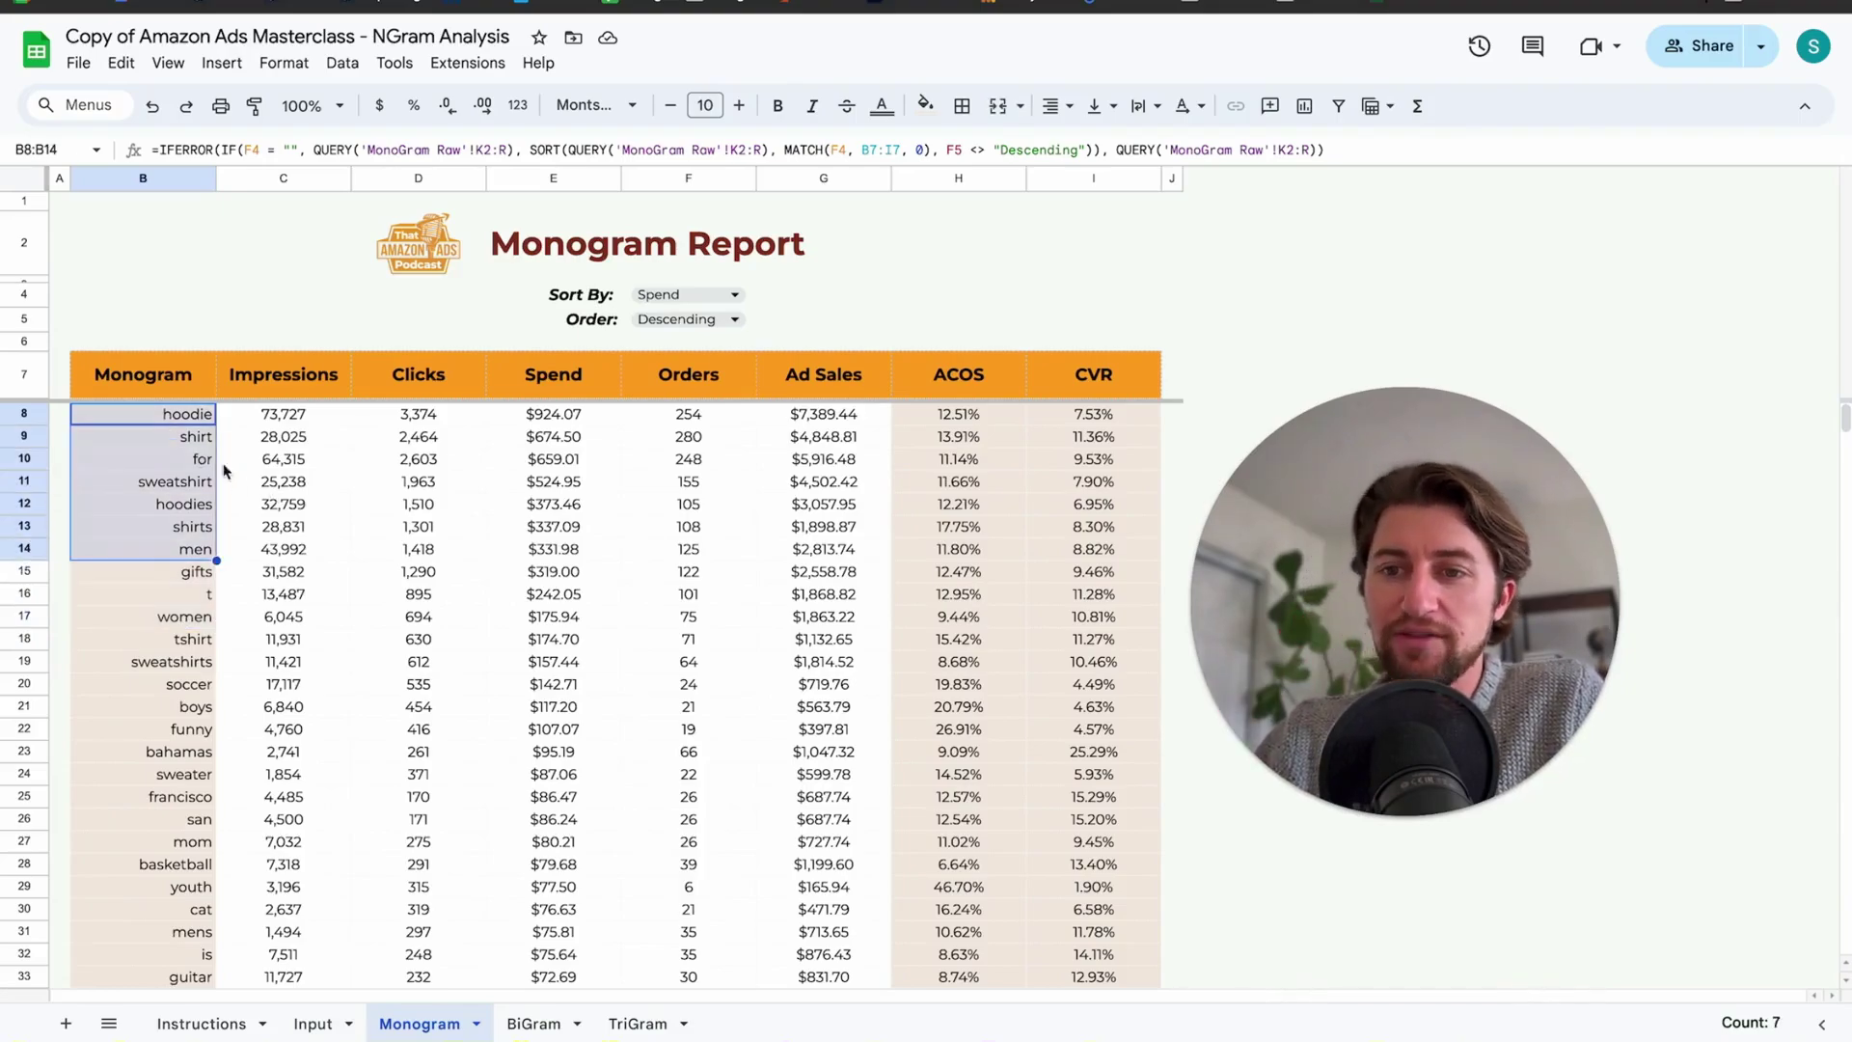
drag(183, 417, 190, 595)
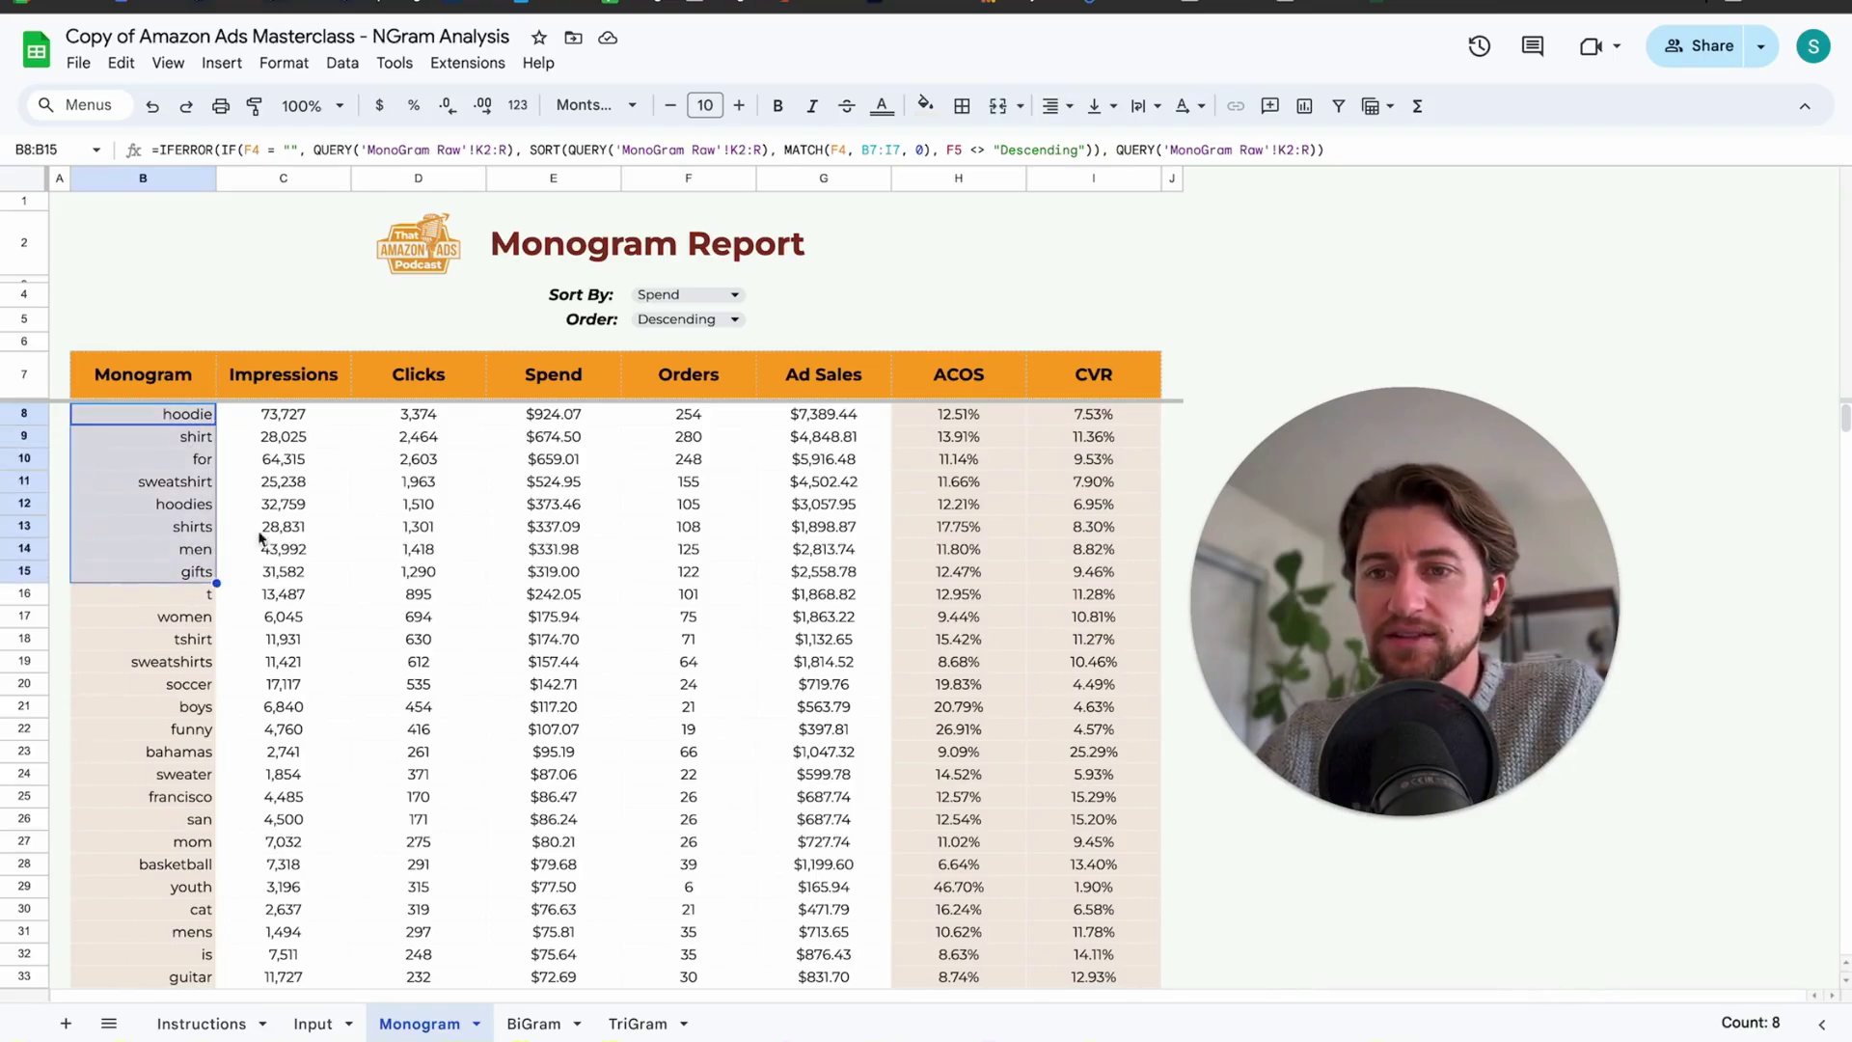
drag(191, 843, 187, 622)
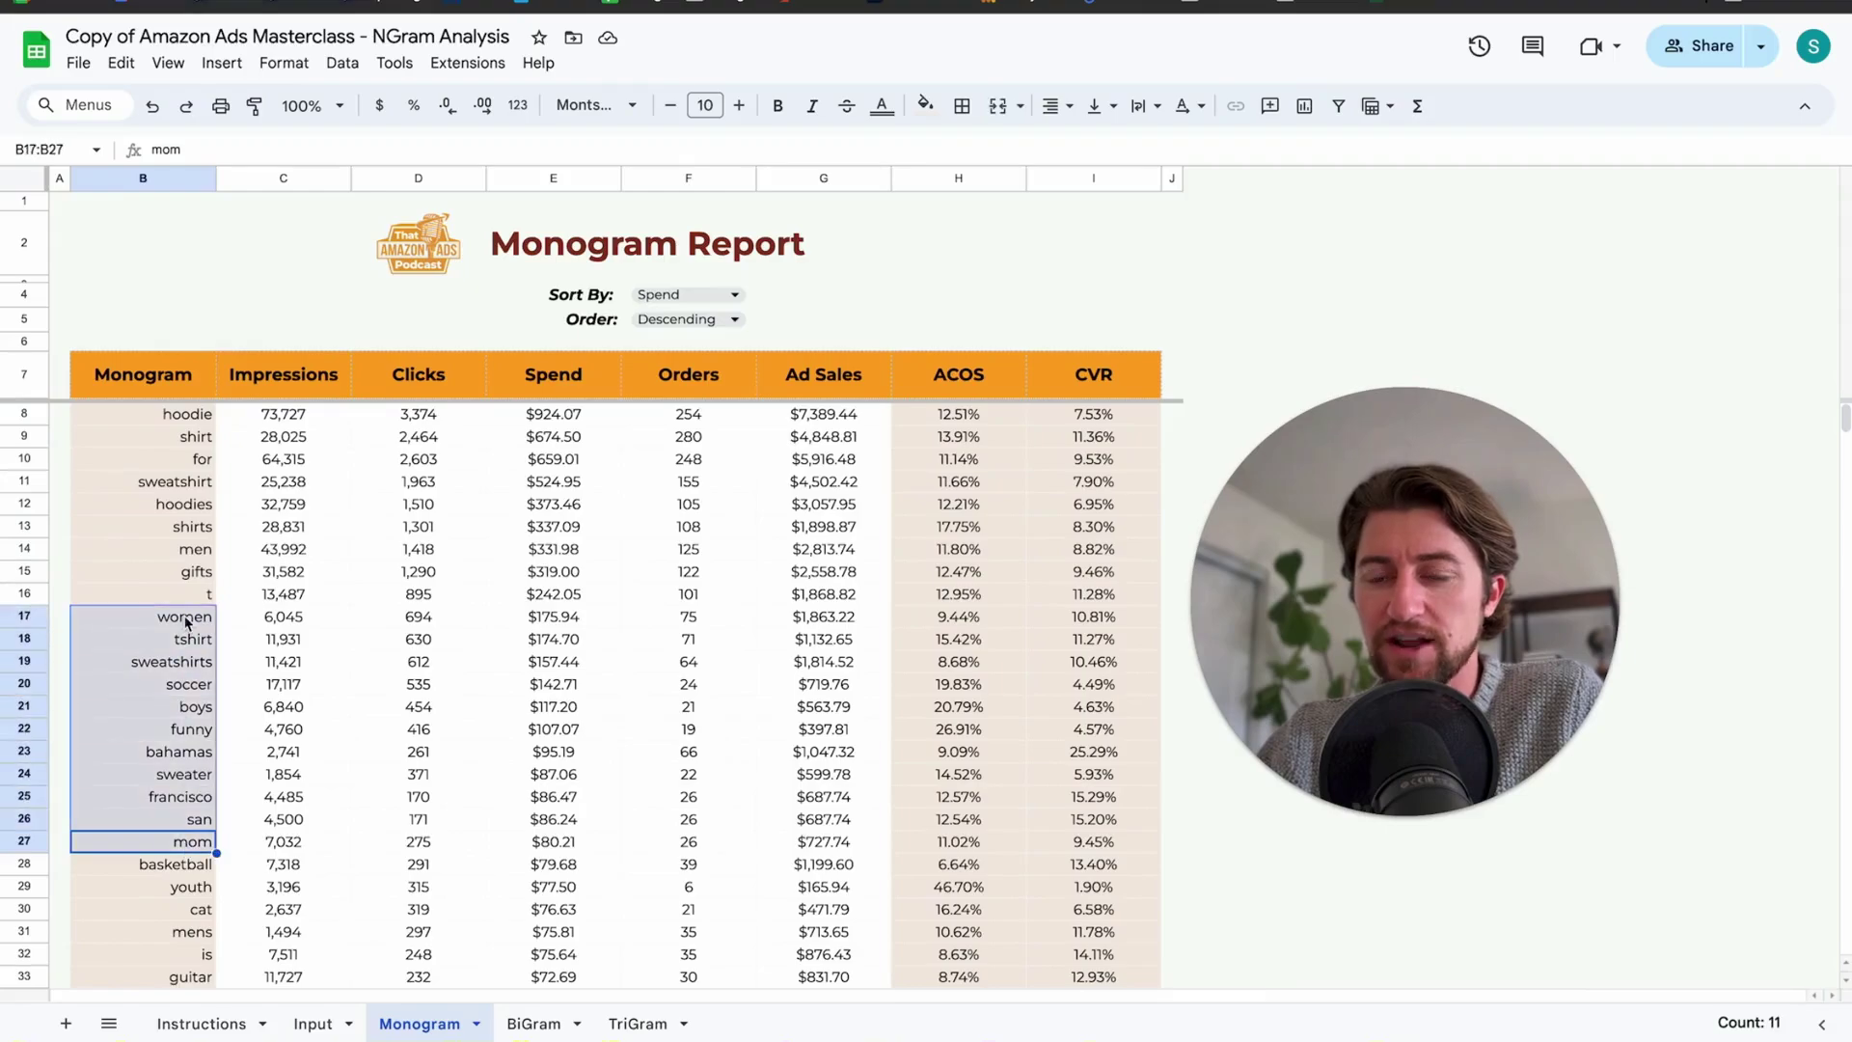
drag(196, 436, 196, 553)
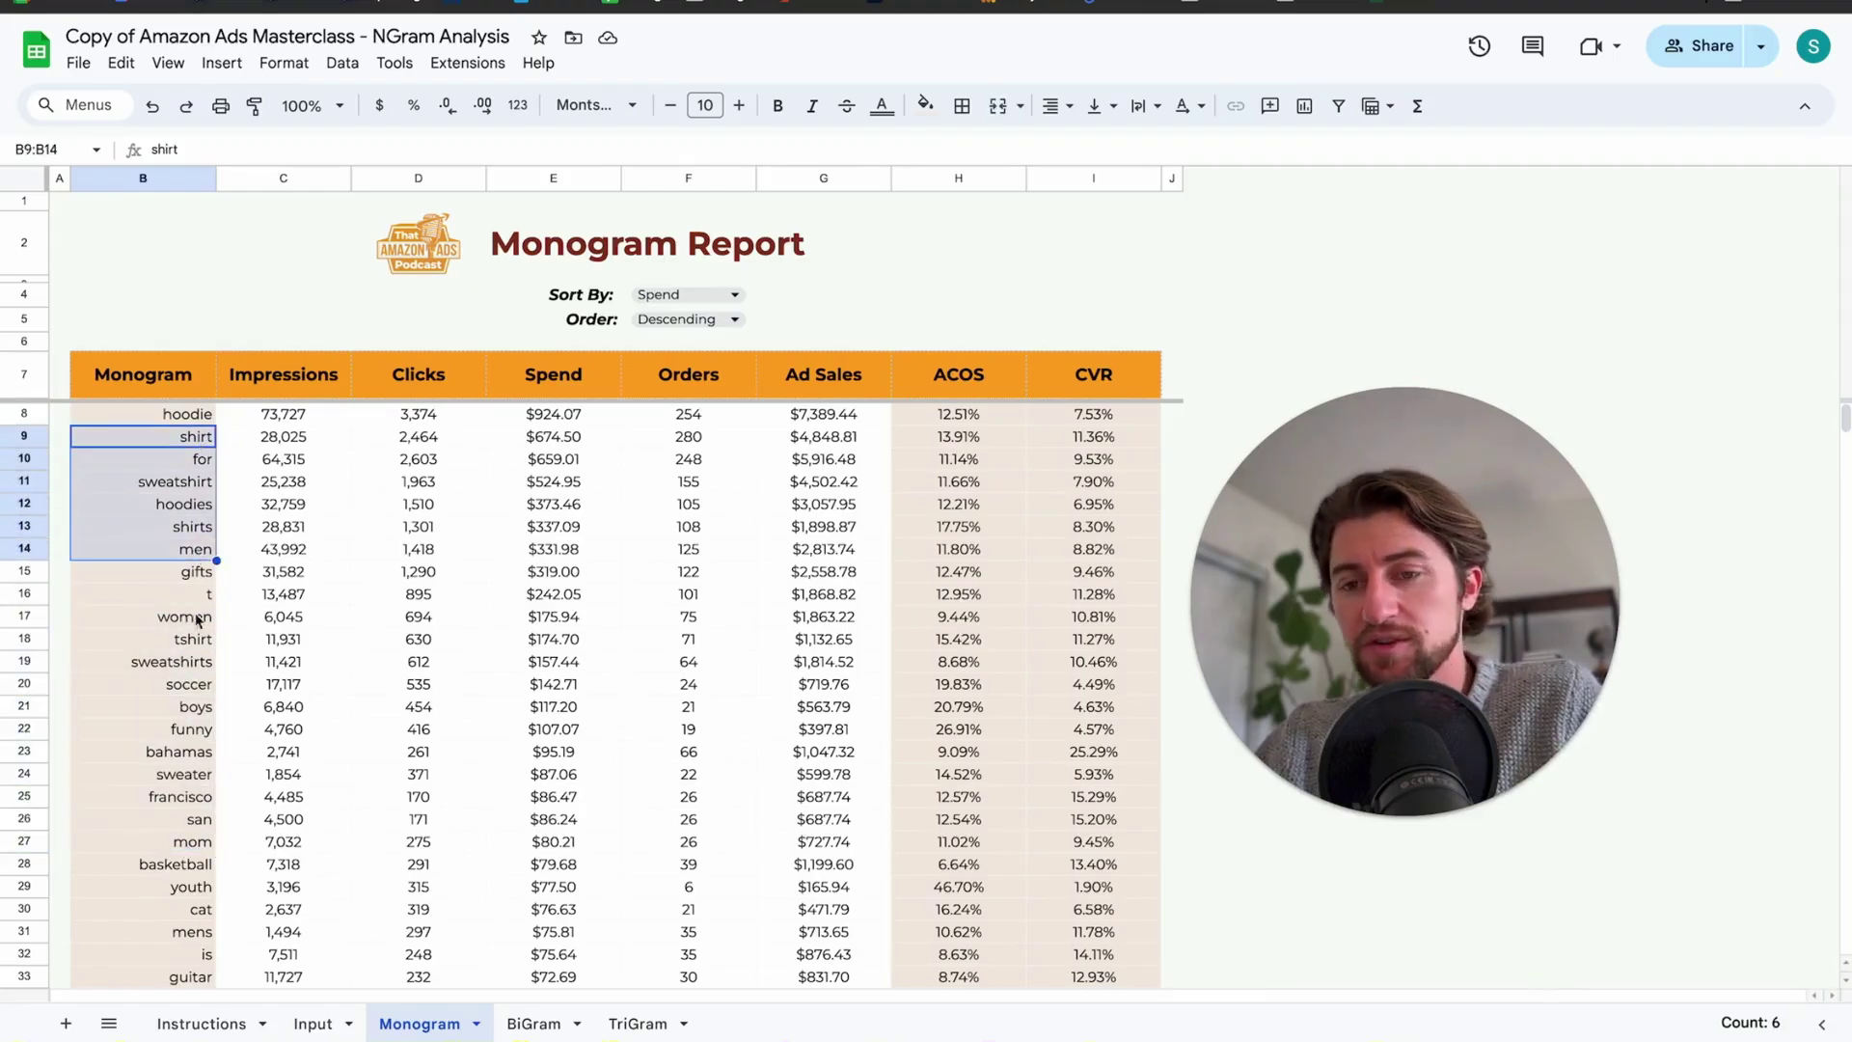
click(198, 684)
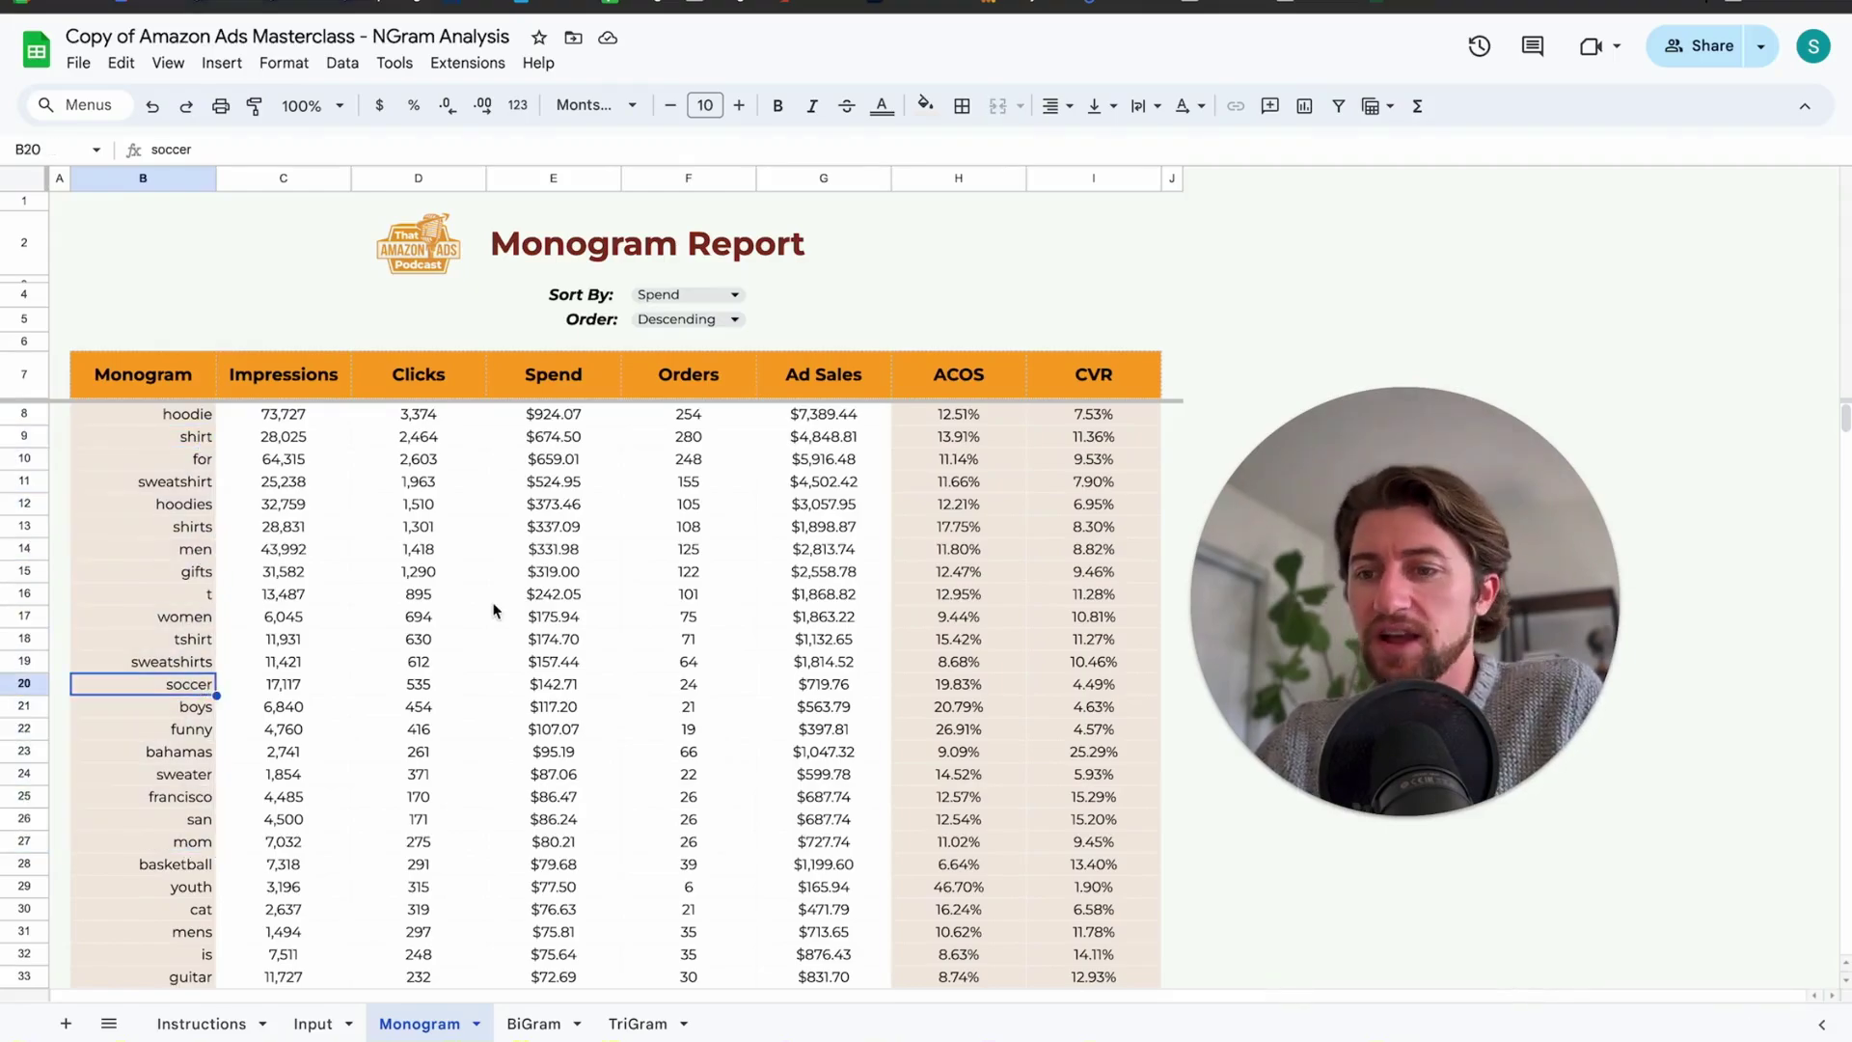
click(187, 432)
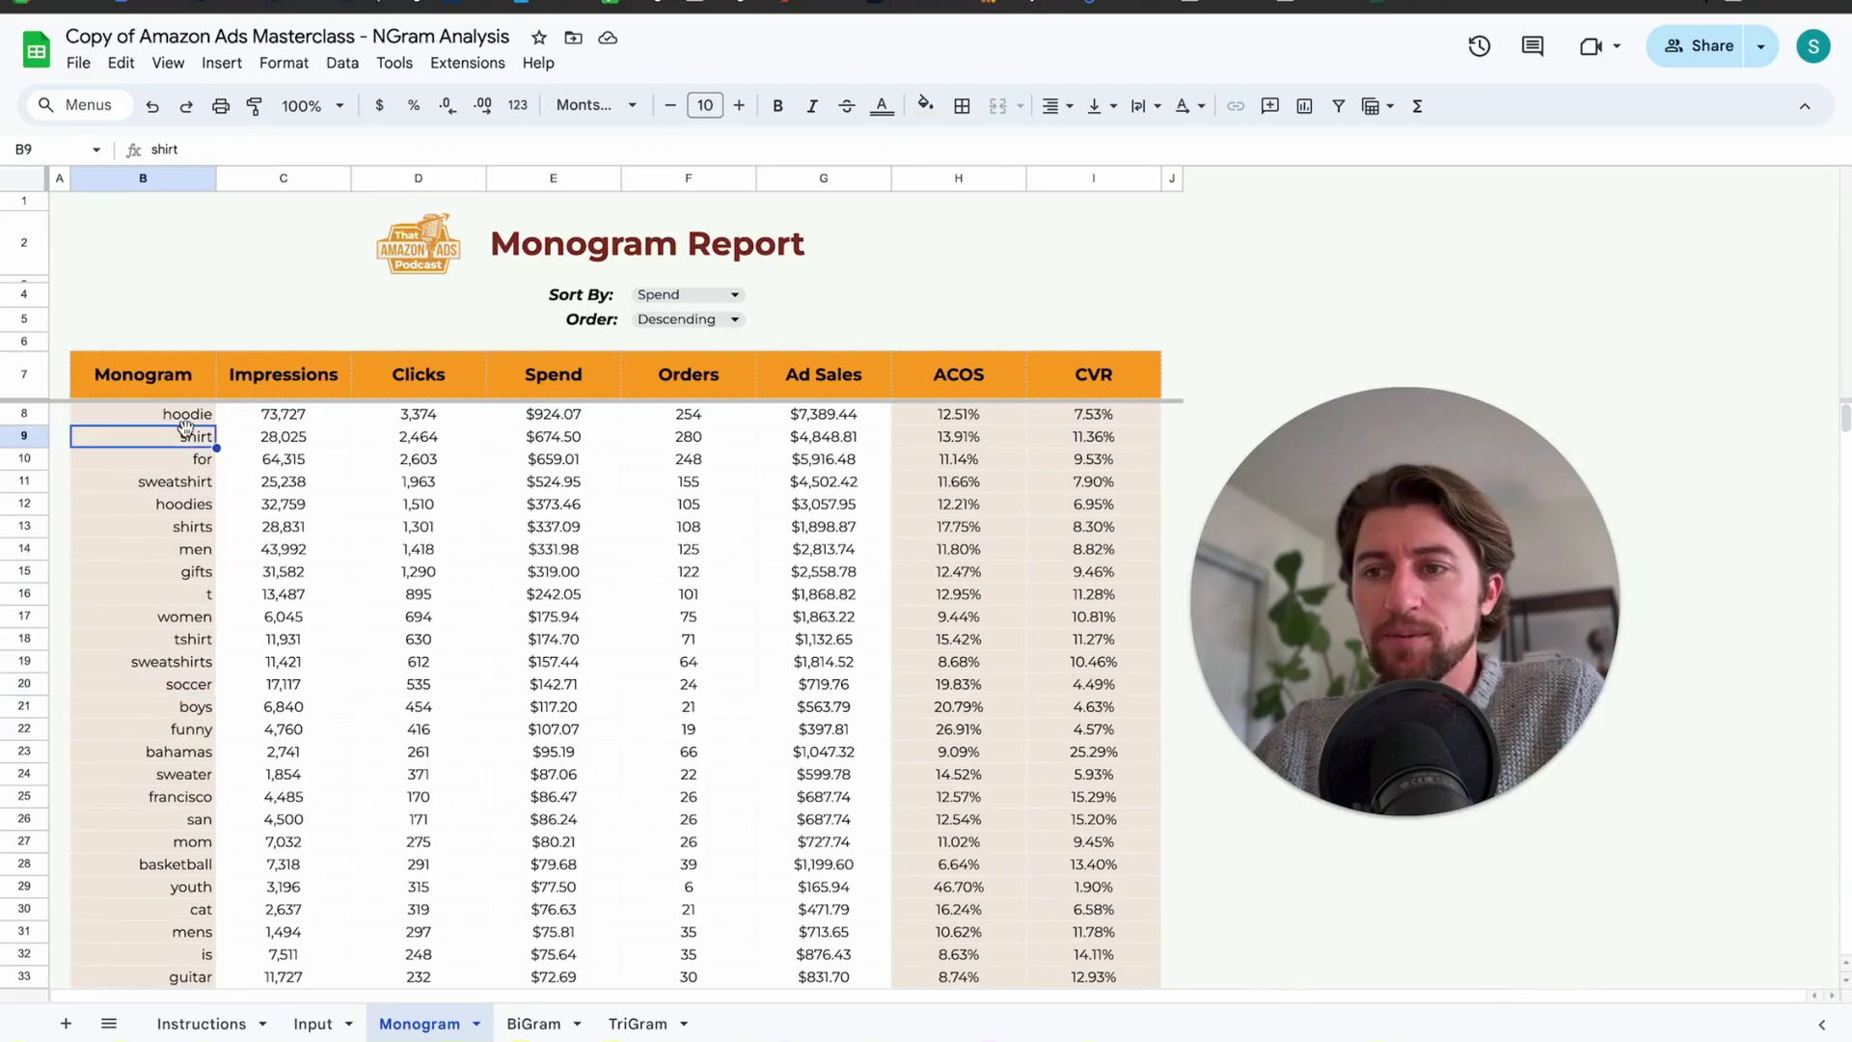
drag(164, 417, 162, 552)
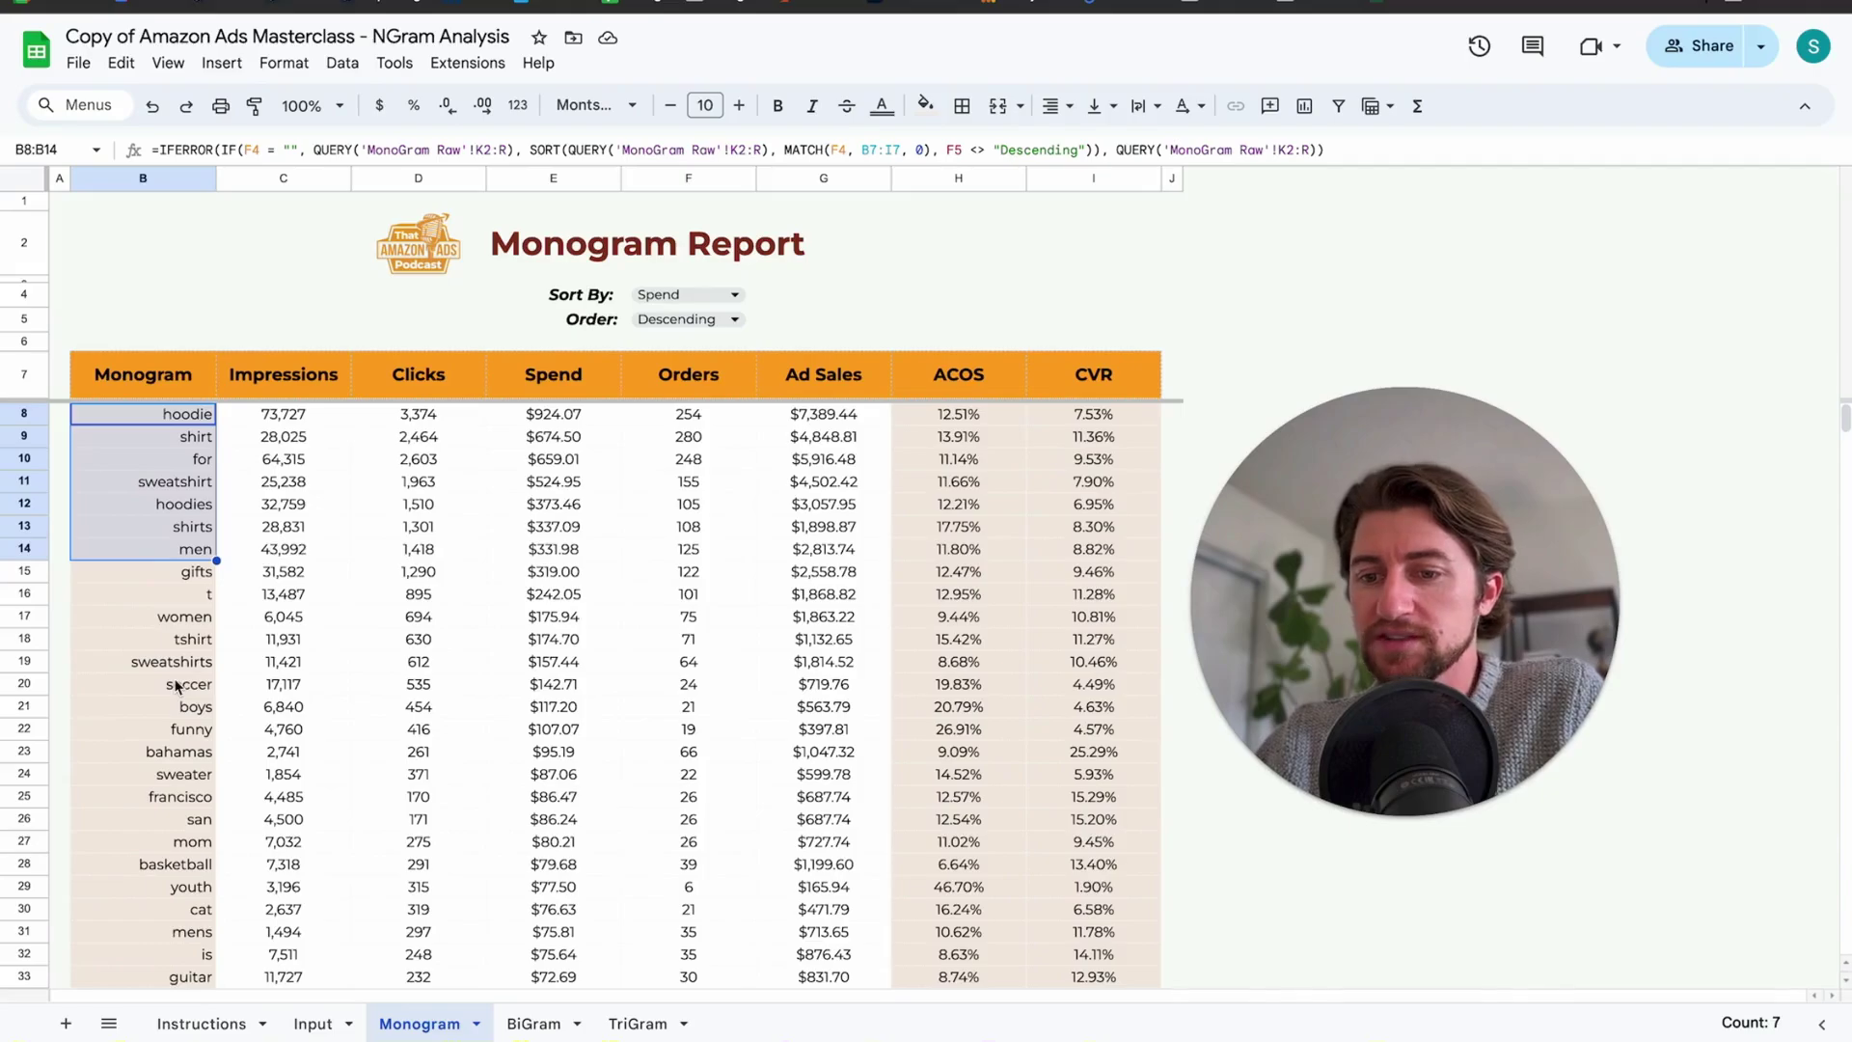